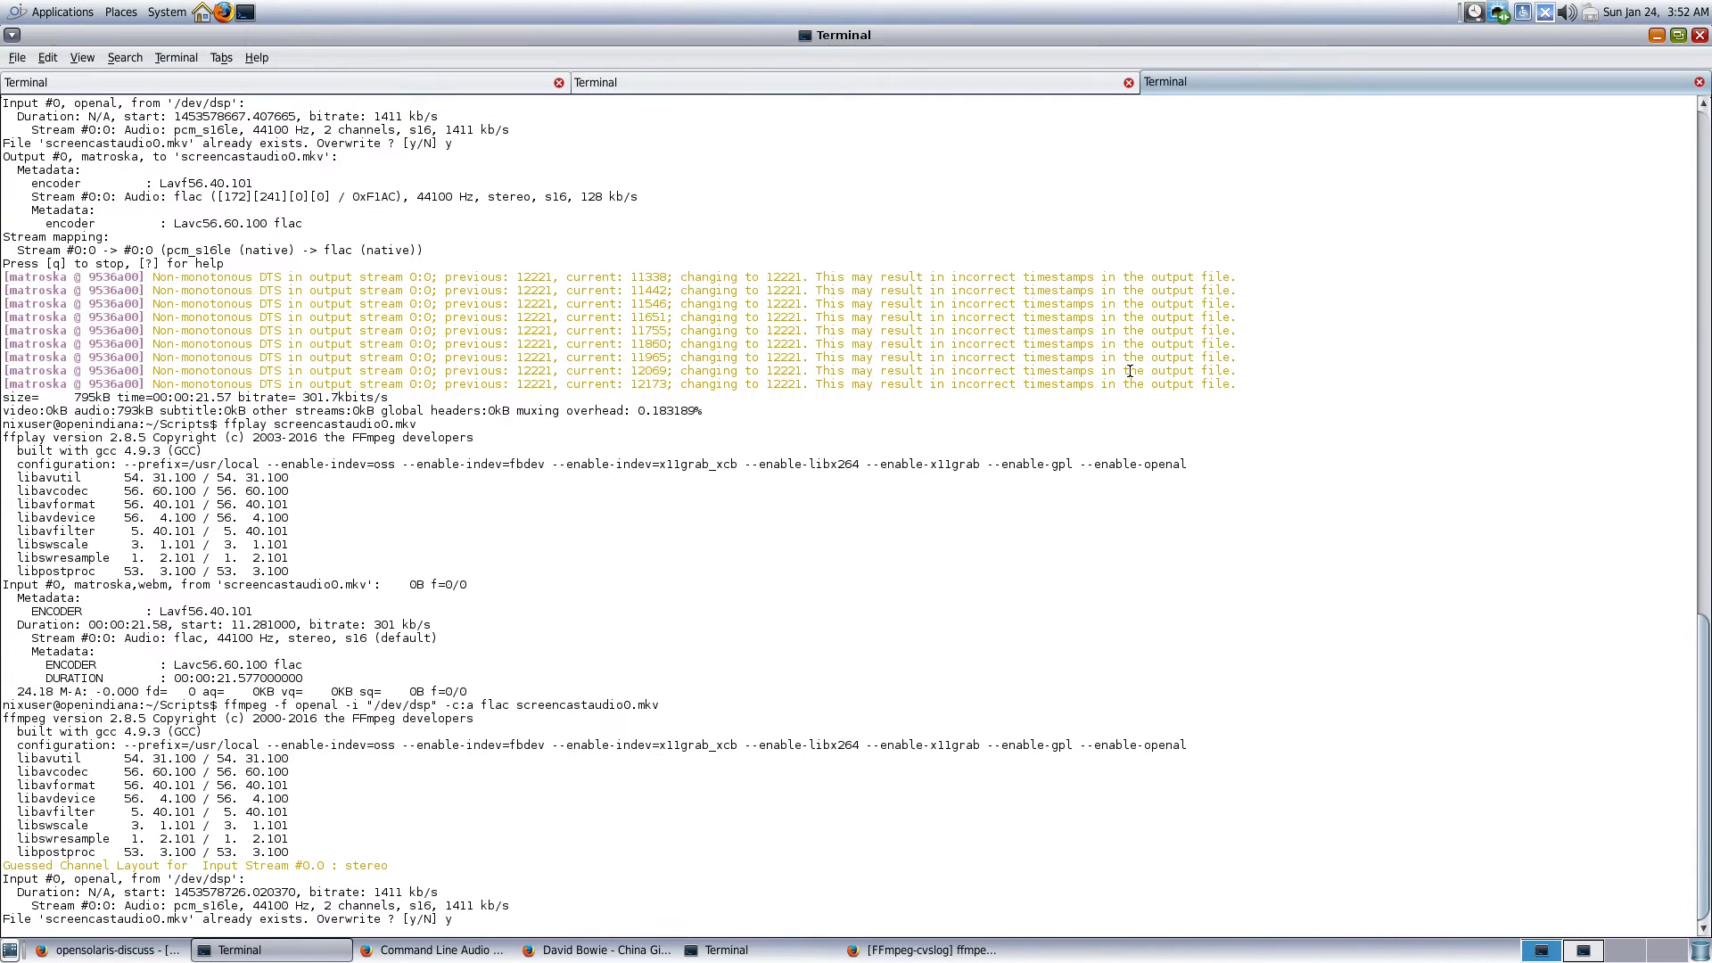
{"action": "key", "text": "Return"}
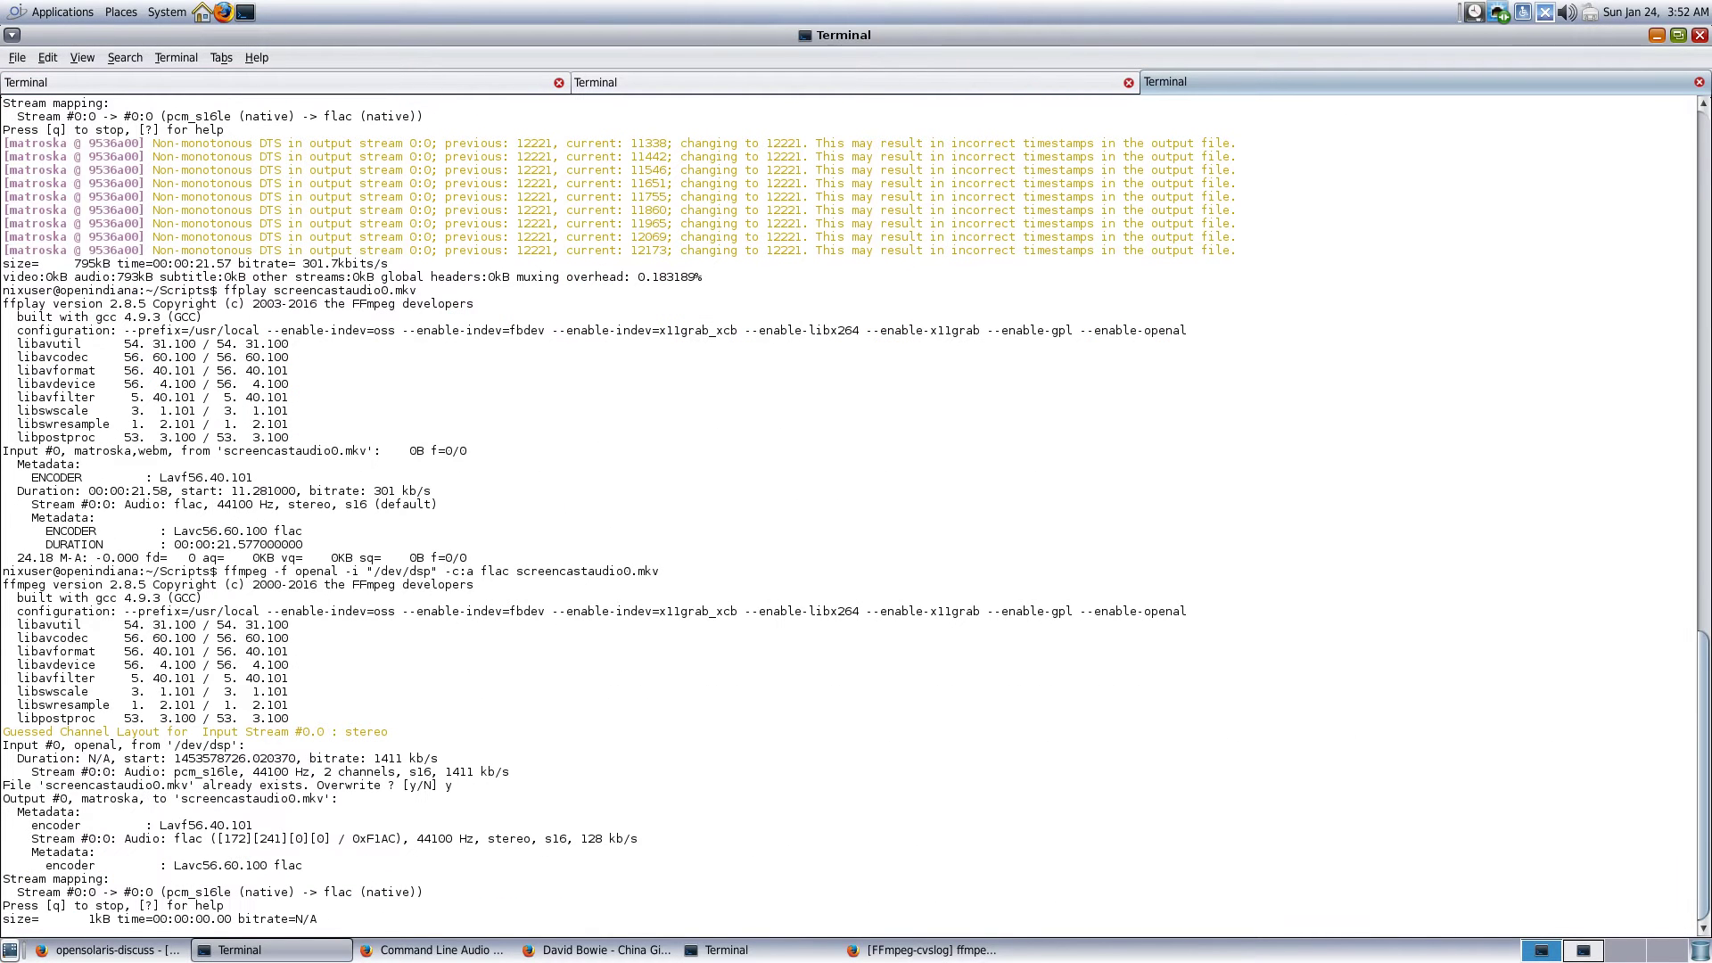
Start the ffmpeg recording to screencastaudio0.mkv and switch to the third workspace
{"action": "left_click", "coordinate": [1642, 950]}
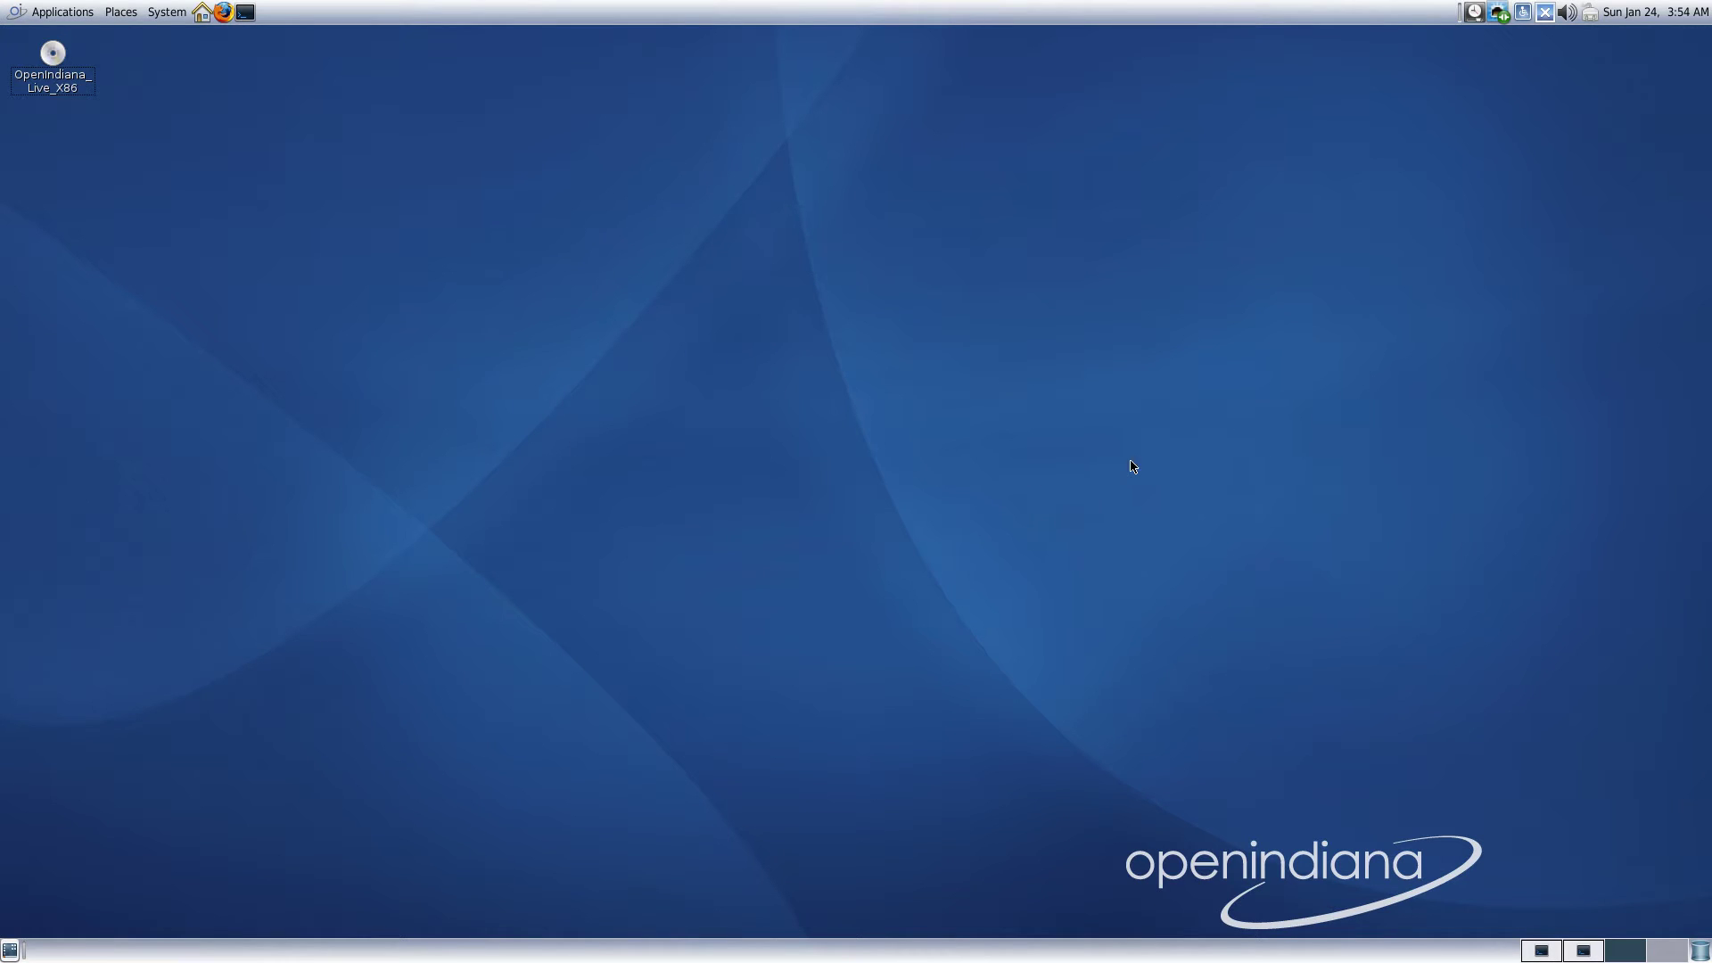
Browse the Applications menu's installed programs, then dismiss the menu
{"action": "left_click", "coordinate": [49, 8]}
{"action": "mouse_move", "coordinate": [61, 40]}
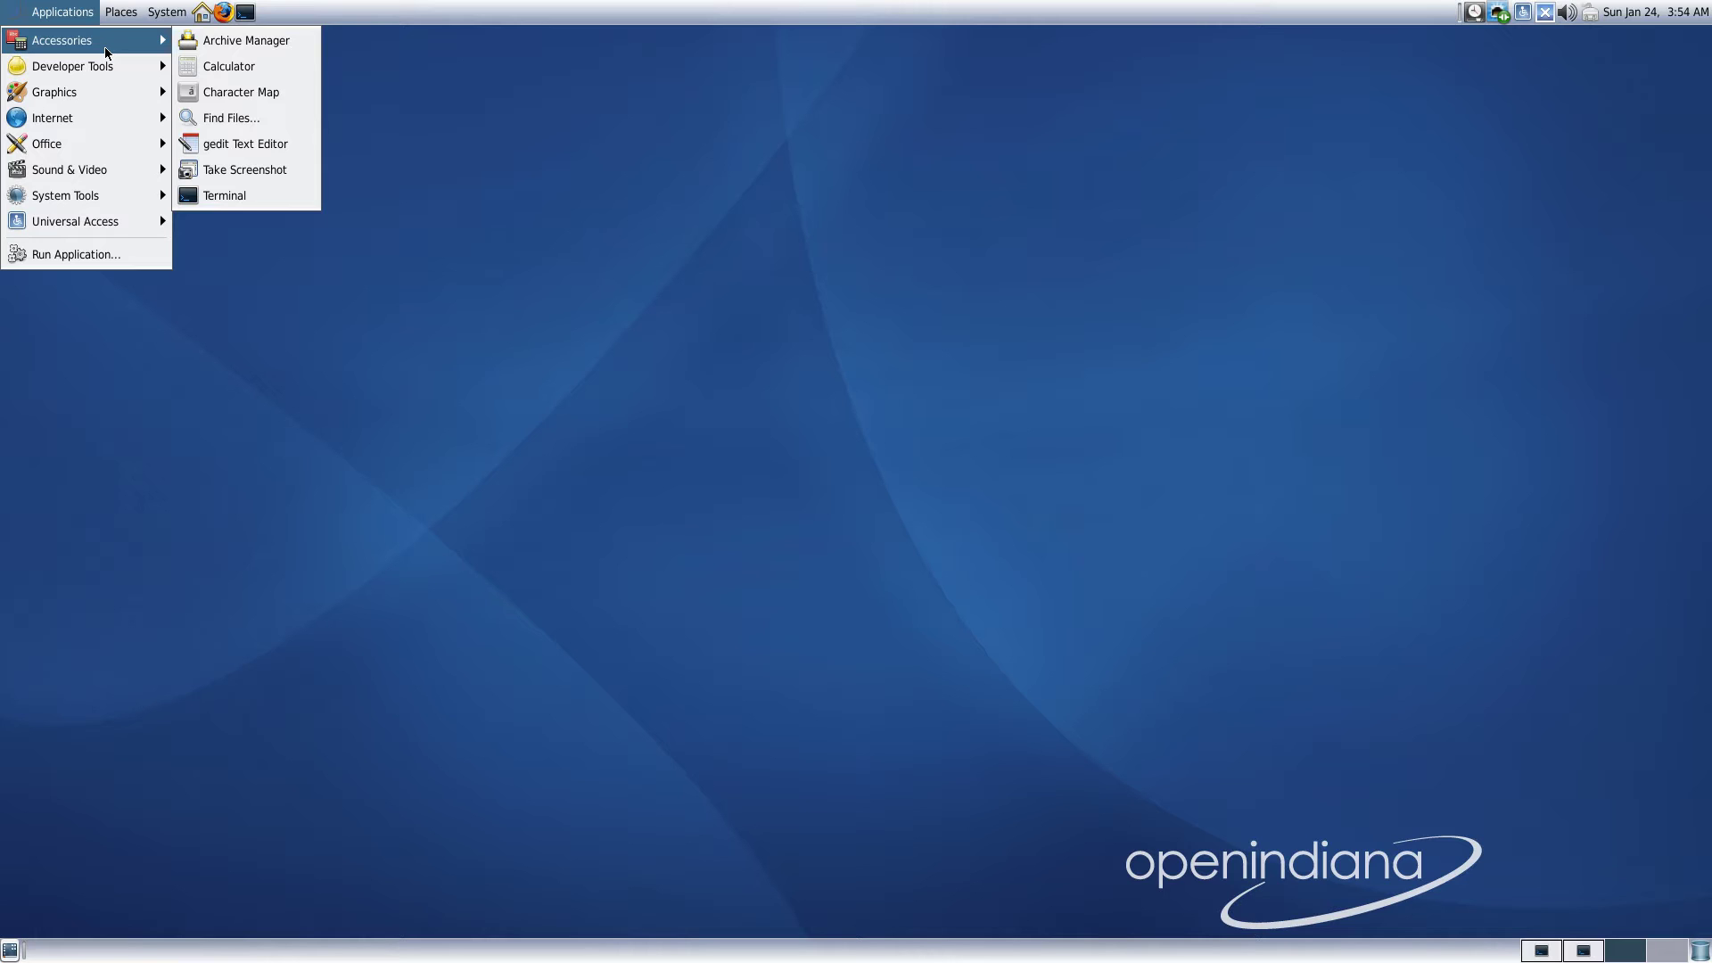
{"action": "left_click", "coordinate": [685, 242]}
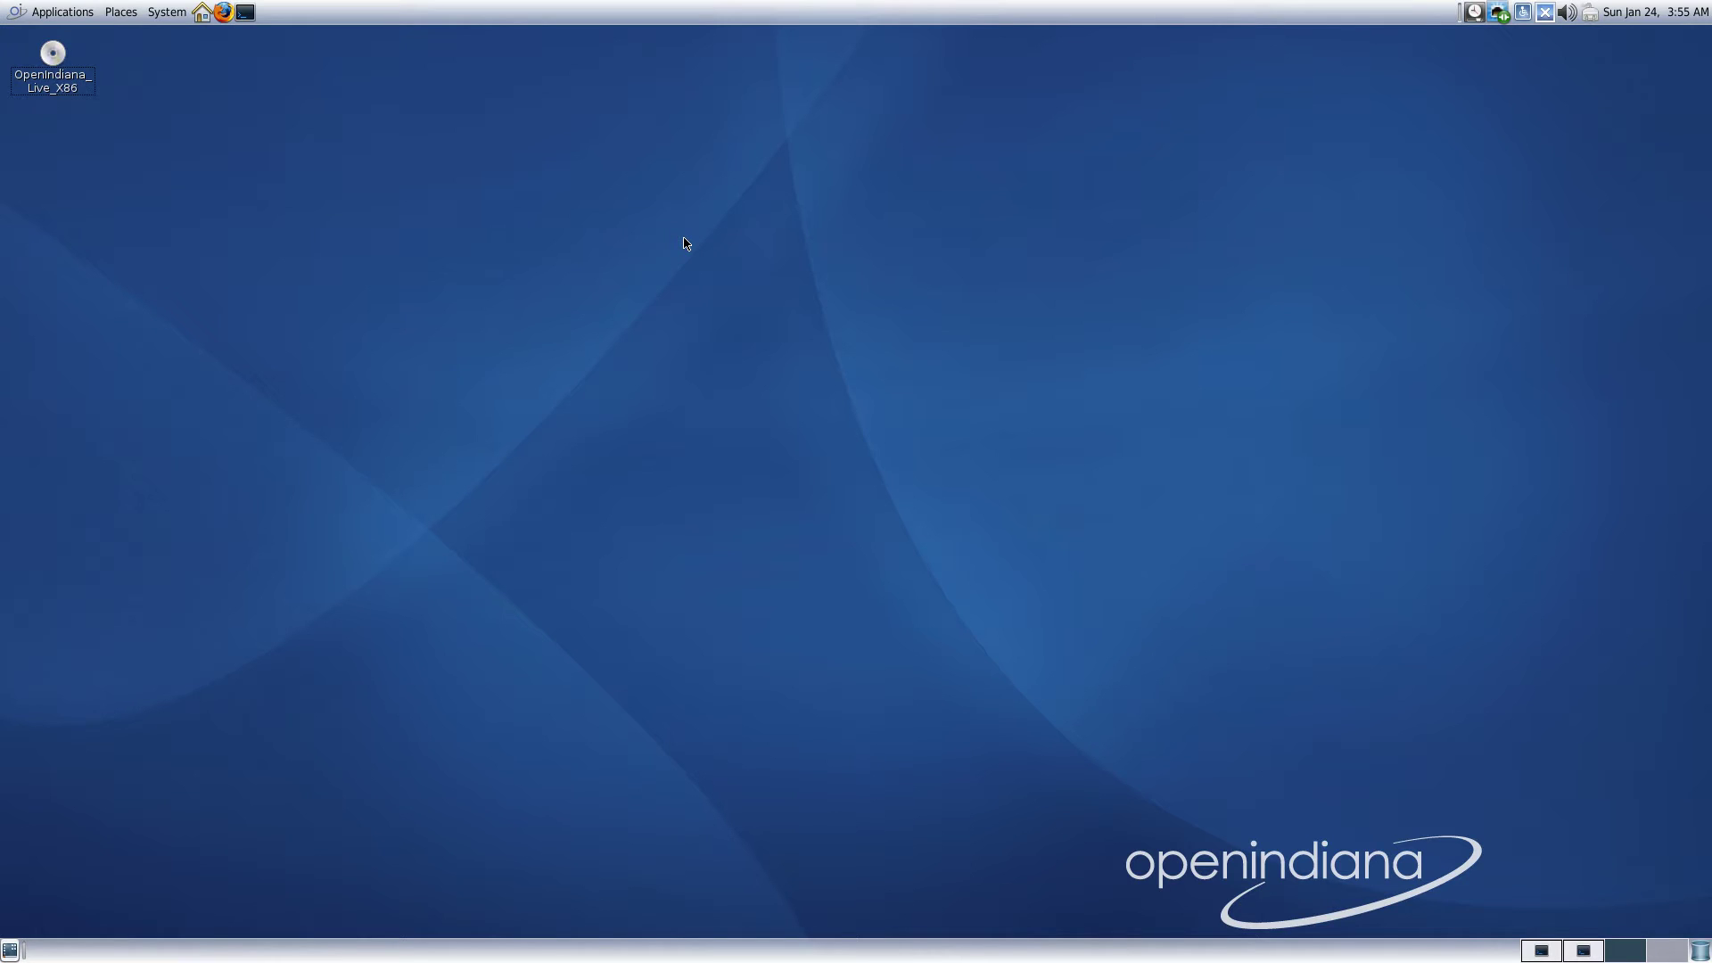
Launch Firefox maximized and search Wikipedia for 'dtrace'
{"action": "left_click", "coordinate": [222, 11]}
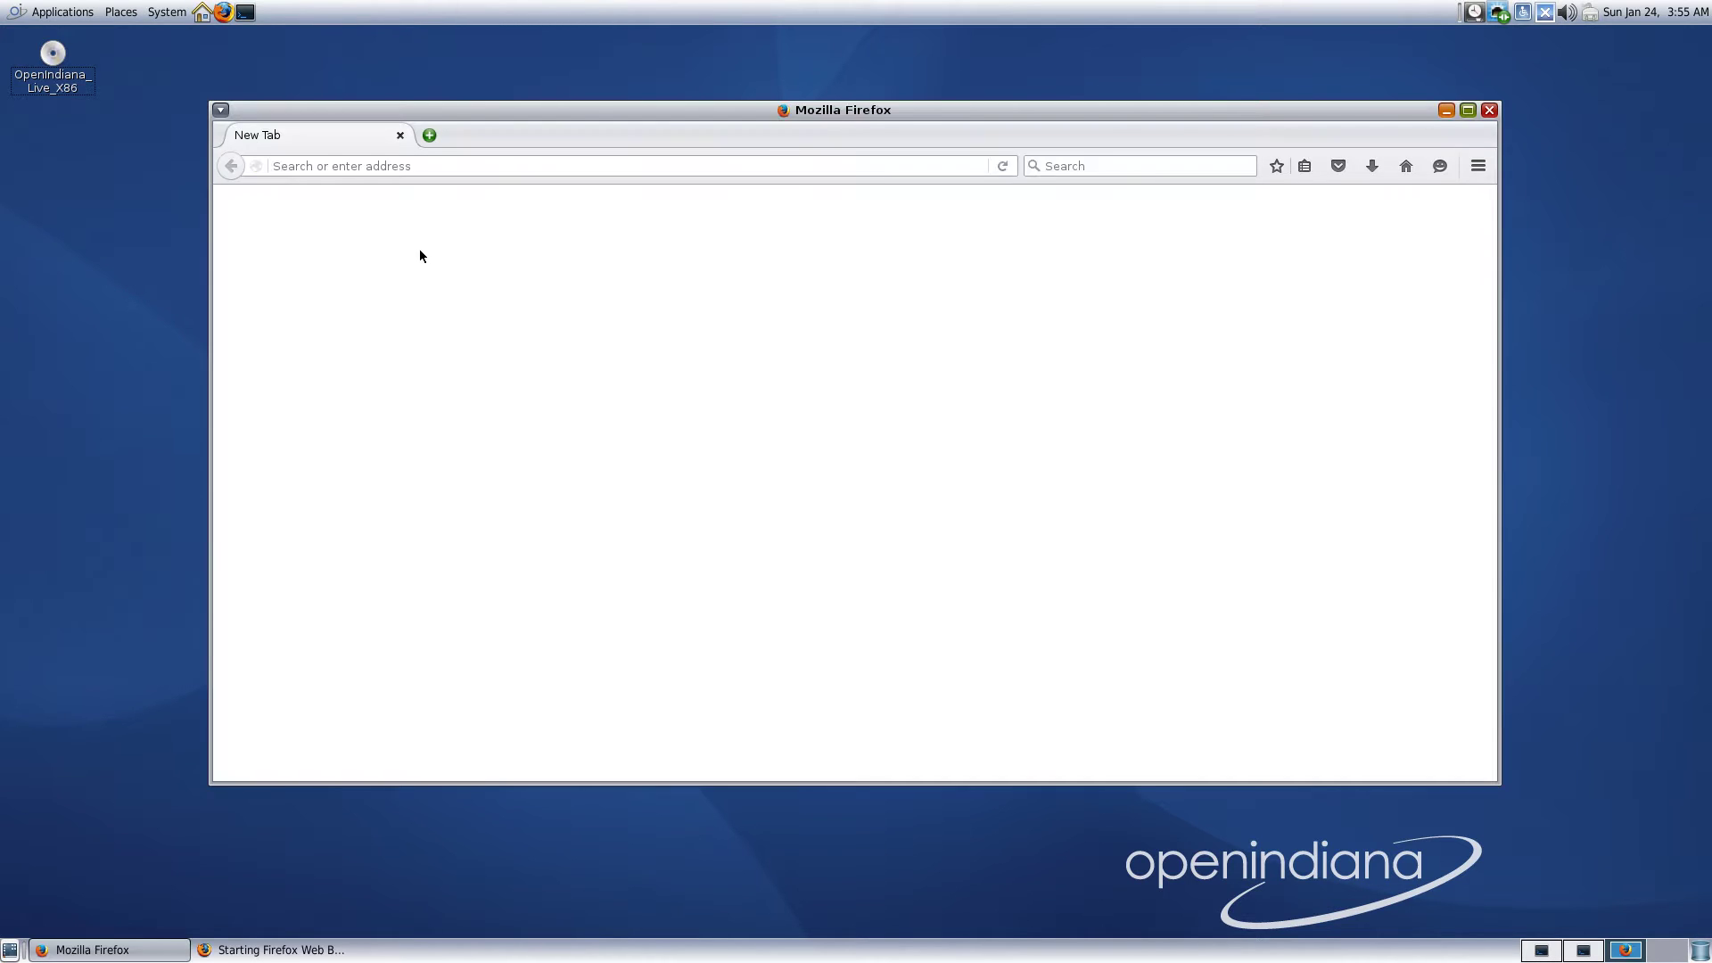
{"action": "double_click", "coordinate": [927, 118]}
{"action": "left_click", "coordinate": [1234, 92]}
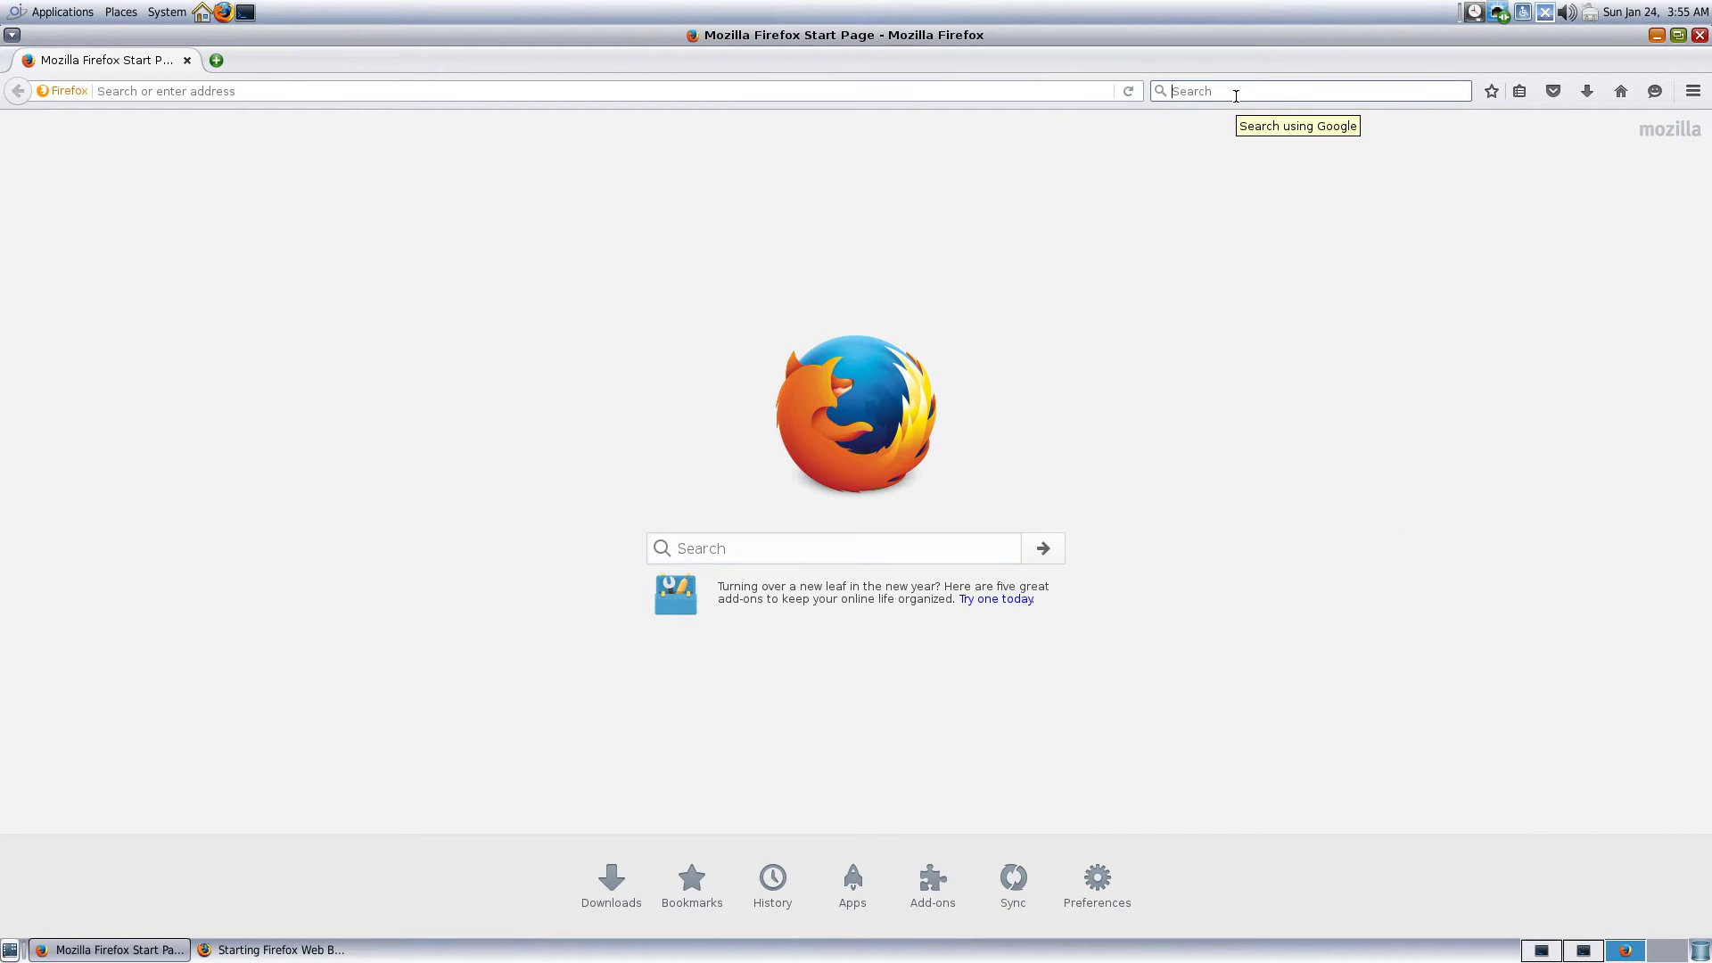
{"action": "type", "text": "dtrace"}
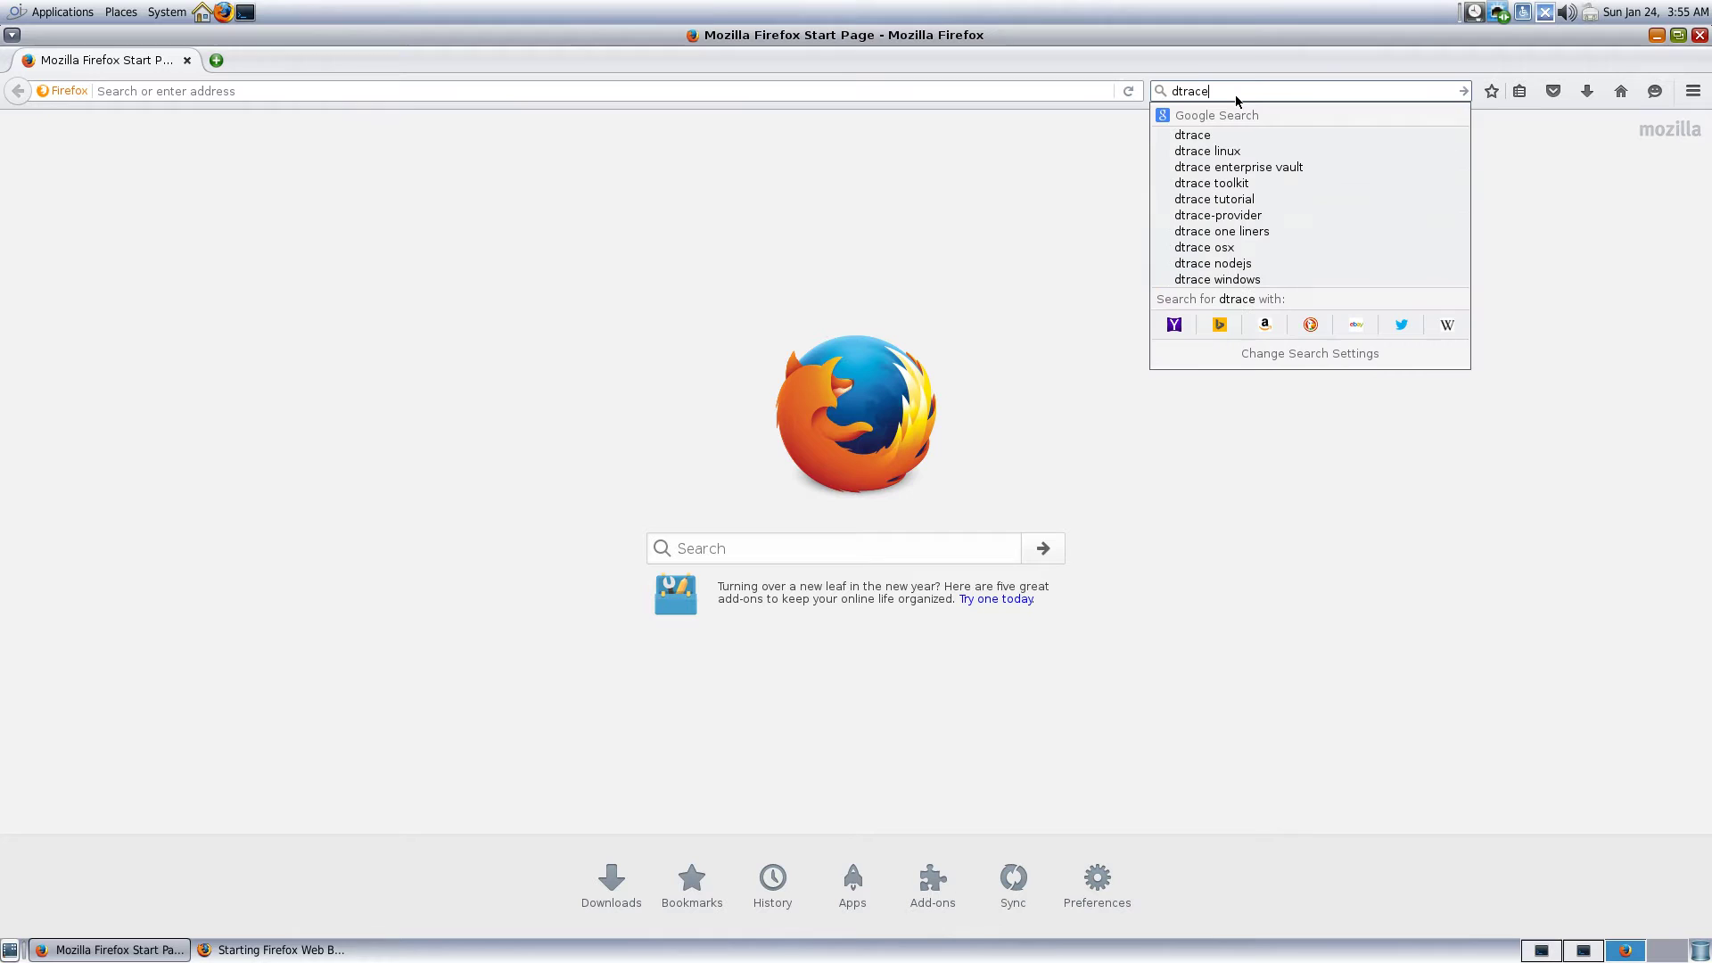
{"action": "left_click", "coordinate": [1446, 323]}
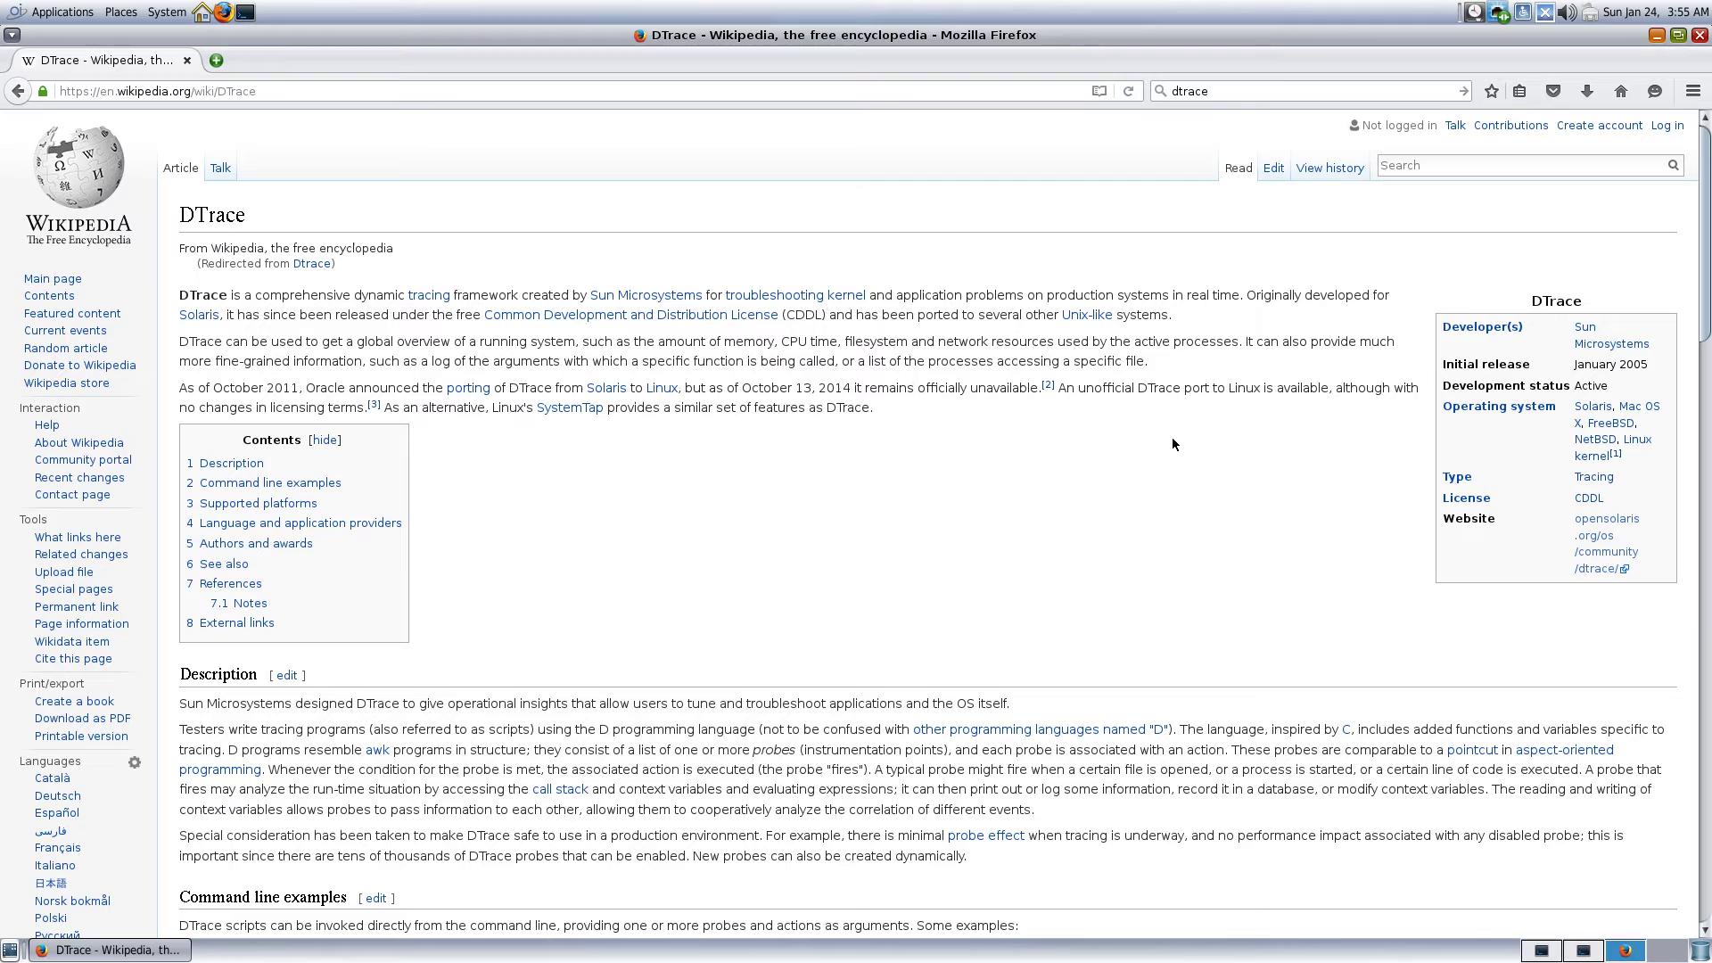
Highlight and clear the passages about the Linux port and SystemTap
{"action": "left_click_drag", "start_coordinate": [1105, 387], "coordinate": [1192, 398]}
{"action": "left_click", "coordinate": [541, 482]}
{"action": "left_click_drag", "start_coordinate": [420, 407], "coordinate": [820, 411]}
{"action": "left_click", "coordinate": [820, 411]}
{"action": "type", "text": "z"}
{"action": "type", "text": "fs"}
Open the ZFS article from the 'zfs' search and highlight 'high storage' in its intro
{"action": "key", "text": "Return"}
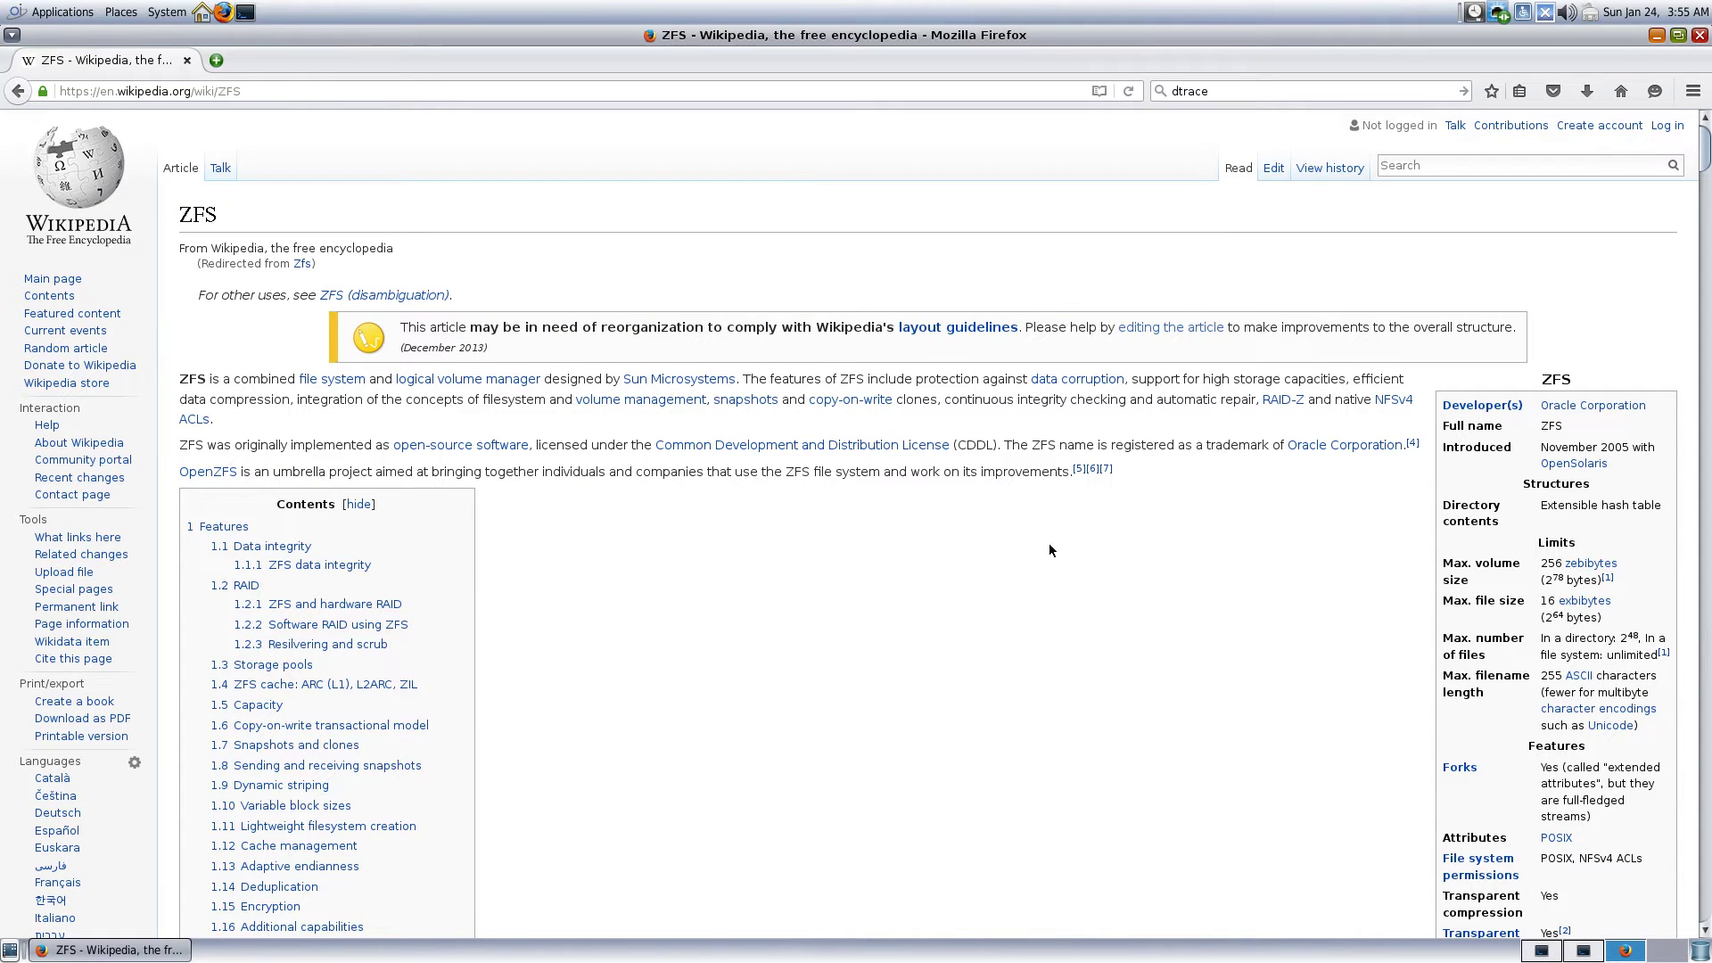
{"action": "scroll", "coordinate": [1043, 535], "scroll_direction": "down", "scroll_amount": 1}
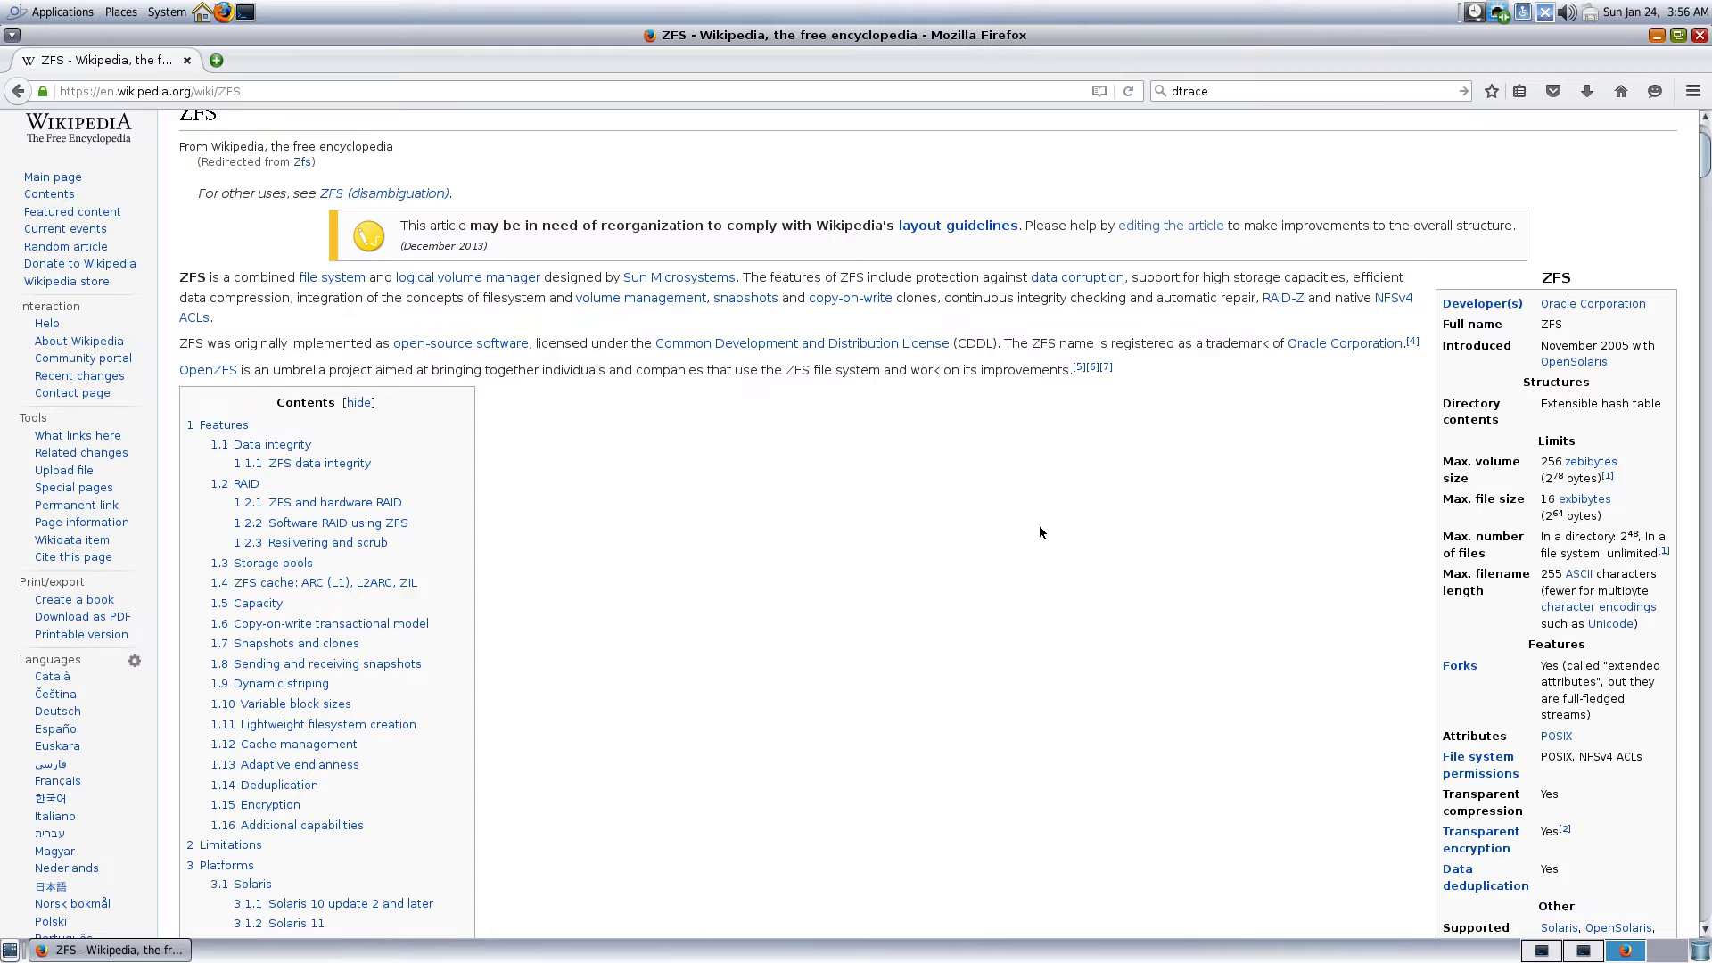
{"action": "scroll", "coordinate": [1039, 526], "scroll_direction": "down", "scroll_amount": 3}
{"action": "scroll", "coordinate": [1038, 530], "scroll_direction": "up", "scroll_amount": 4}
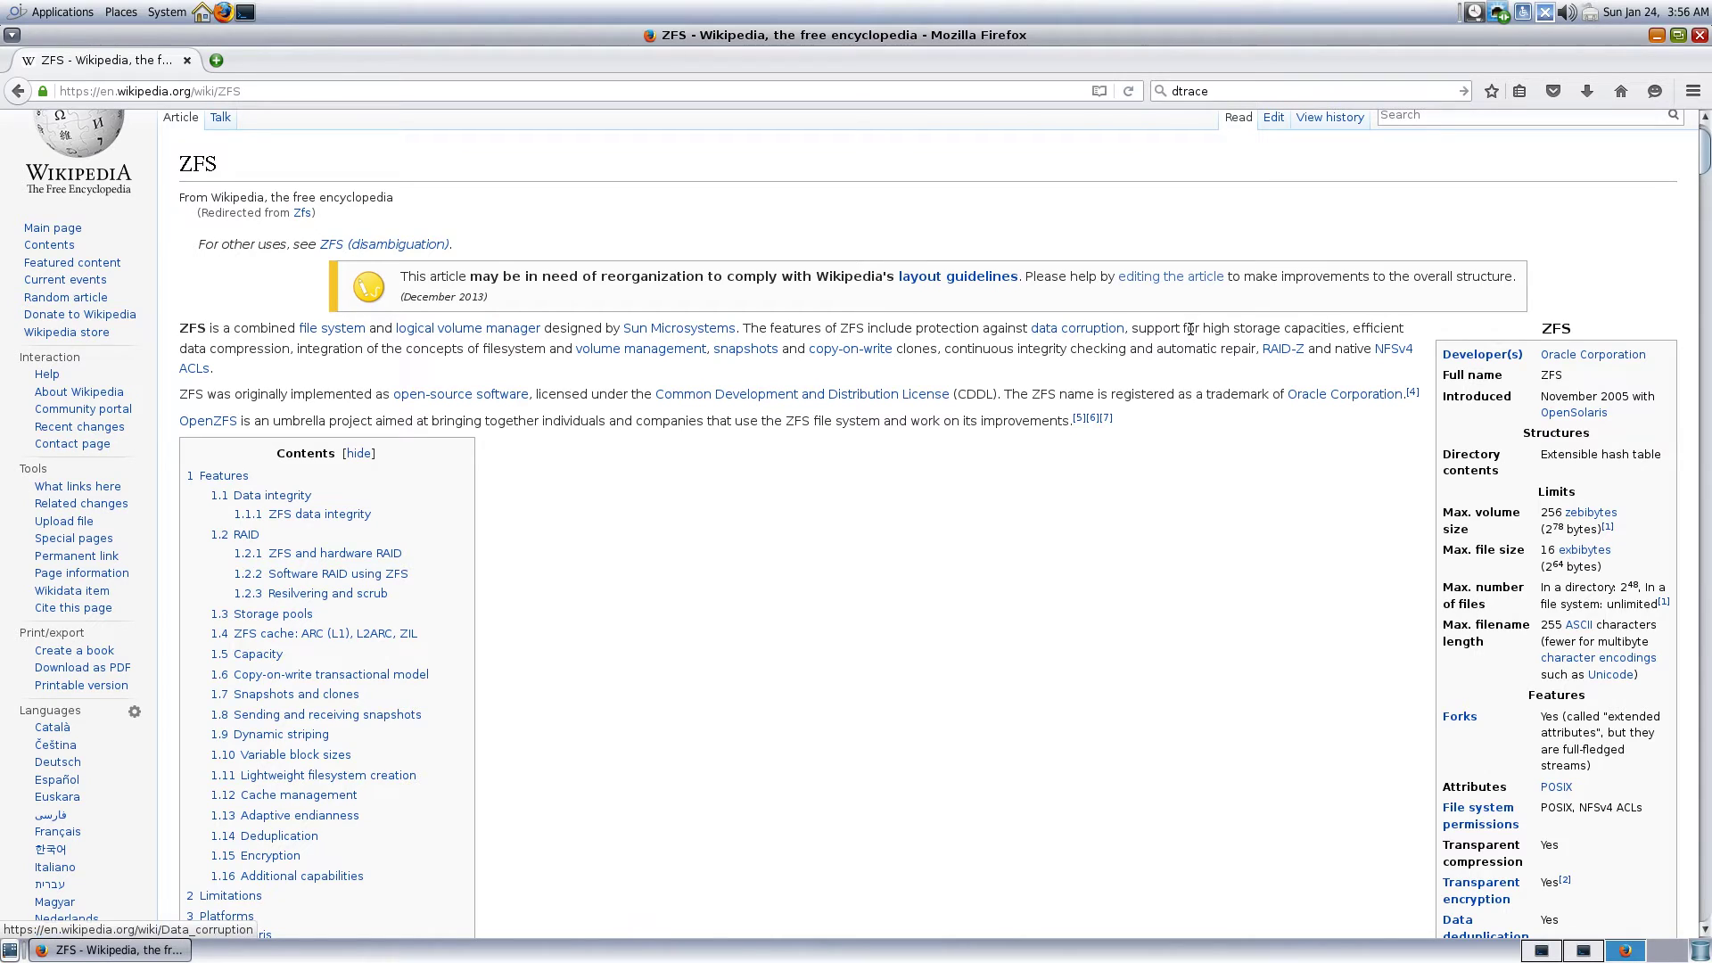
{"action": "left_click_drag", "start_coordinate": [1213, 329], "coordinate": [1273, 329]}
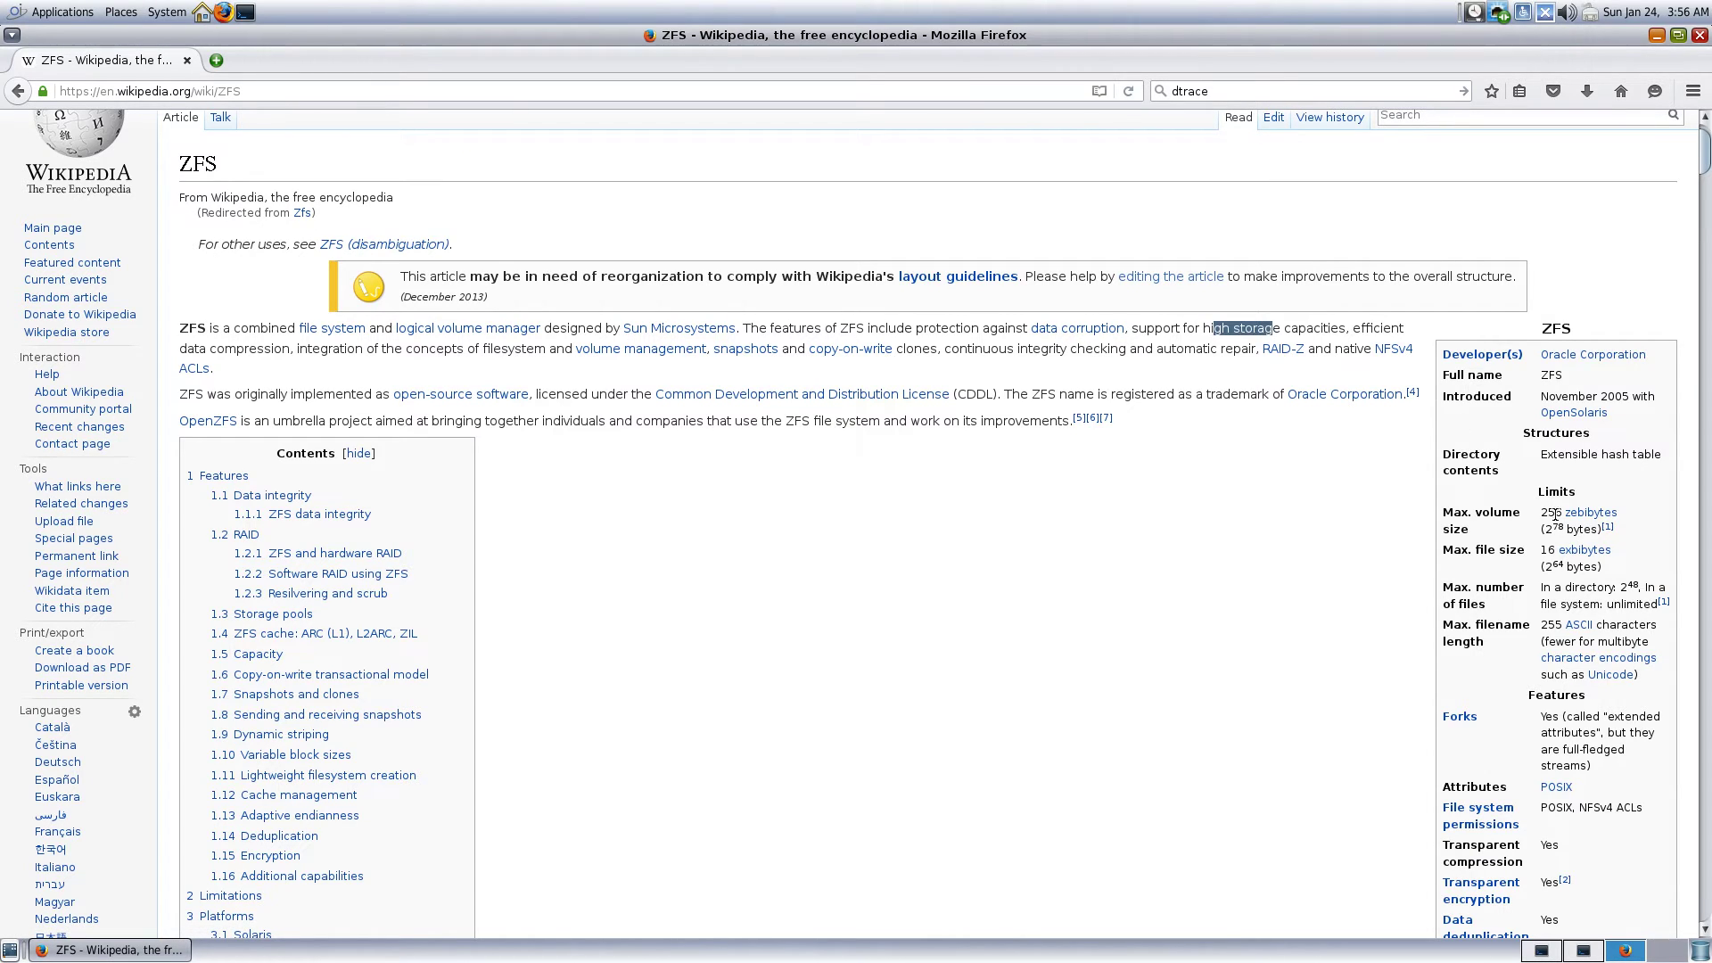
{"action": "left_click", "coordinate": [680, 633]}
Minimize Firefox, then open and close Glade from Developer Tools
{"action": "left_click", "coordinate": [1655, 36]}
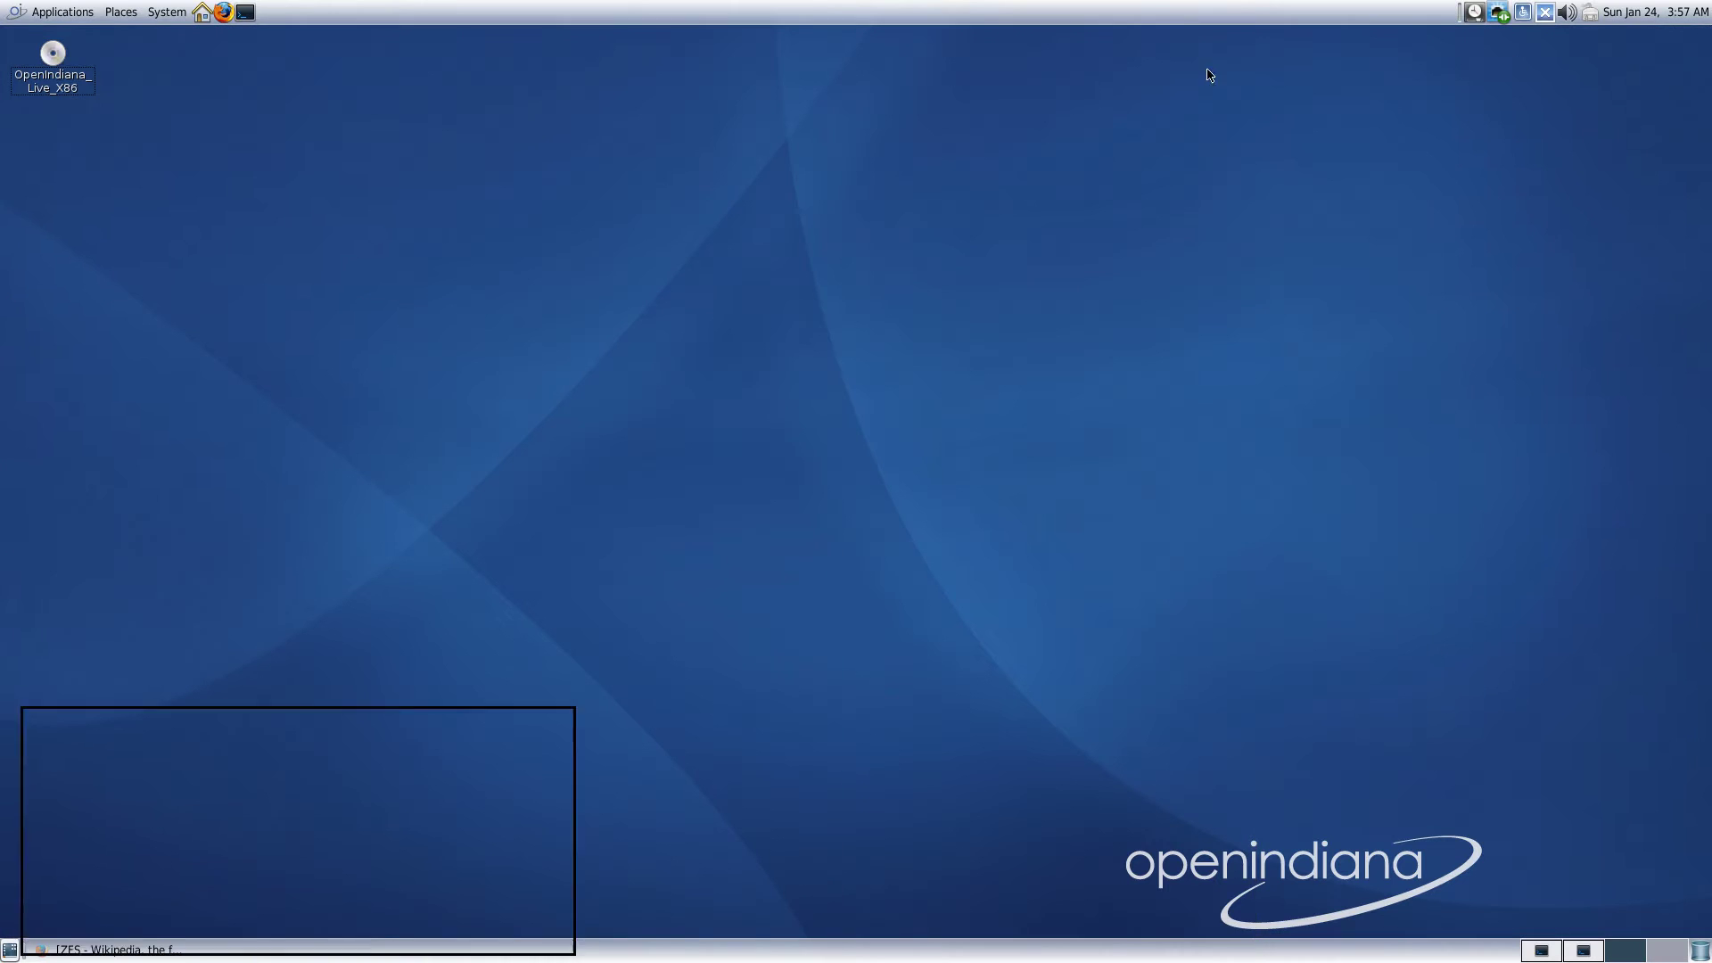
{"action": "left_click", "coordinate": [53, 12]}
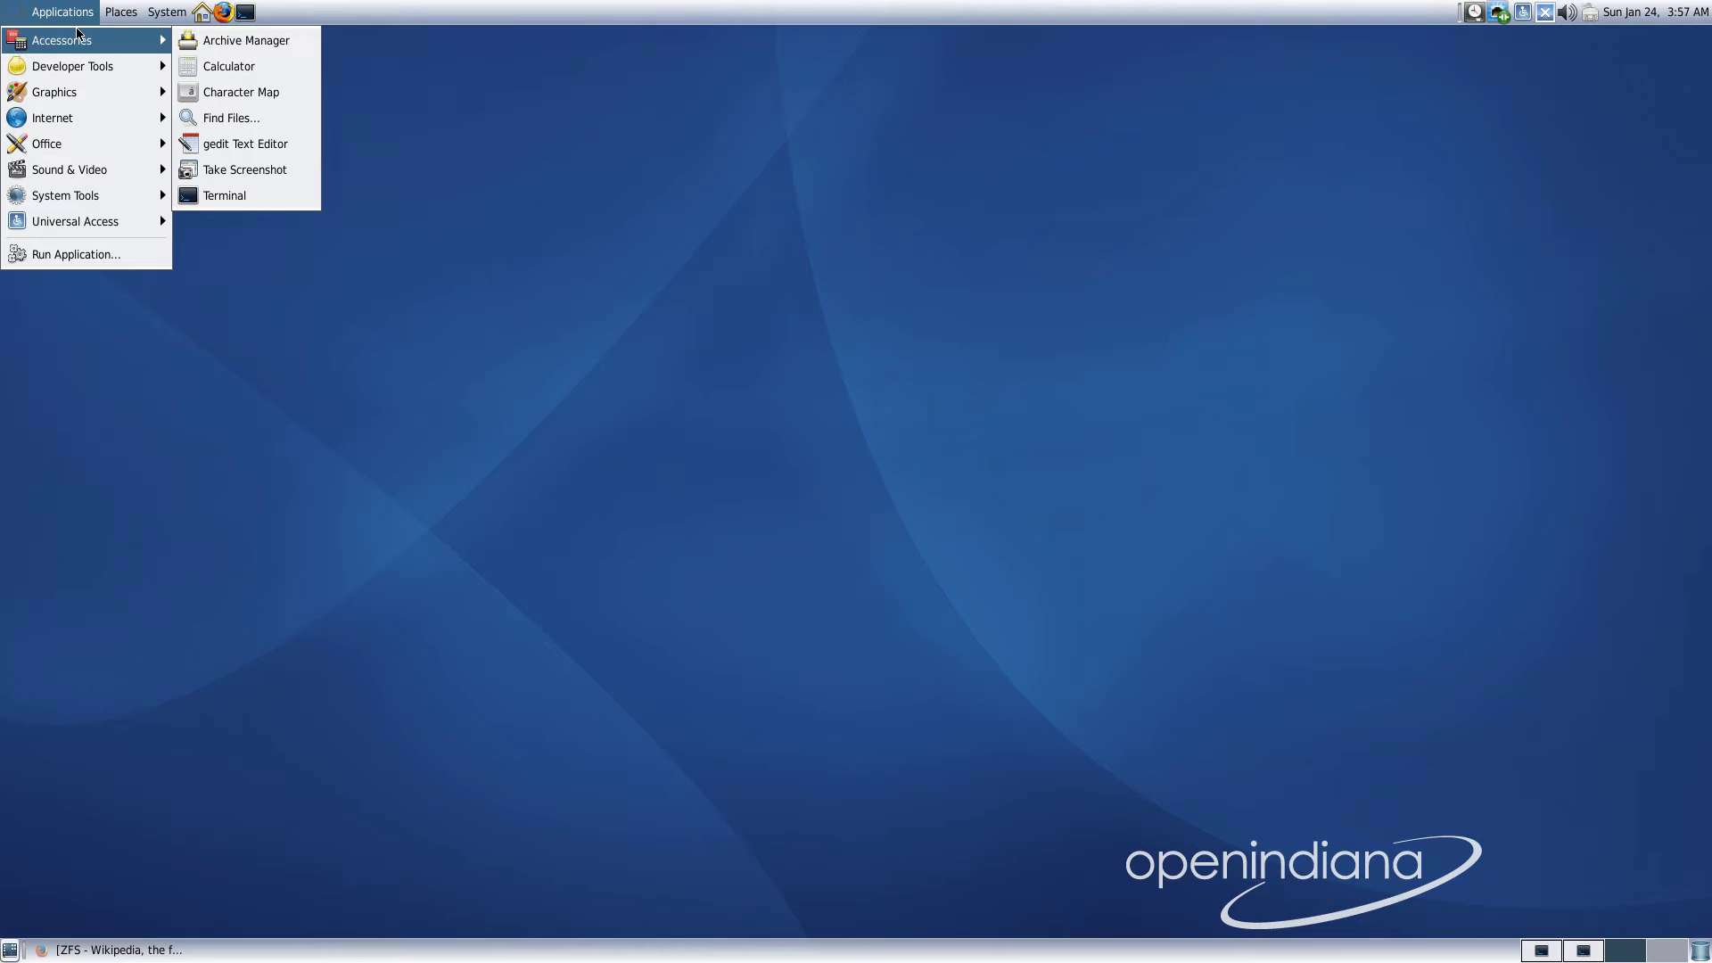
{"action": "left_click", "coordinate": [274, 67]}
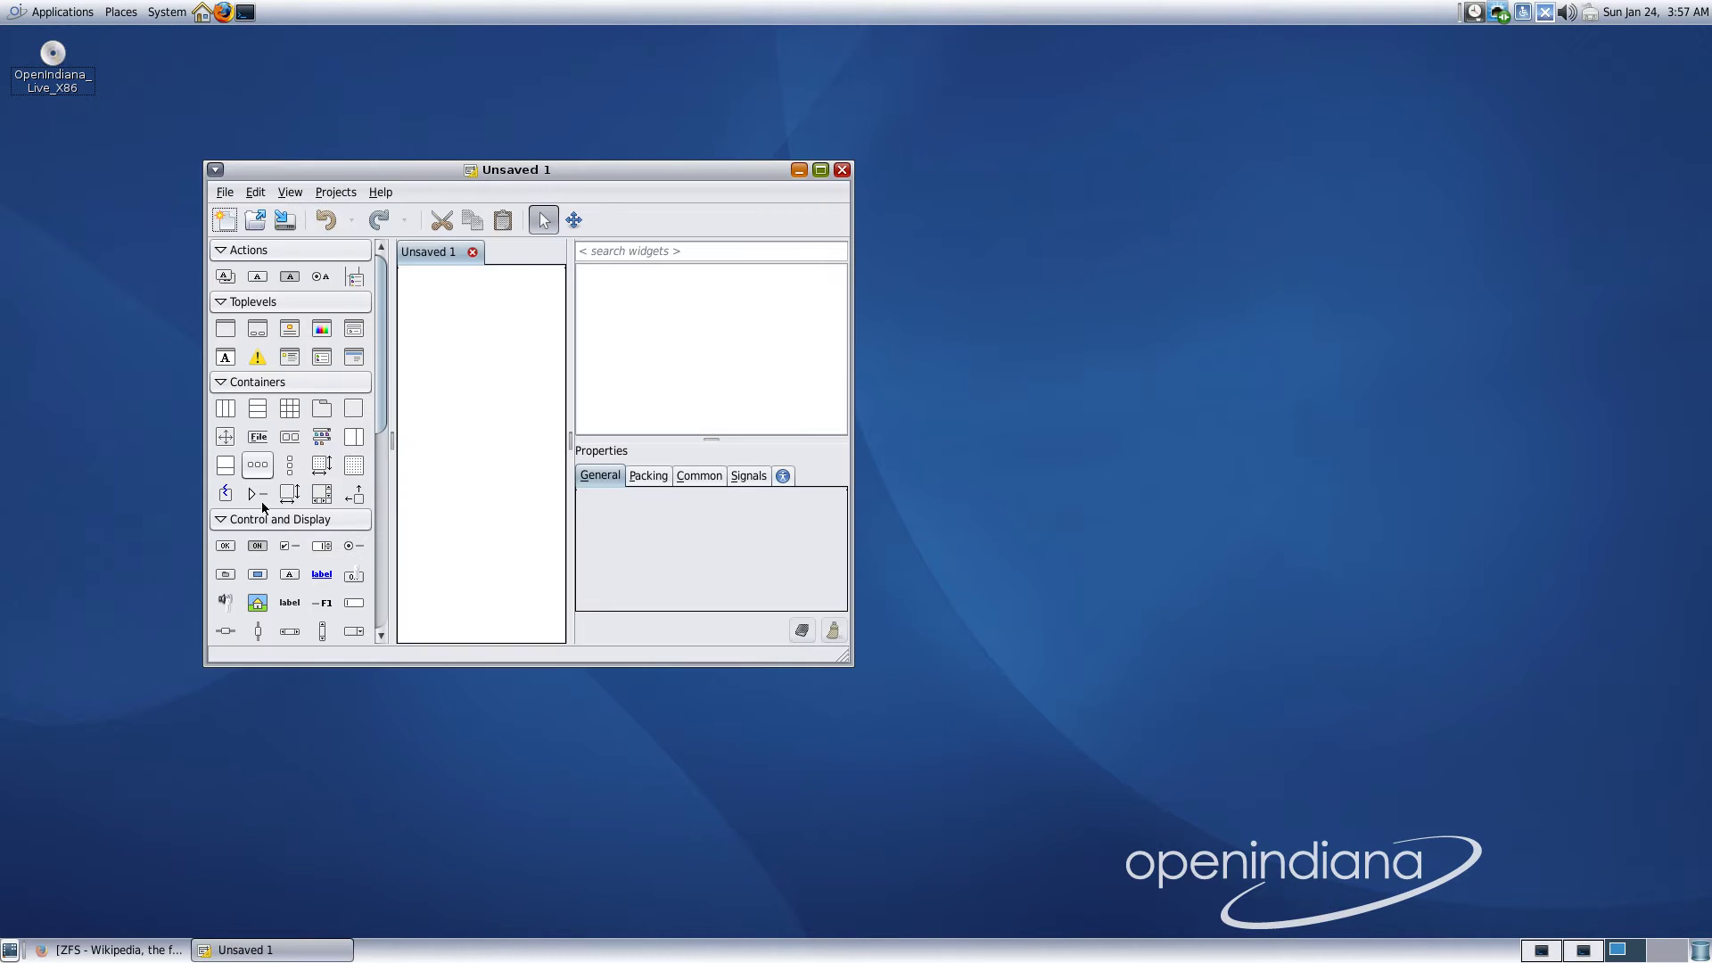
{"action": "left_click", "coordinate": [840, 170]}
Open the Eye of GNOME Image Viewer, check its help options, and minimize it
{"action": "left_click", "coordinate": [54, 12]}
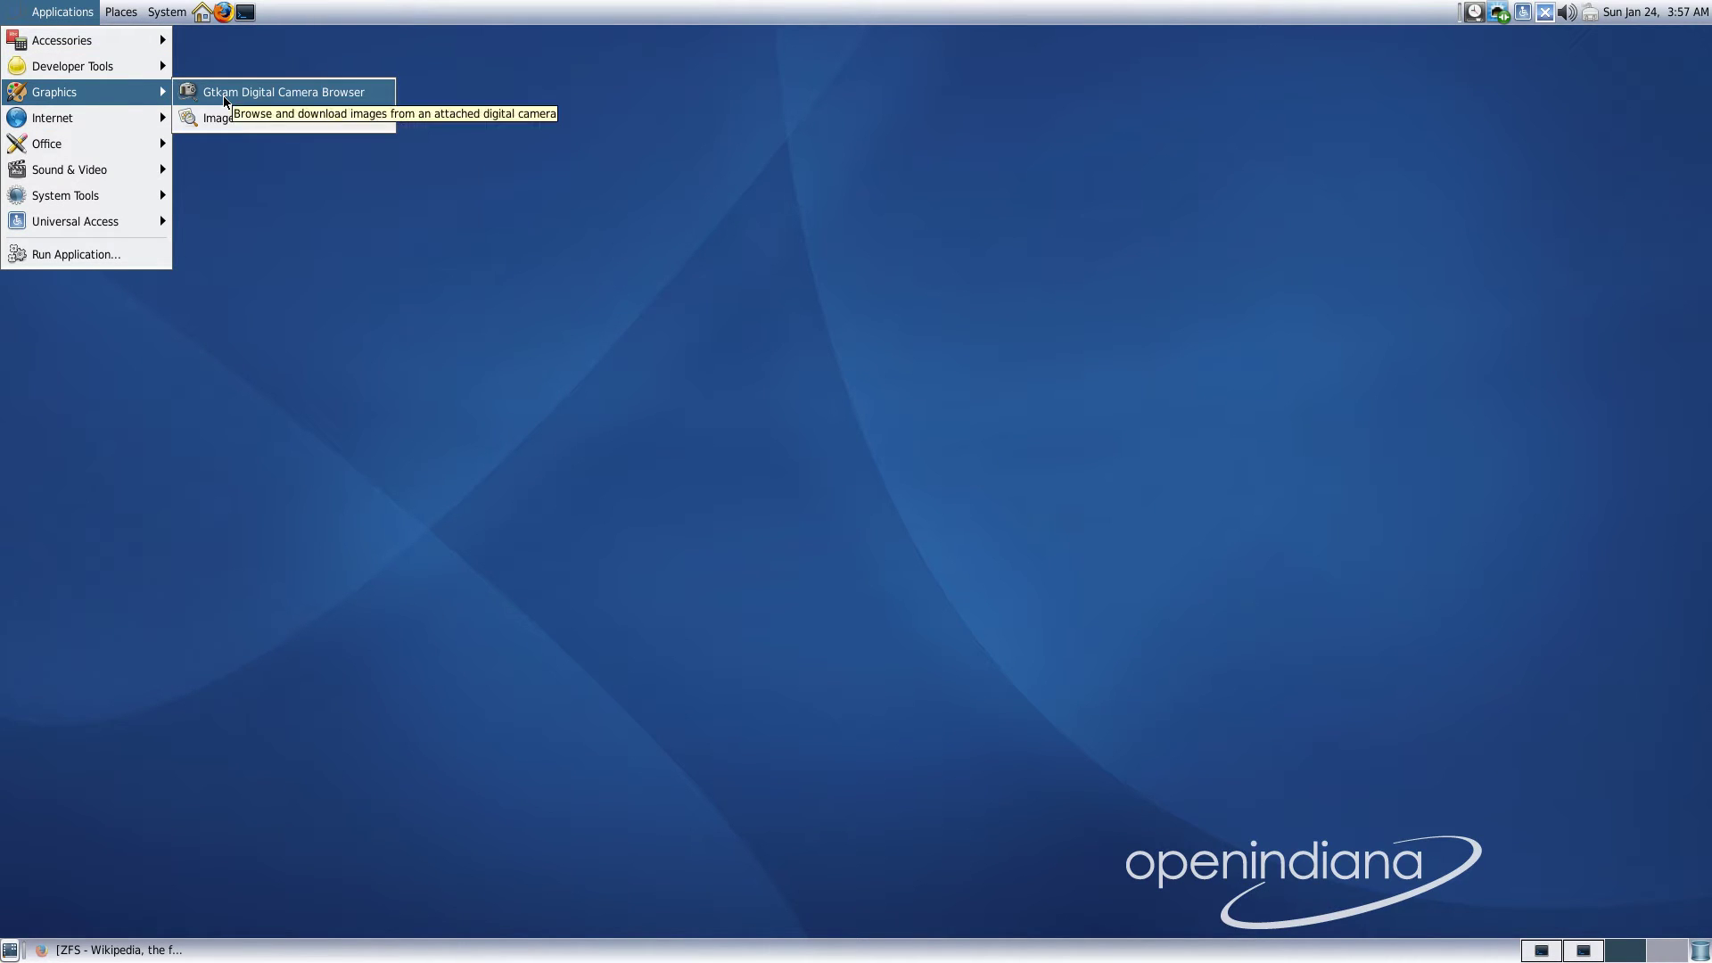
{"action": "left_click", "coordinate": [227, 126]}
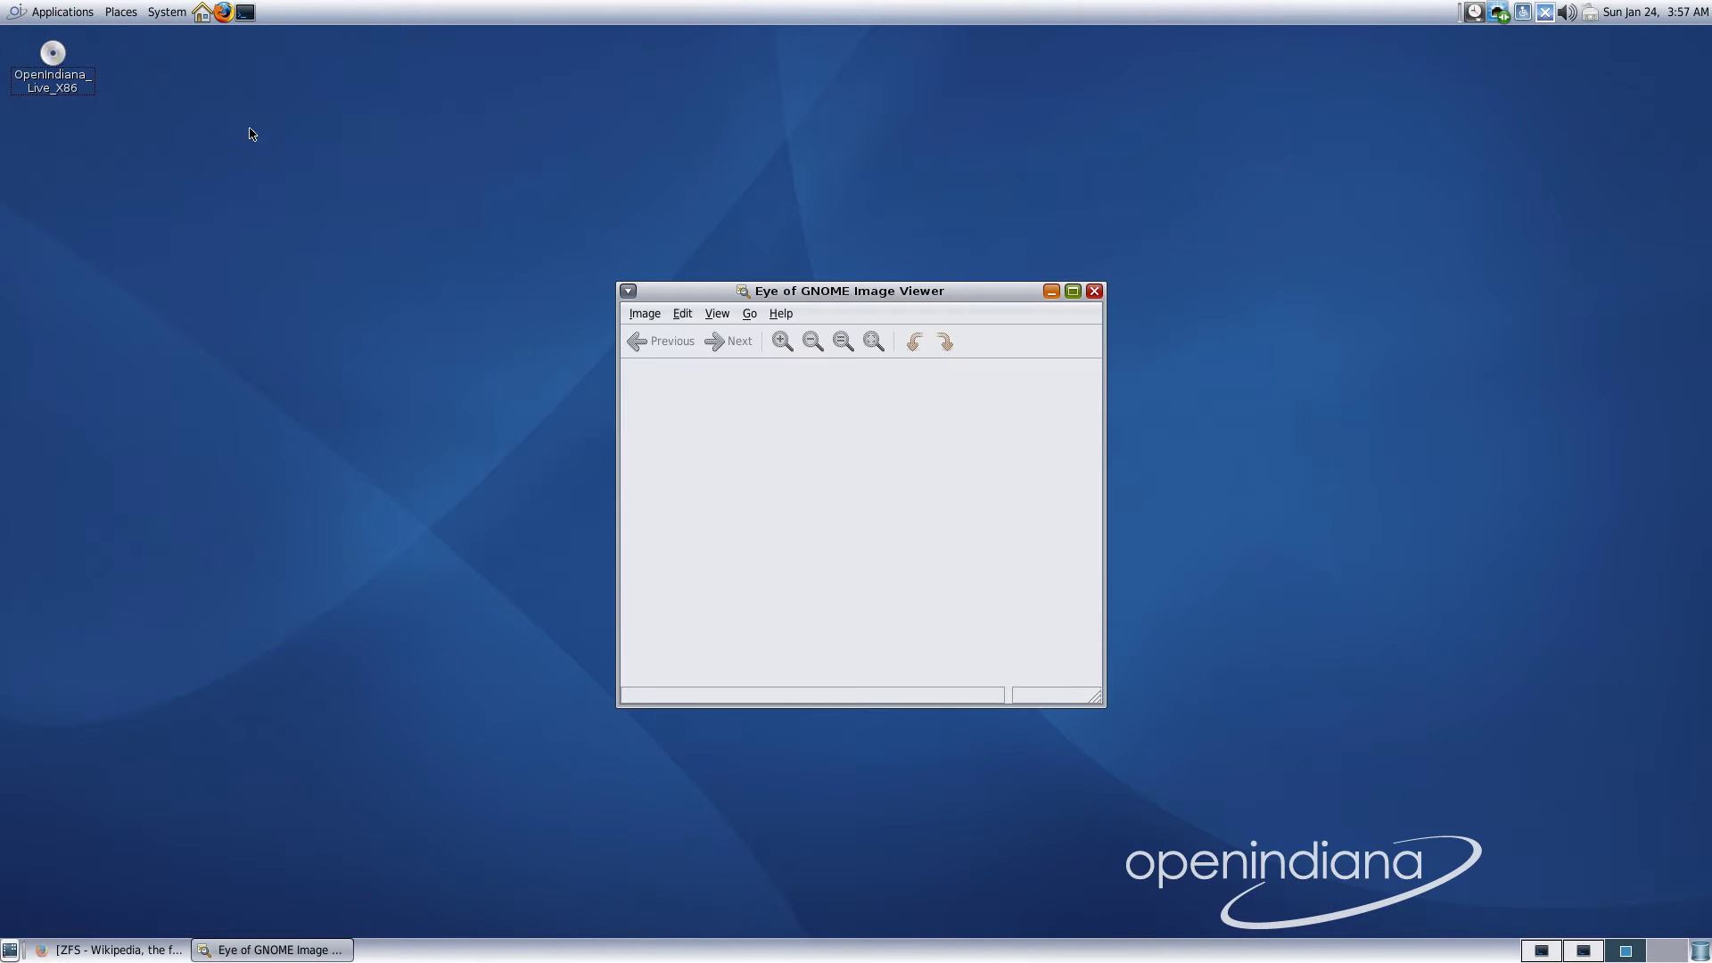
{"action": "left_click", "coordinate": [782, 313]}
{"action": "left_click", "coordinate": [988, 294]}
{"action": "left_click", "coordinate": [1050, 291]}
{"action": "left_click", "coordinate": [81, 12]}
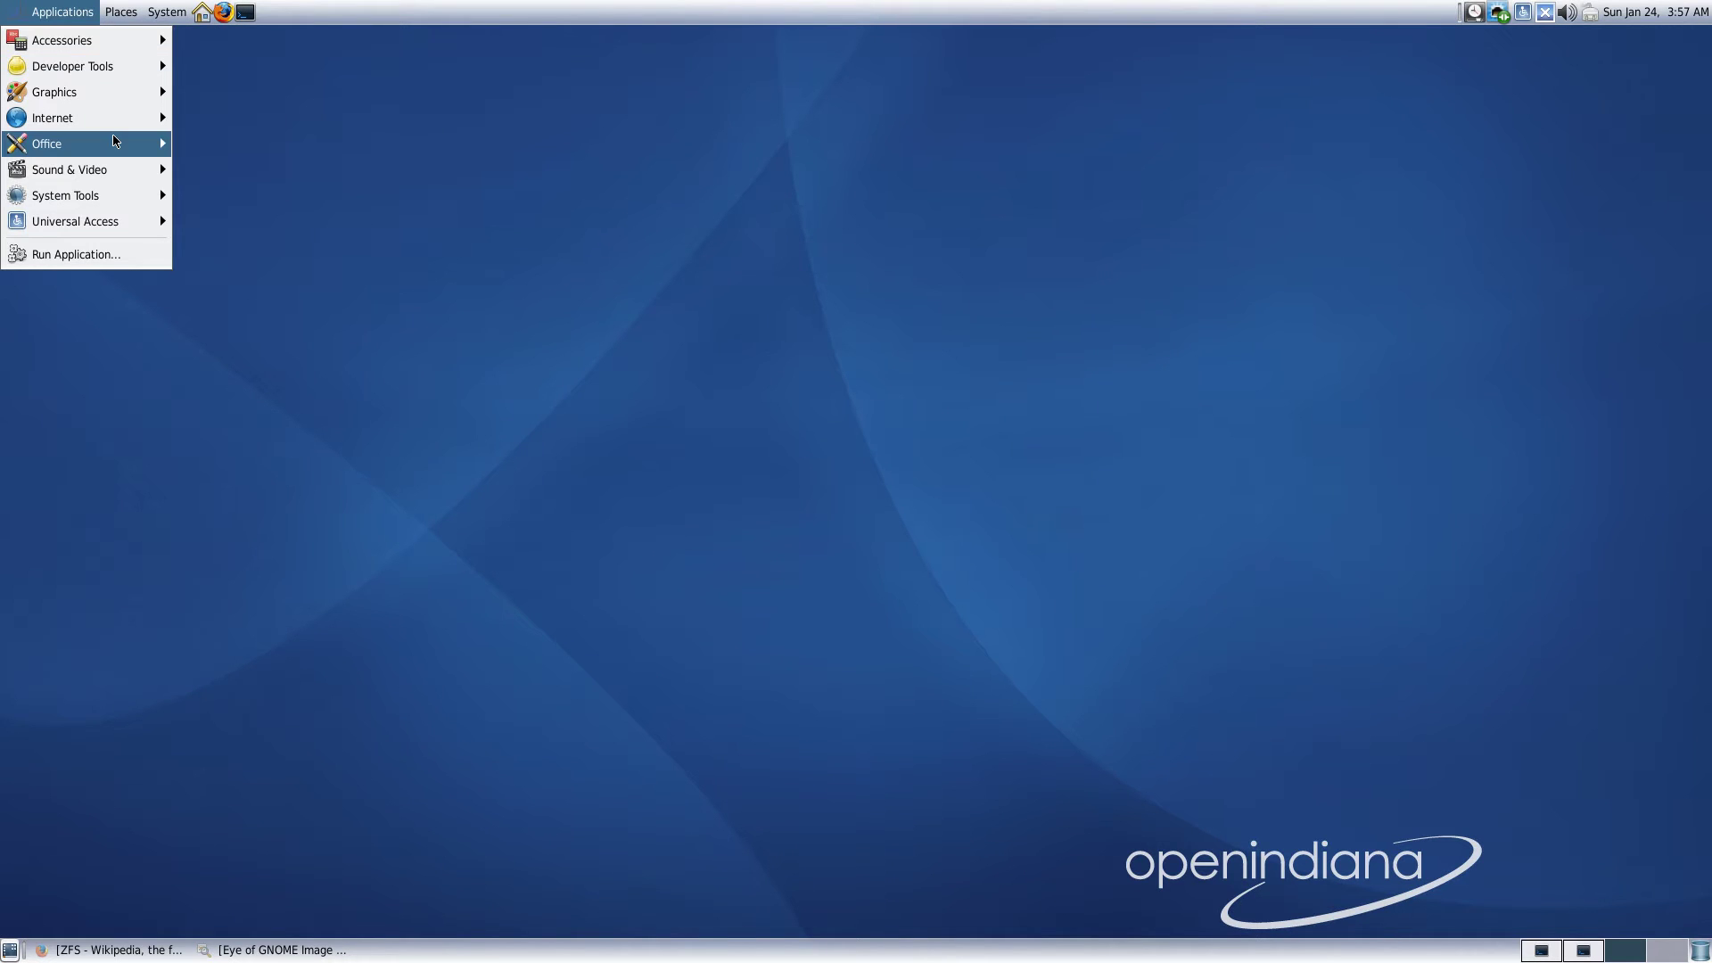
{"action": "mouse_move", "coordinate": [54, 118]}
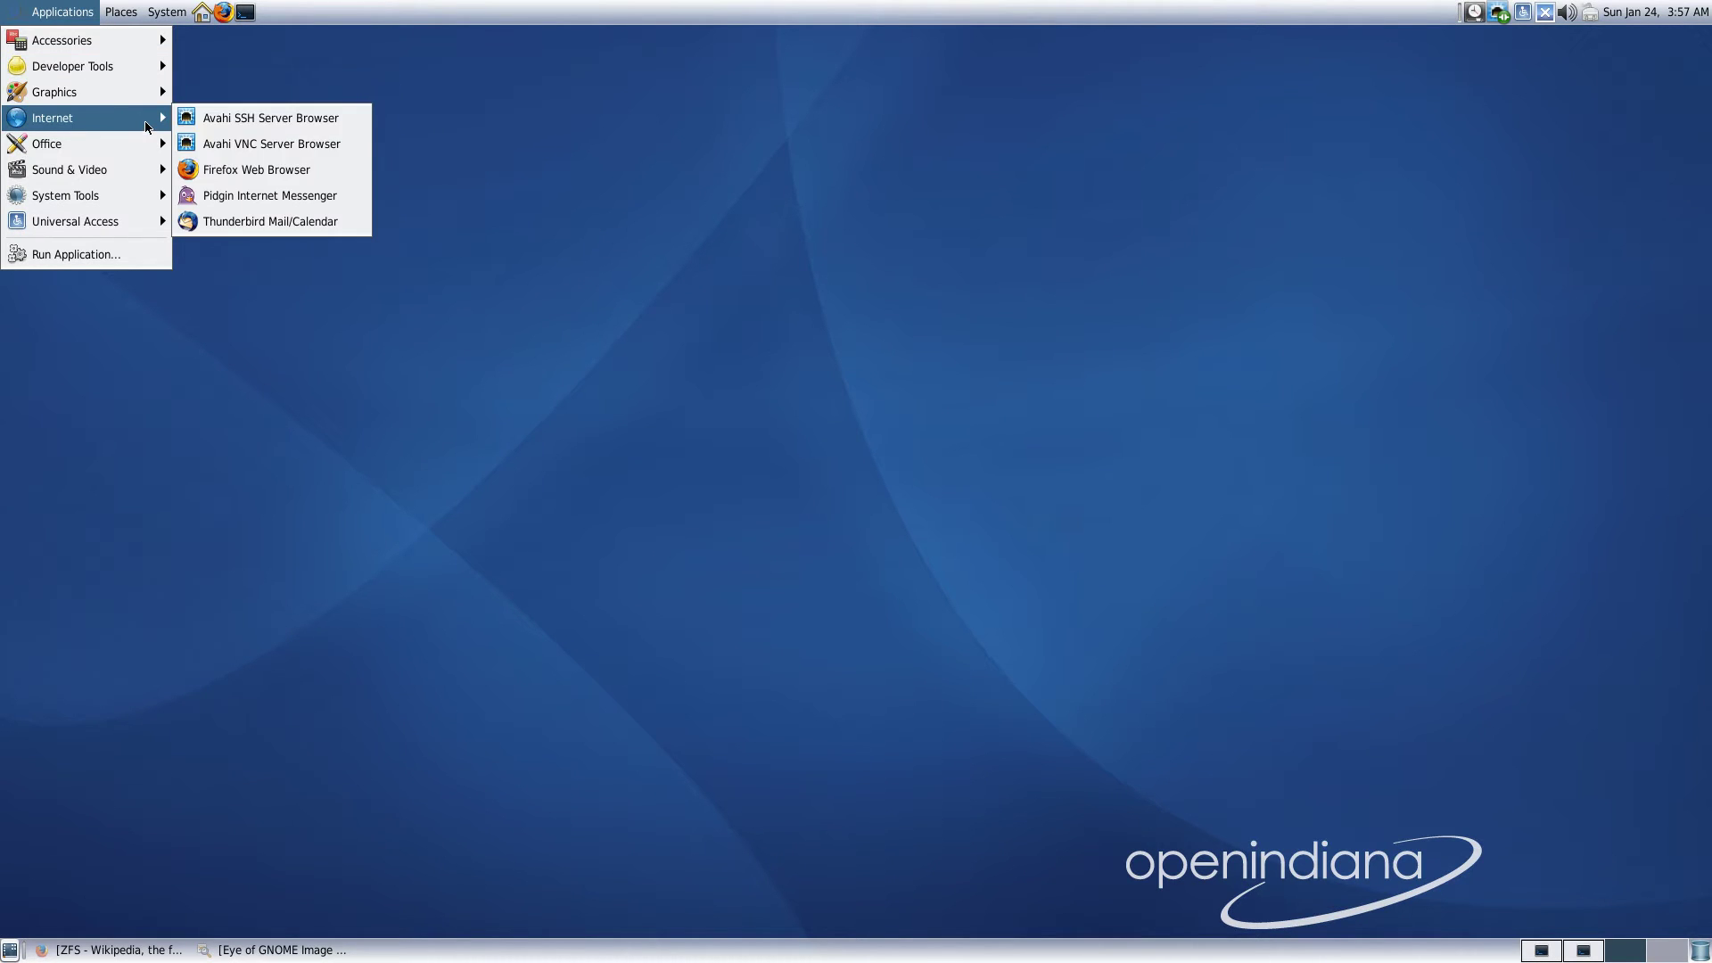
Launch Firefox and view its About dialog showing version 43.0.4
{"action": "left_click", "coordinate": [276, 169]}
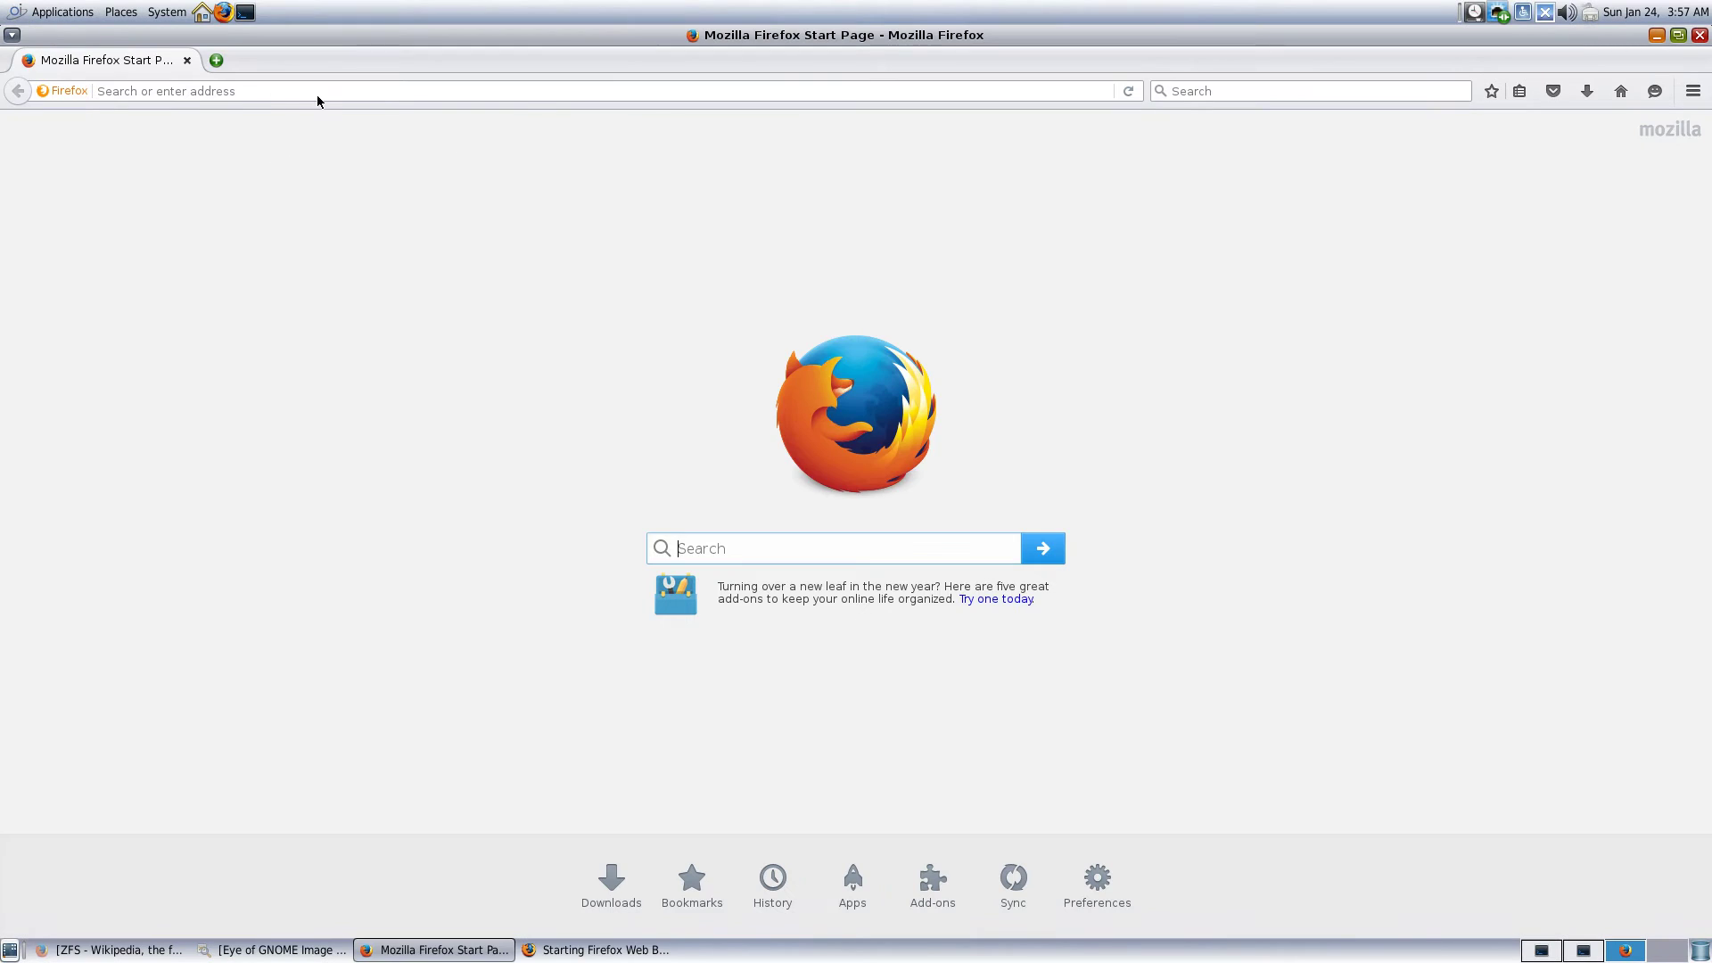
{"action": "left_click", "coordinate": [1692, 89]}
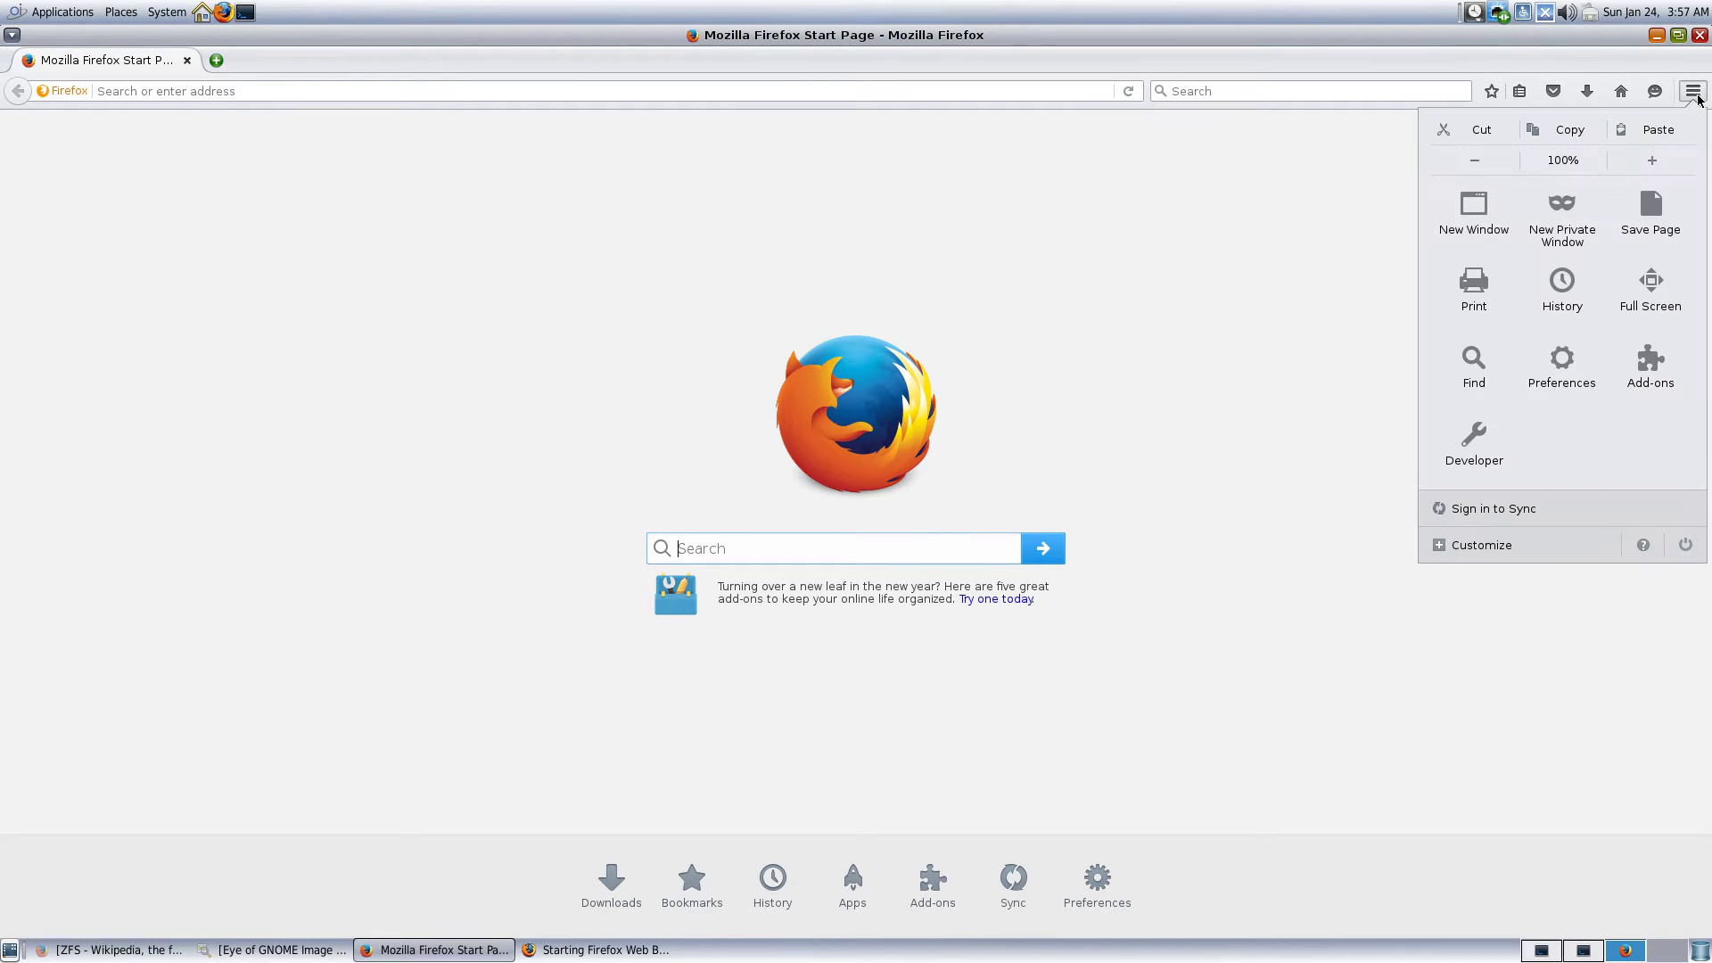
{"action": "left_click", "coordinate": [1644, 545]}
{"action": "left_click", "coordinate": [1533, 323]}
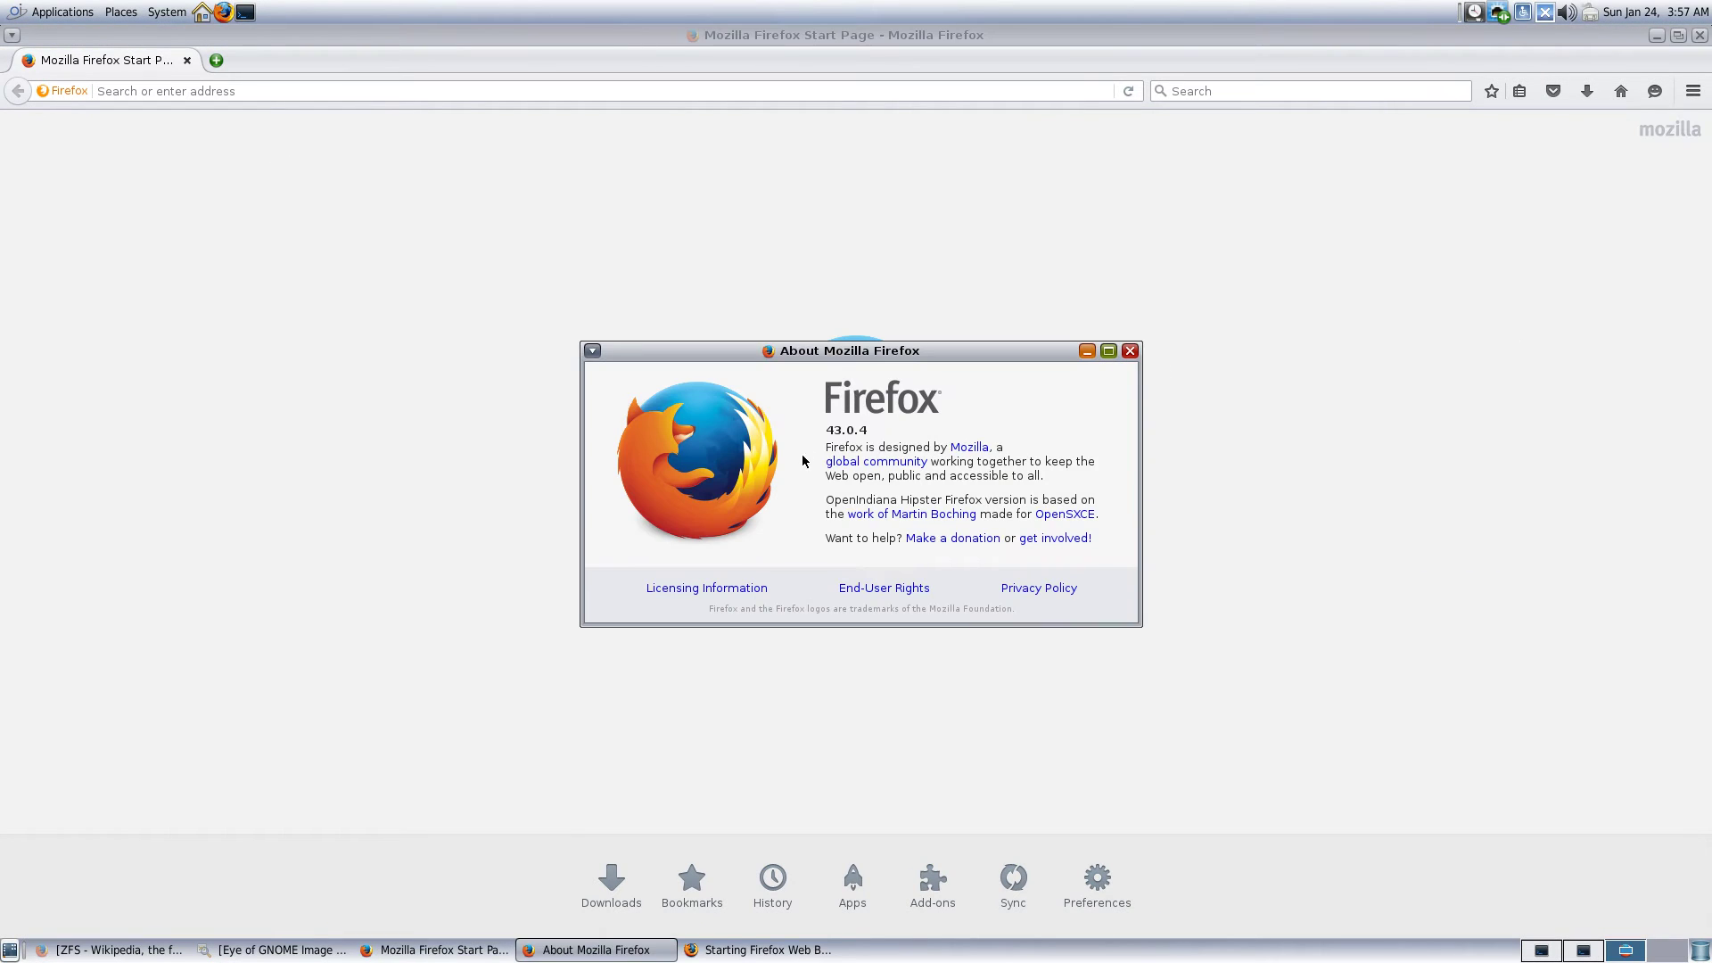
{"action": "left_click", "coordinate": [1129, 351]}
{"action": "left_click", "coordinate": [61, 12]}
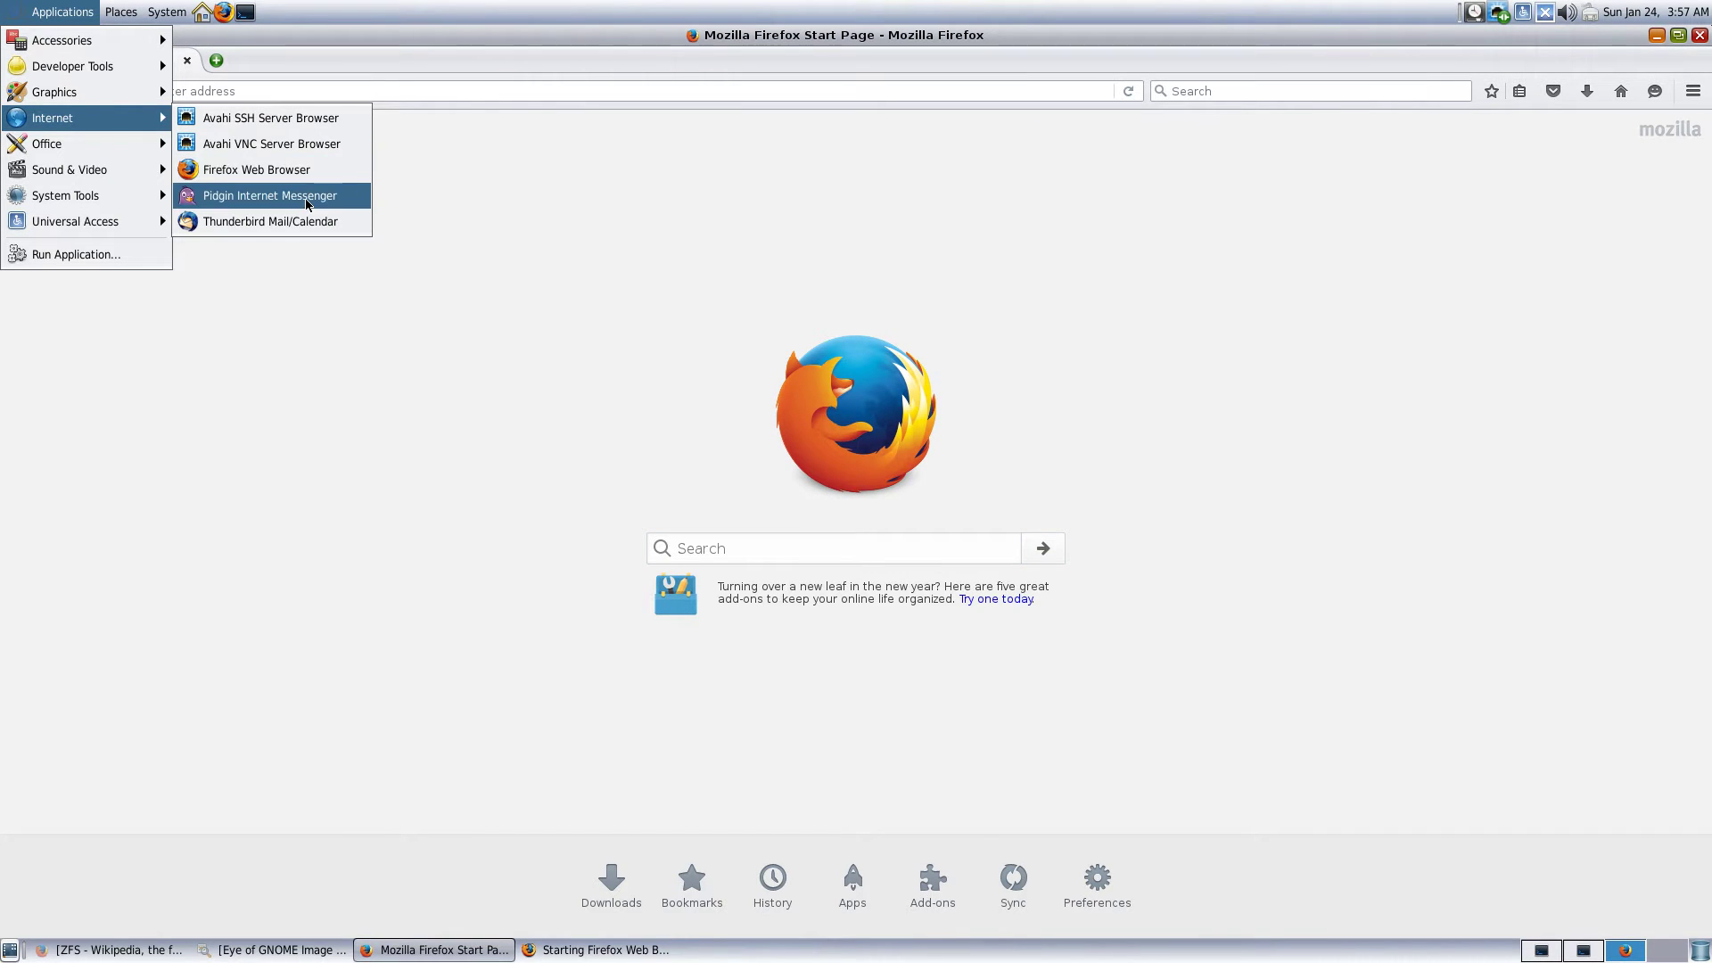
{"action": "mouse_move", "coordinate": [52, 118]}
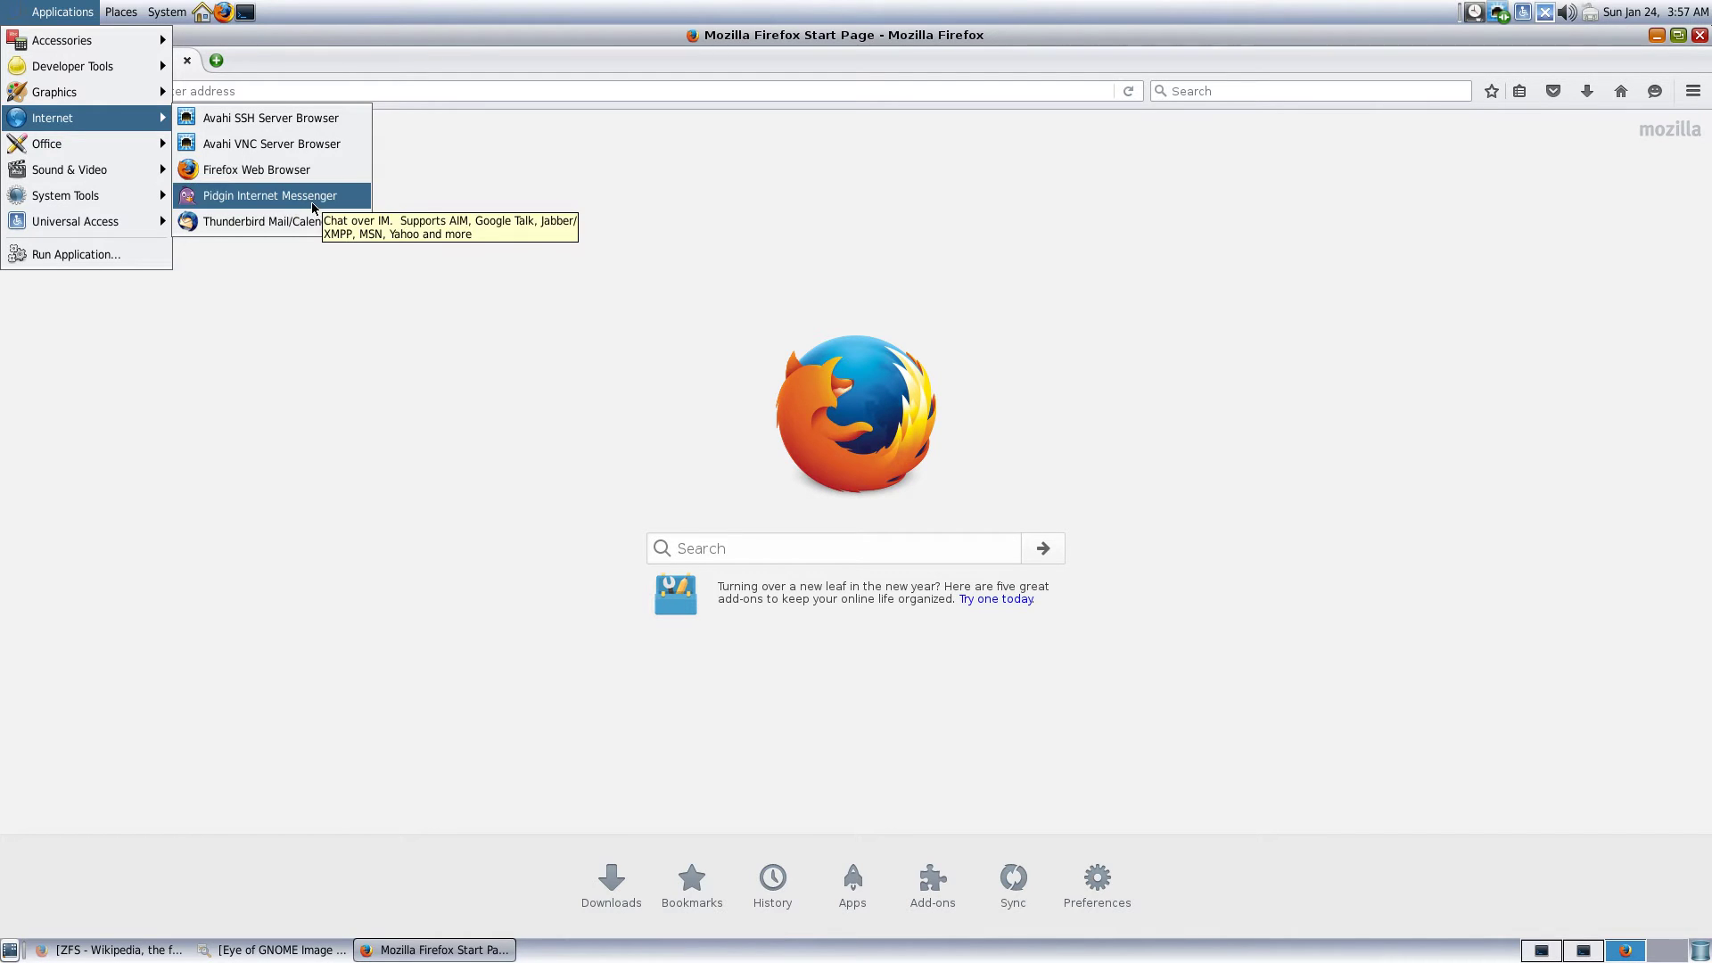
Launch Thunderbird, then open a Terminal window and minimize it
{"action": "left_click", "coordinate": [290, 226]}
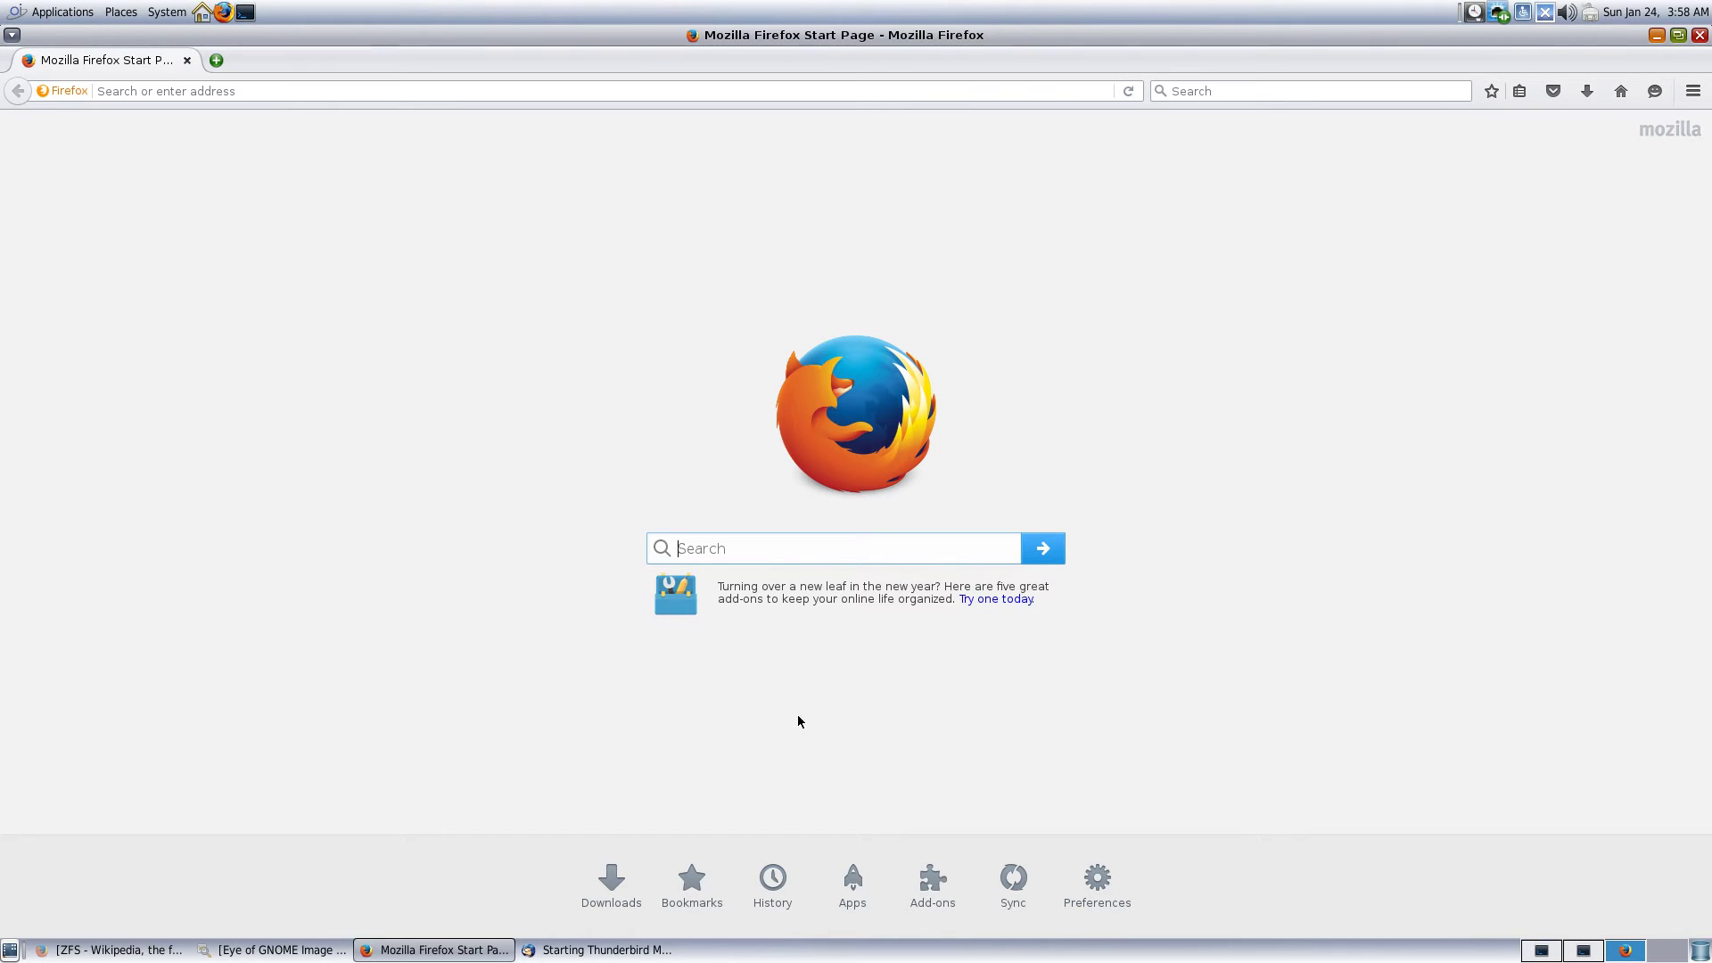
{"action": "left_click", "coordinate": [84, 7]}
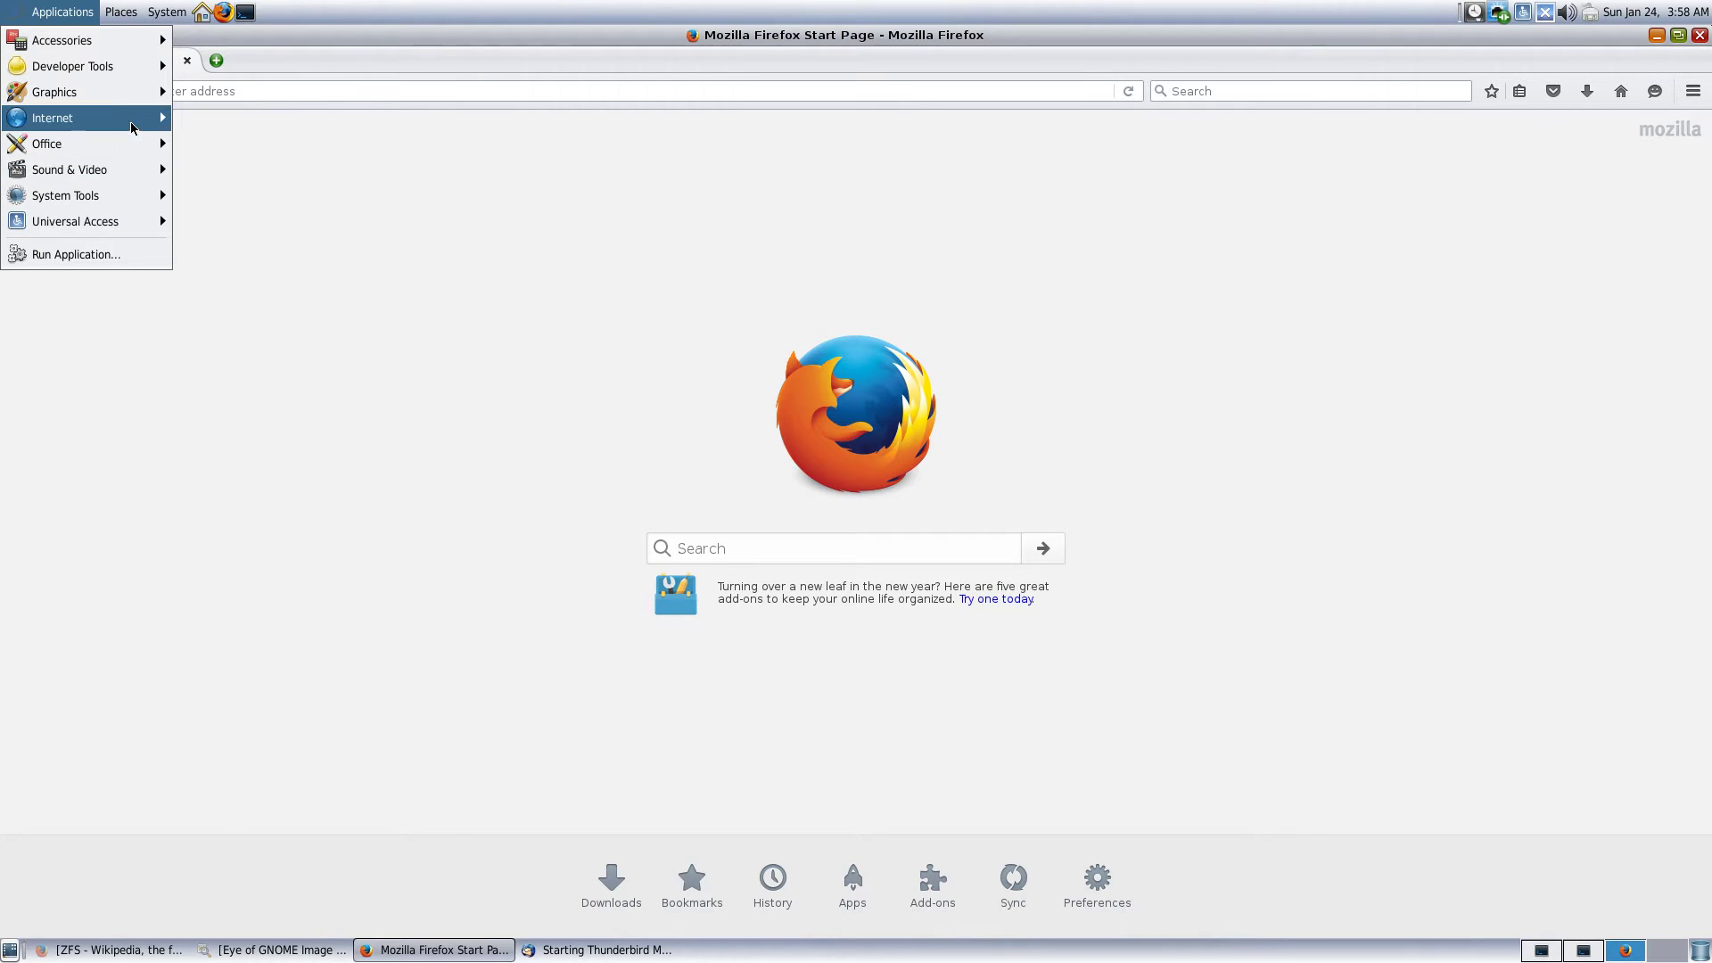
{"action": "mouse_move", "coordinate": [80, 144]}
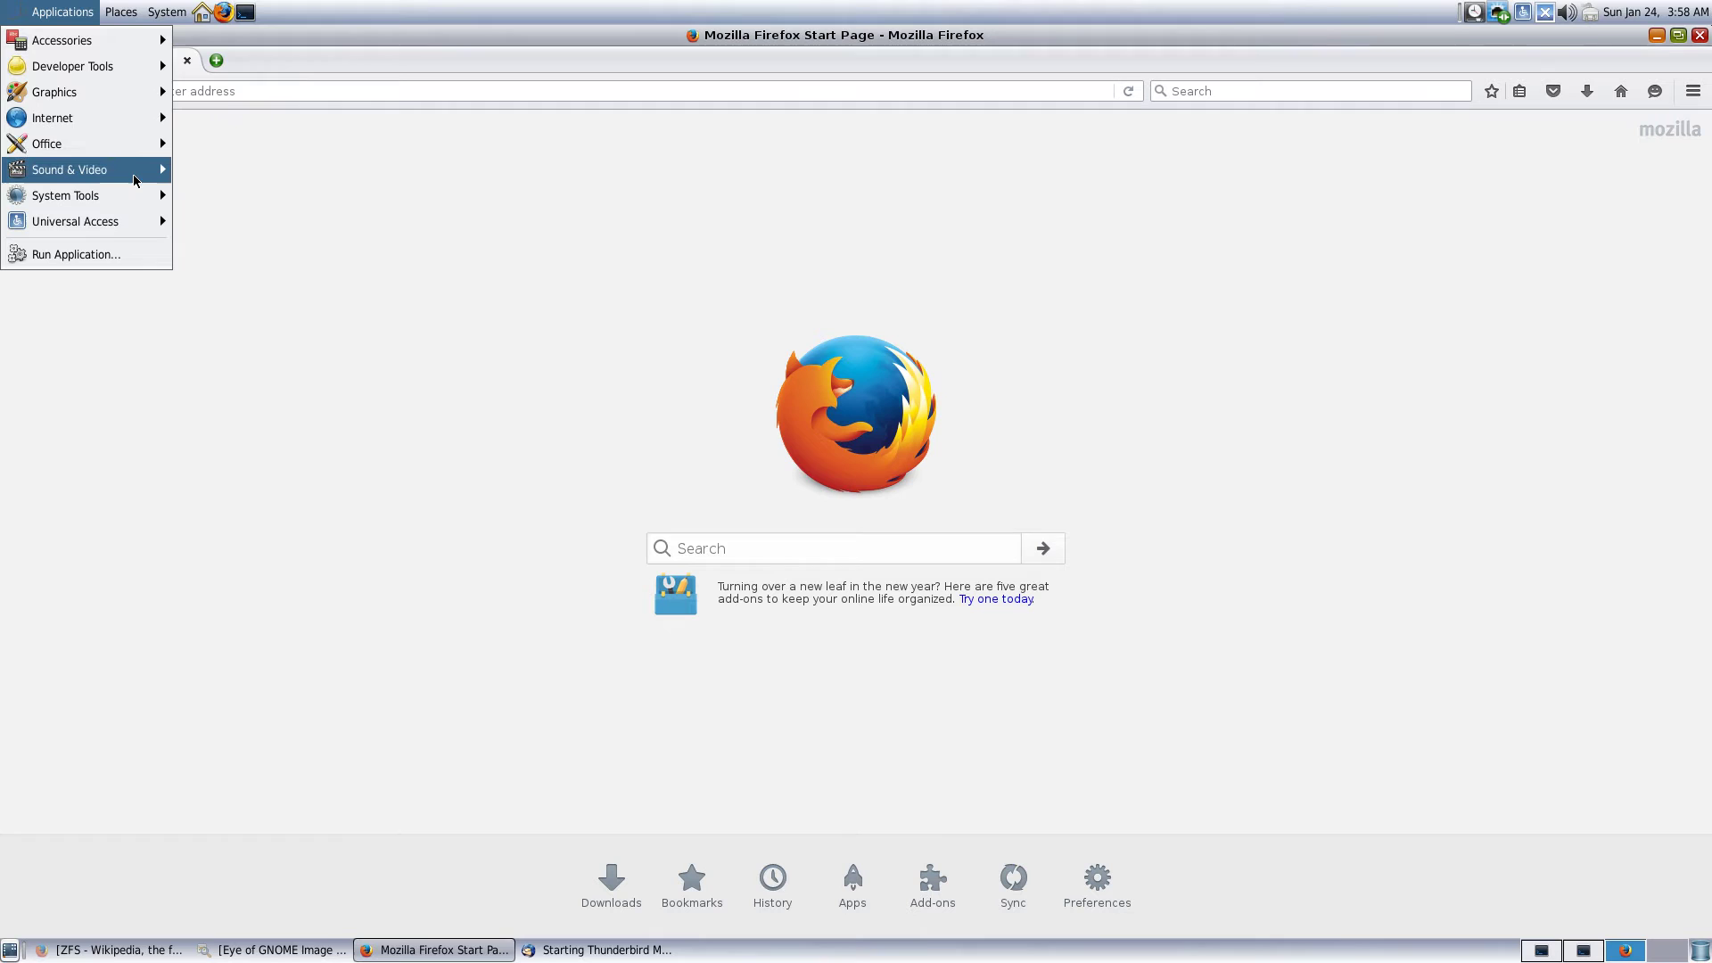
{"action": "left_click", "coordinate": [431, 251]}
{"action": "left_click", "coordinate": [245, 12]}
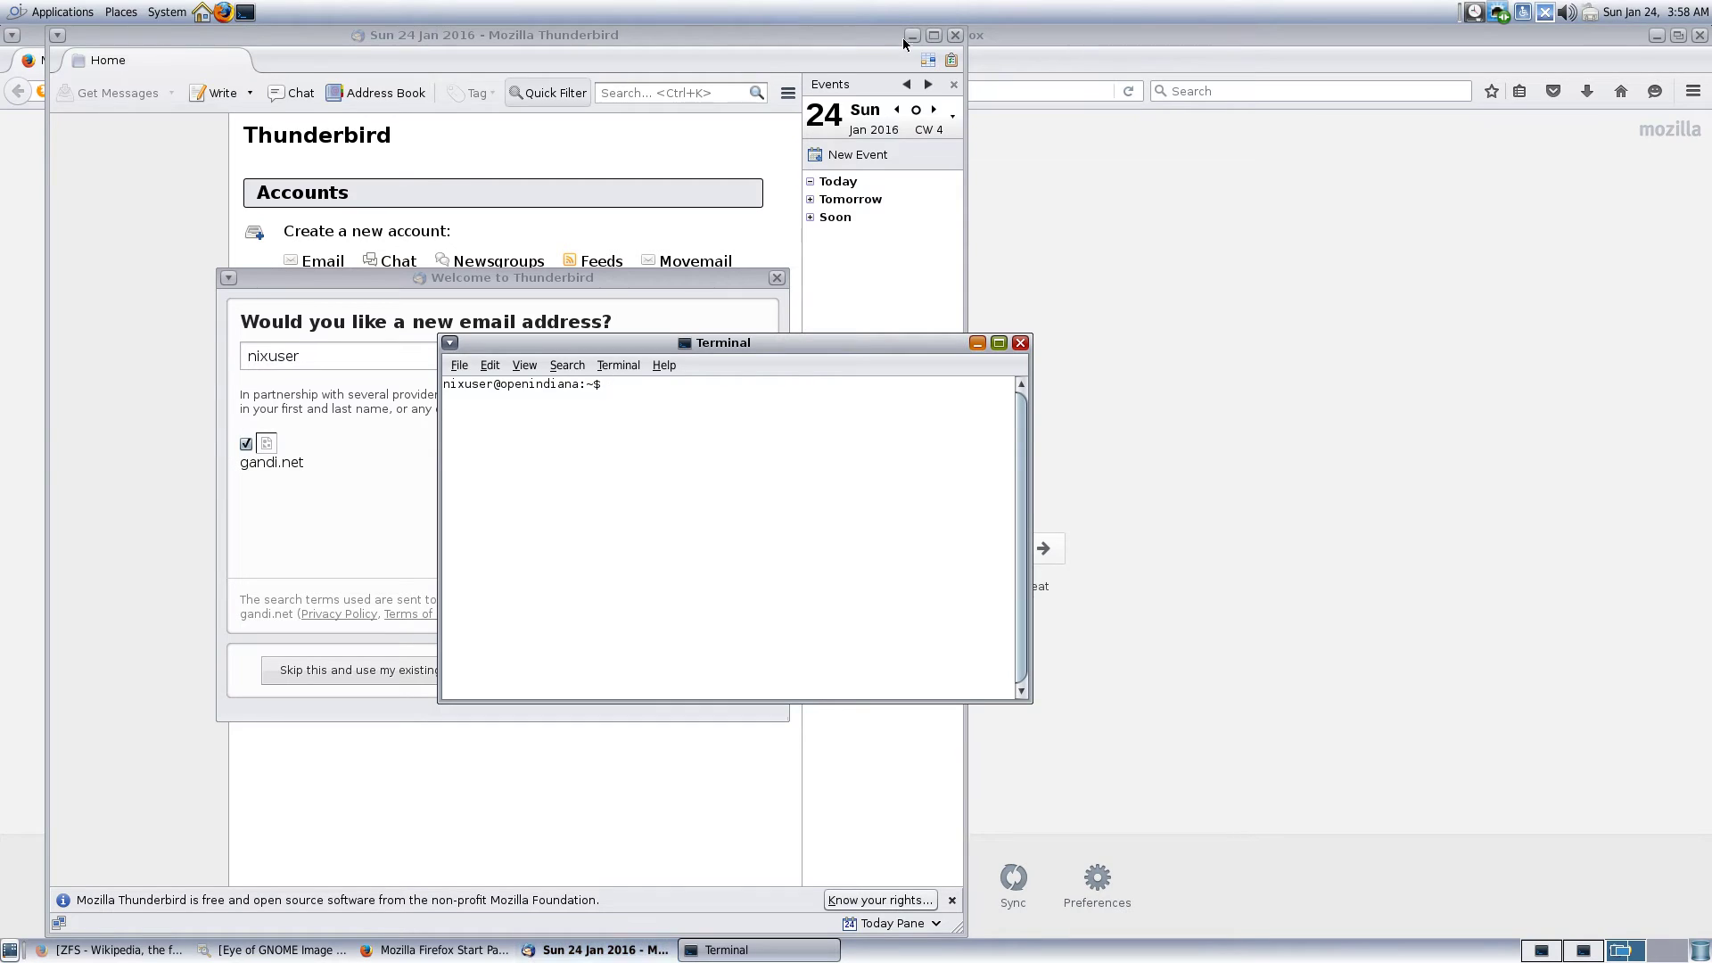
{"action": "left_click", "coordinate": [977, 342]}
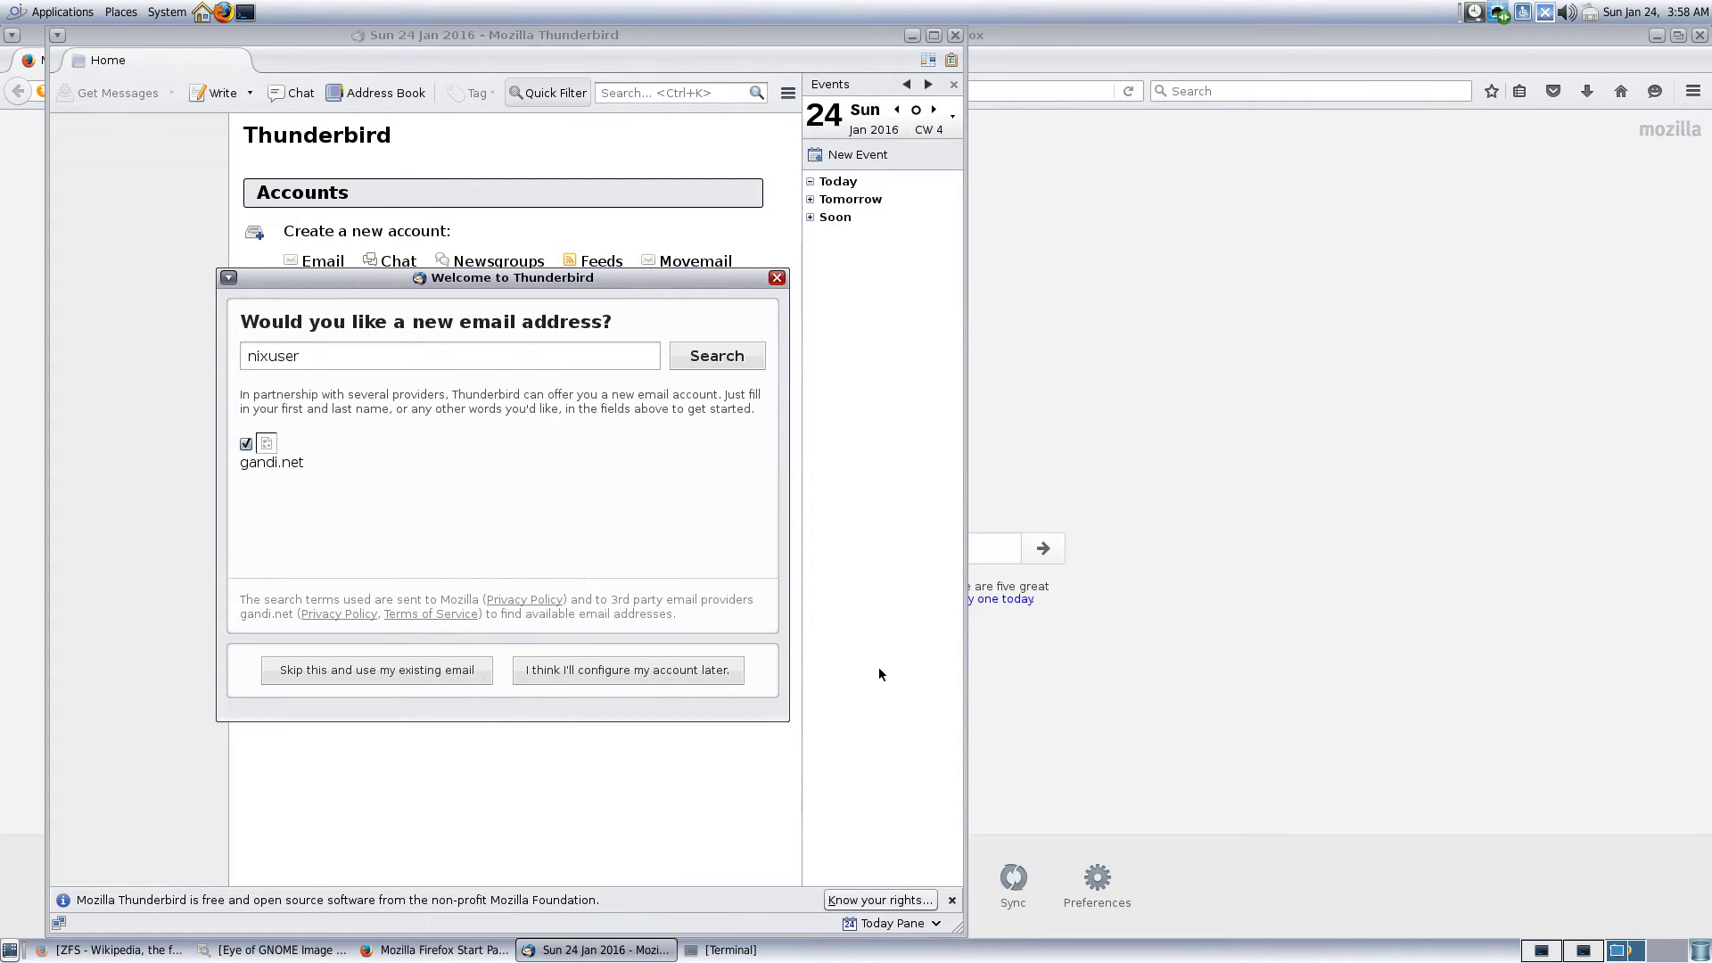
Maximize Thunderbird, decline the new email offer, and open the Calendar and Tasks tabs
{"action": "left_click", "coordinate": [933, 35]}
{"action": "left_click", "coordinate": [775, 278]}
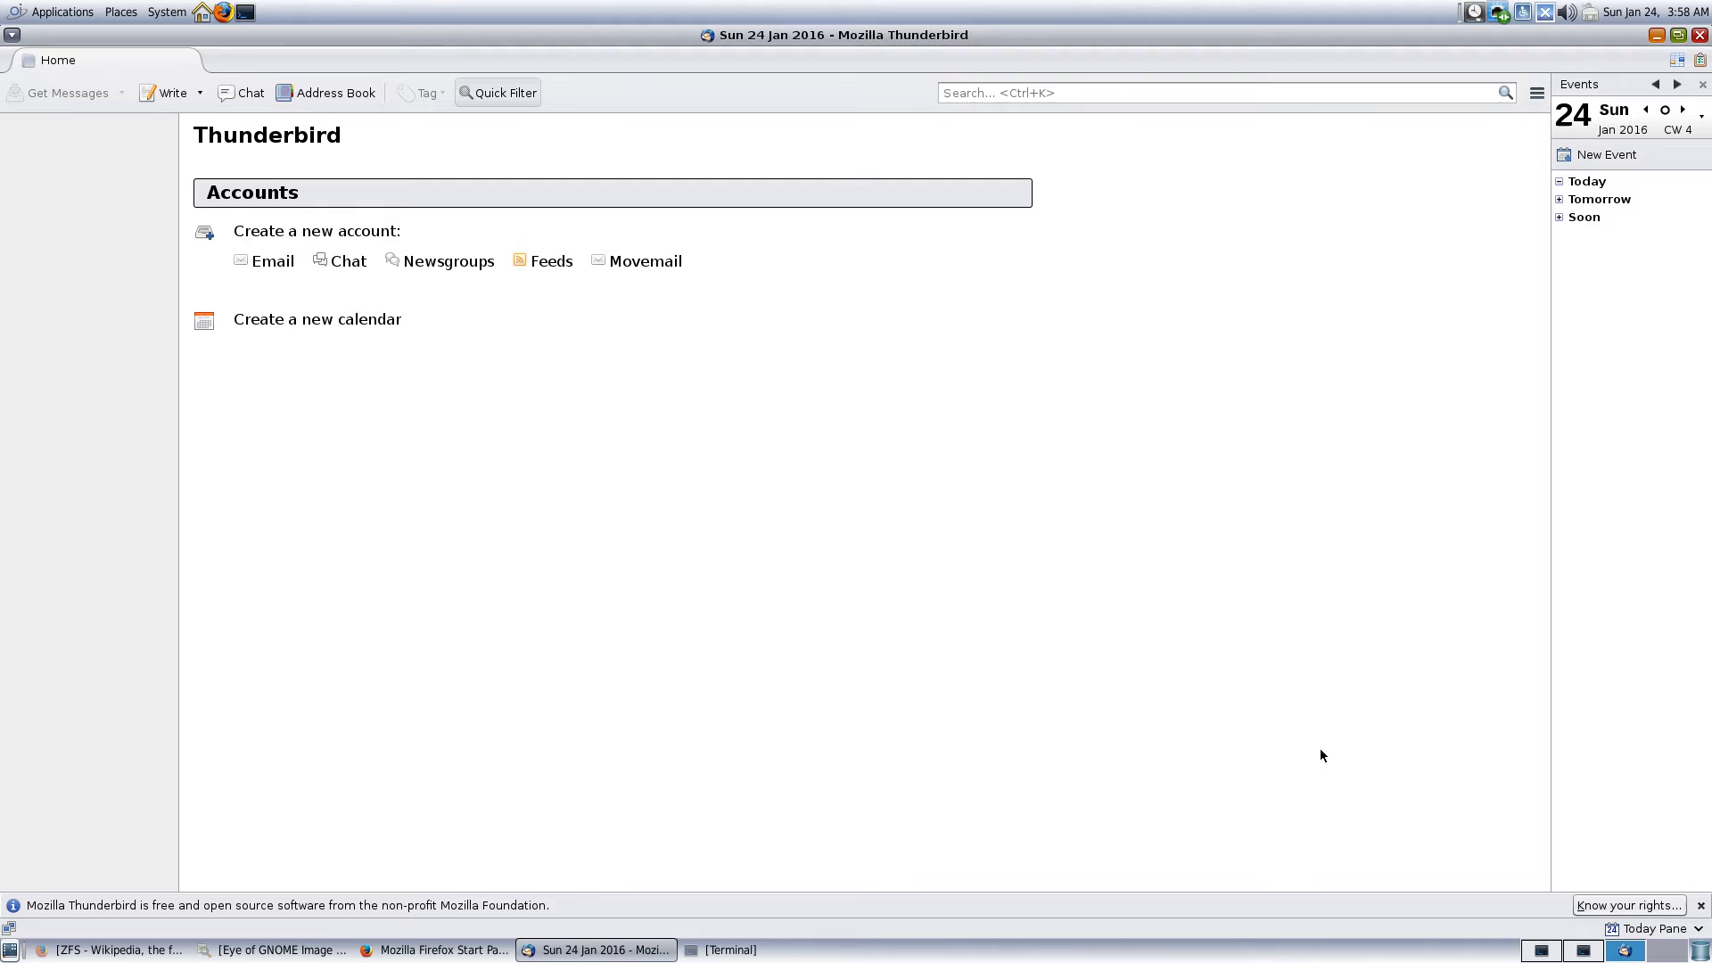
{"action": "left_click", "coordinate": [1698, 62]}
{"action": "left_click", "coordinate": [1695, 63]}
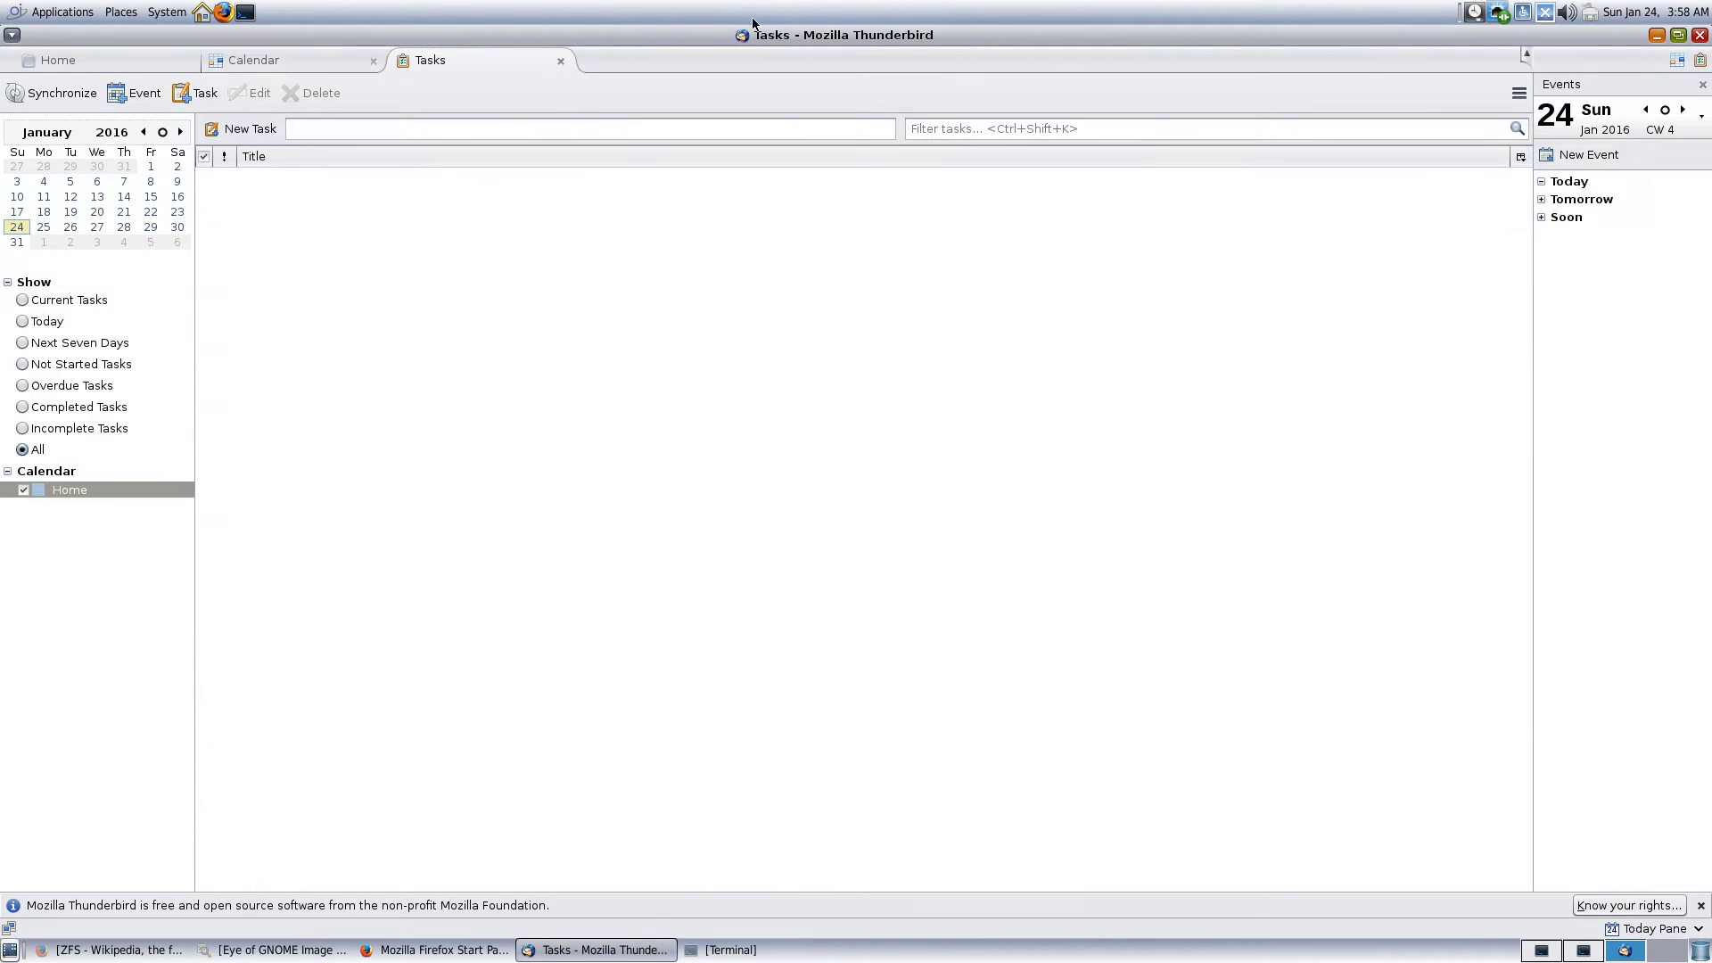
{"action": "left_click", "coordinate": [119, 58]}
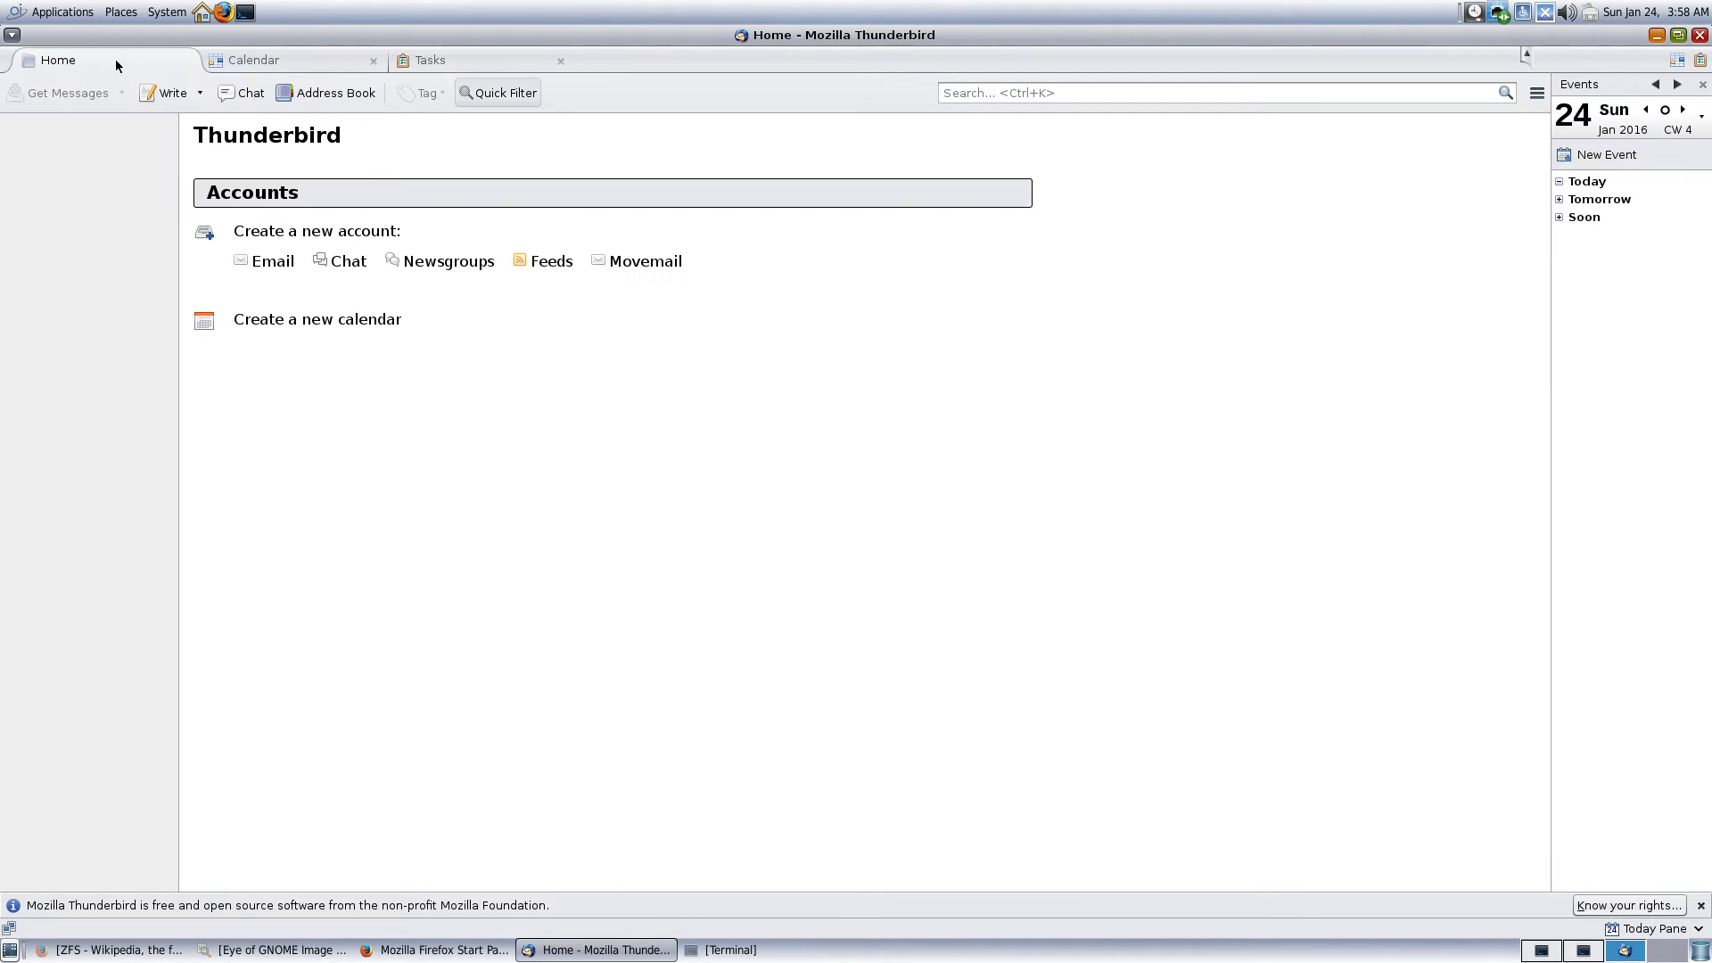
Check Thunderbird's version 31.8.0 in About, then bring the Terminal forward
{"action": "left_click", "coordinate": [1537, 93]}
{"action": "mouse_move", "coordinate": [1625, 313]}
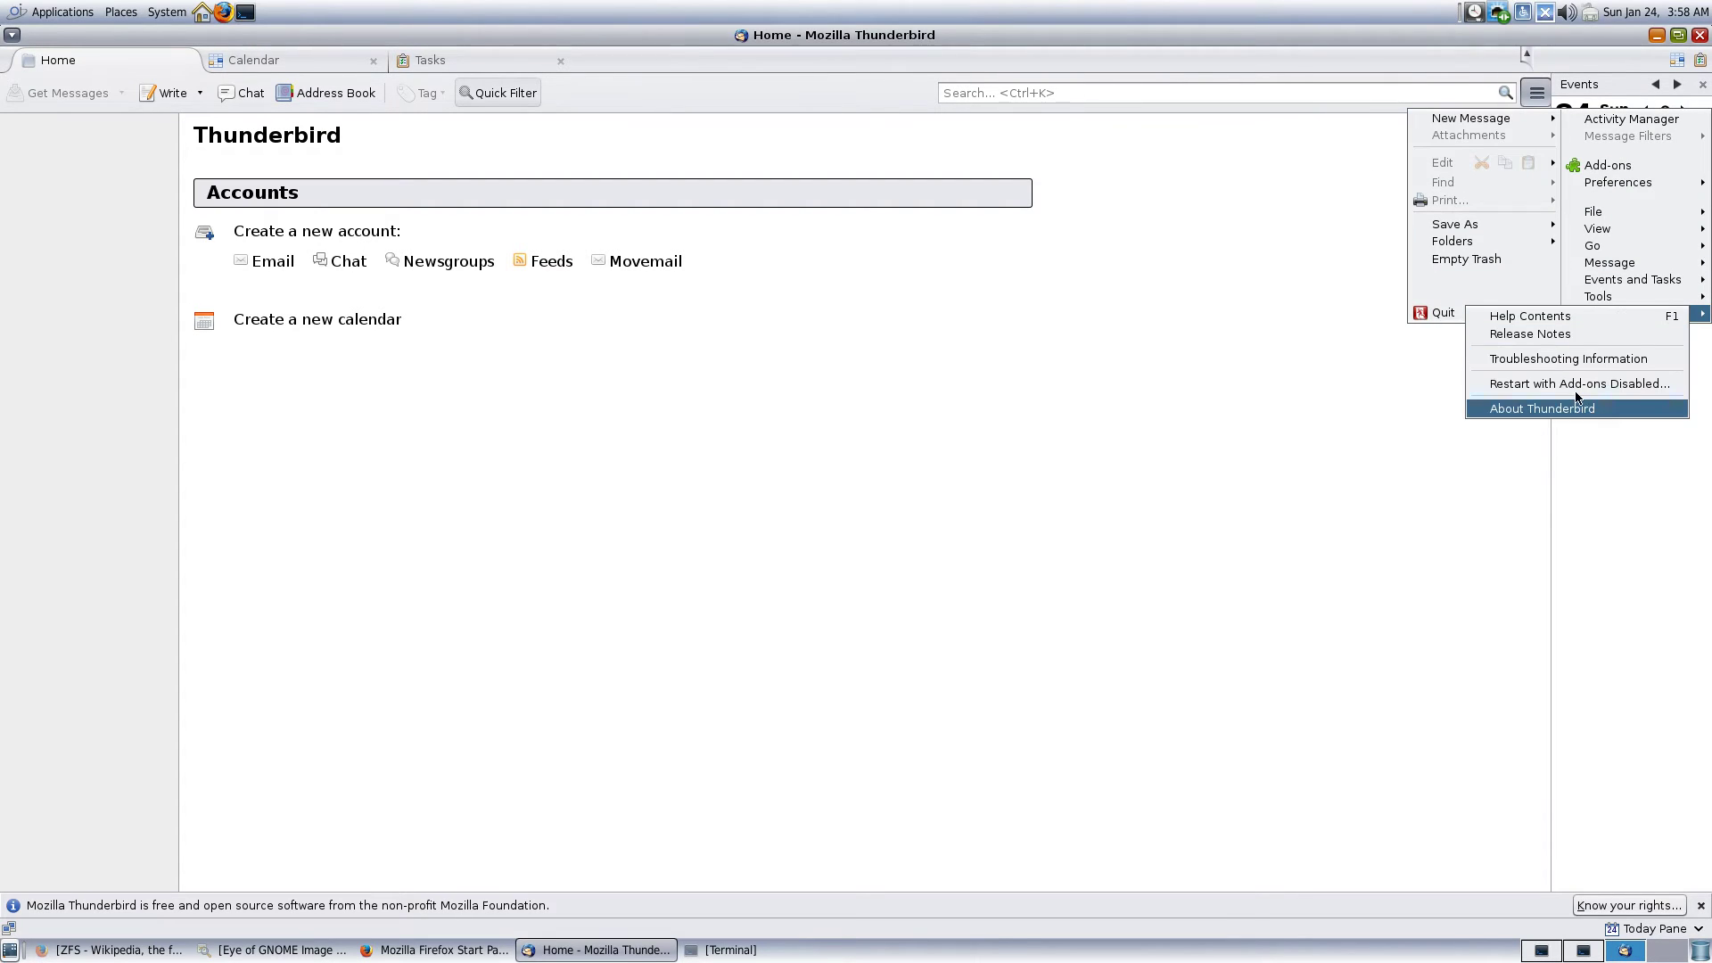
{"action": "left_click", "coordinate": [1592, 408]}
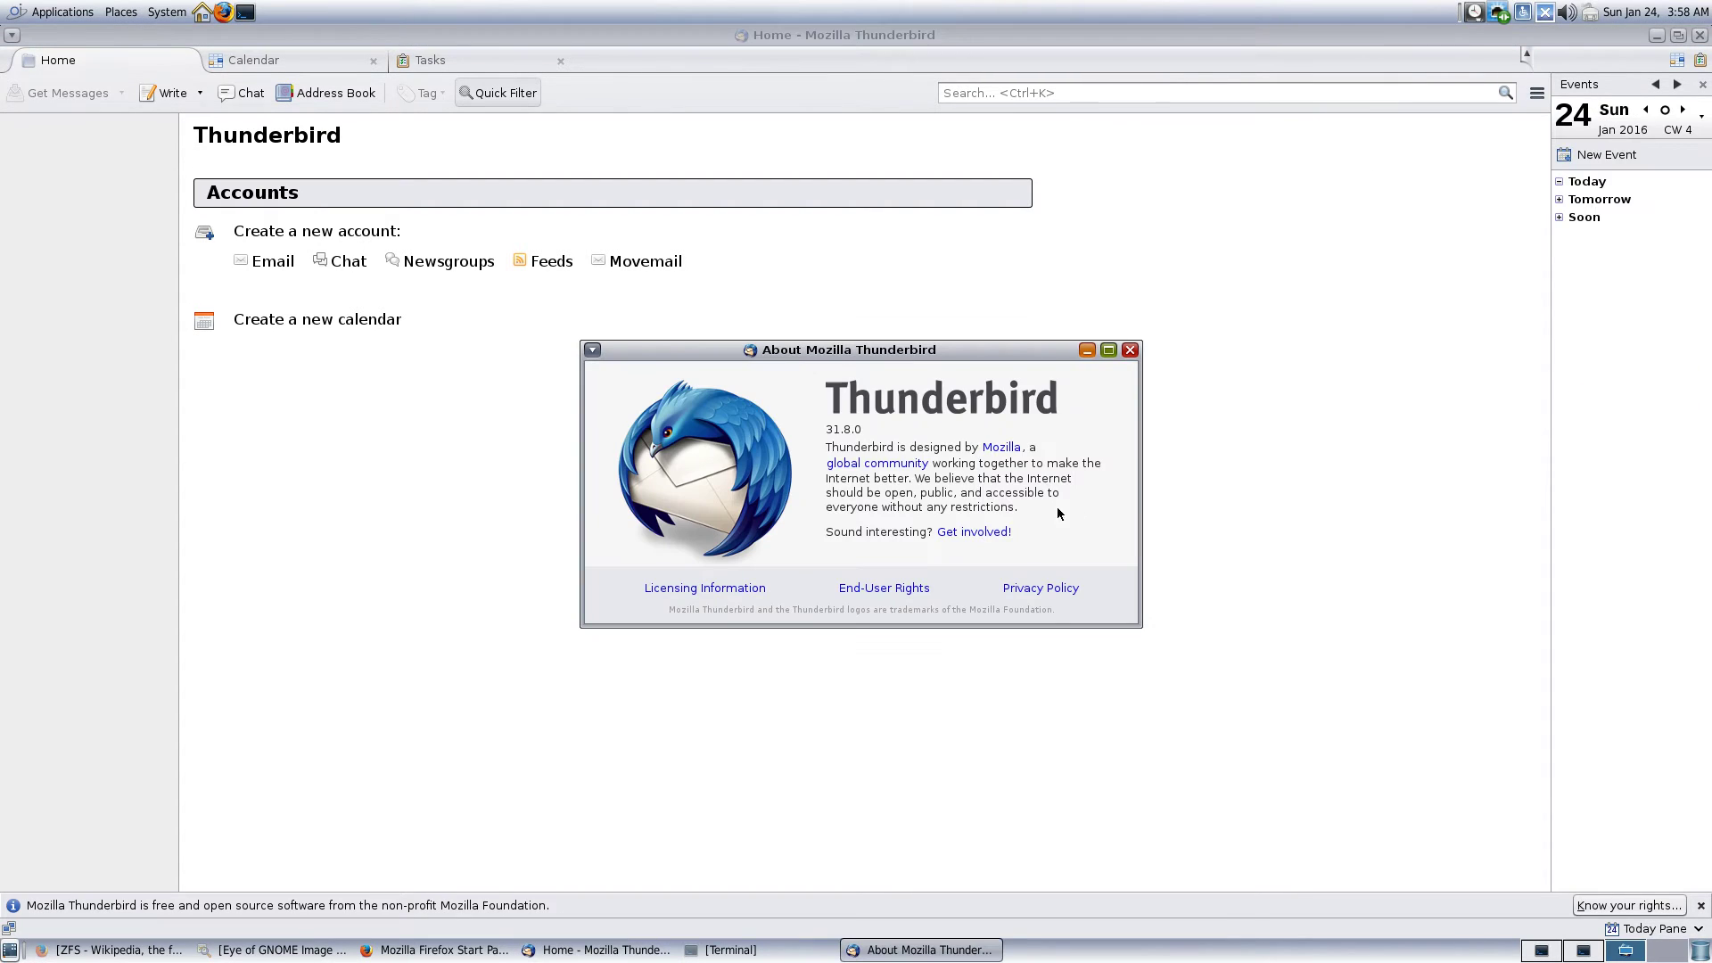
{"action": "left_click", "coordinate": [1088, 350]}
{"action": "left_click", "coordinate": [1655, 35]}
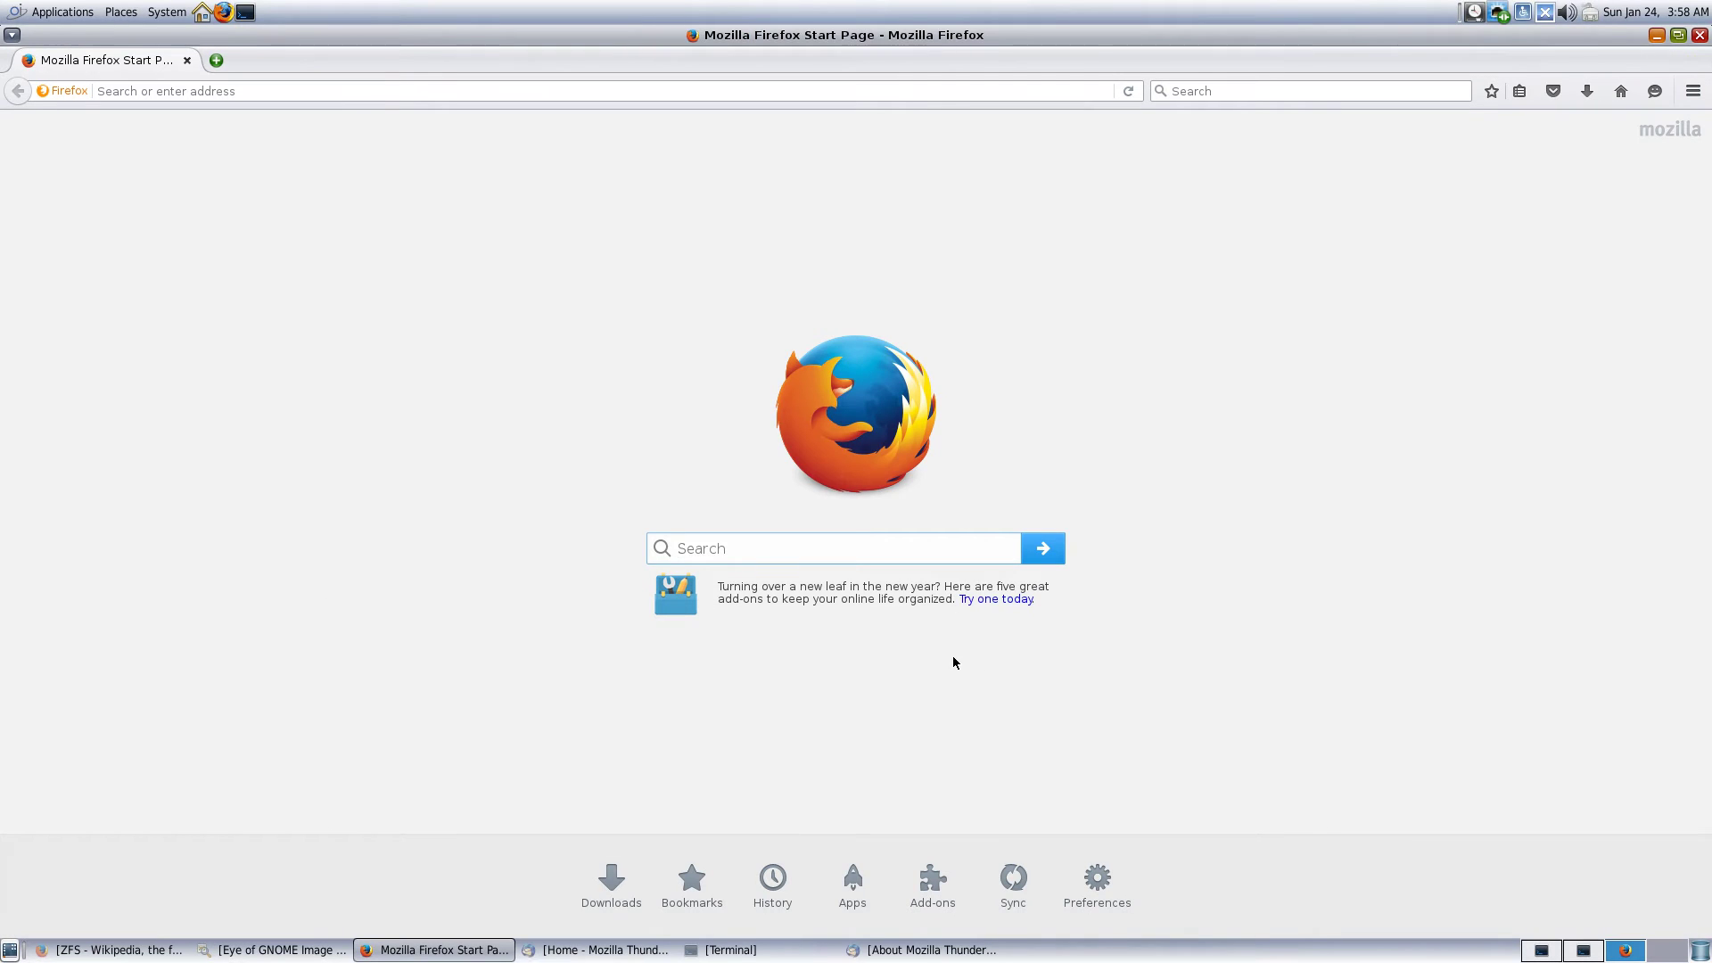
{"action": "left_click", "coordinate": [923, 949]}
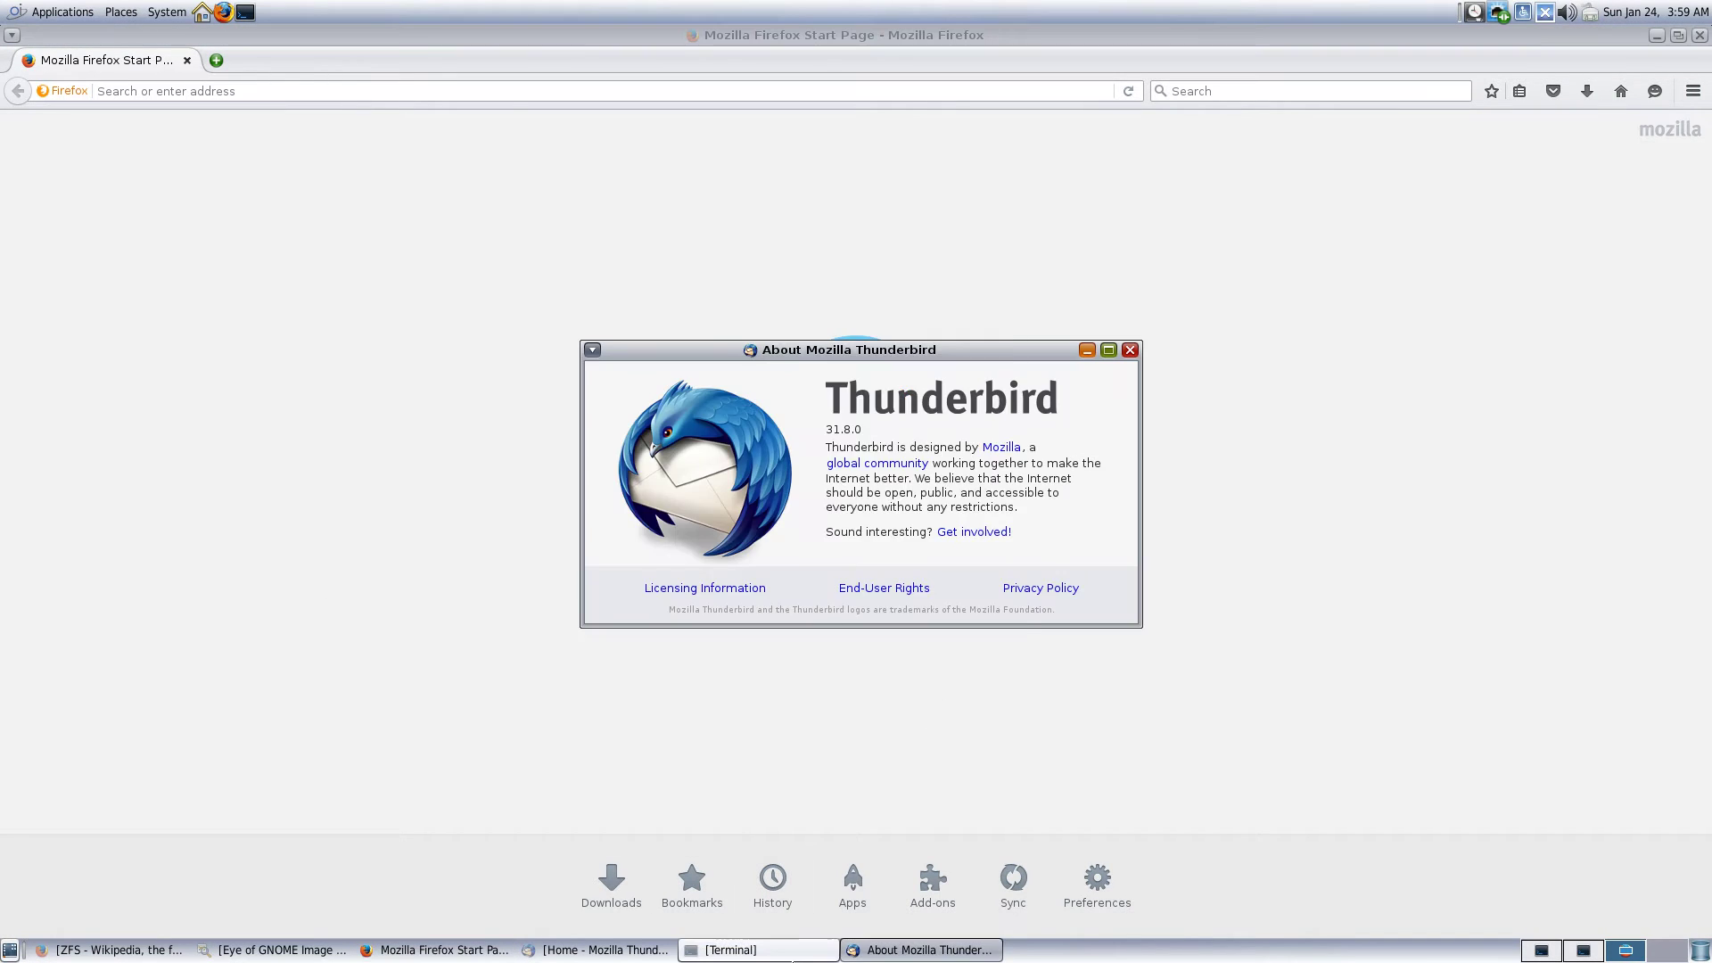
{"action": "left_click", "coordinate": [728, 951]}
Become root with su - and confirm the shell is /usr/bin/bash
{"action": "left_click", "coordinate": [77, 11]}
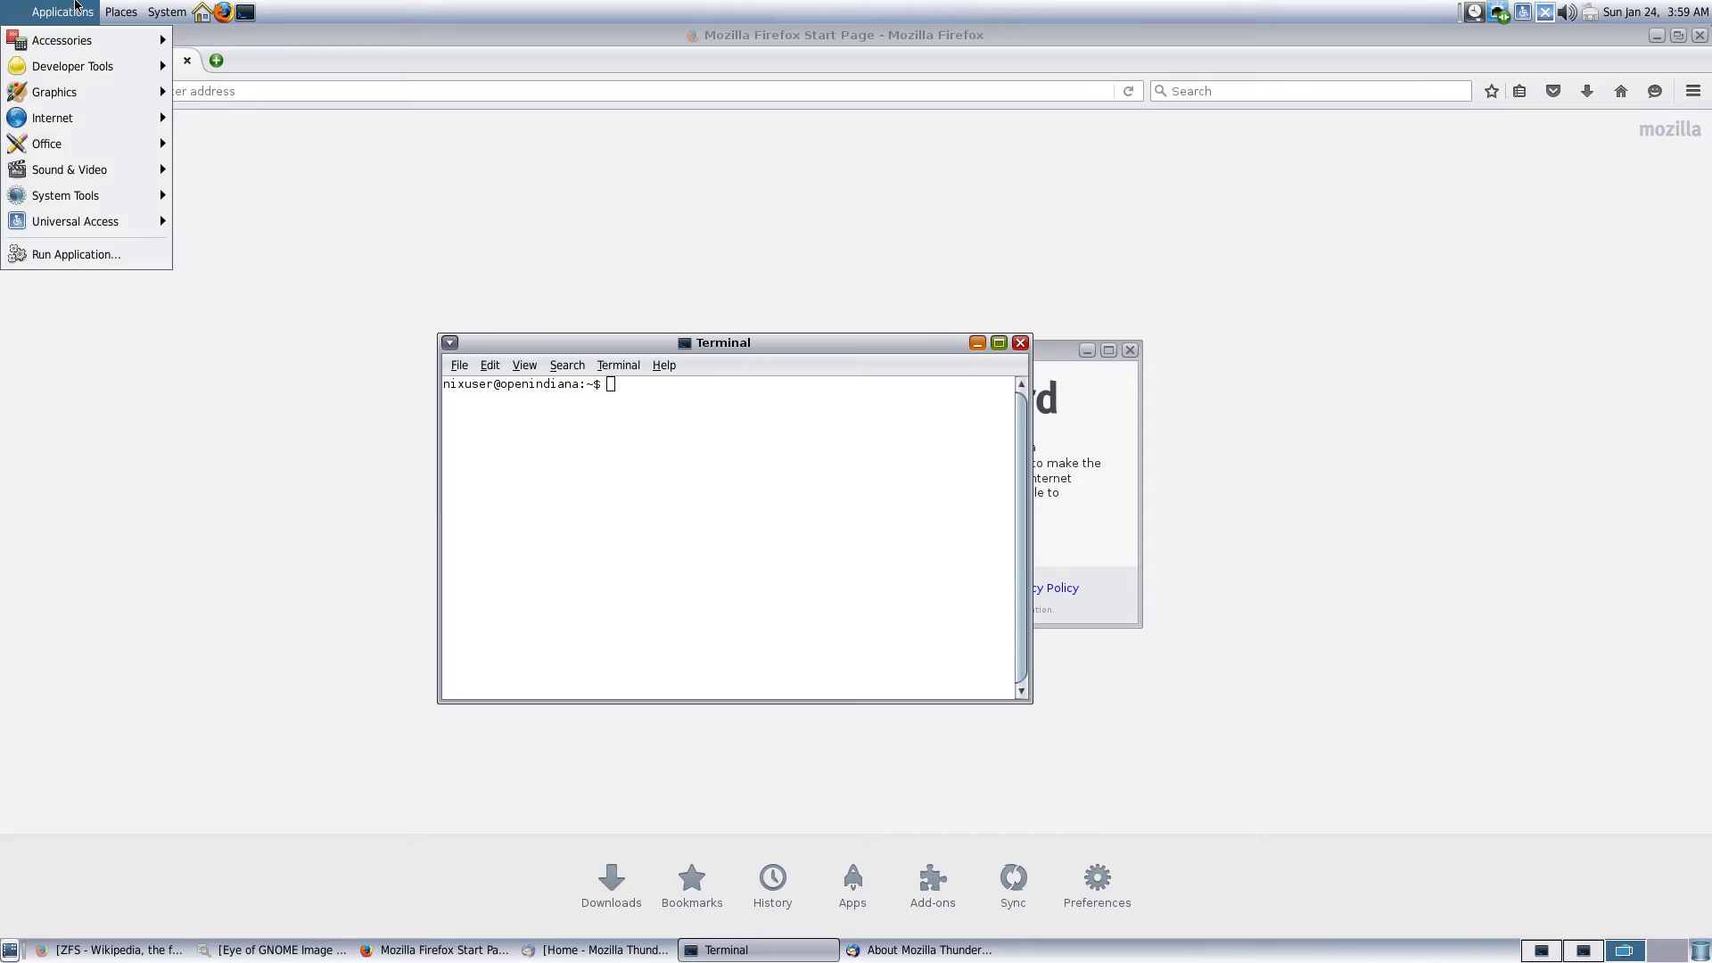
{"action": "left_click", "coordinate": [605, 414]}
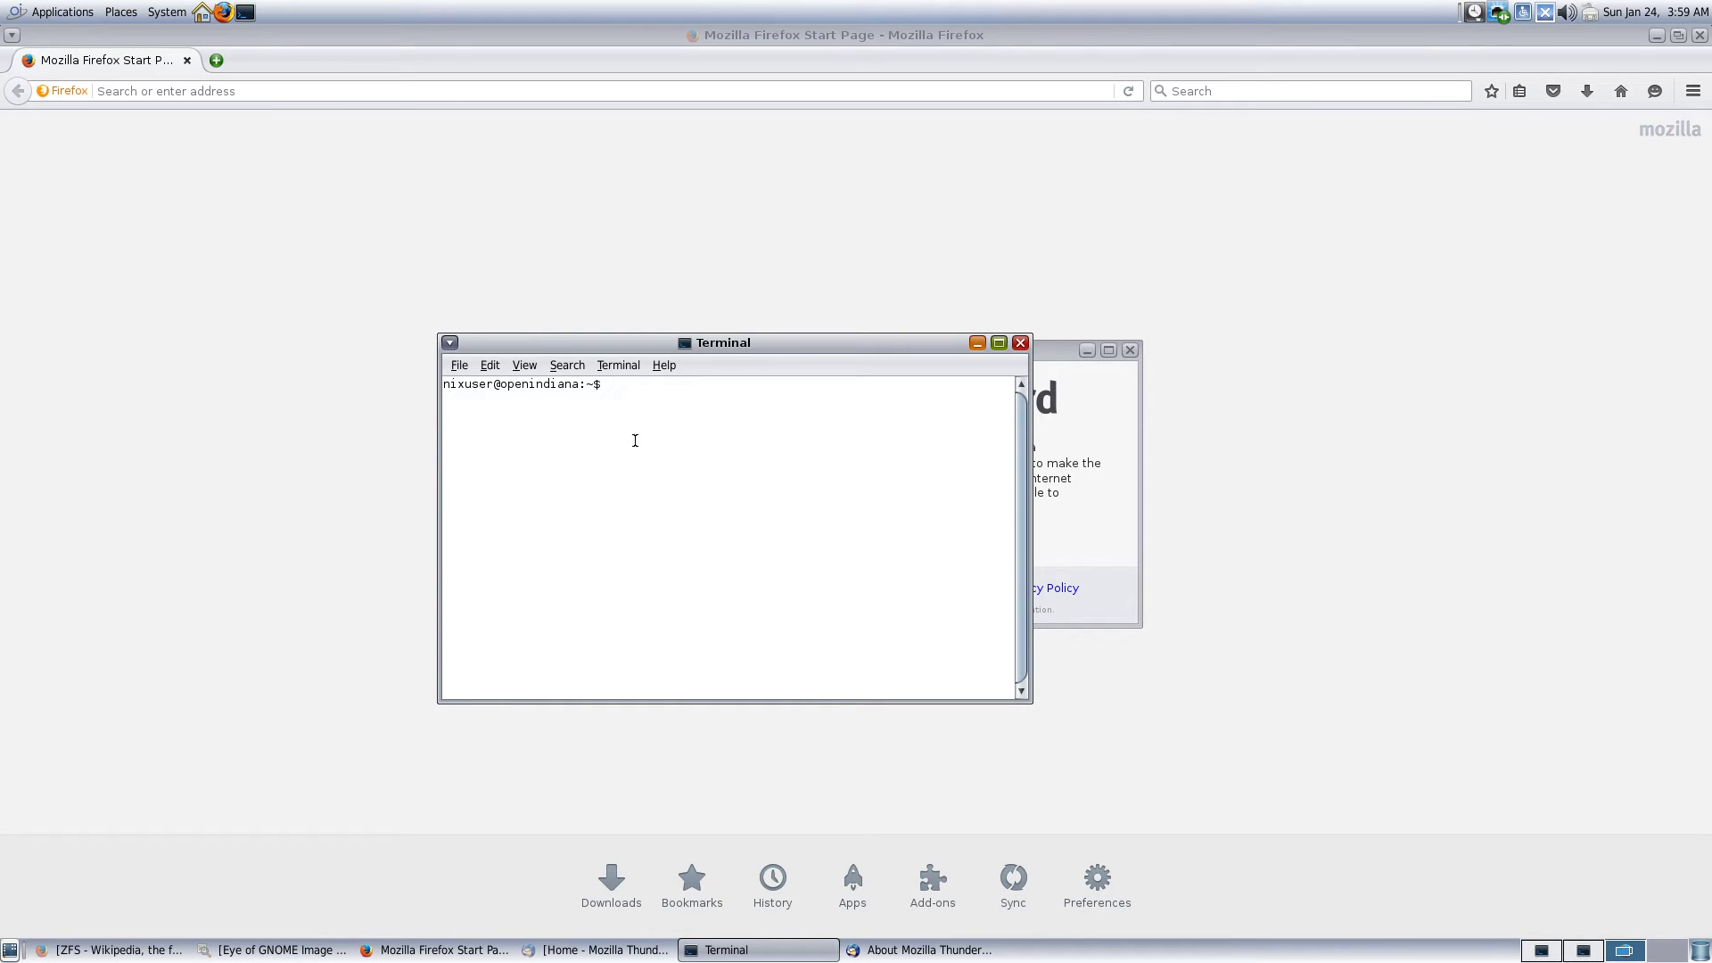
{"action": "type", "text": "su -"}
{"action": "key", "text": "Return"}
{"action": "key", "text": "Return"}
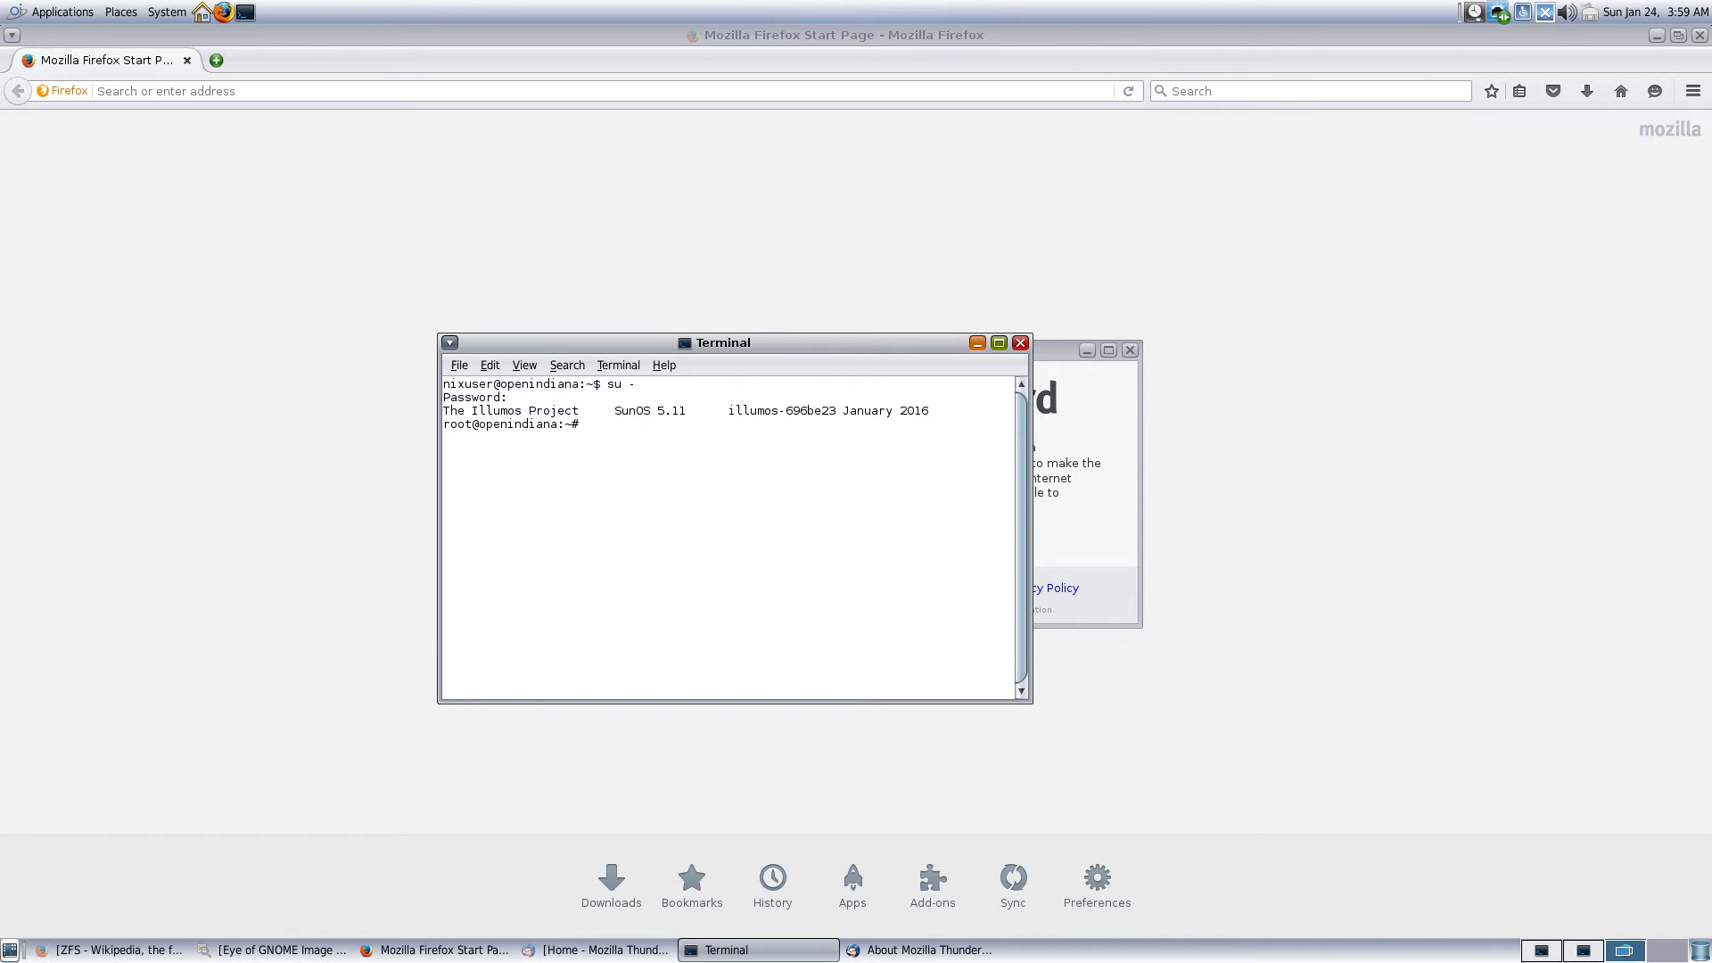
{"action": "type", "text": "echo $SHELL"}
{"action": "key", "text": "Return"}
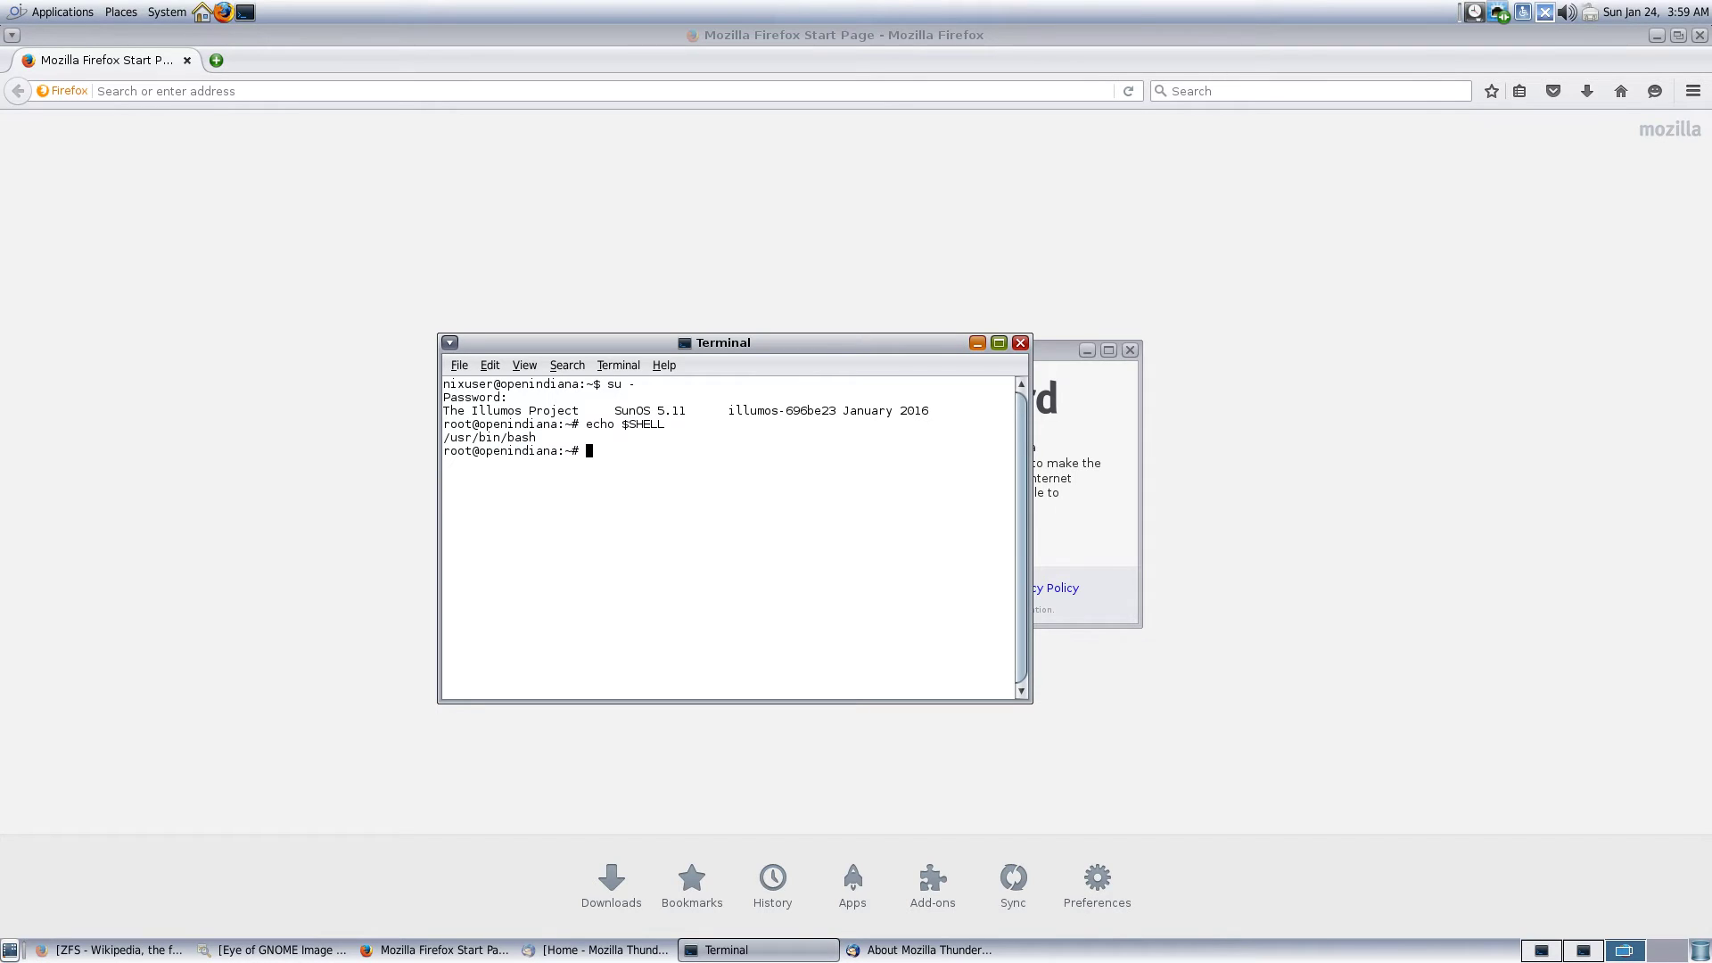
{"action": "type", "text": "pkg search -pr"}
Open the pkg manual and step through its -pr matches
{"action": "key", "text": "Return"}
{"action": "type", "text": "man pkg"}
{"action": "key", "text": "Return"}
{"action": "type", "text": "/-p"}
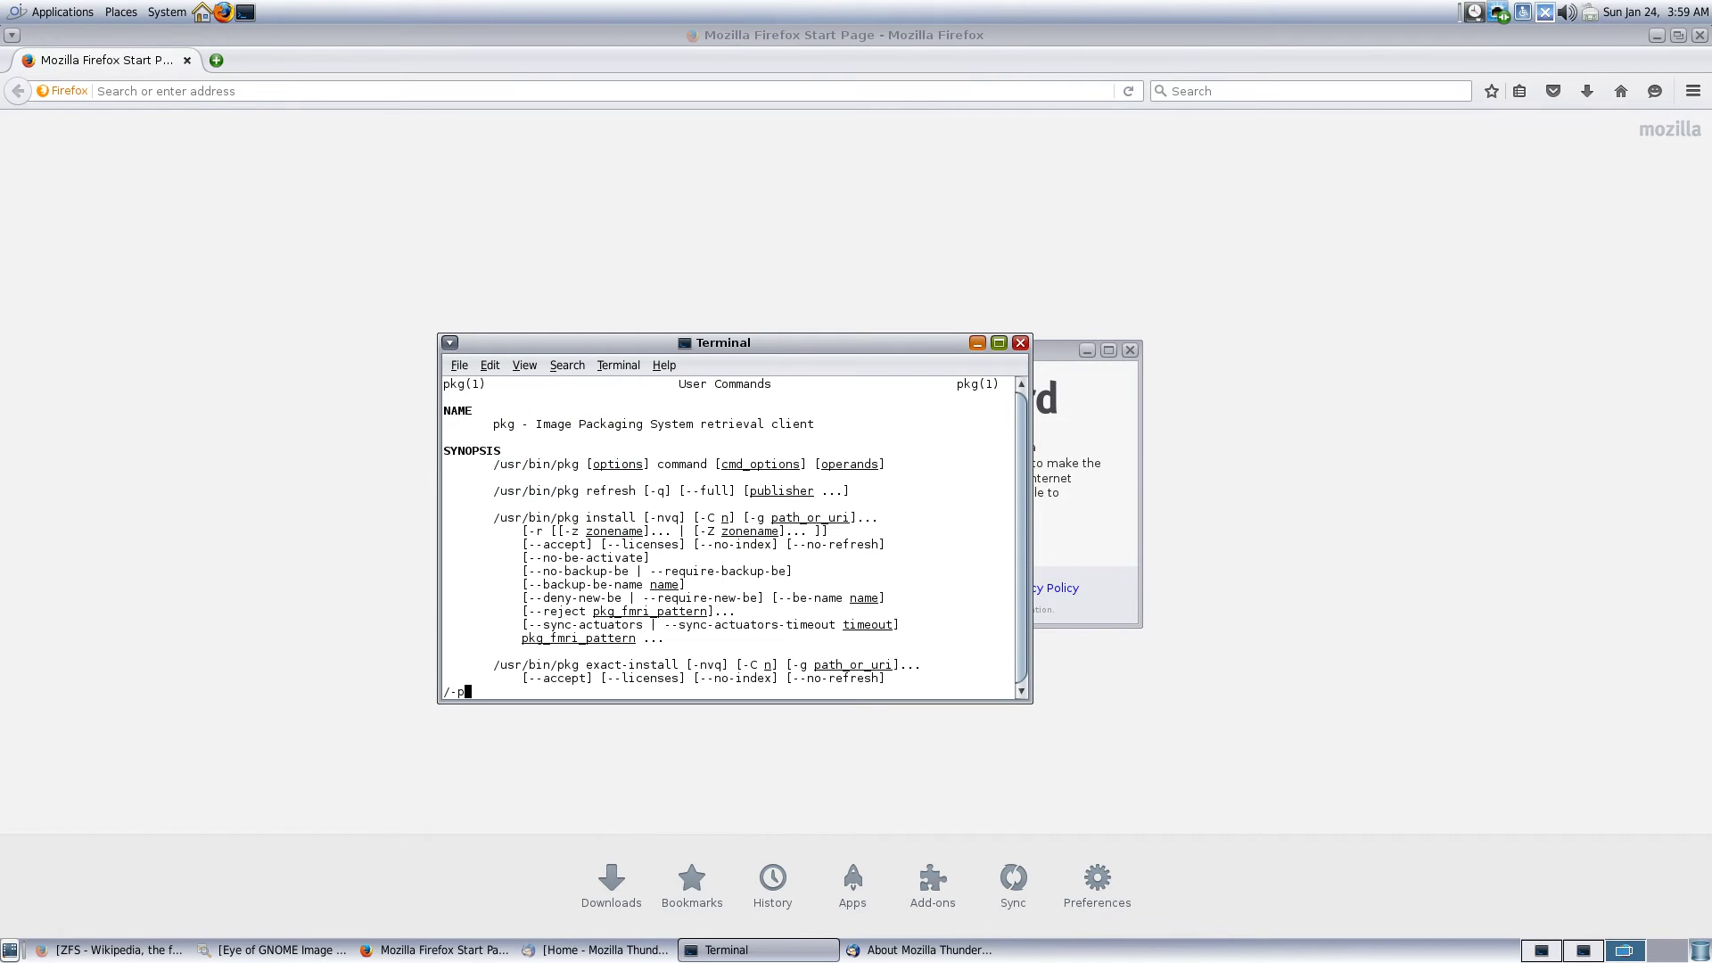
{"action": "type", "text": "r"}
{"action": "key", "text": "Return"}
{"action": "key", "text": "Down"}
{"action": "key", "text": "Down"}
{"action": "key", "text": "Down"}
{"action": "key", "text": "Down"}
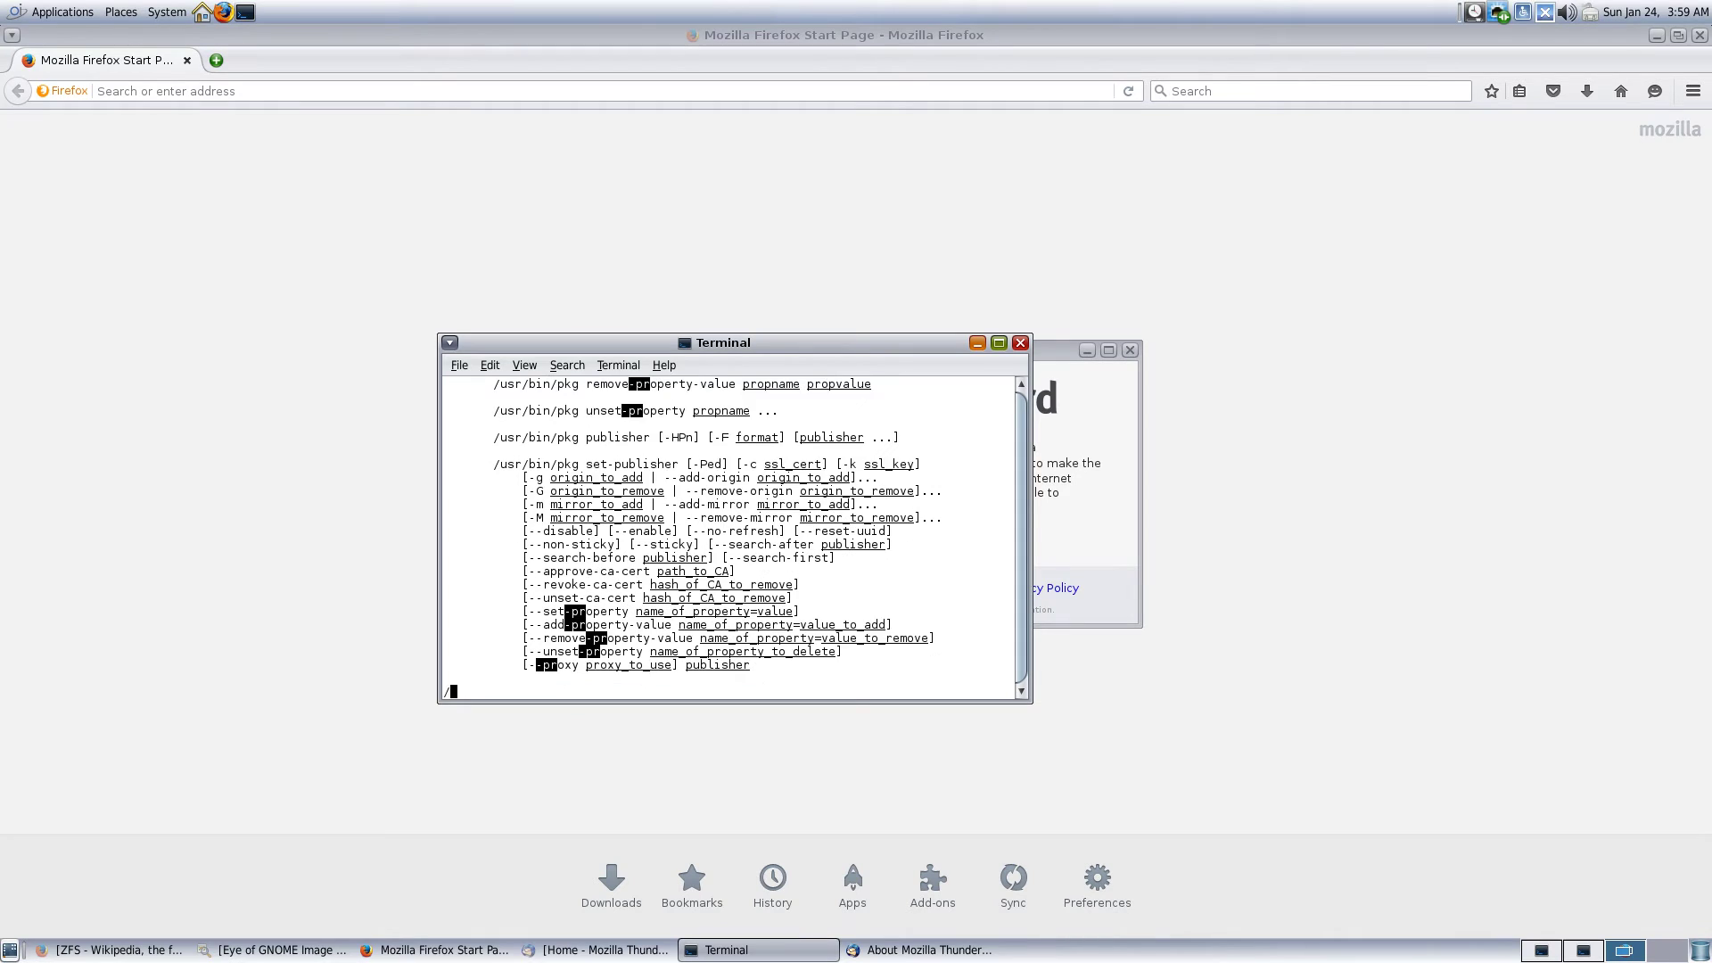
{"action": "key", "text": "Down"}
{"action": "key", "text": "Down"}
{"action": "key", "text": "Down"}
{"action": "key", "text": "Down"}
{"action": "key", "text": "Down"}
{"action": "key", "text": "Down"}
{"action": "key", "text": "Down"}
{"action": "key", "text": "Down"}
{"action": "key", "text": "Down"}
{"action": "key", "text": "Down"}
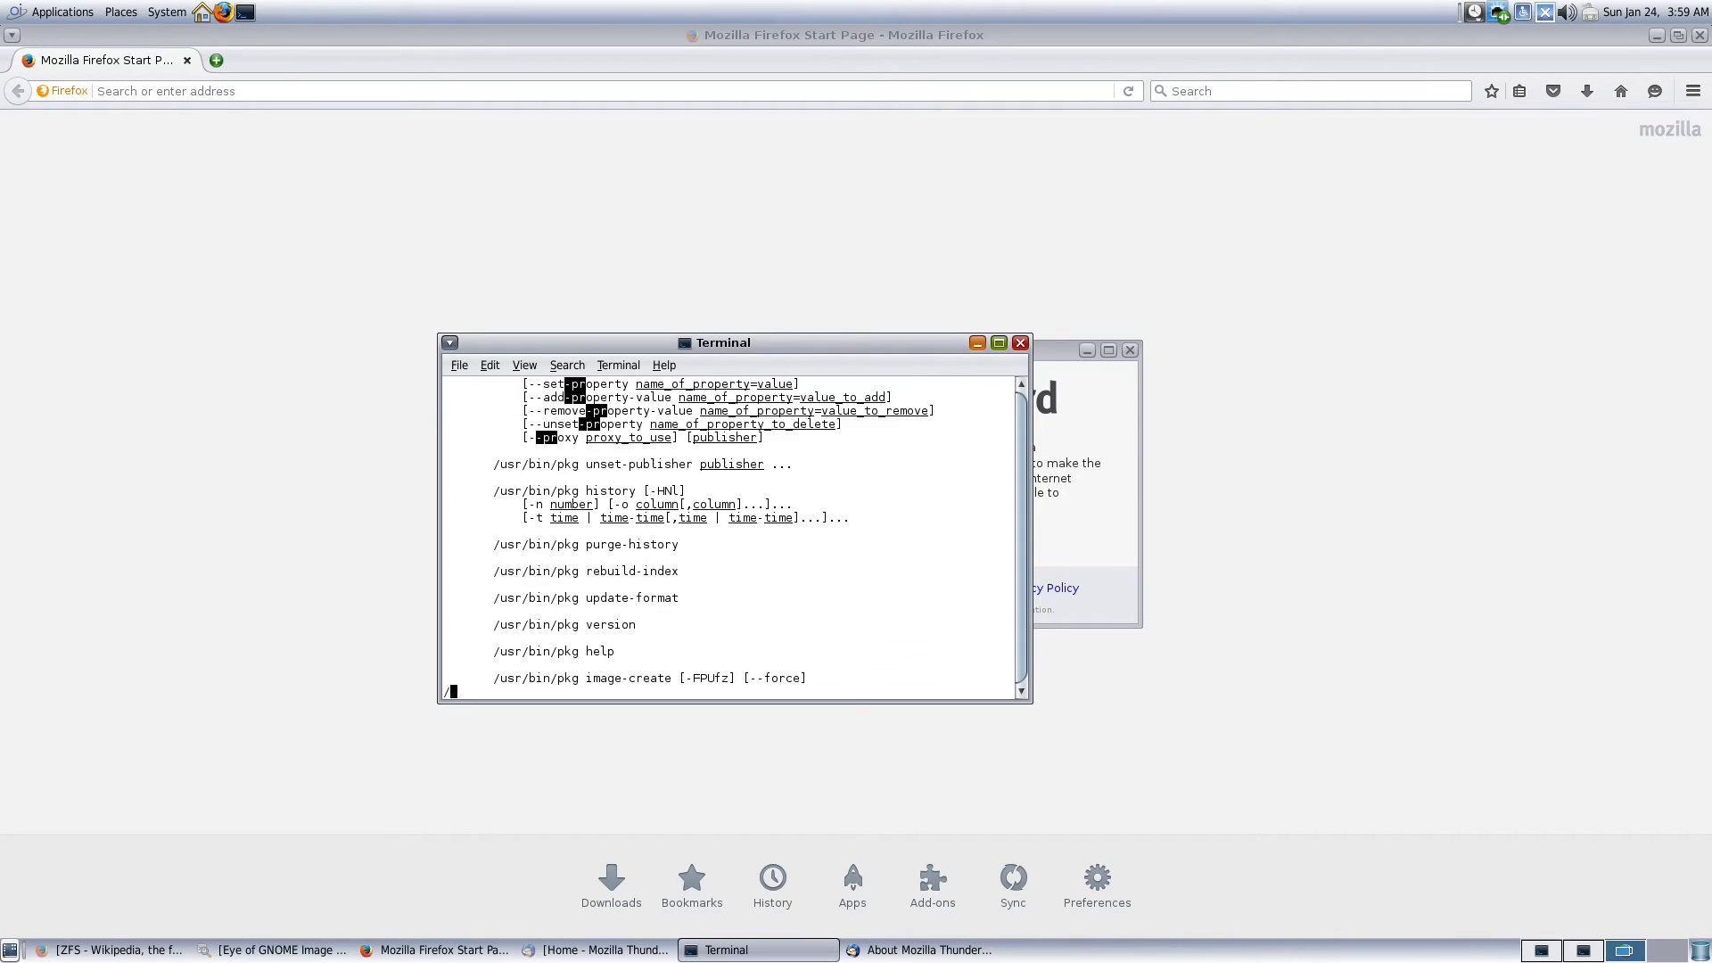
{"action": "key", "text": "Down"}
{"action": "key", "text": "Down"}
{"action": "key", "text": "Down"}
{"action": "key", "text": "Down"}
{"action": "key", "text": "Return"}
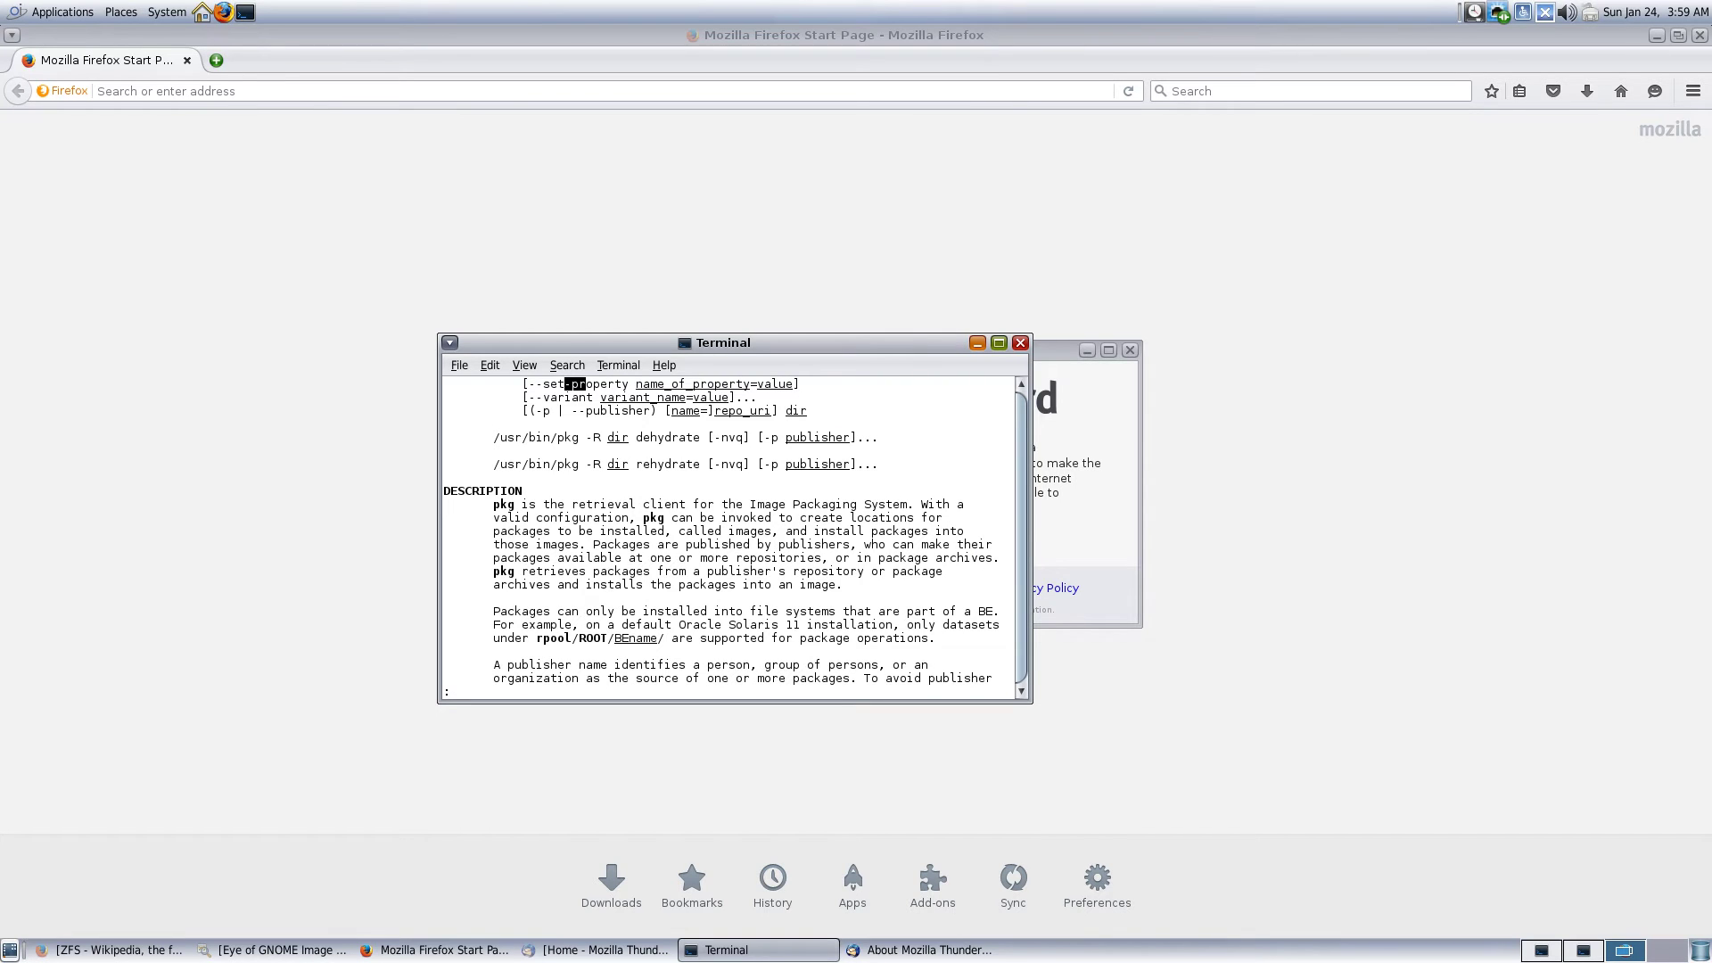
Google 'ips package manager' in a new tab and open the Image Packaging System Wikipedia article
{"action": "left_click", "coordinate": [150, 211]}
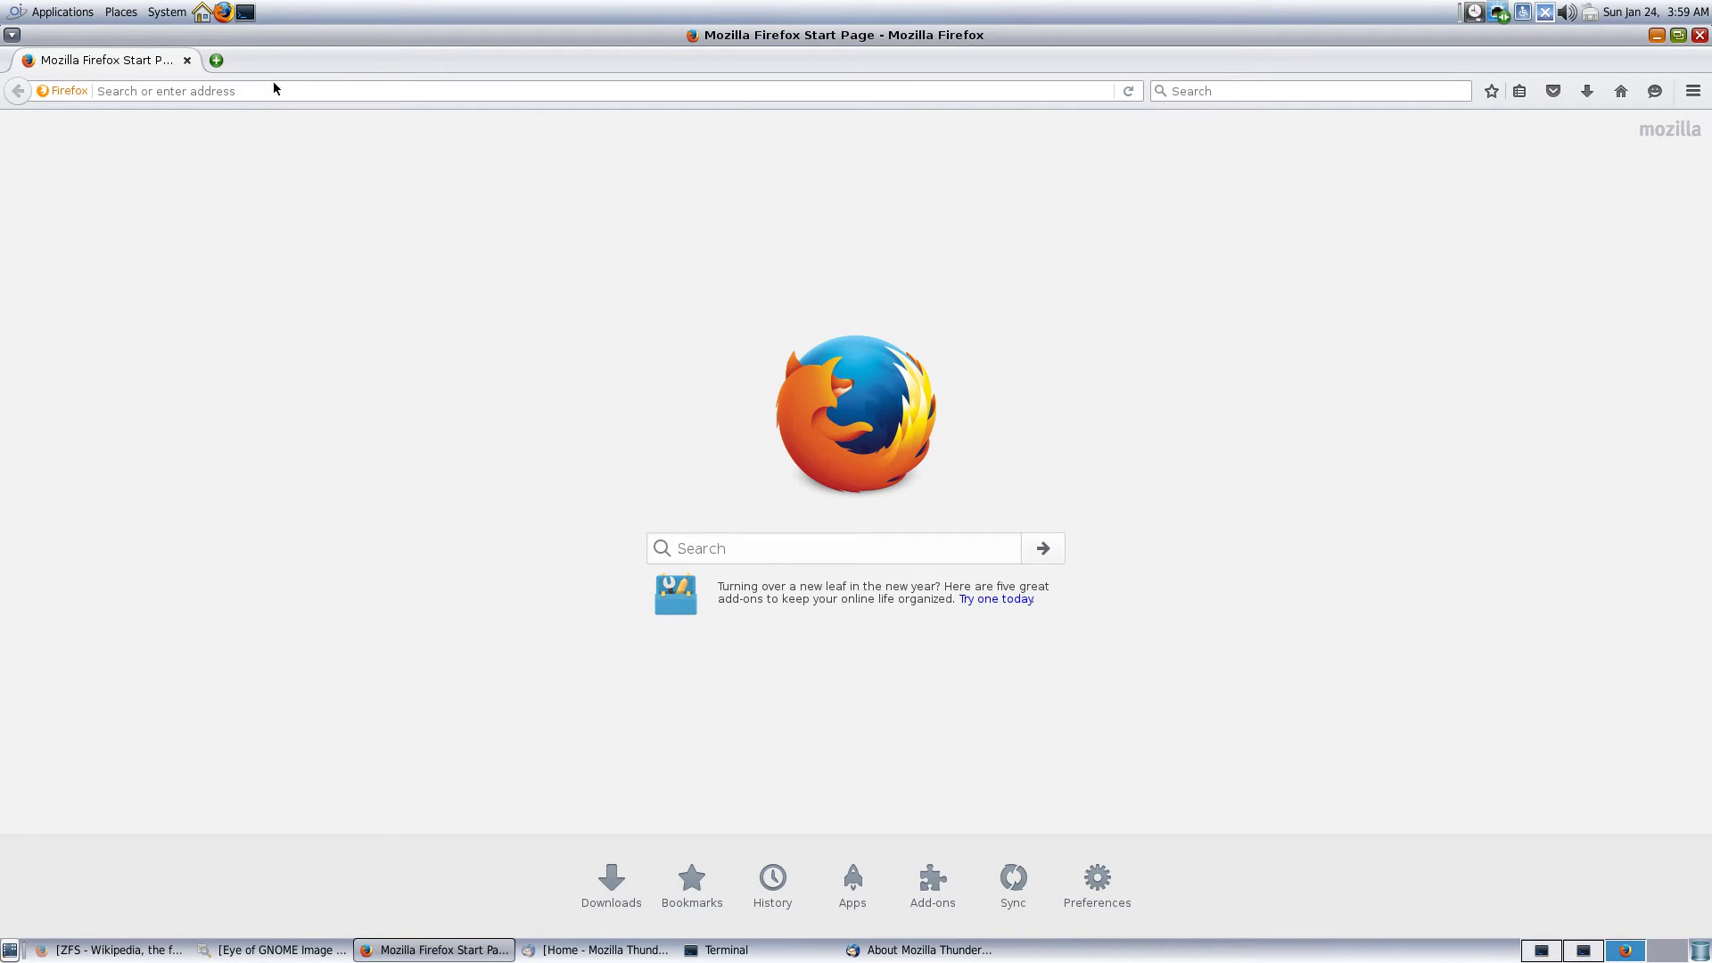
{"action": "left_click", "coordinate": [214, 62]}
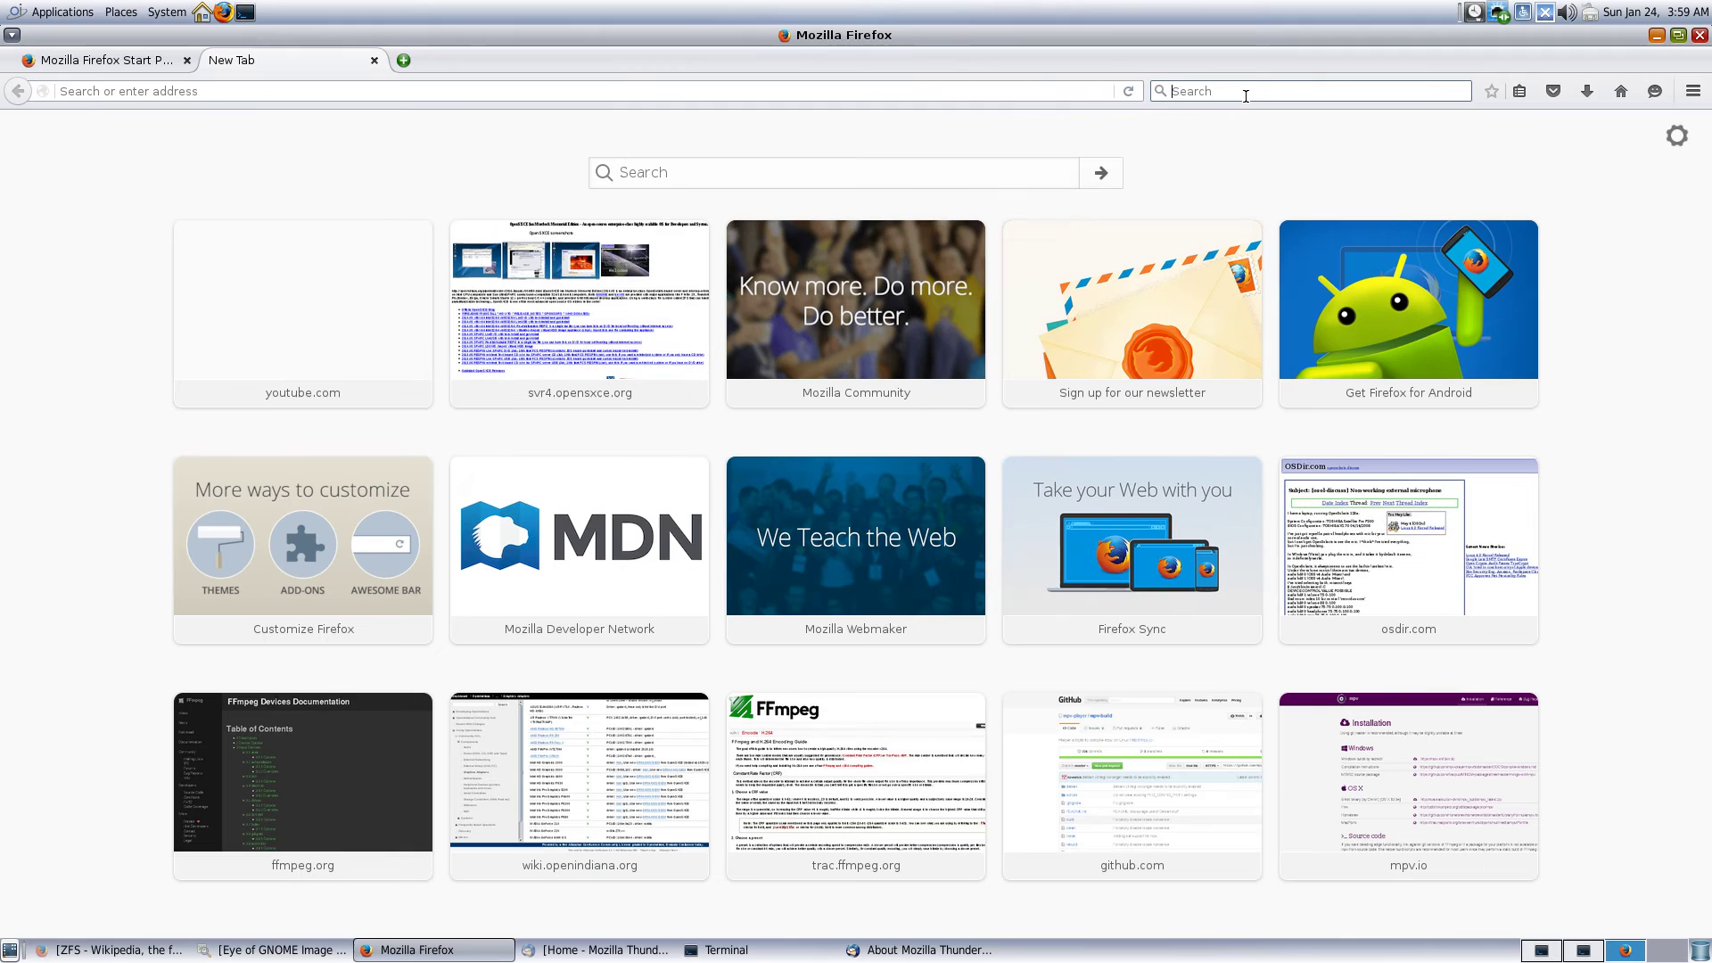
{"action": "left_click", "coordinate": [1245, 96]}
{"action": "type", "text": "ips "}
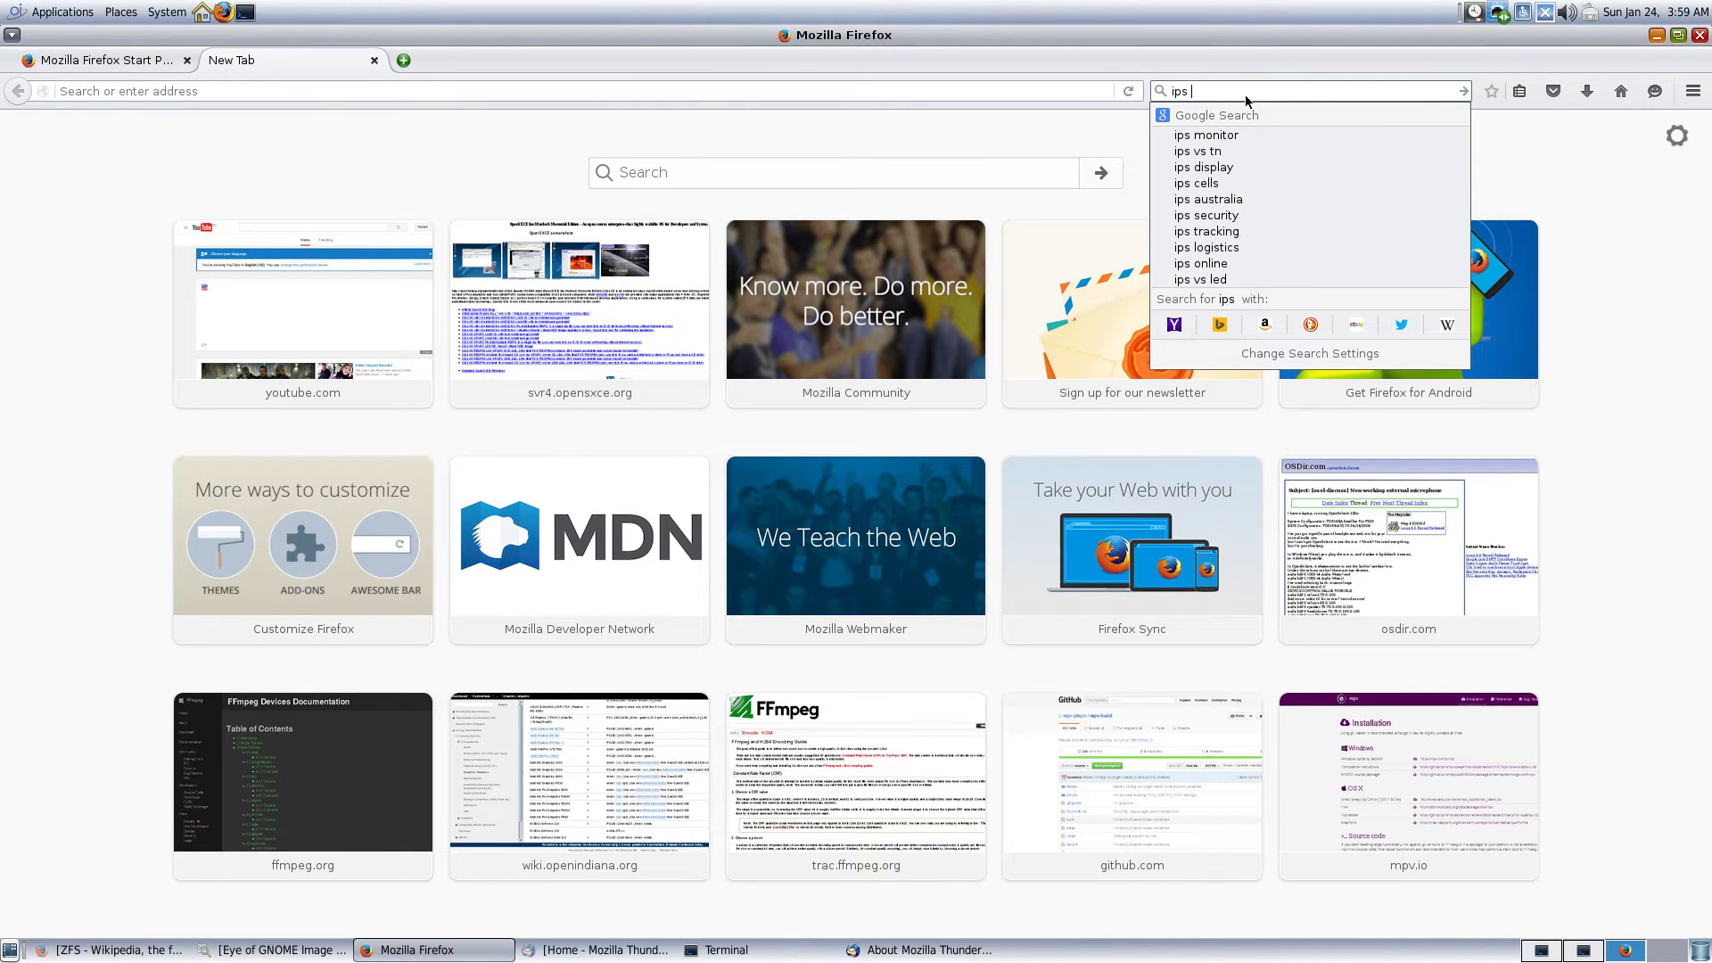
{"action": "type", "text": "package mana"}
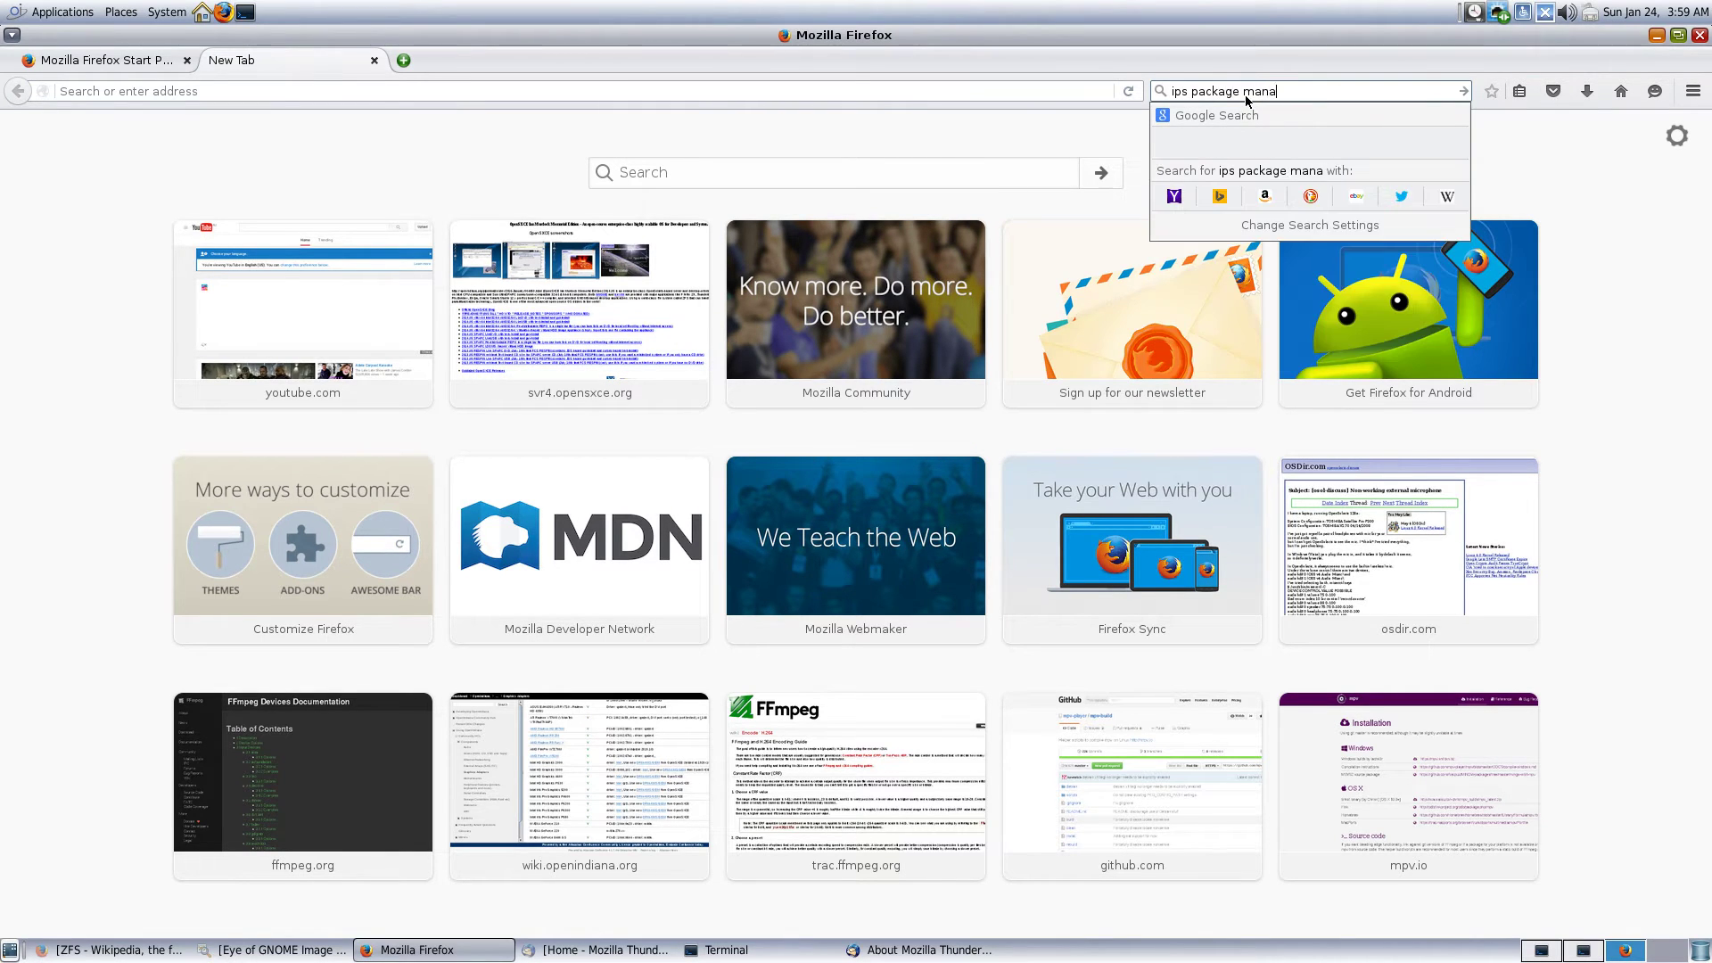
{"action": "type", "text": "ger"}
{"action": "key", "text": "Return"}
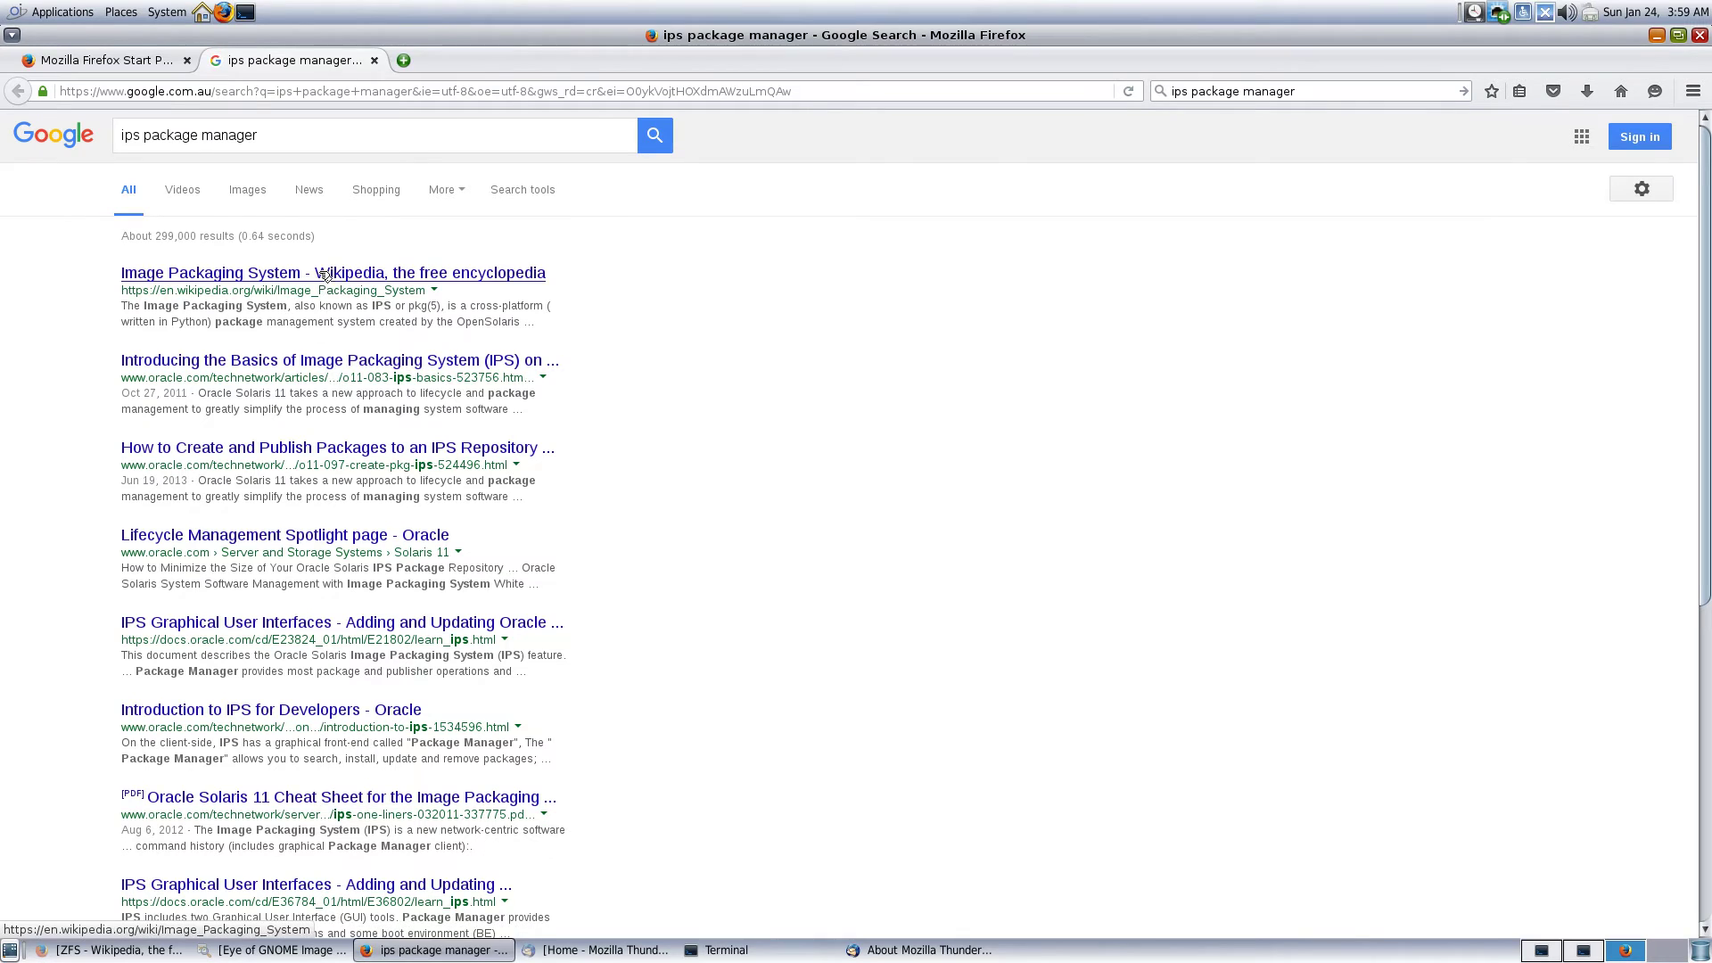
{"action": "left_click", "coordinate": [441, 60]}
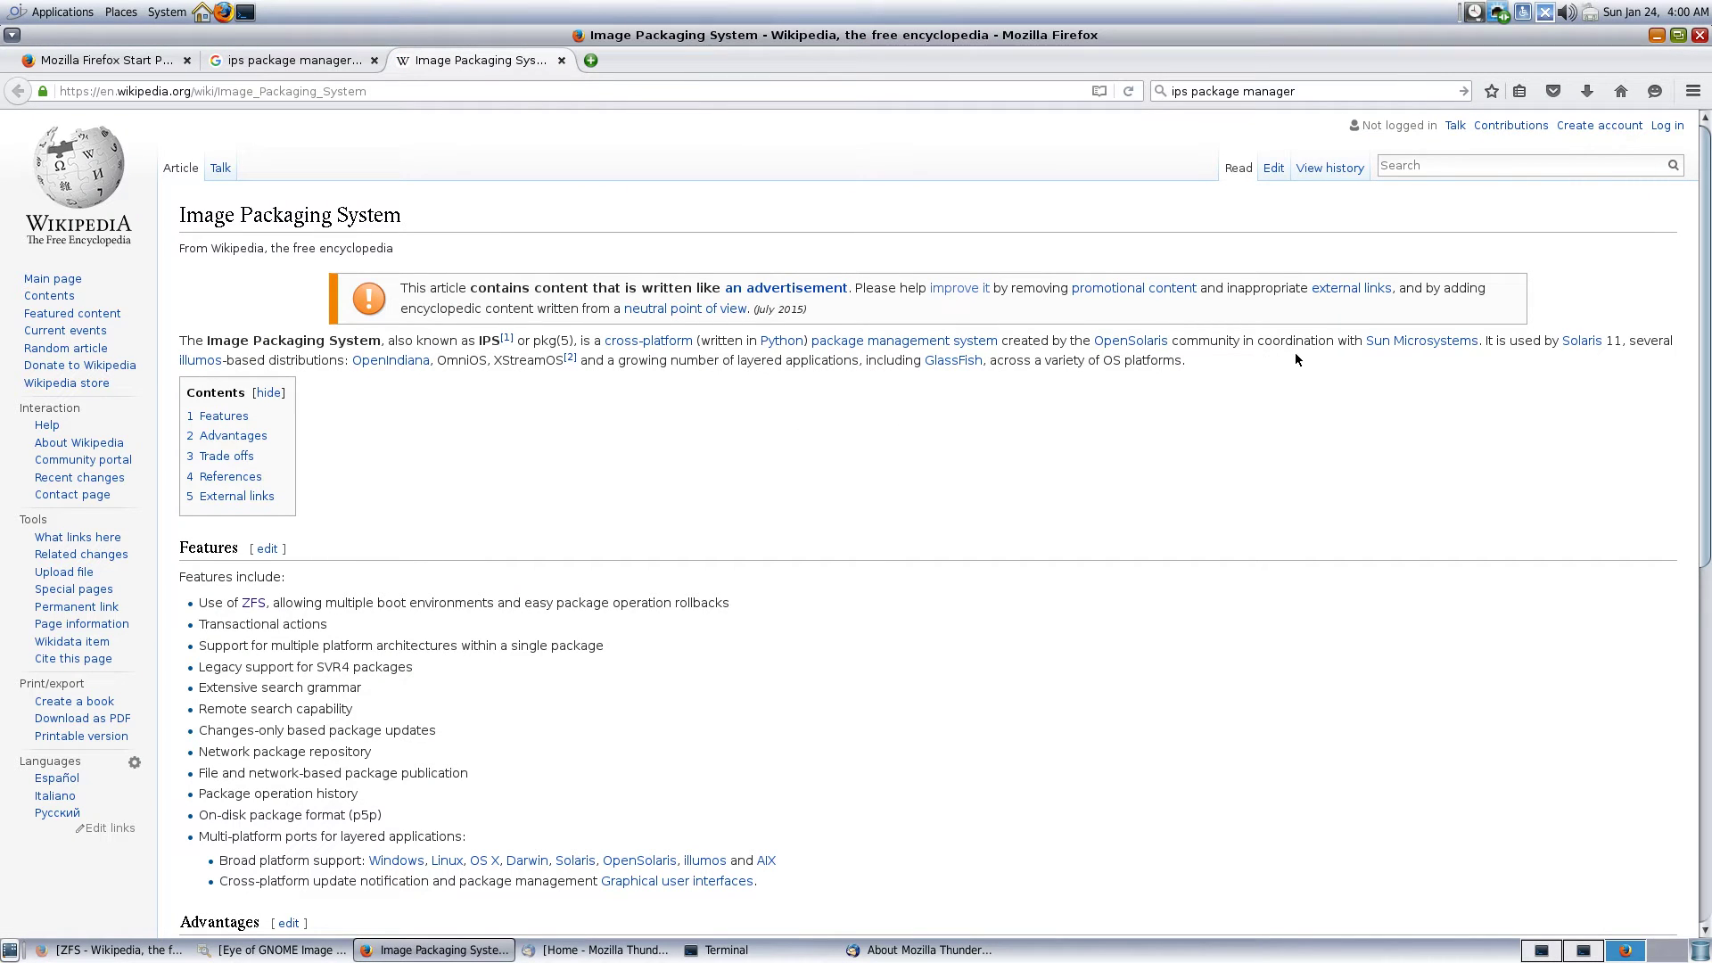
{"action": "scroll", "coordinate": [711, 392], "scroll_direction": "down", "scroll_amount": 3}
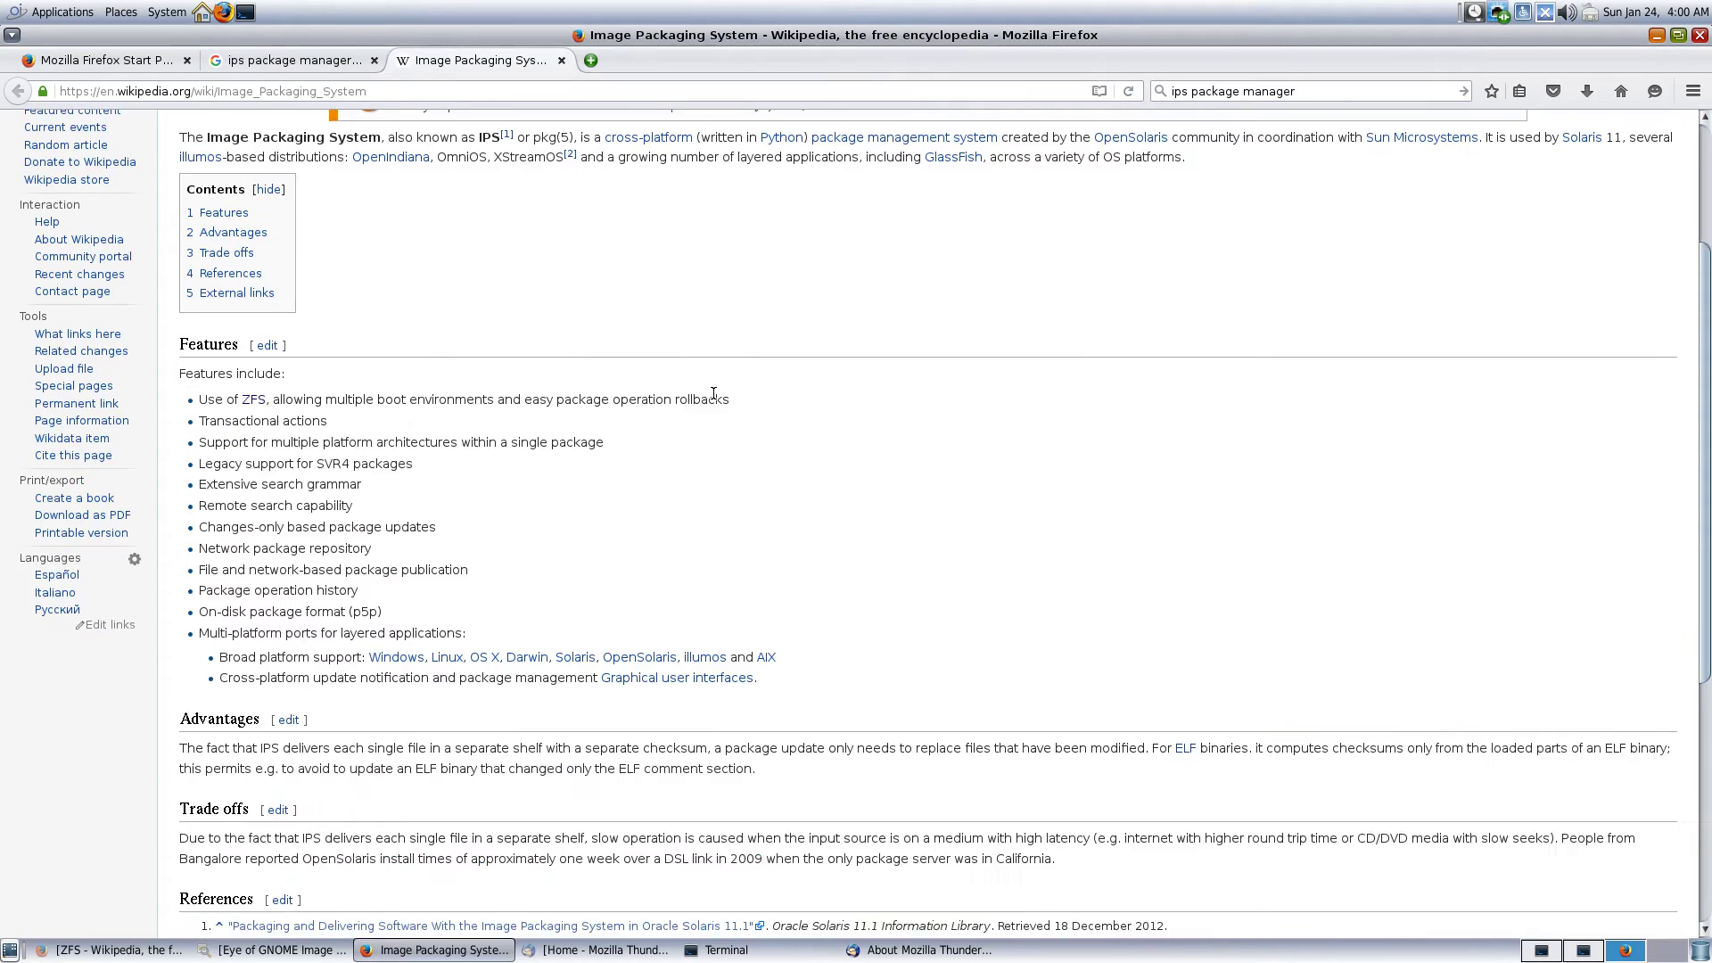
{"action": "scroll", "coordinate": [710, 392], "scroll_direction": "down", "scroll_amount": 8}
{"action": "scroll", "coordinate": [713, 398], "scroll_direction": "up", "scroll_amount": 10}
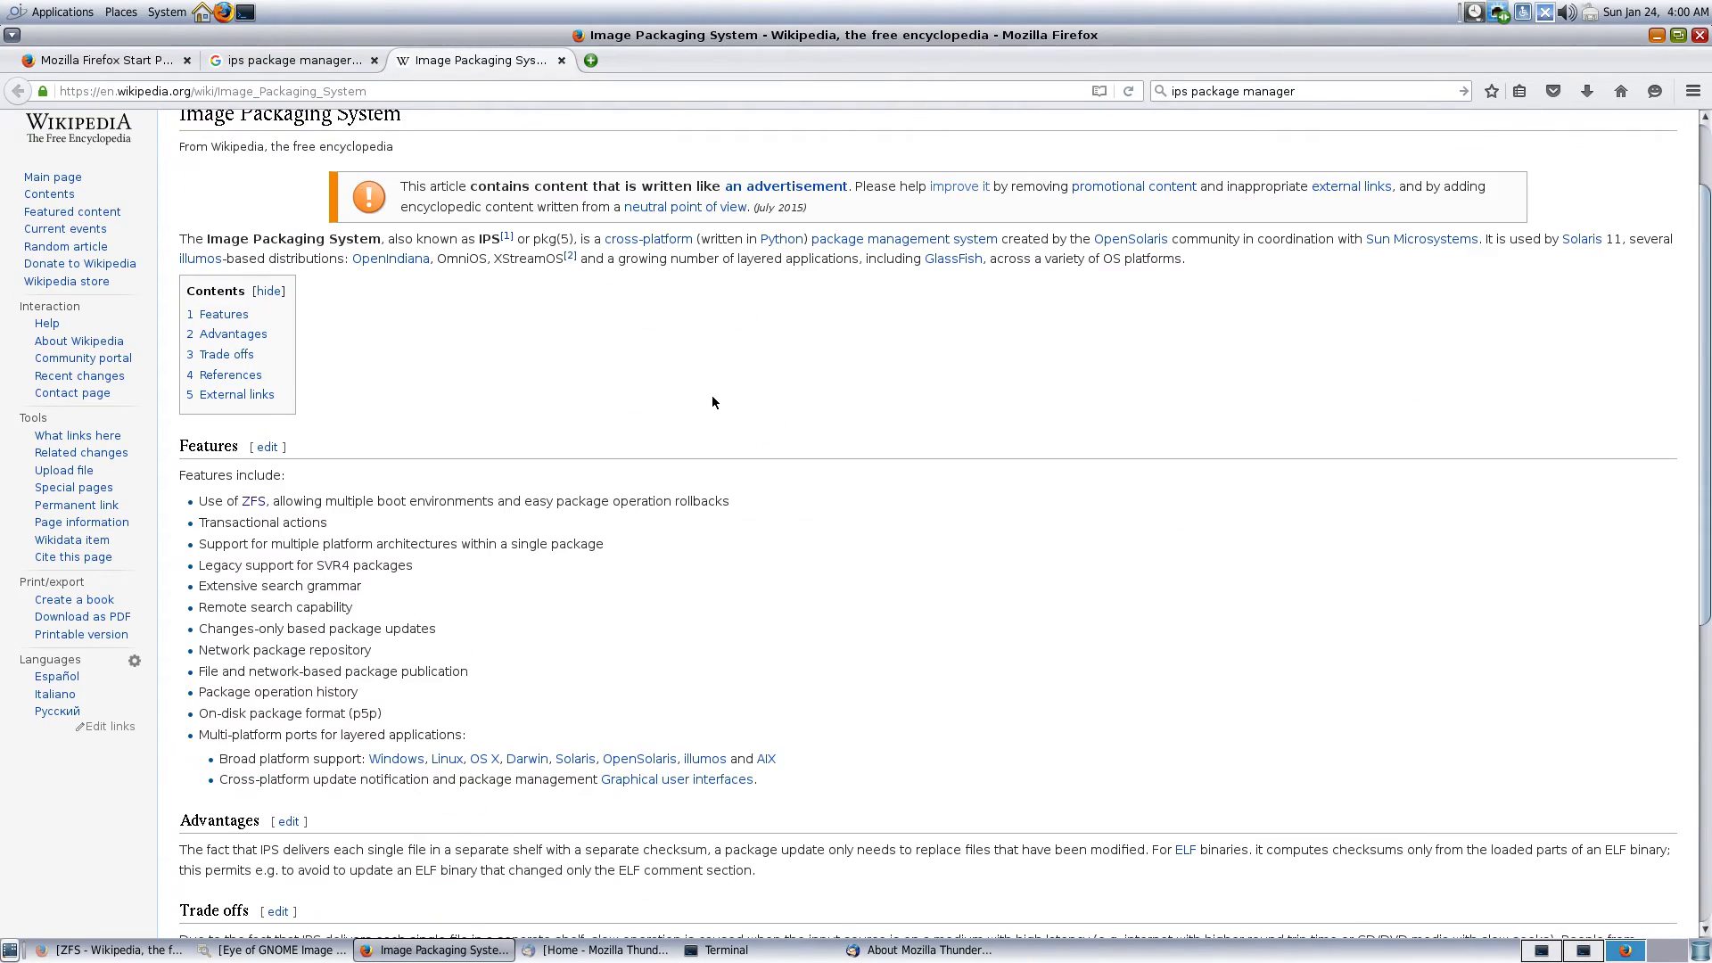
{"action": "scroll", "coordinate": [711, 398], "scroll_direction": "down", "scroll_amount": 2}
{"action": "scroll", "coordinate": [712, 397], "scroll_direction": "down", "scroll_amount": 4}
{"action": "scroll", "coordinate": [712, 395], "scroll_direction": "up", "scroll_amount": 5}
{"action": "scroll", "coordinate": [712, 396], "scroll_direction": "up", "scroll_amount": 3}
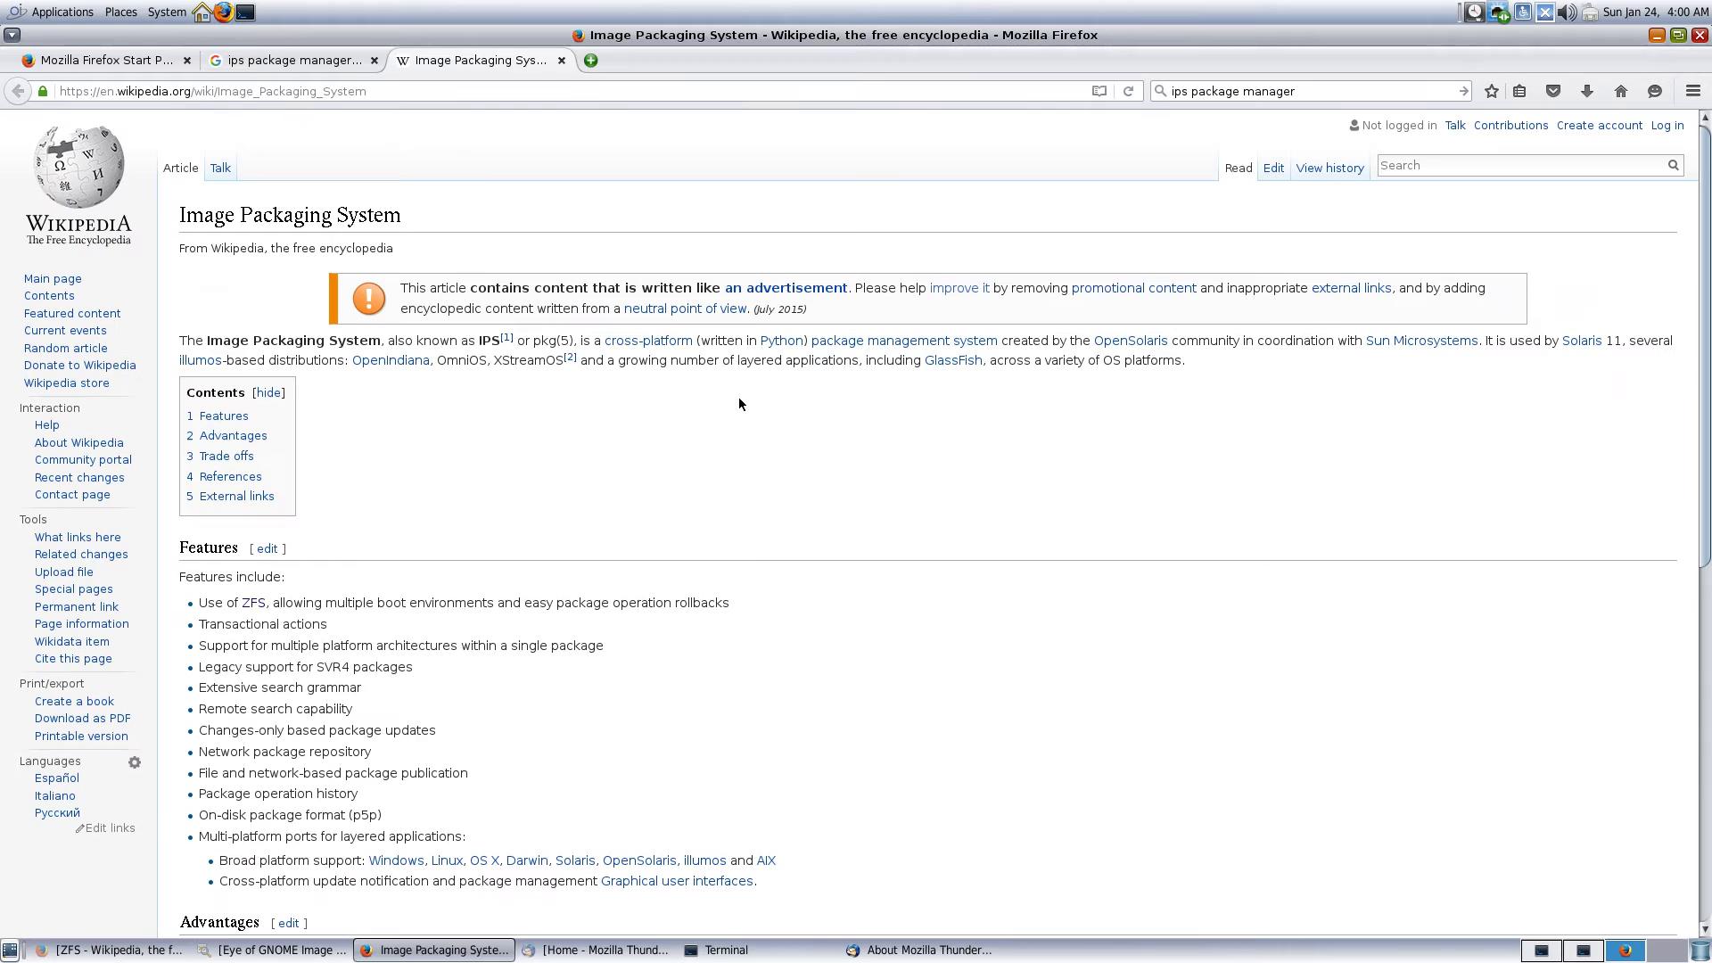
Add 'ian murdock' to the search and open the Guardian tribute and package post in tabs, closing the Guardian tab
{"action": "left_click", "coordinate": [283, 60]}
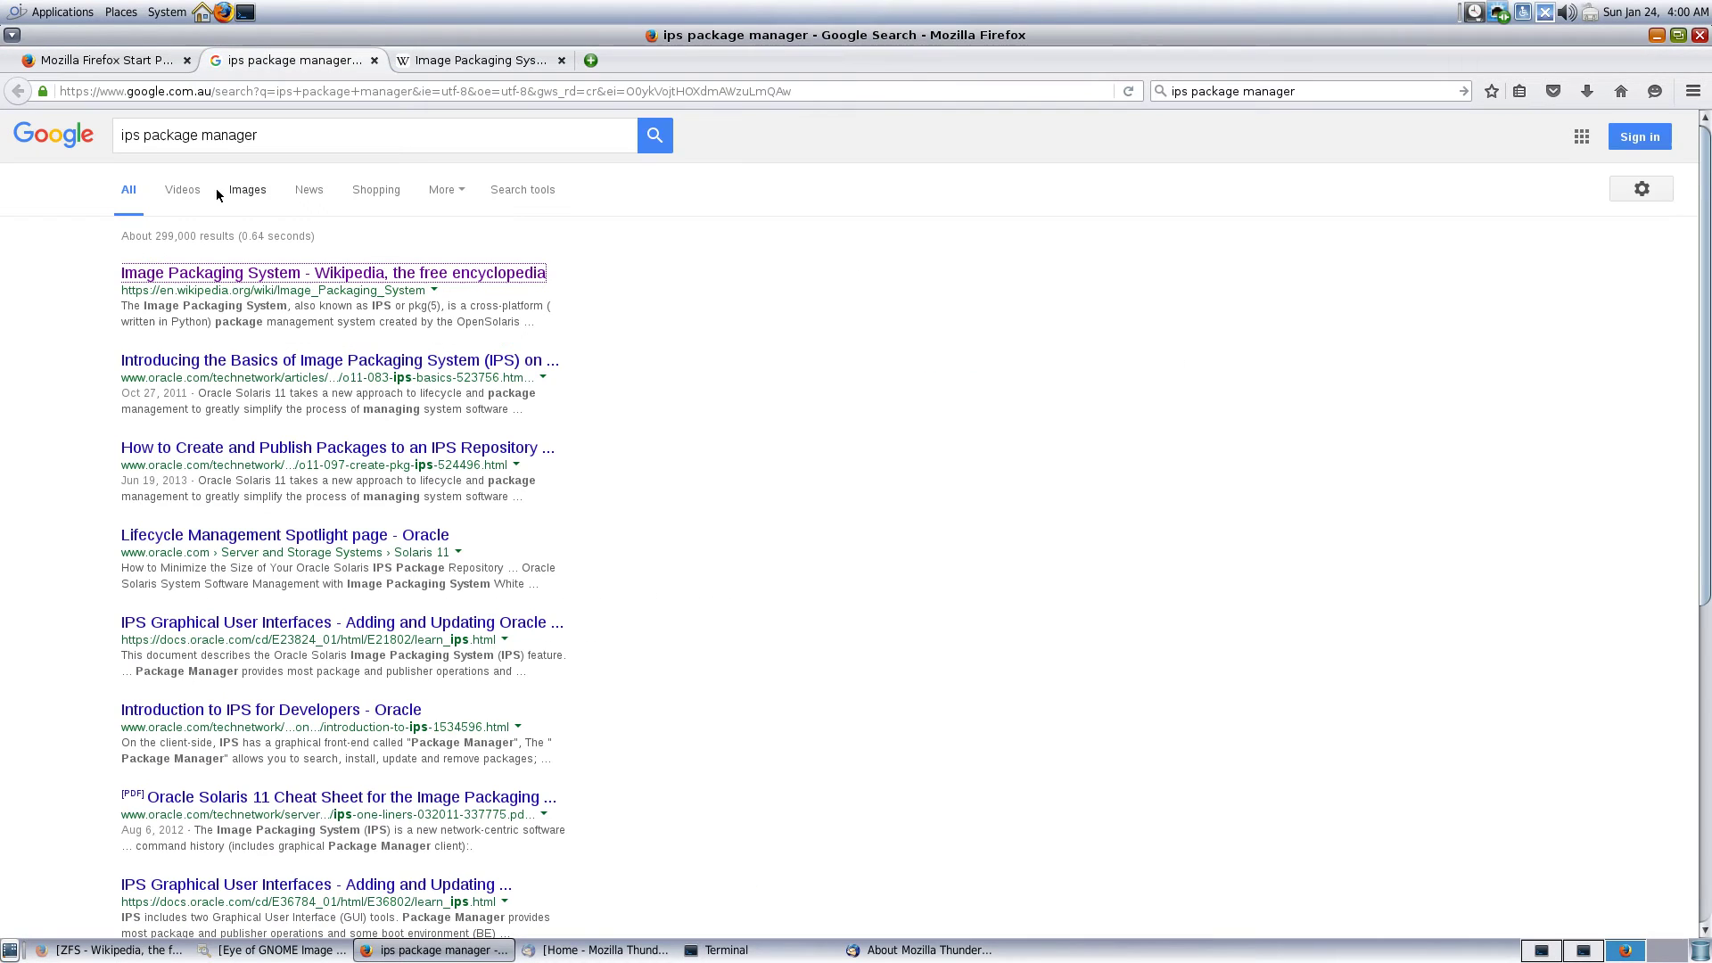
{"action": "left_click", "coordinate": [273, 134]}
{"action": "type", "text": "ian murdock"}
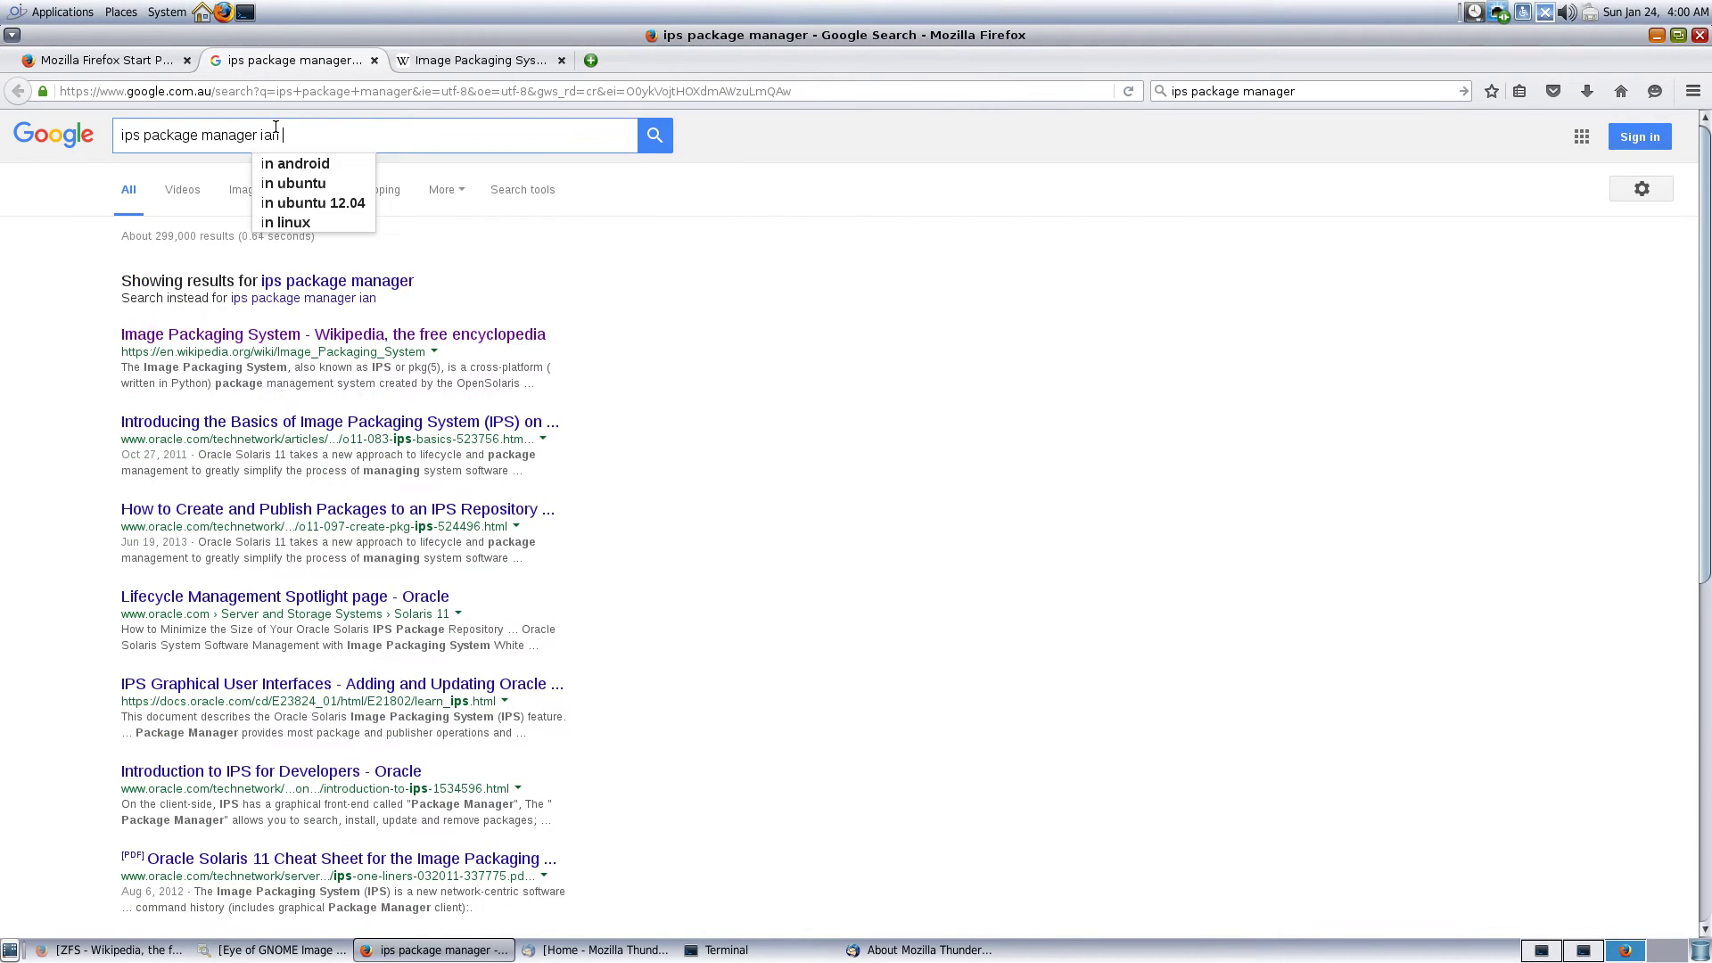
{"action": "key", "text": "Return"}
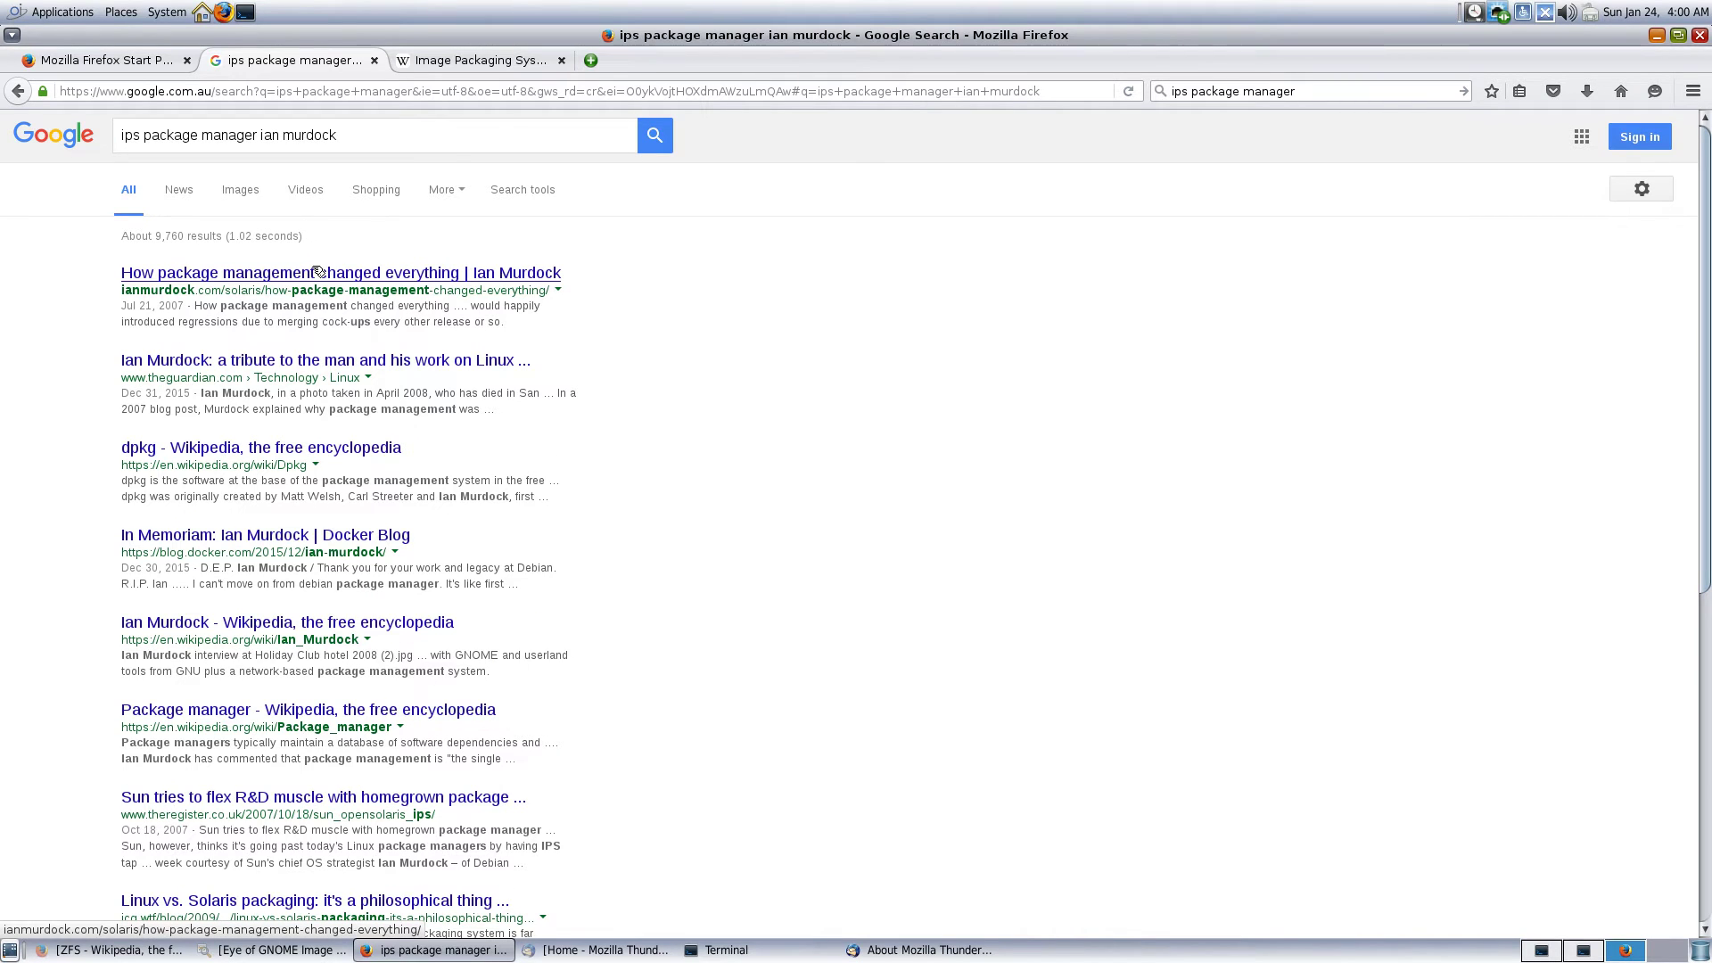
{"action": "middle_click", "coordinate": [341, 359]}
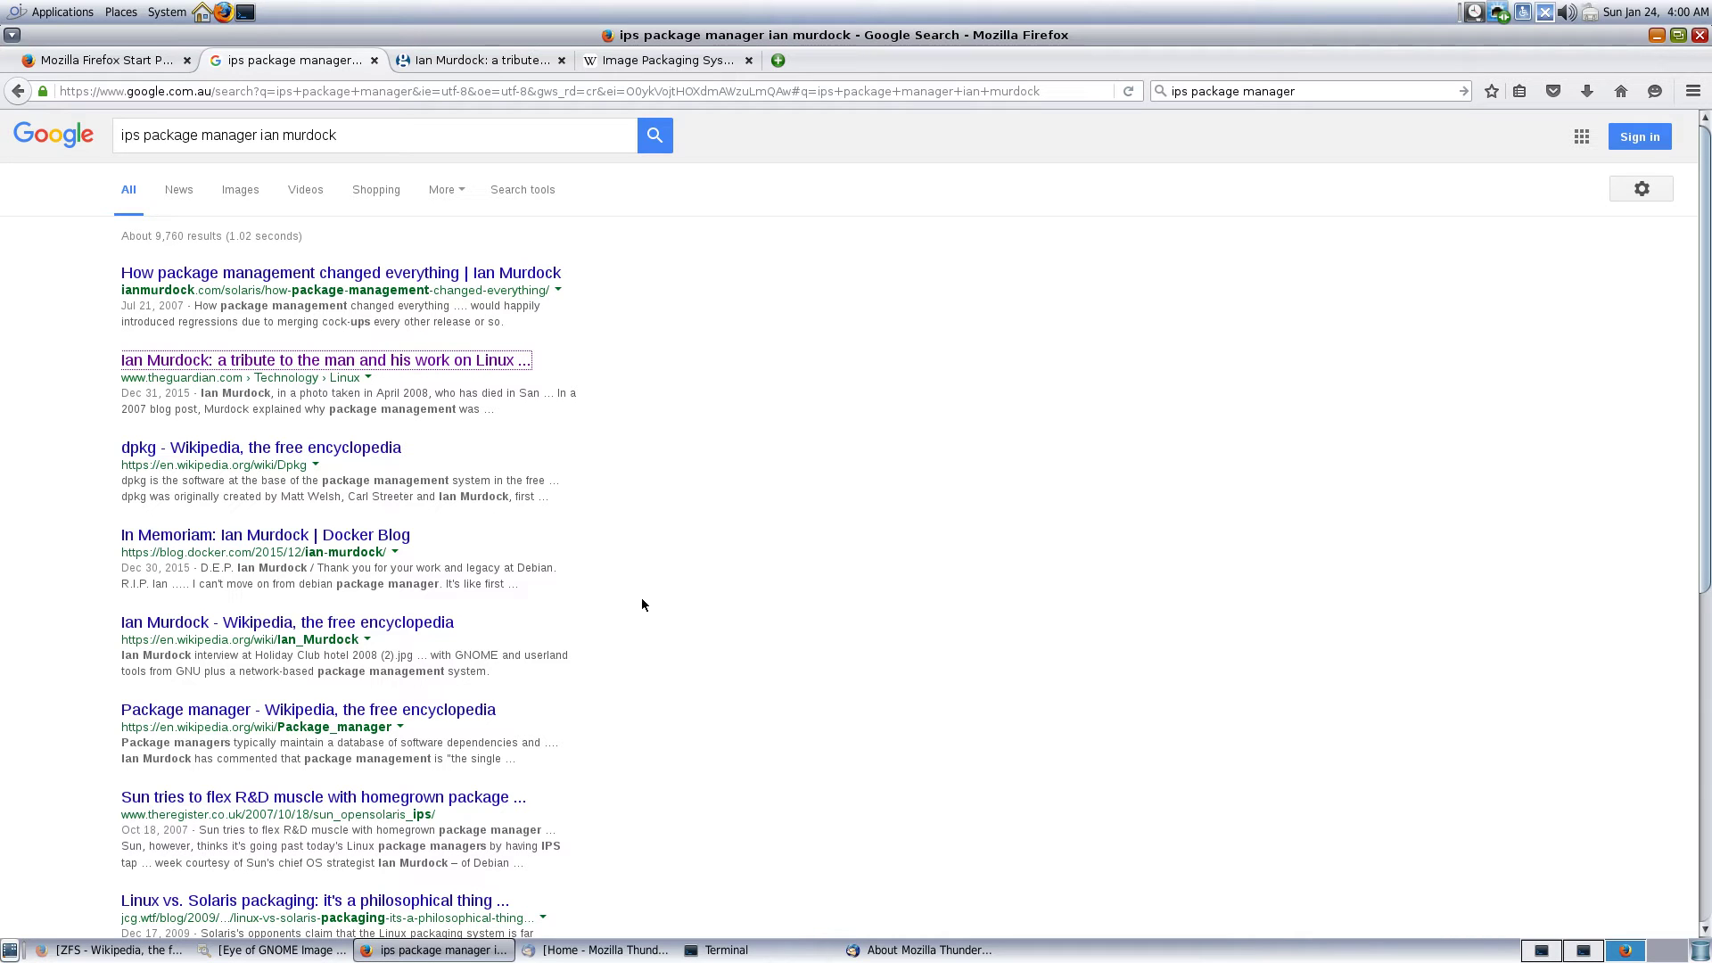
{"action": "scroll", "coordinate": [669, 477], "scroll_direction": "down", "scroll_amount": 3}
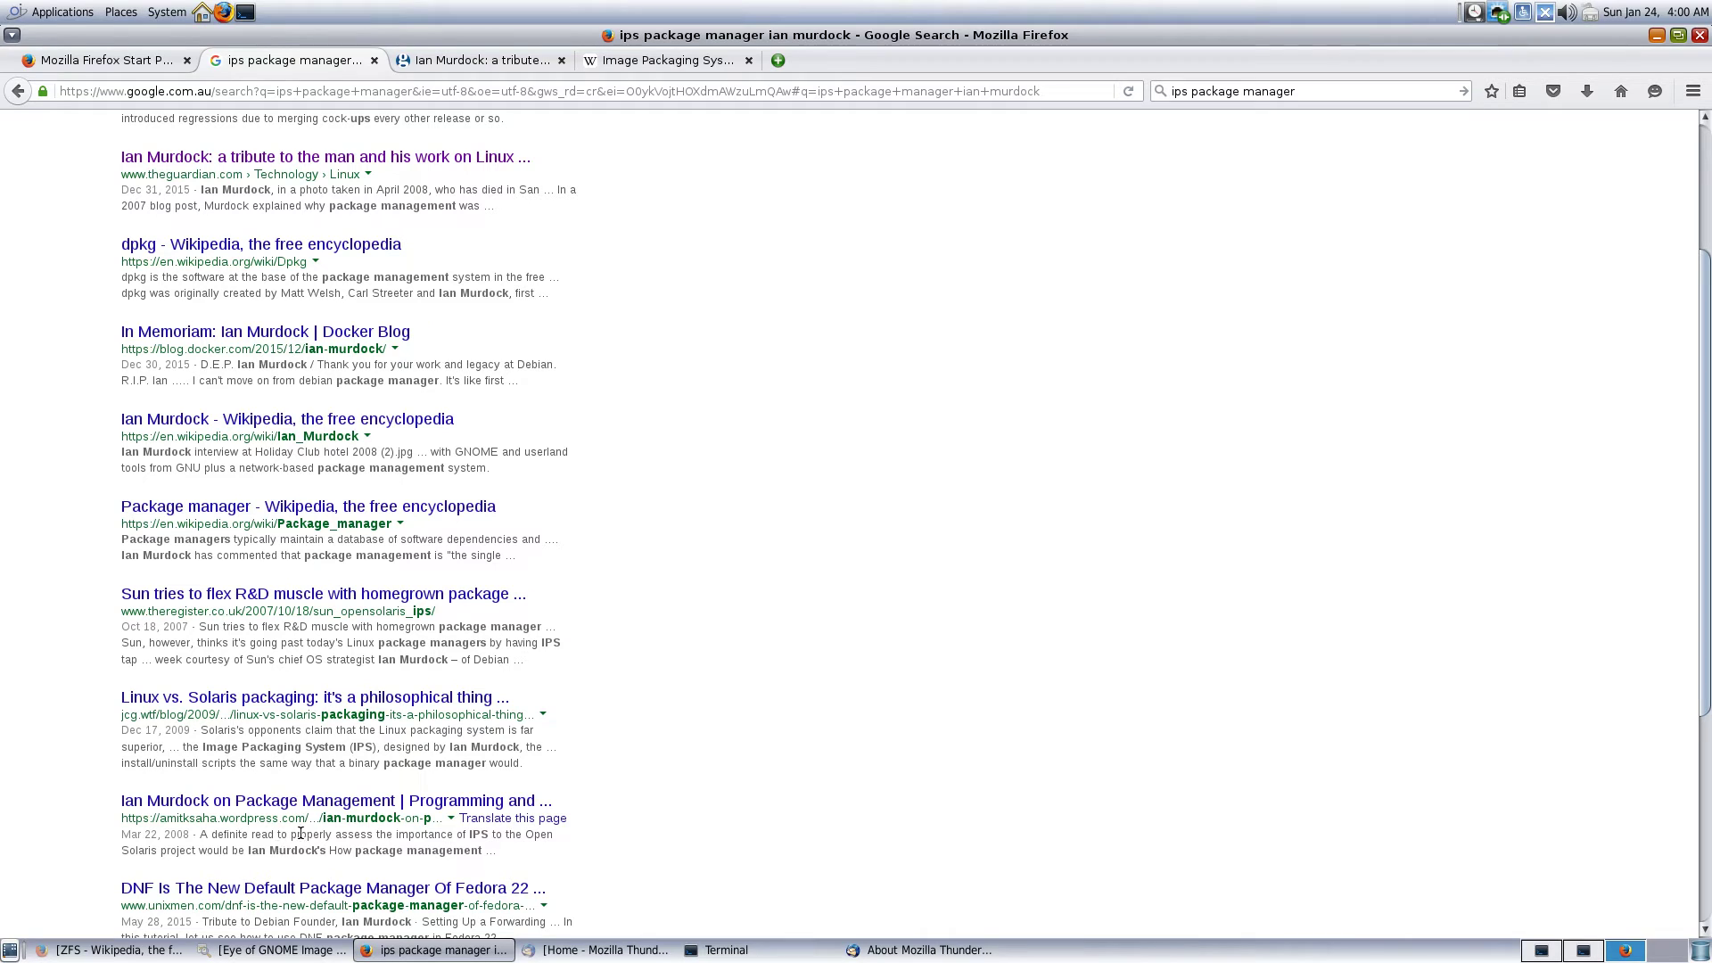
{"action": "right_click", "coordinate": [337, 800]}
{"action": "left_click", "coordinate": [387, 810]}
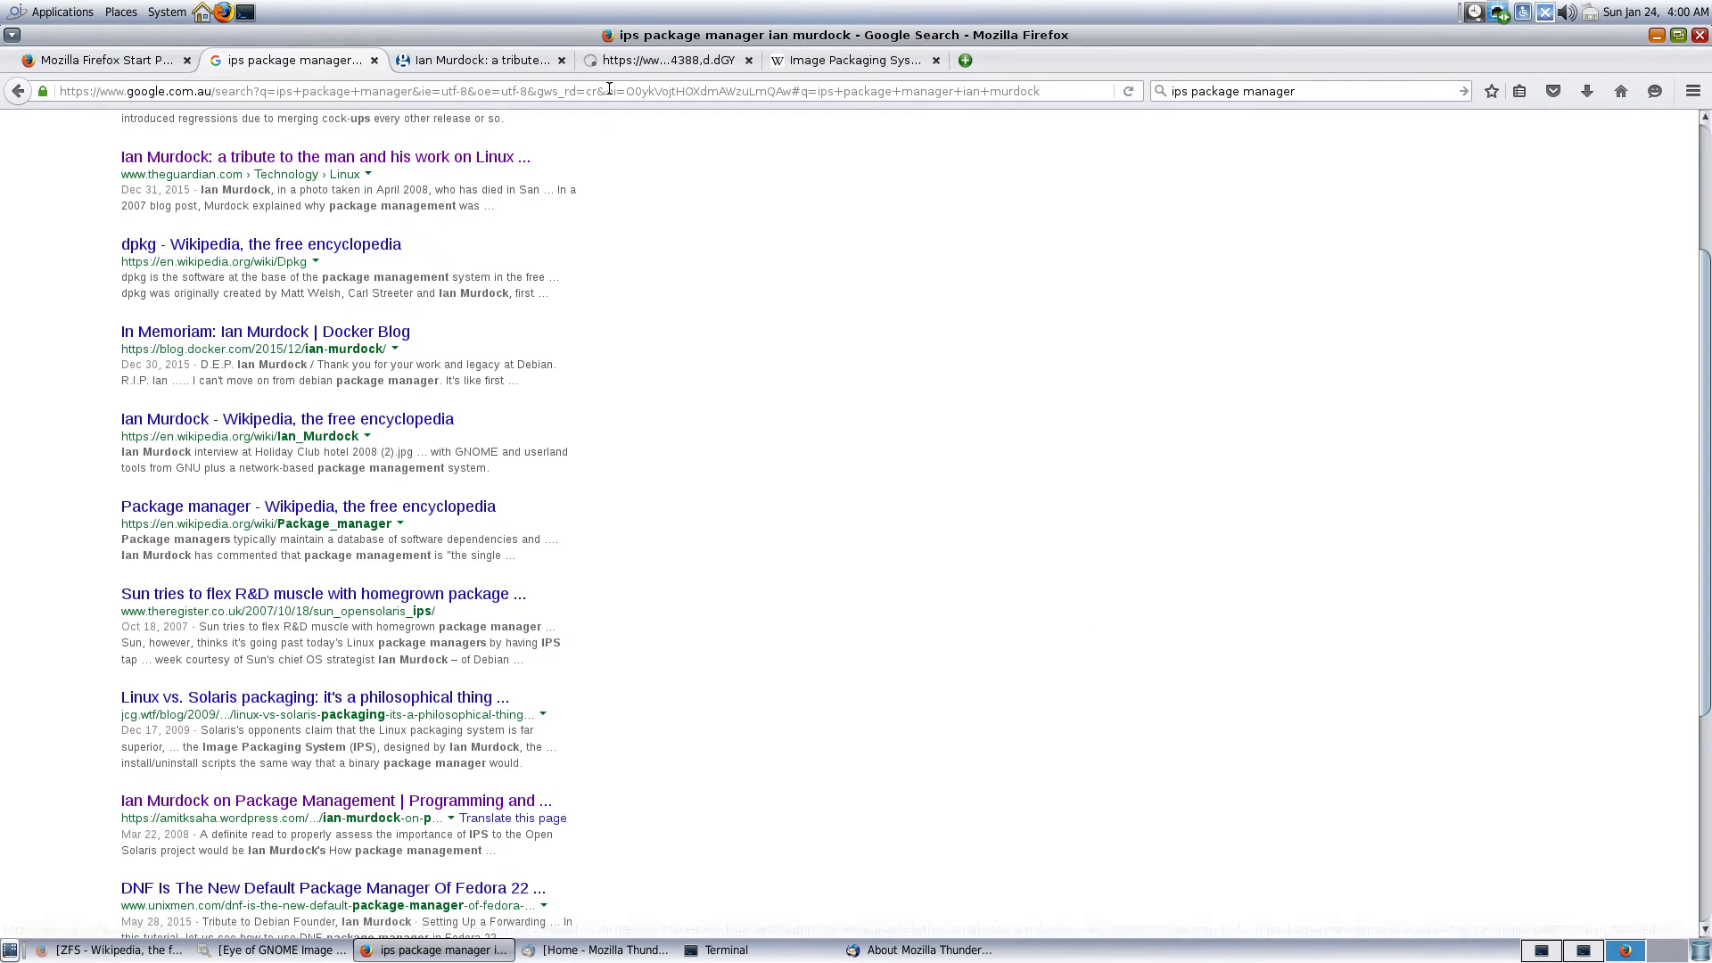
{"action": "key", "text": "ctrl+Tab"}
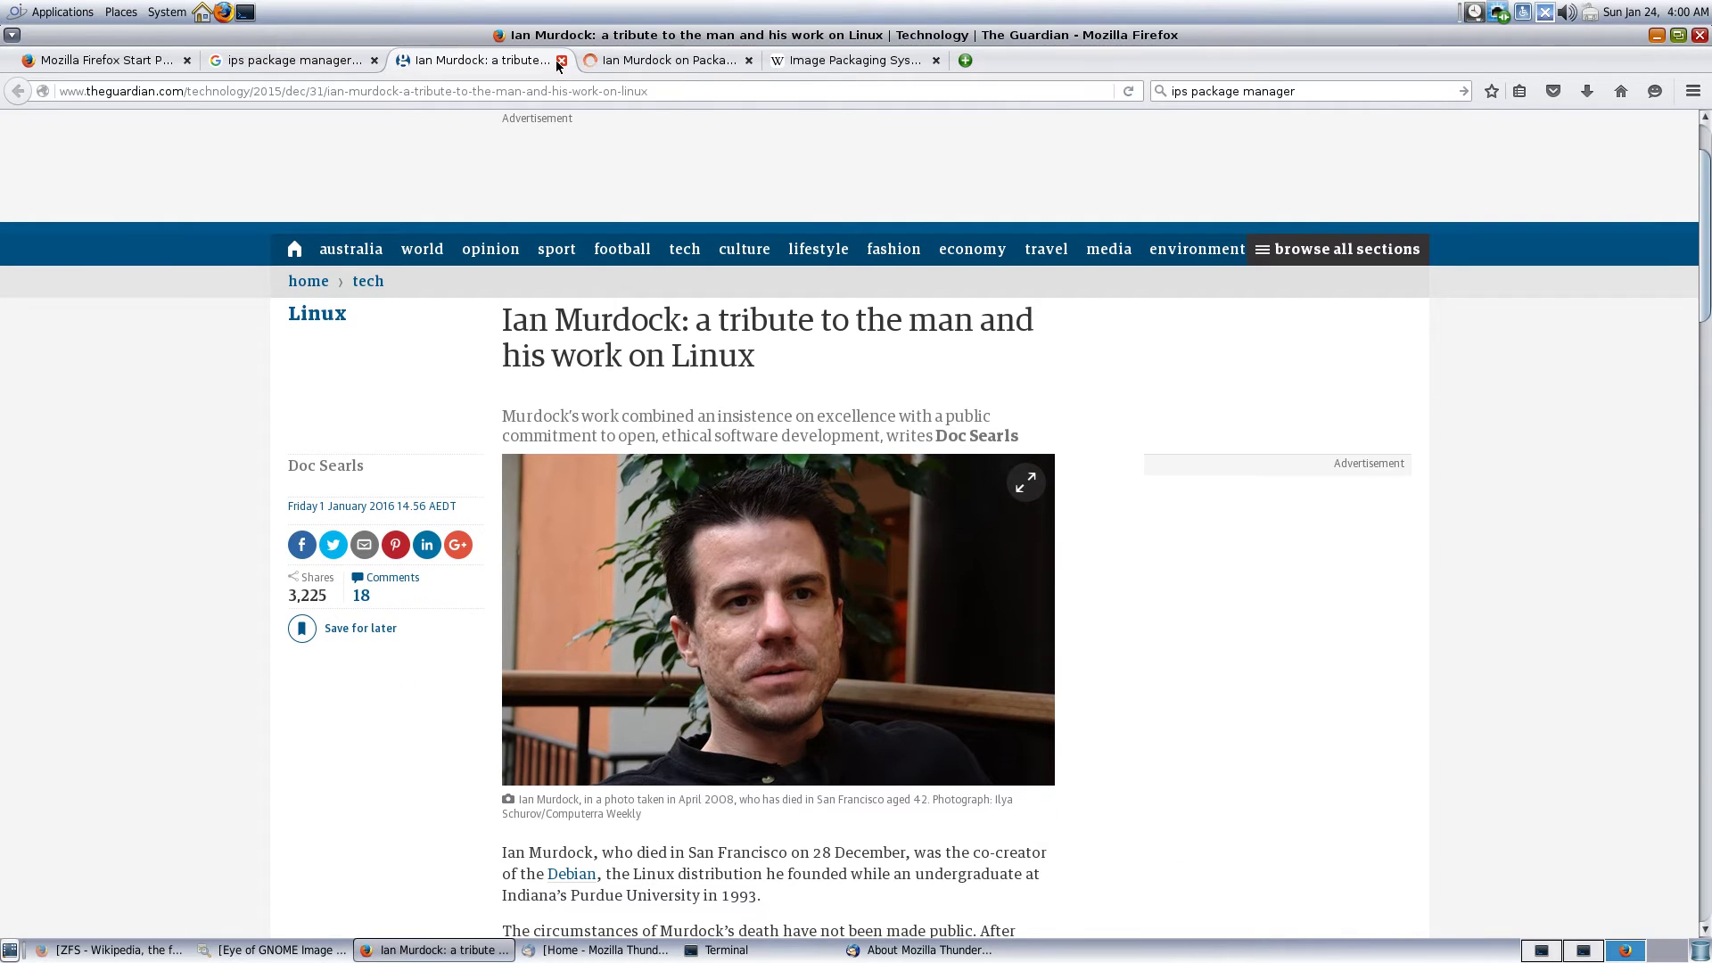
{"action": "key", "text": "ctrl+w"}
{"action": "scroll", "coordinate": [638, 273], "scroll_direction": "down", "scroll_amount": 3}
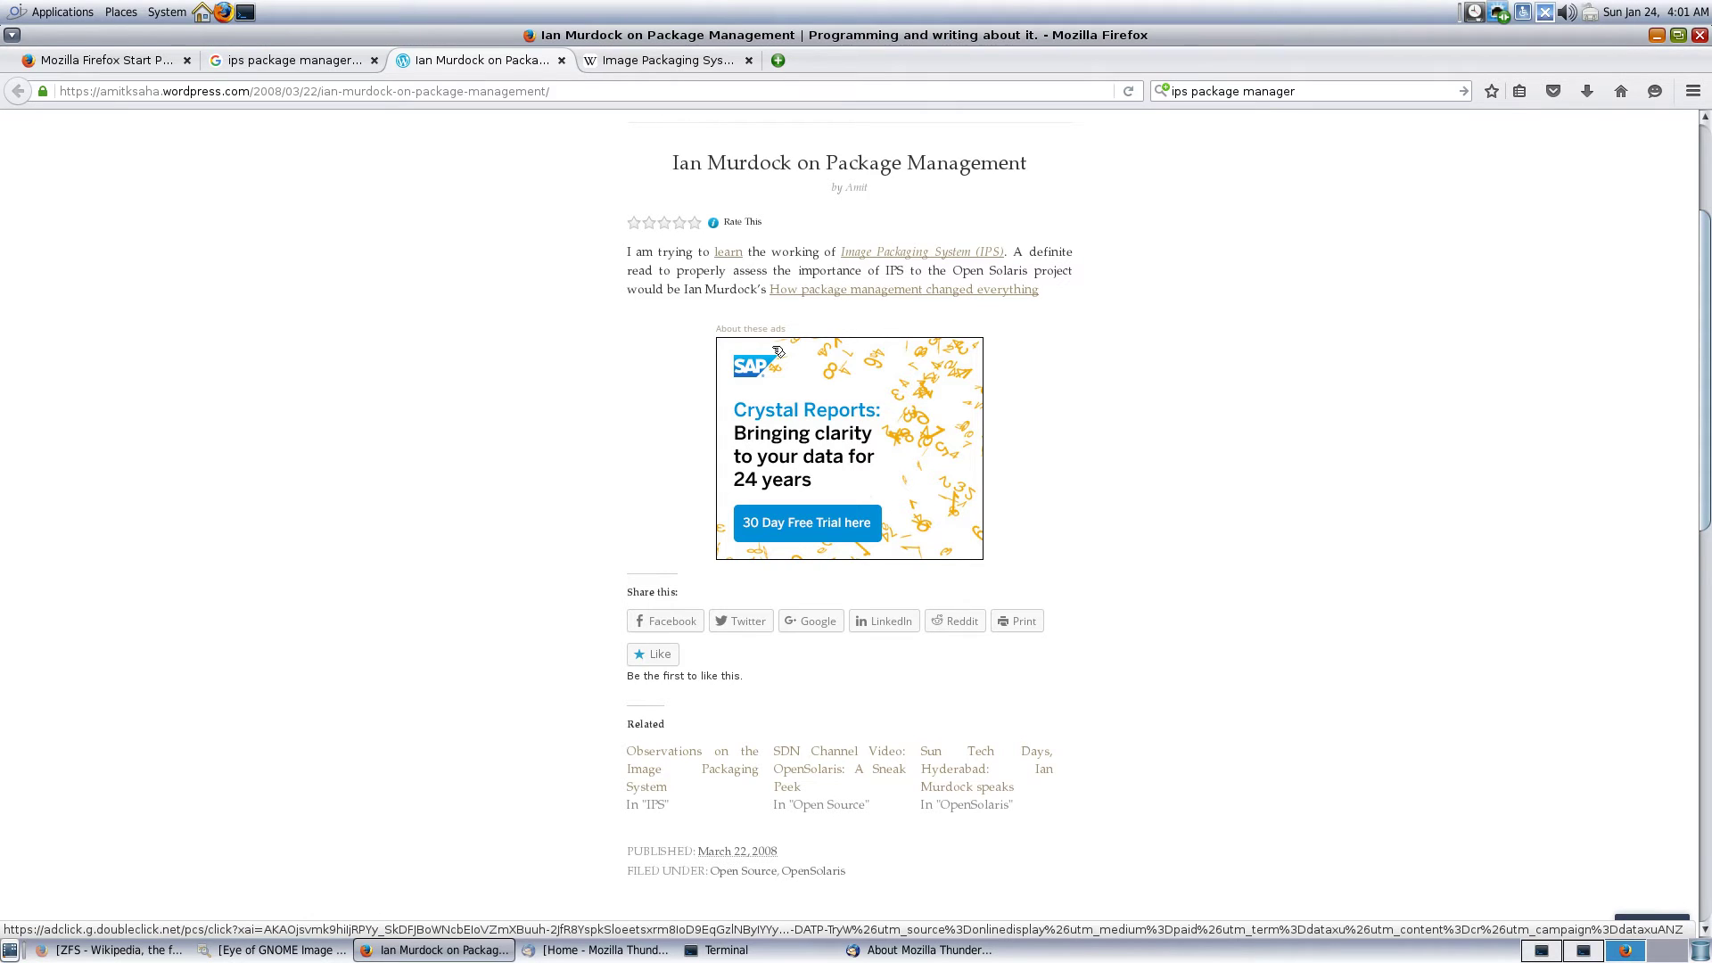
{"action": "scroll", "coordinate": [776, 351], "scroll_direction": "down", "scroll_amount": 4}
{"action": "scroll", "coordinate": [772, 350], "scroll_direction": "down", "scroll_amount": 3}
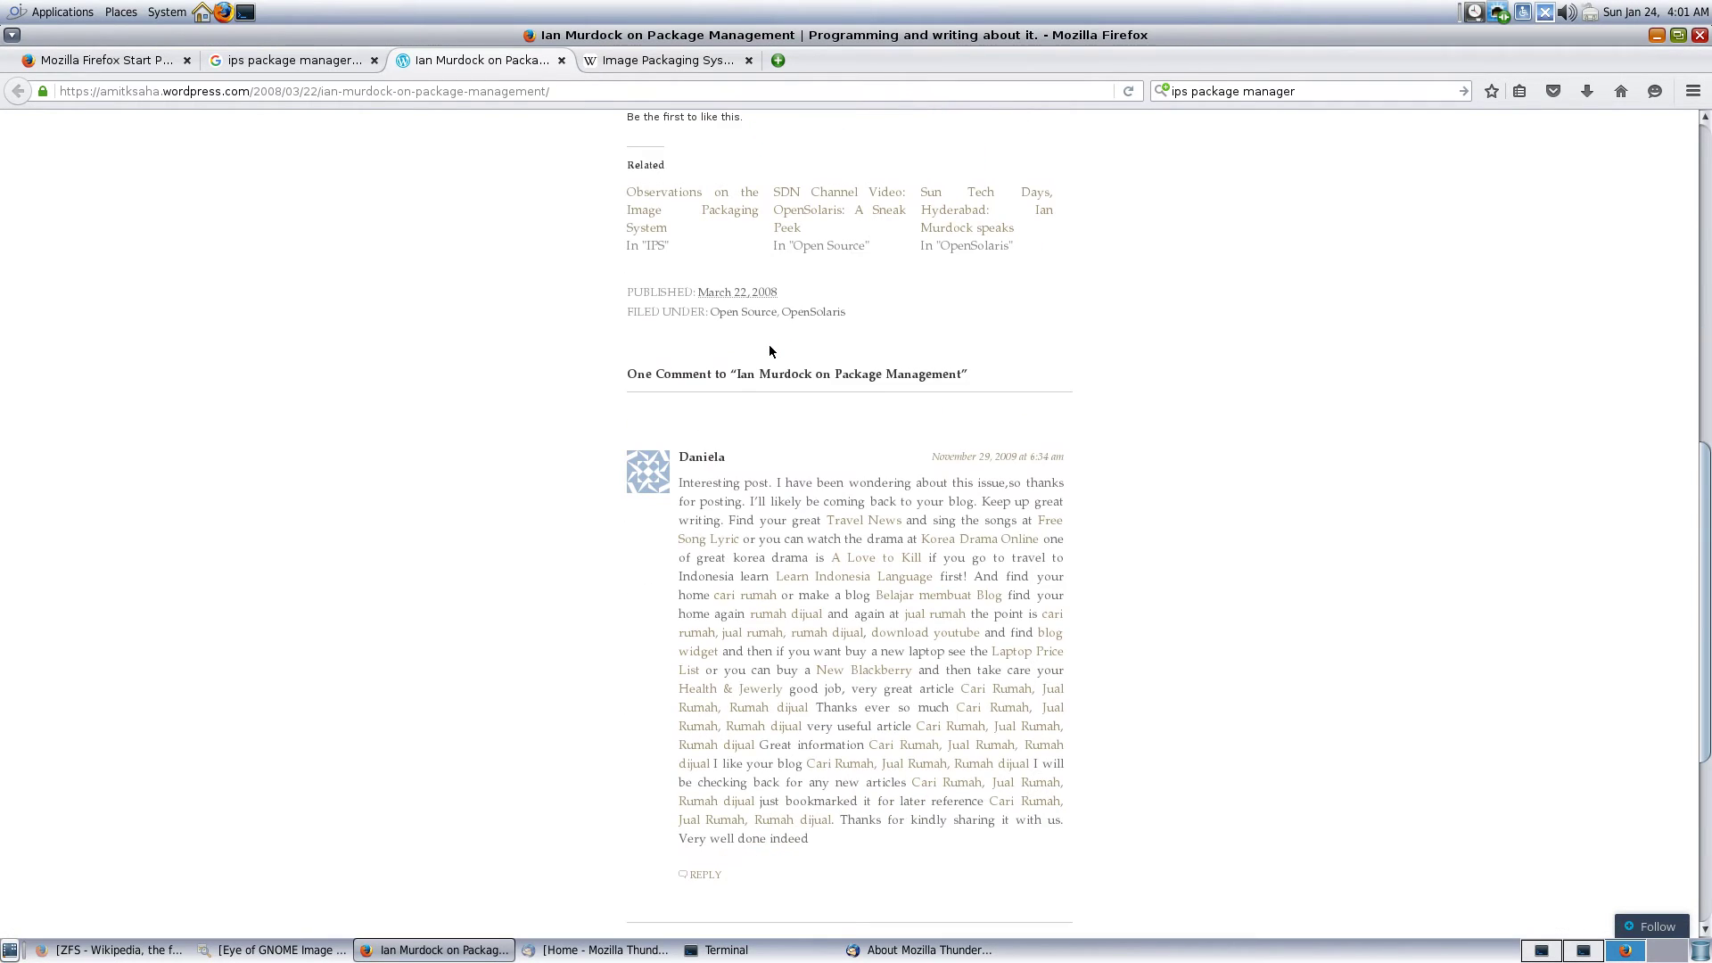
{"action": "scroll", "coordinate": [770, 350], "scroll_direction": "down", "scroll_amount": 1}
Shorten the query to 'ips ian murdock' and open Ian Murdock's Wikipedia article in a new tab
{"action": "left_click", "coordinate": [666, 58]}
{"action": "left_click", "coordinate": [295, 59]}
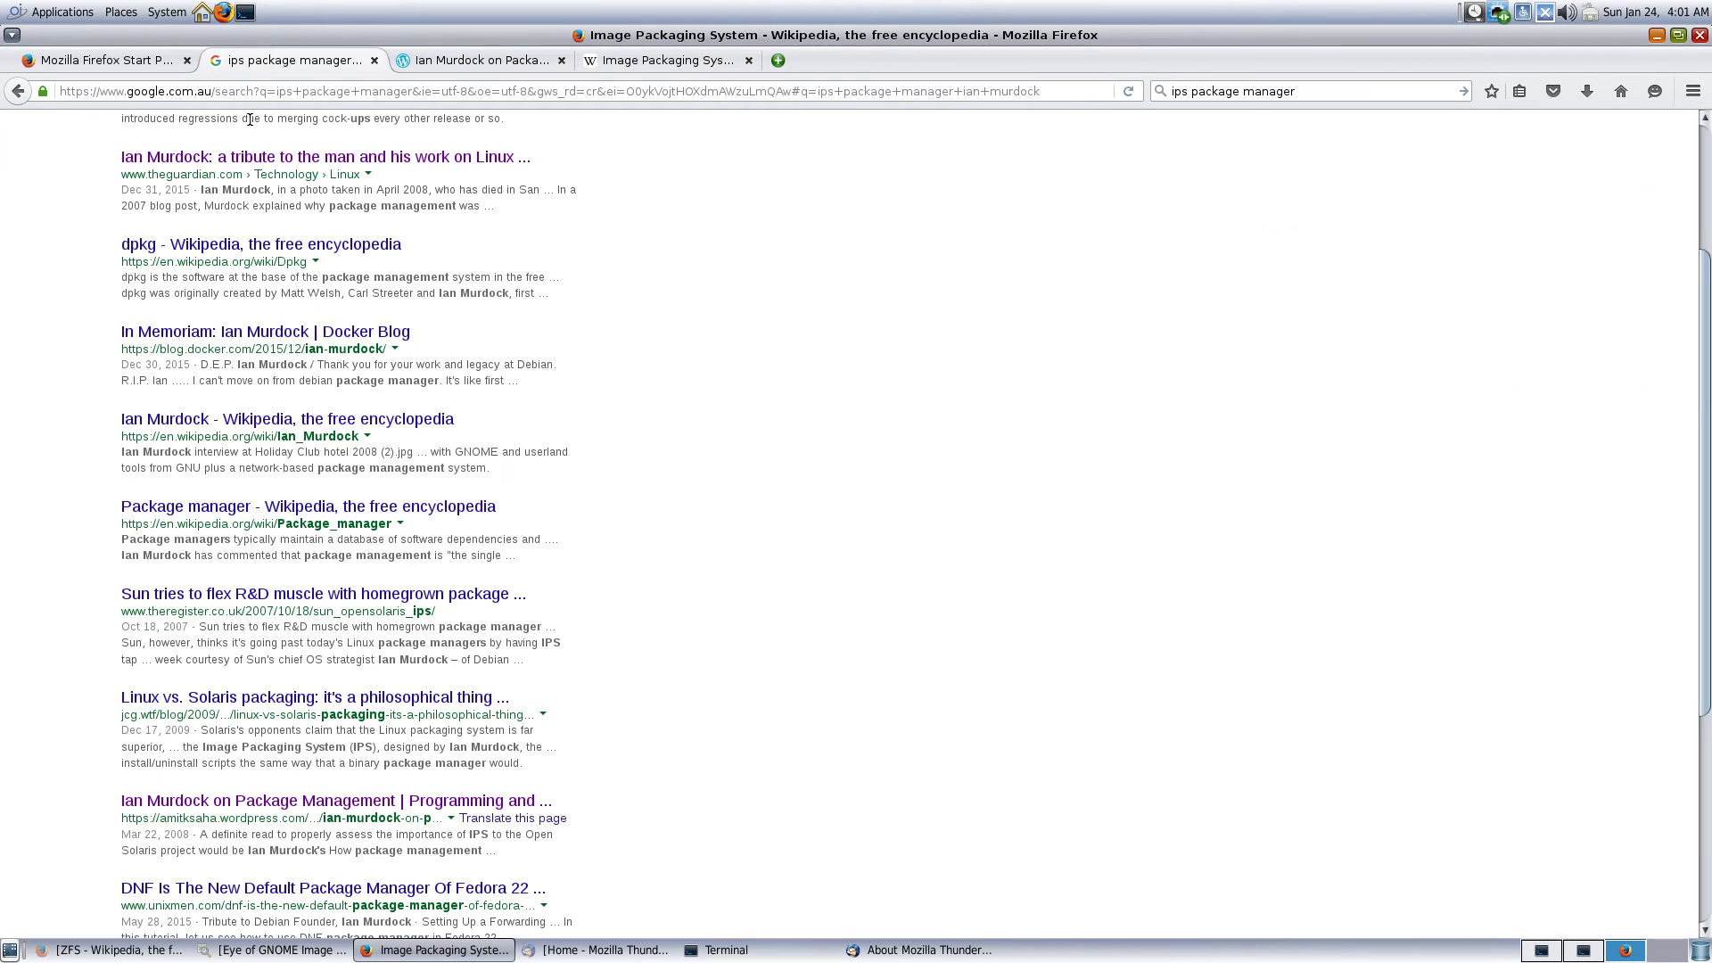
{"action": "scroll", "coordinate": [414, 172], "scroll_direction": "up", "scroll_amount": 3}
{"action": "double_click", "coordinate": [214, 136]}
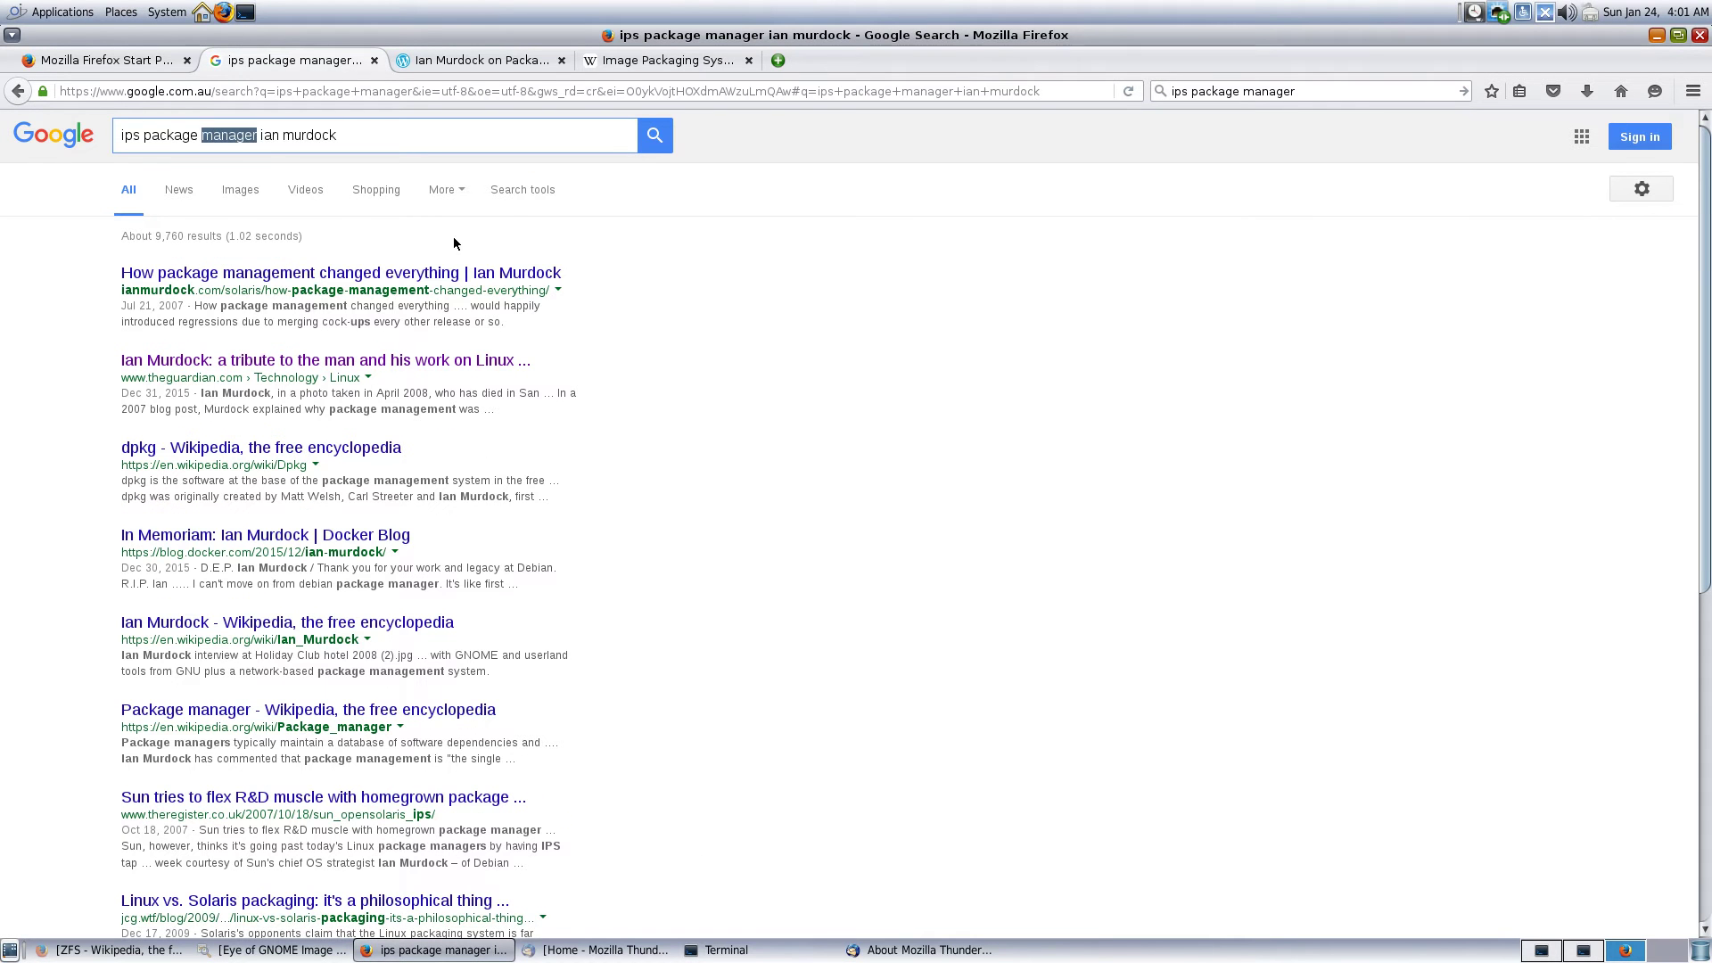
{"action": "key", "text": "BackSpace"}
{"action": "key", "text": "BackSpace"}
{"action": "key", "text": "BackSpace"}
{"action": "key", "text": "BackSpace"}
{"action": "key", "text": "BackSpace"}
{"action": "key", "text": "BackSpace"}
{"action": "key", "text": "BackSpace"}
{"action": "key", "text": "BackSpace"}
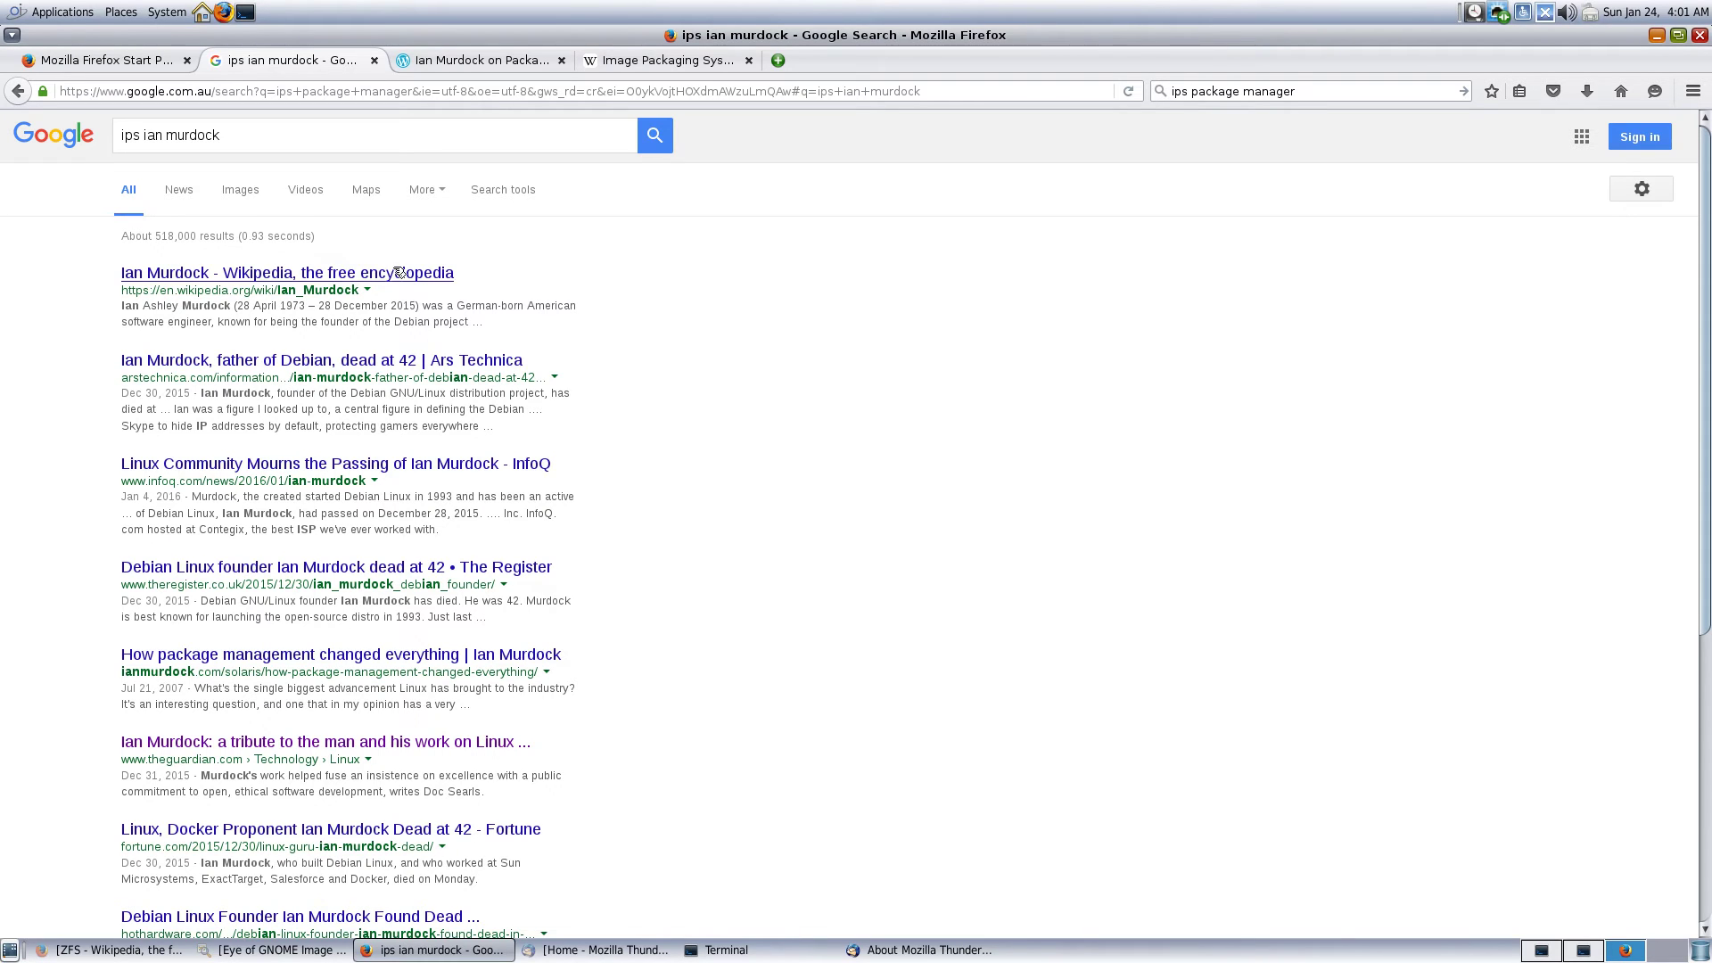
{"action": "right_click", "coordinate": [401, 273]}
{"action": "left_click", "coordinate": [448, 282]}
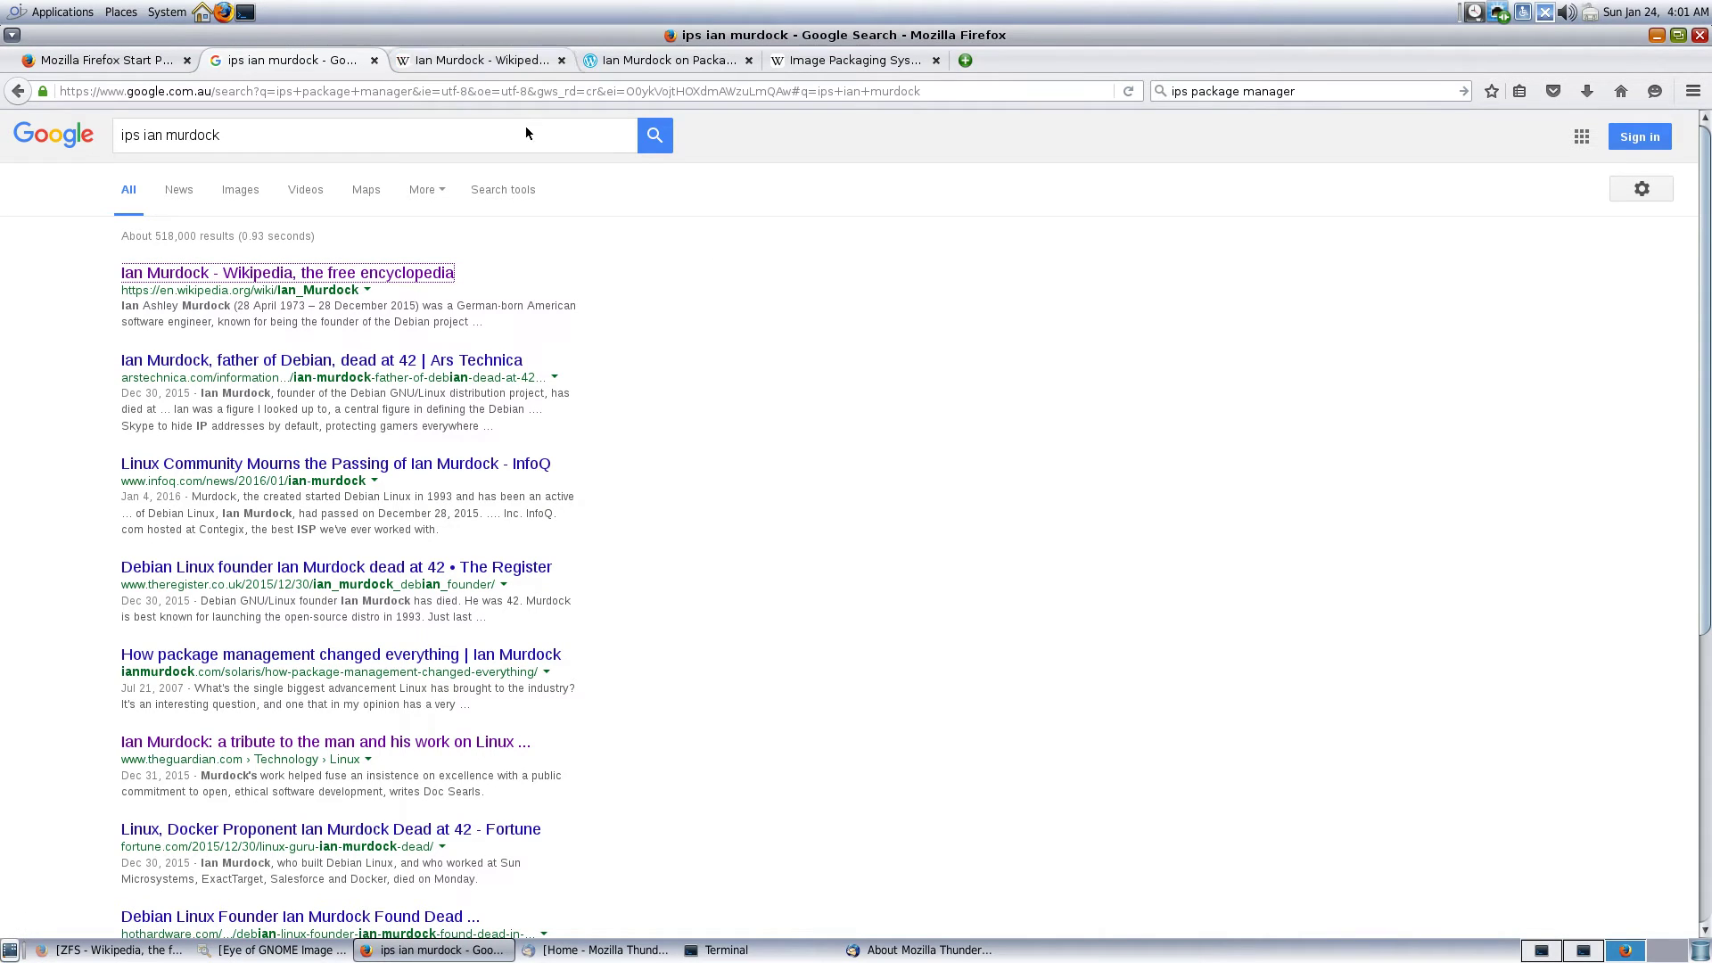
{"action": "left_click", "coordinate": [475, 62]}
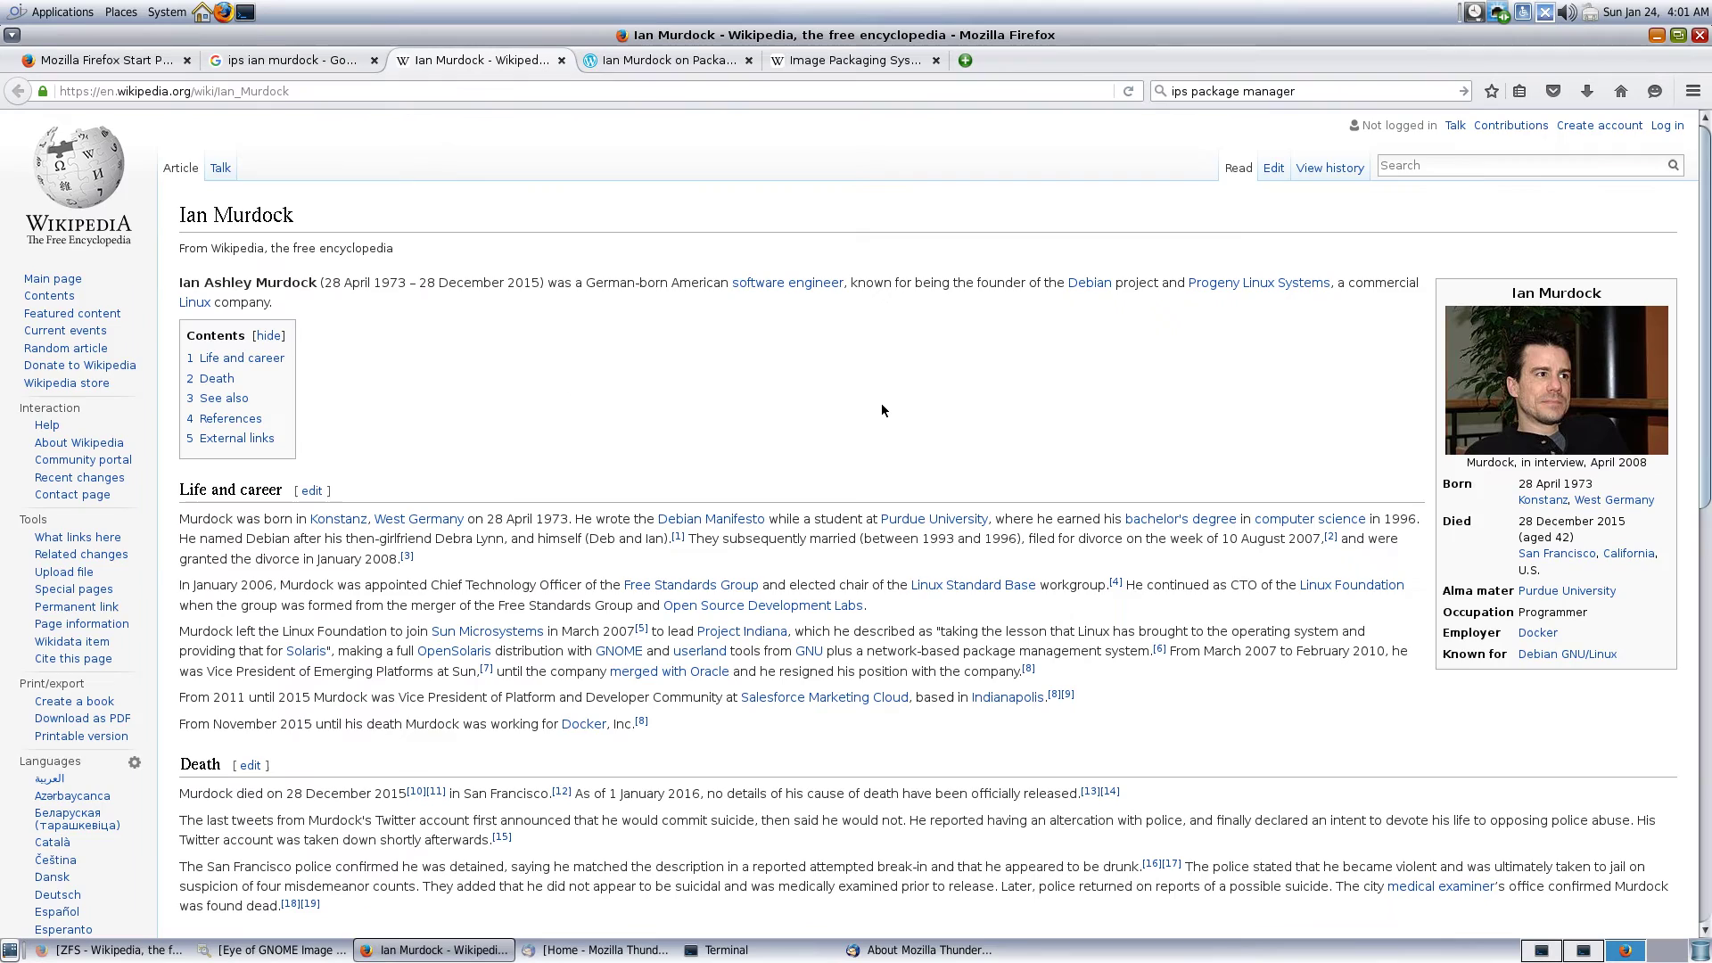
{"action": "scroll", "coordinate": [881, 409], "scroll_direction": "down", "scroll_amount": 2}
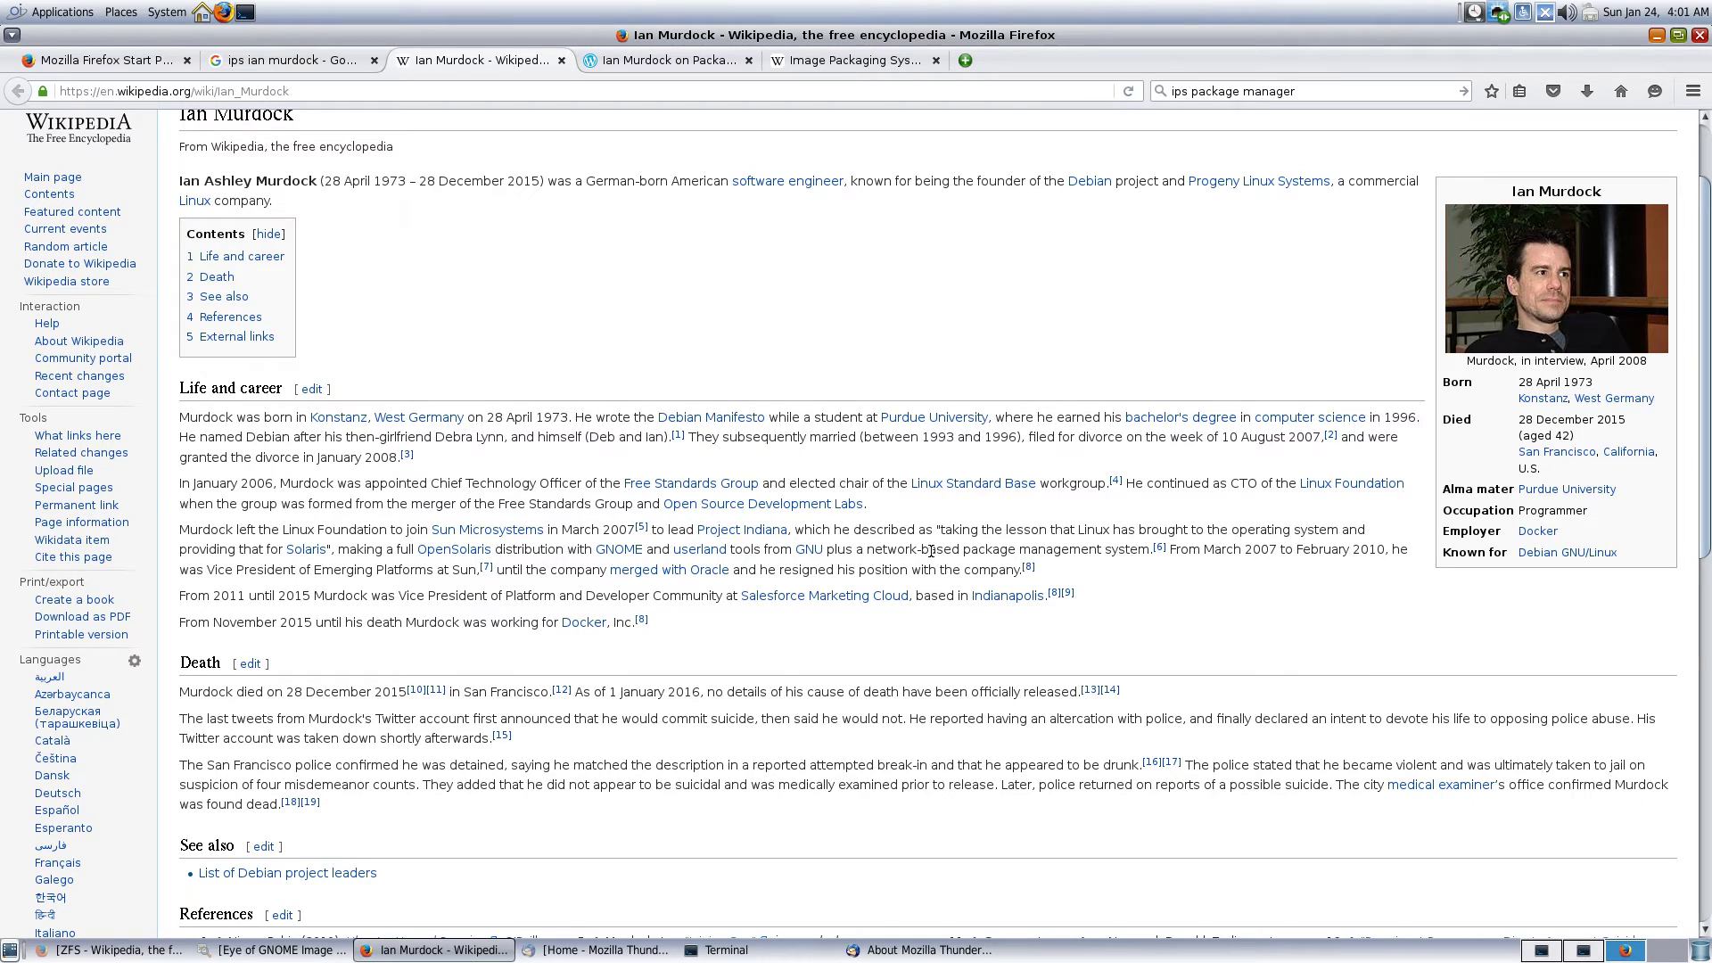
Highlight the passage from Murdock leaving the Linux Foundation through network-based package management, then switch to Terminal
{"action": "left_click_drag", "start_coordinate": [905, 550], "coordinate": [928, 548]}
{"action": "mouse_move", "coordinate": [227, 528]}
{"action": "left_mouse_down"}
{"action": "mouse_move", "coordinate": [879, 530]}
{"action": "mouse_move", "coordinate": [577, 548]}
{"action": "left_mouse_up"}
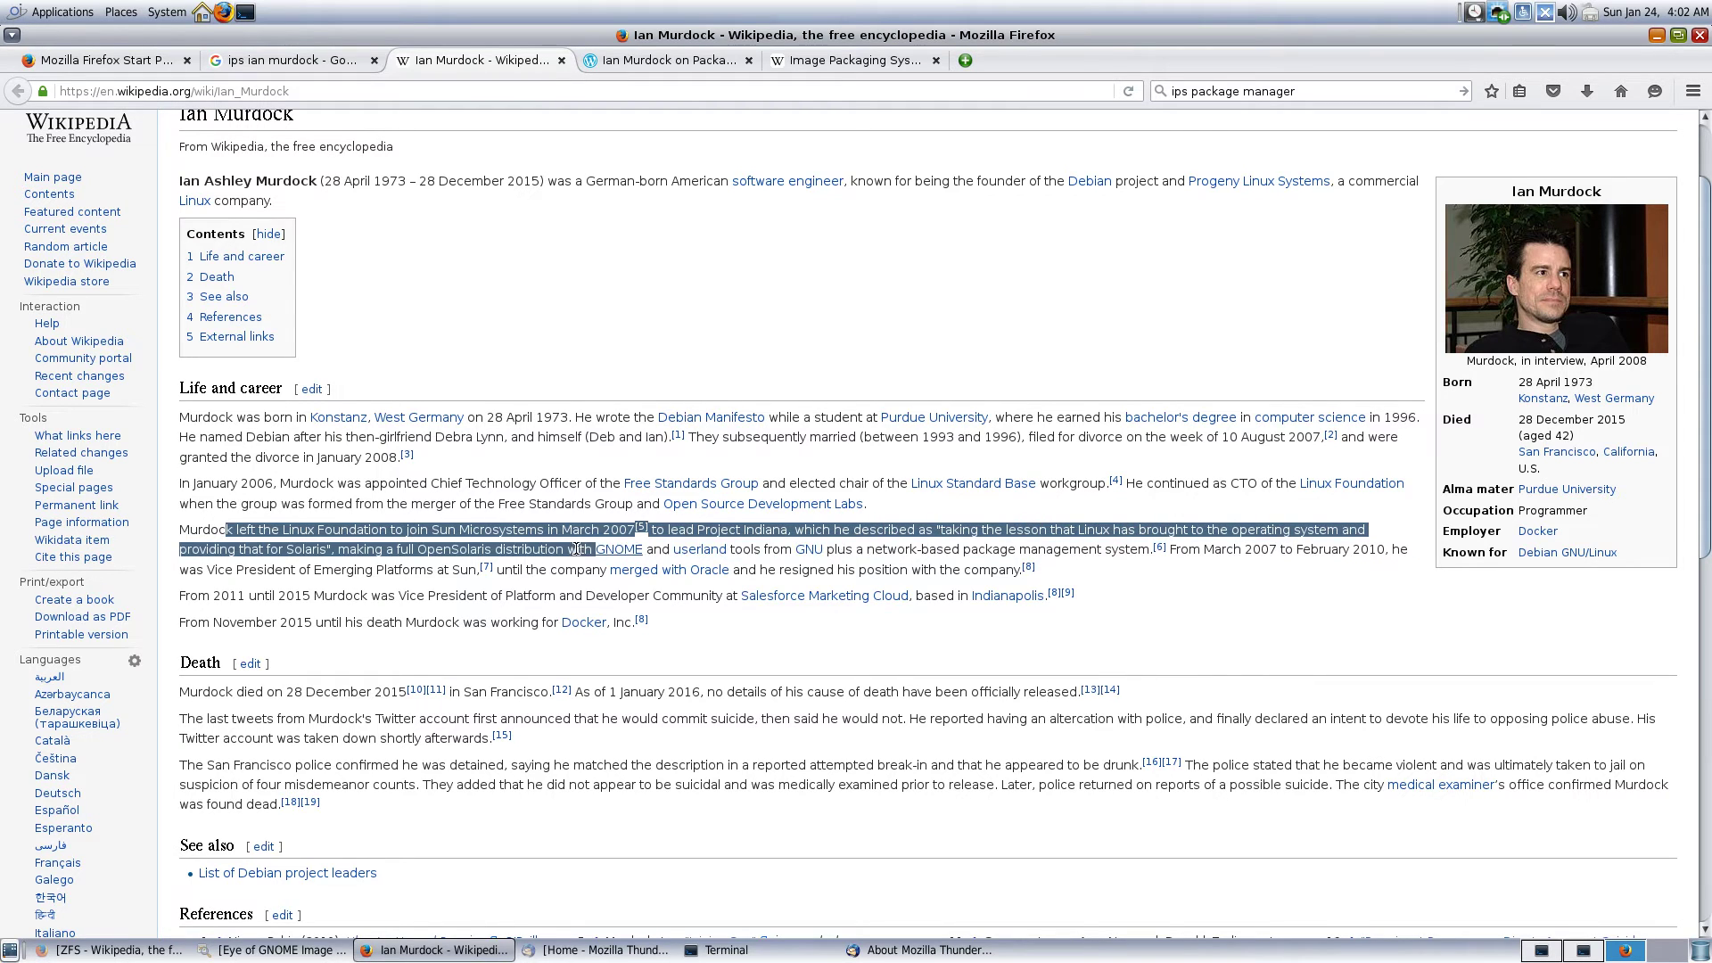
{"action": "left_click_drag", "start_coordinate": [577, 548], "coordinate": [886, 549]}
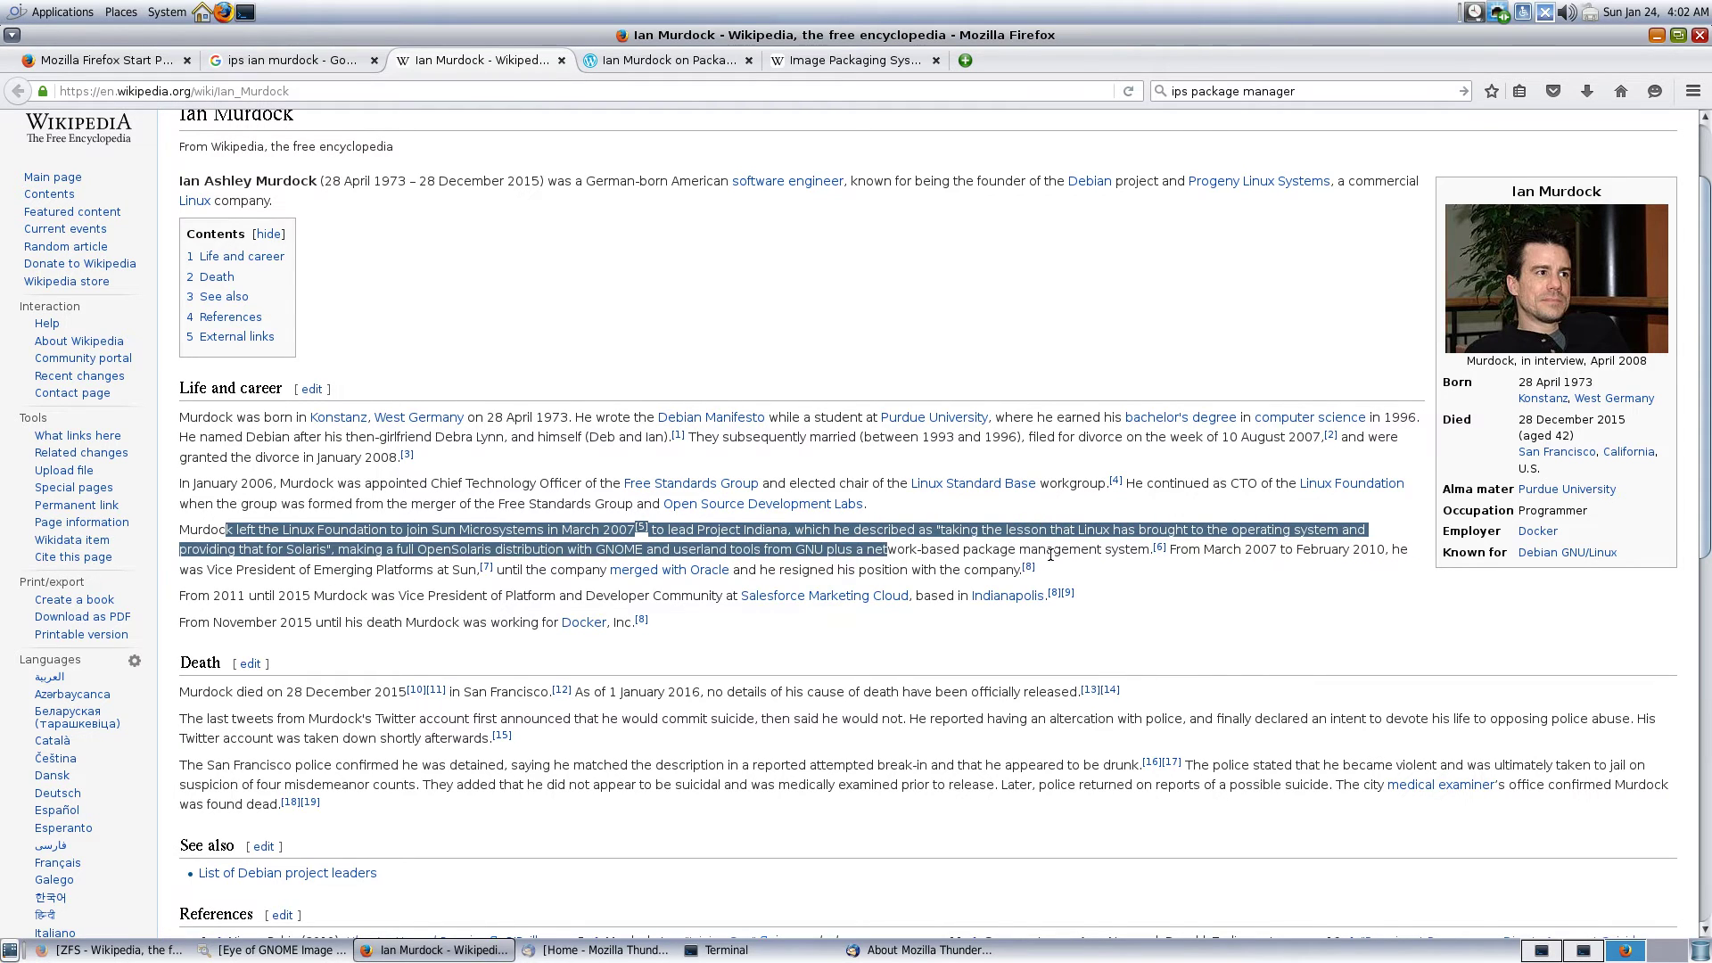
{"action": "left_click_drag", "start_coordinate": [1052, 554], "coordinate": [1080, 562]}
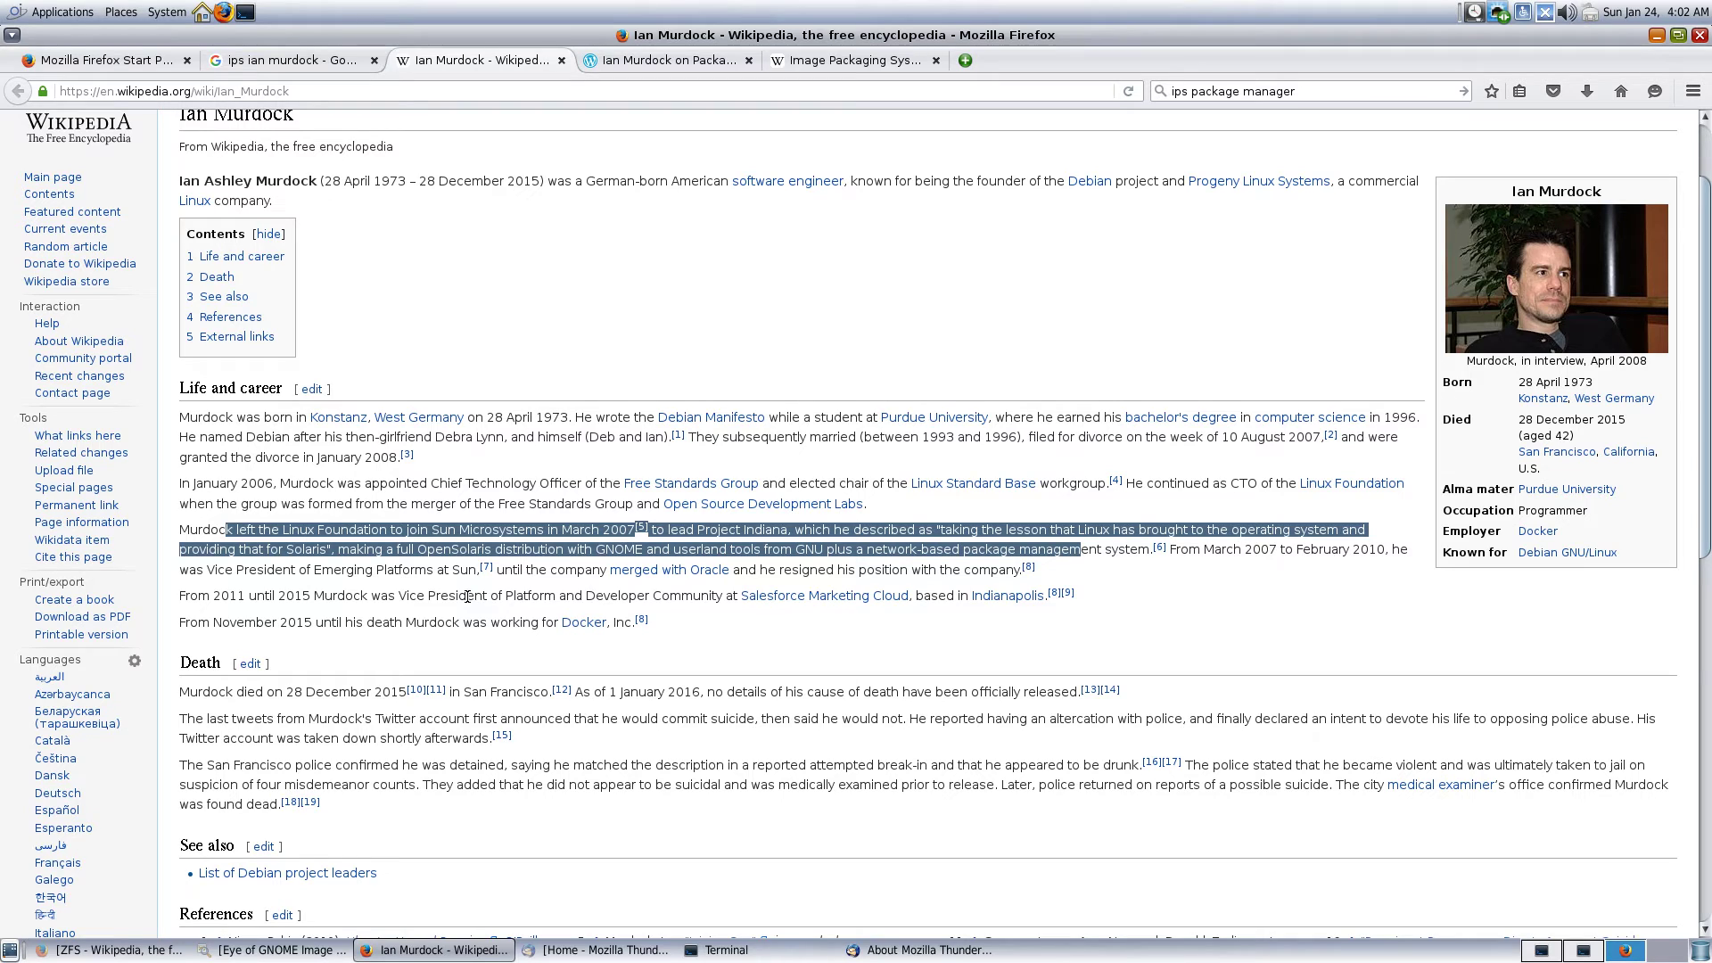
{"action": "left_click", "coordinate": [777, 949]}
Quit the pkg manual and search packages for 'libreoffice', then for 'libre'
{"action": "left_click", "coordinate": [731, 951]}
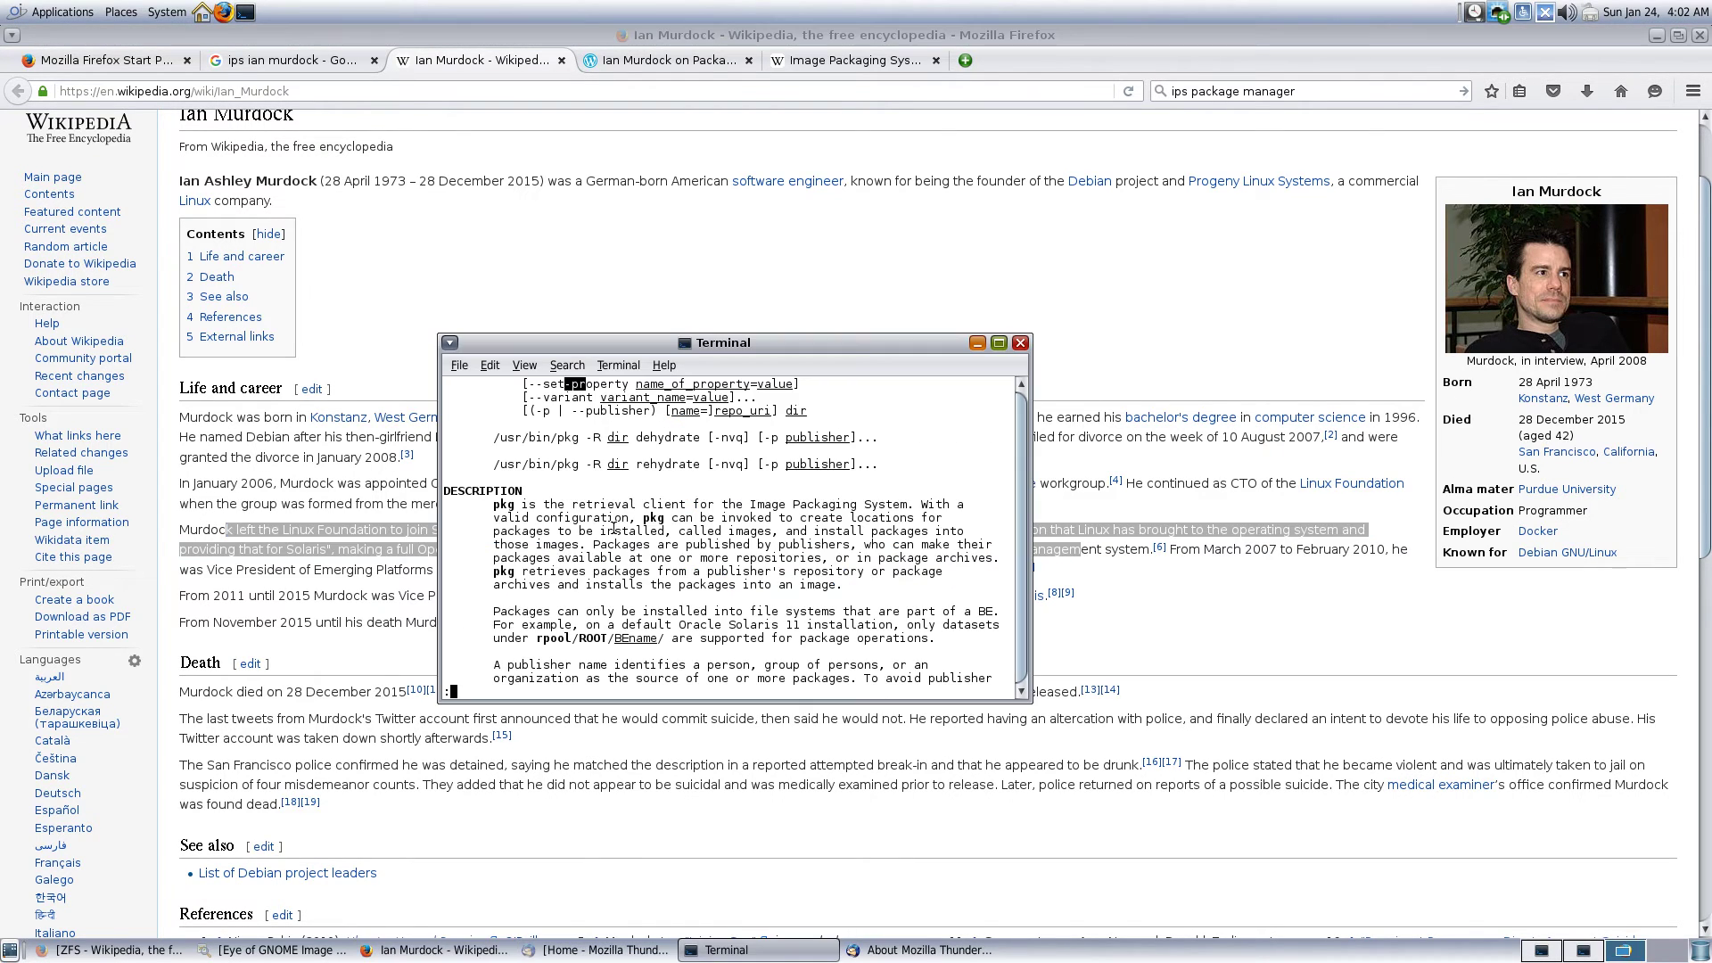
{"action": "key", "text": "q"}
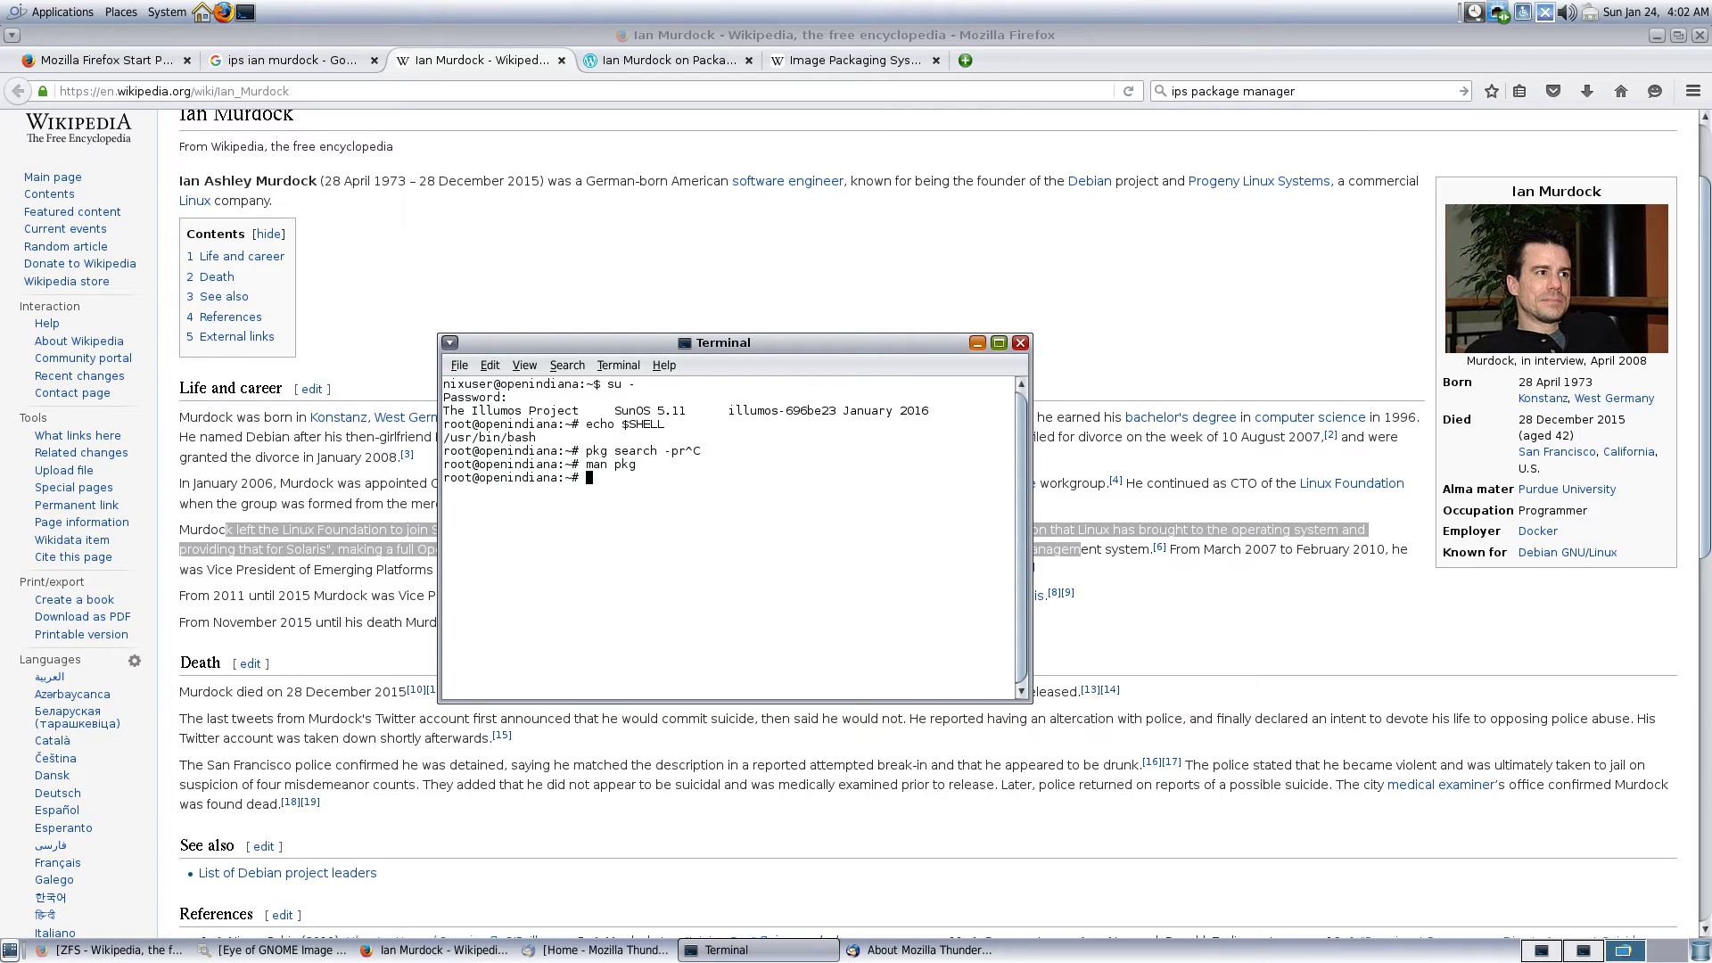
{"action": "type", "text": "pkg search -"}
{"action": "type", "text": "pr libreoff"}
{"action": "type", "text": "ice"}
{"action": "key", "text": "Return"}
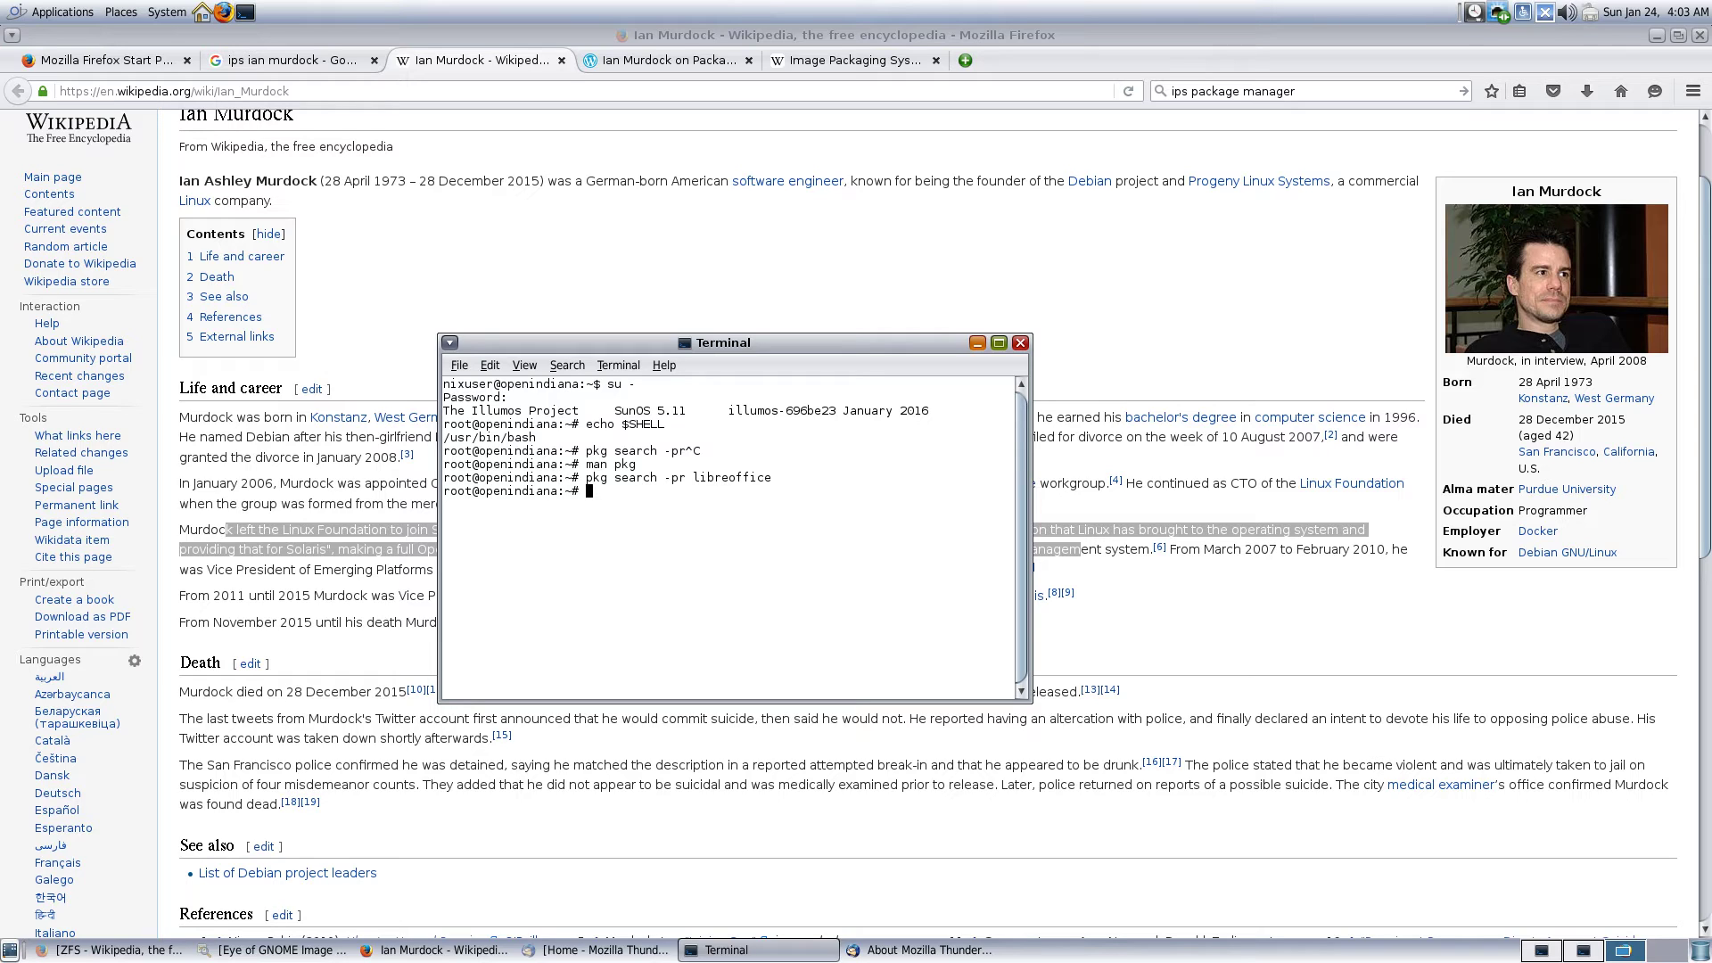
{"action": "key", "text": "Up"}
{"action": "key", "text": "BackSpace"}
{"action": "key", "text": "BackSpace"}
{"action": "key", "text": "BackSpace"}
{"action": "key", "text": "BackSpace"}
{"action": "key", "text": "BackSpace"}
{"action": "key", "text": "BackSpace"}
{"action": "key", "text": "Return"}
Search packages for 'office', then start installing the openoffice package as root
{"action": "key", "text": "Up"}
{"action": "key", "text": "BackSpace"}
{"action": "key", "text": "BackSpace"}
{"action": "key", "text": "BackSpace"}
{"action": "key", "text": "BackSpace"}
{"action": "type", "text": "of"}
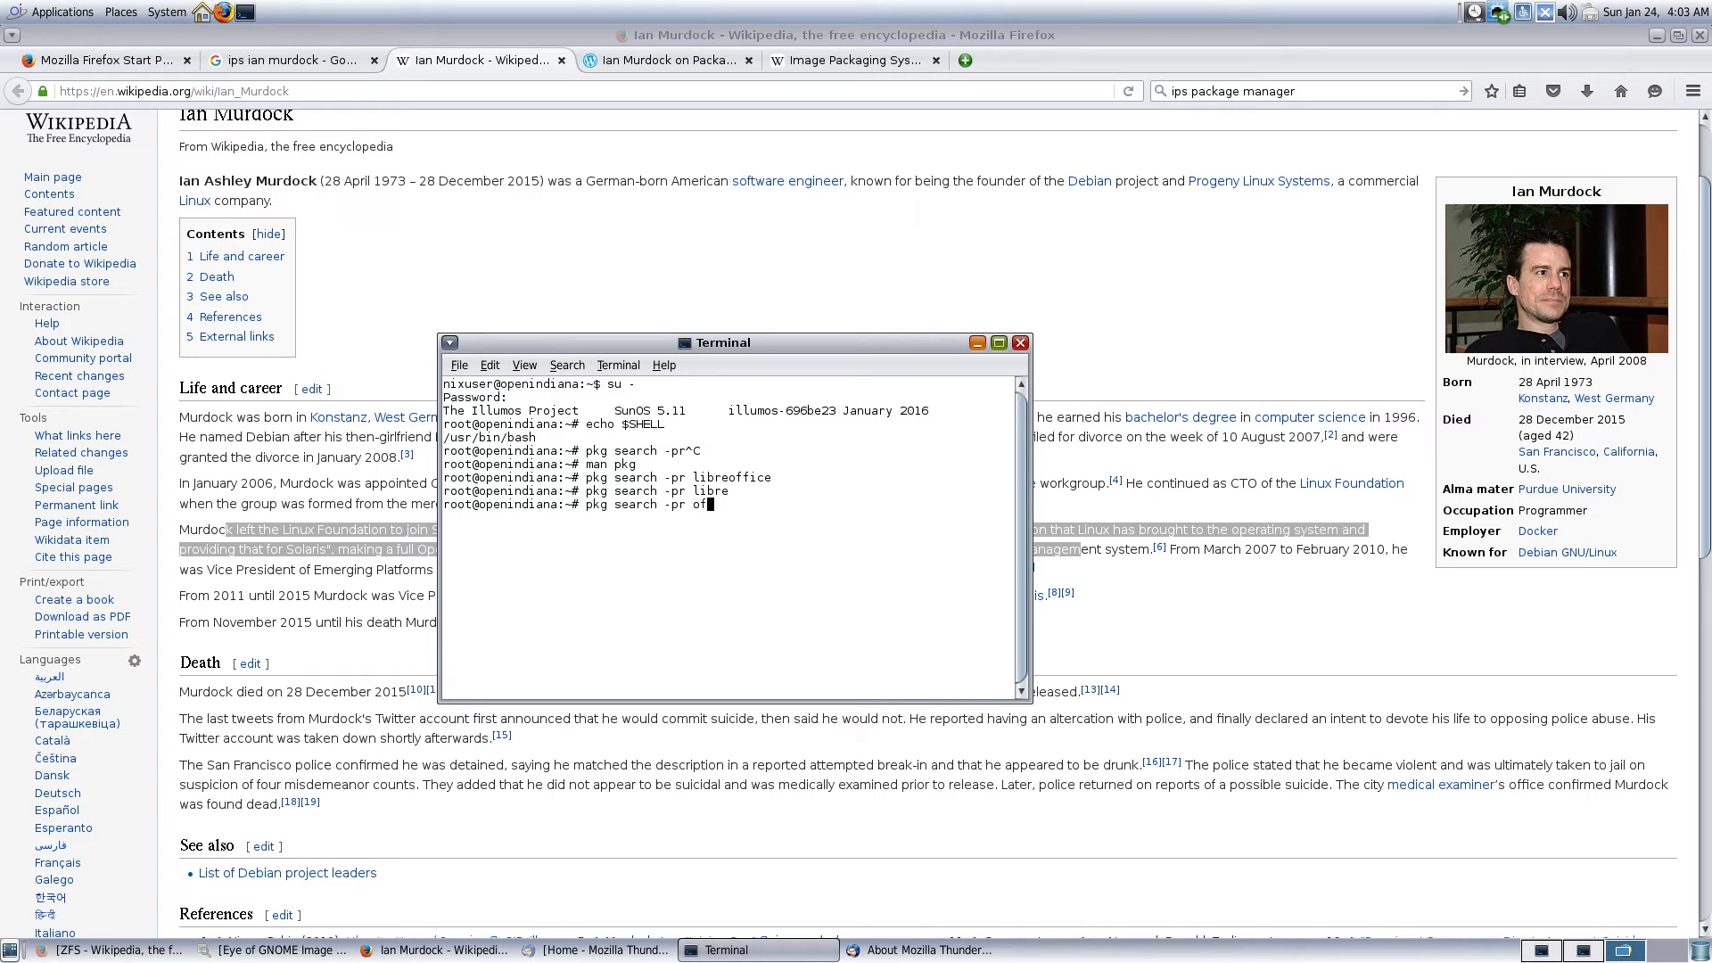
{"action": "type", "text": "fice"}
{"action": "key", "text": "Return"}
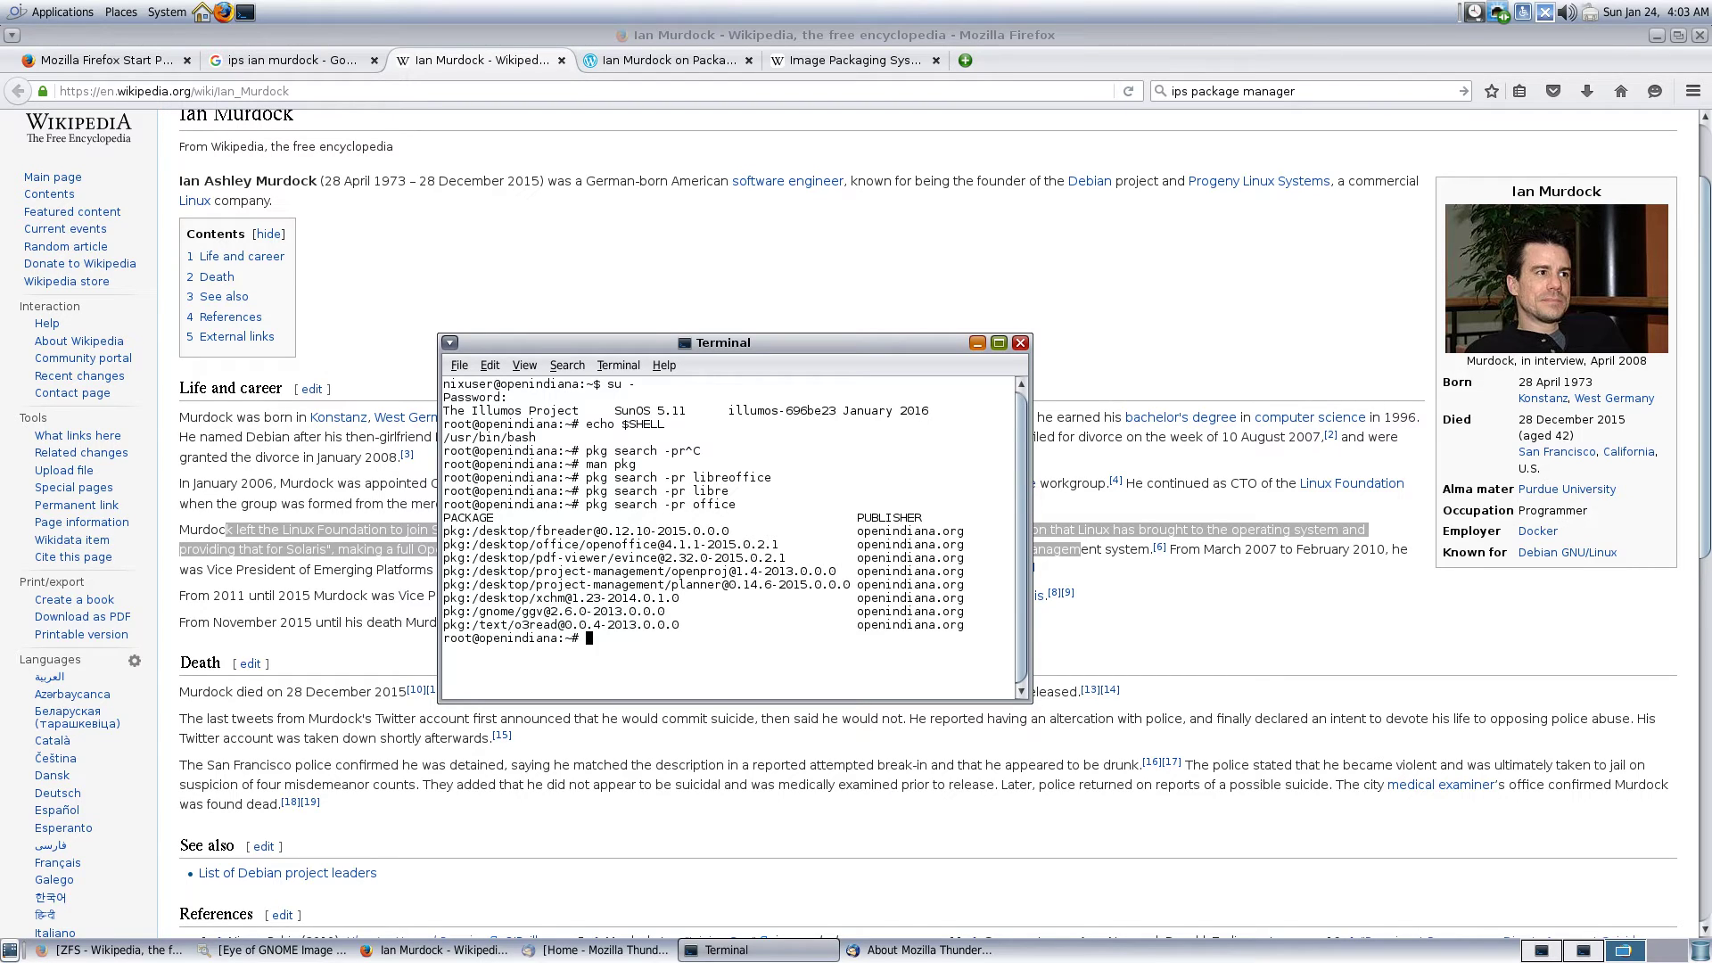
{"action": "type", "text": "pkg "}
{"action": "type", "text": "install openoffice"}
{"action": "key", "text": "Return"}
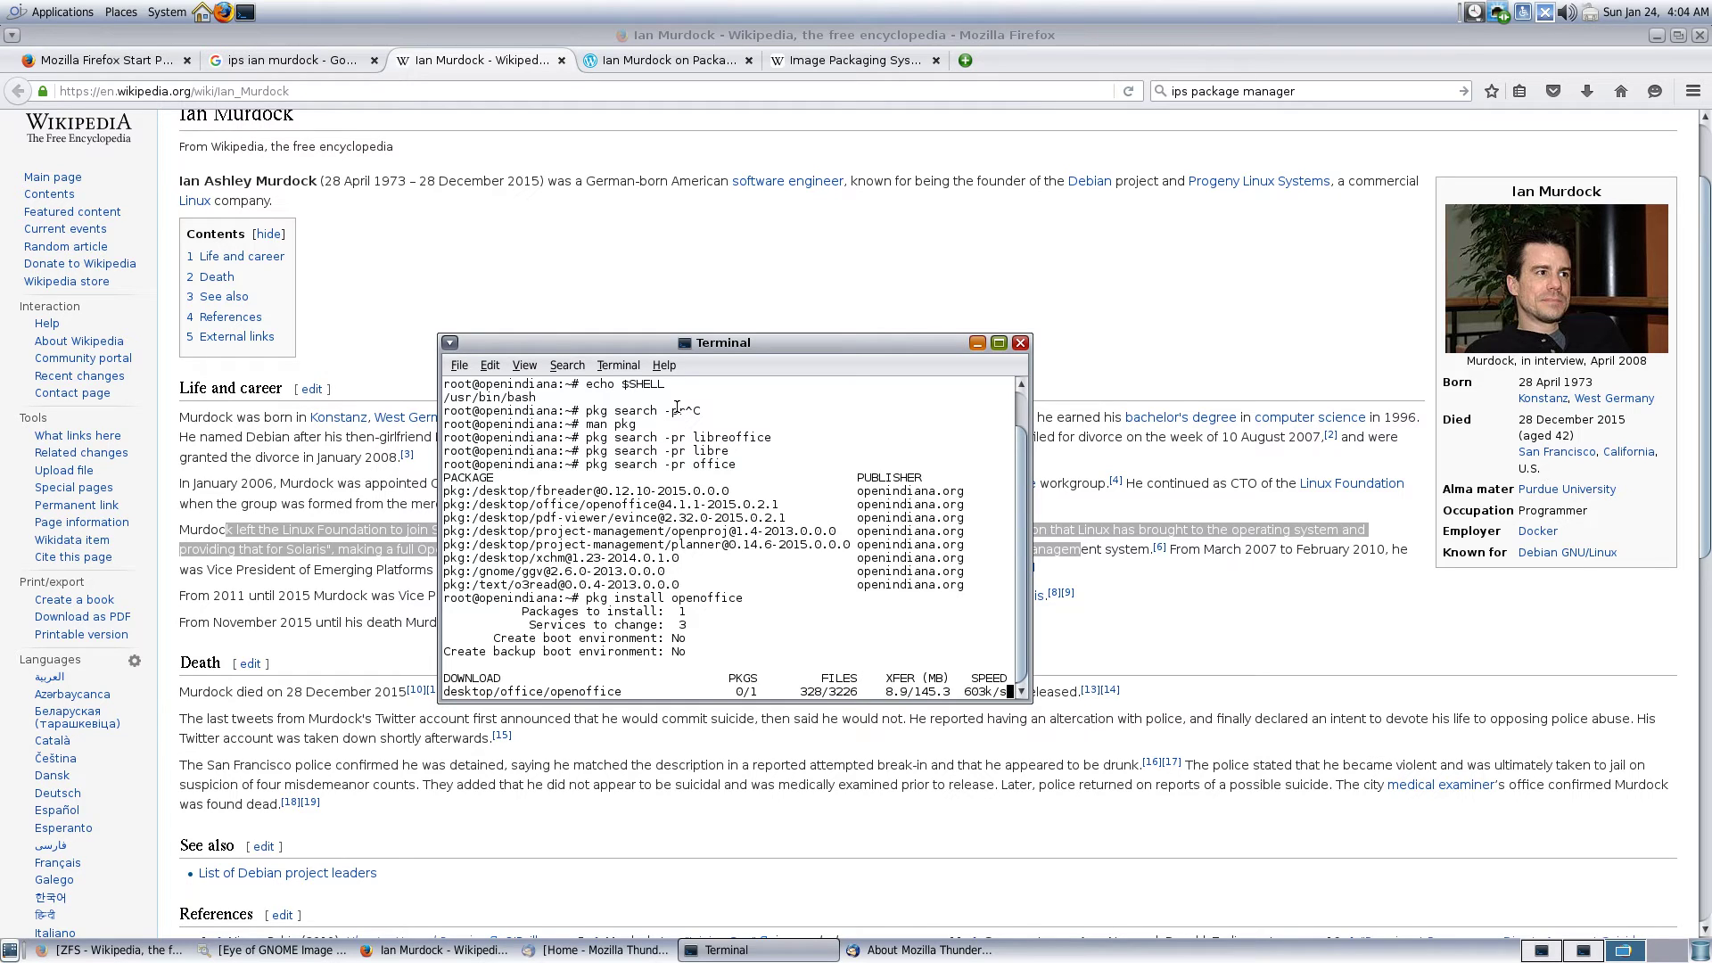
Minimize the Terminal and launch Device Driver Utility from System Tools to scan hardware
{"action": "left_click", "coordinate": [978, 345]}
{"action": "left_click", "coordinate": [62, 12]}
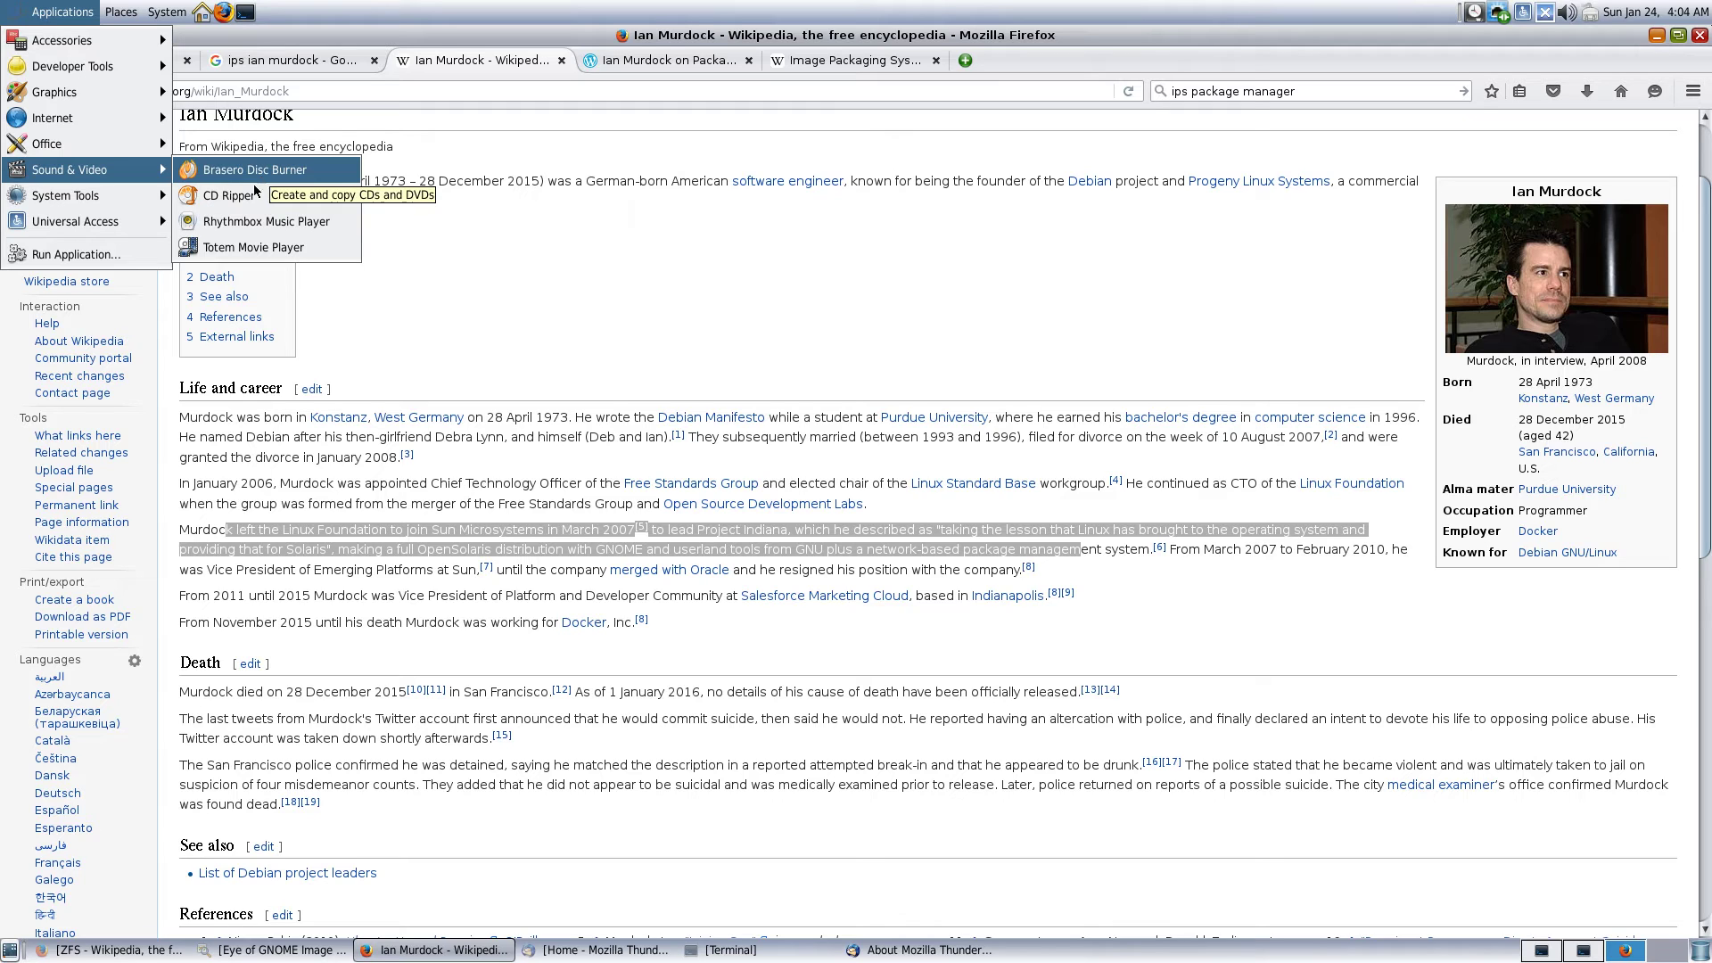
{"action": "mouse_move", "coordinate": [64, 195]}
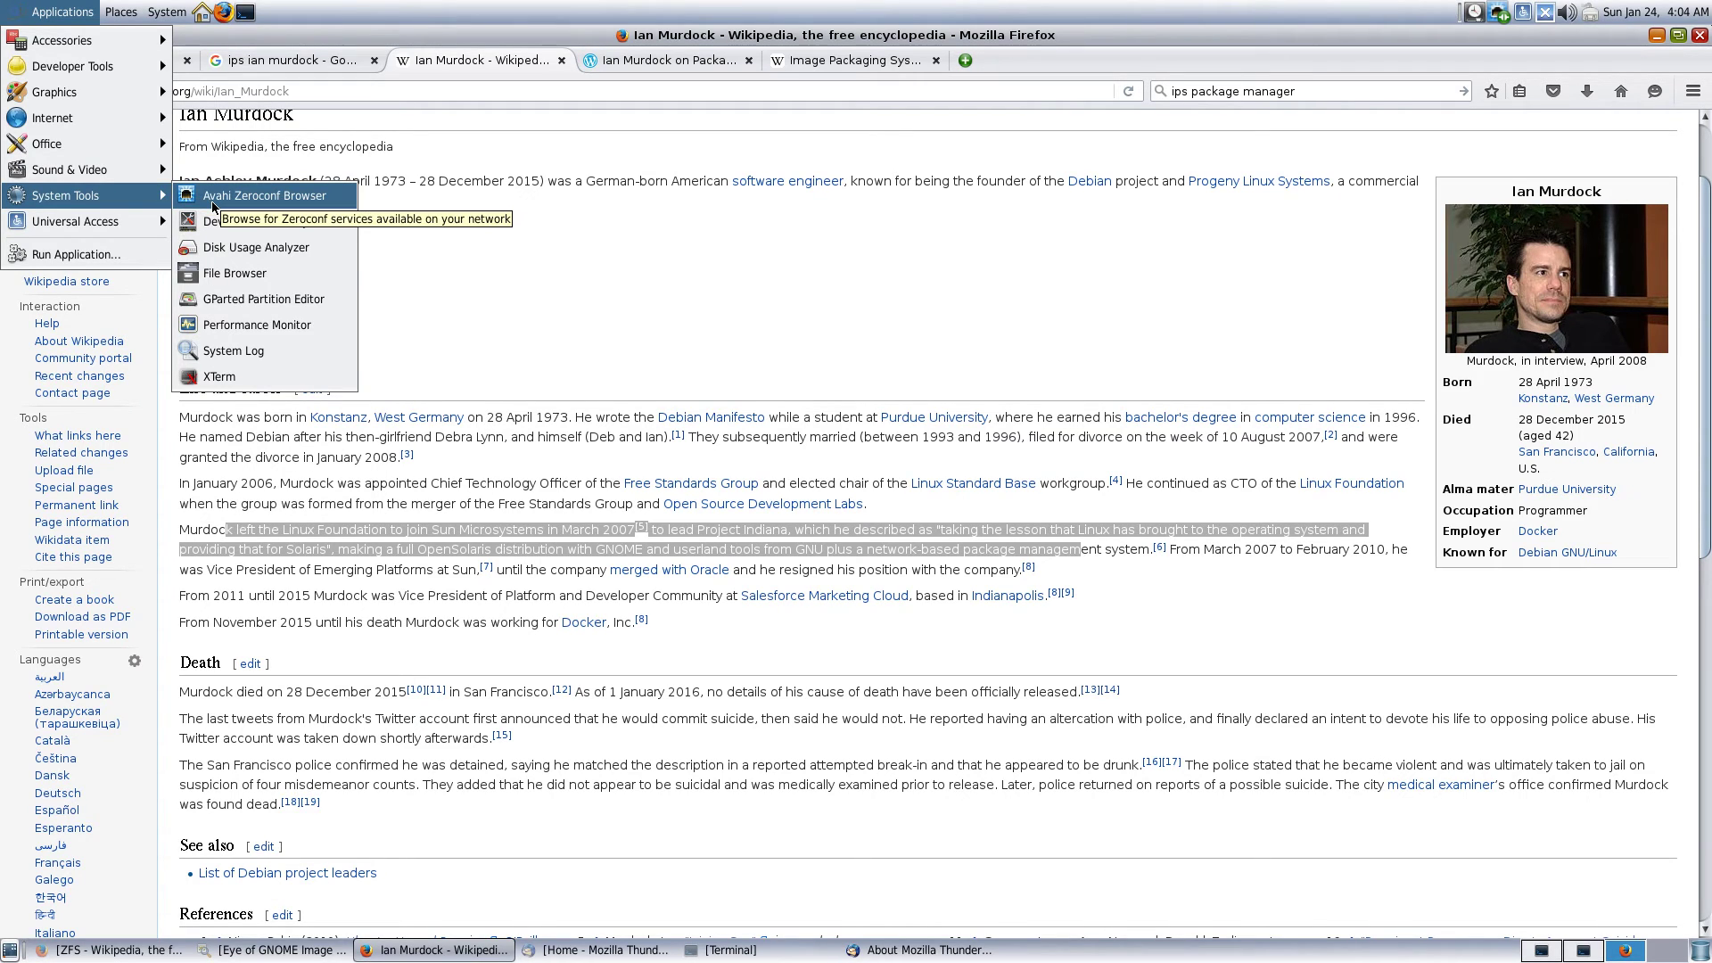
{"action": "left_click", "coordinate": [258, 231]}
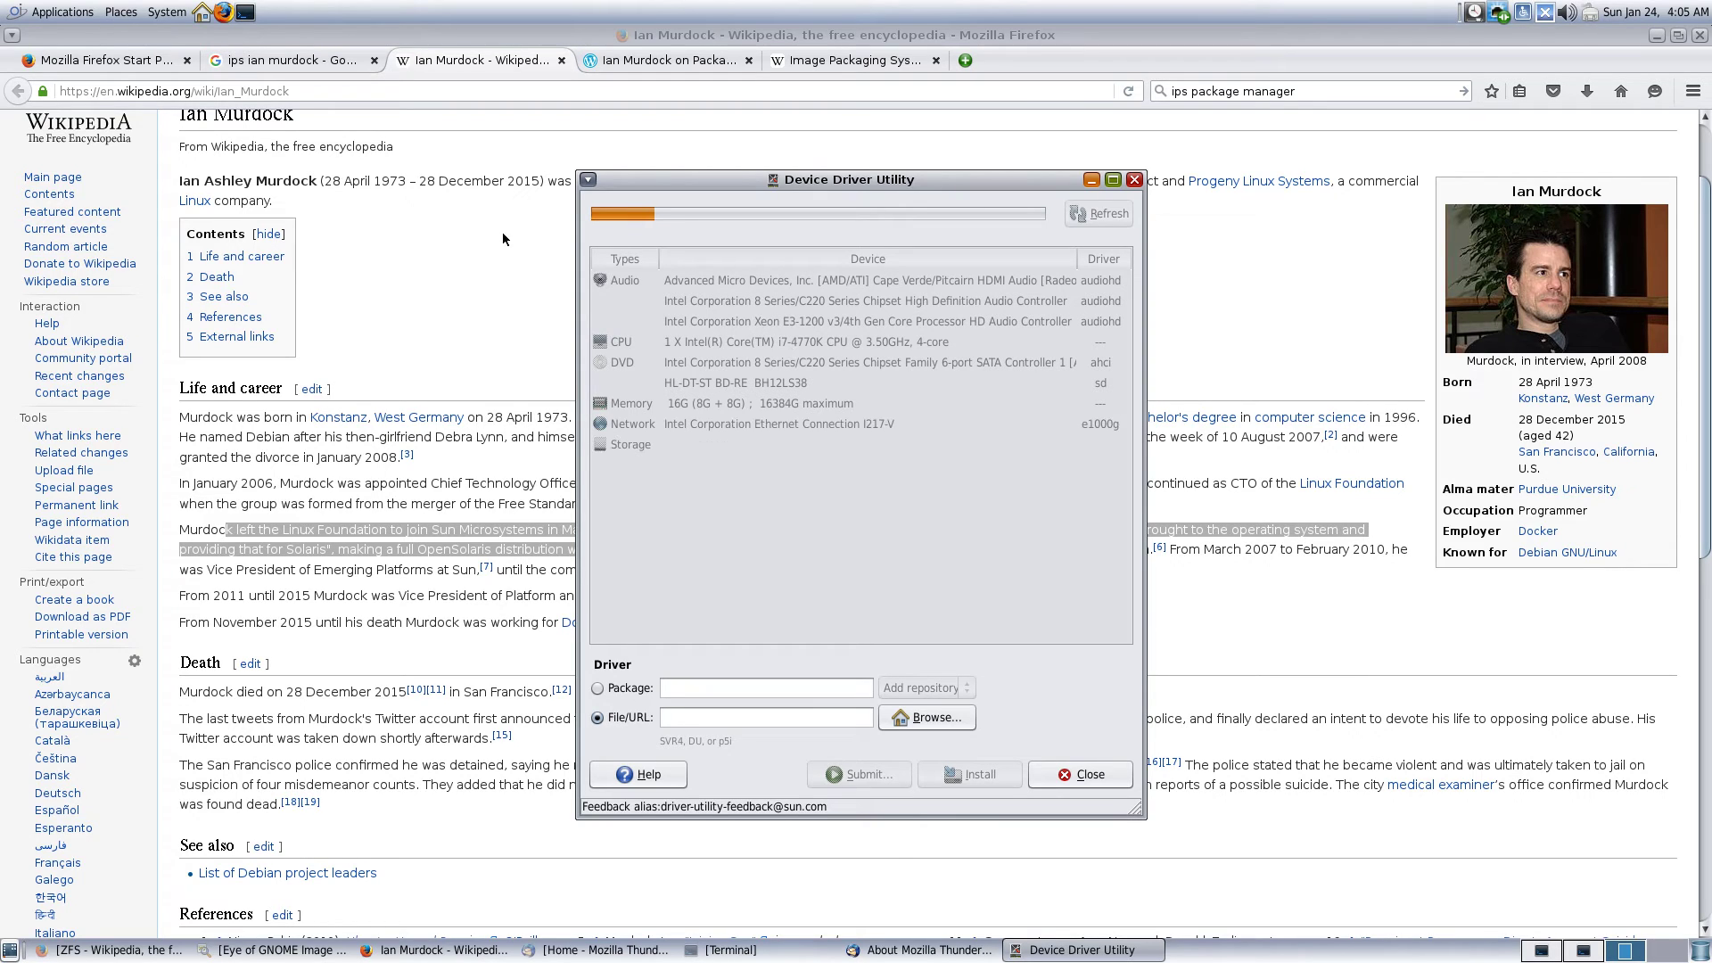
{"action": "left_click", "coordinate": [63, 11]}
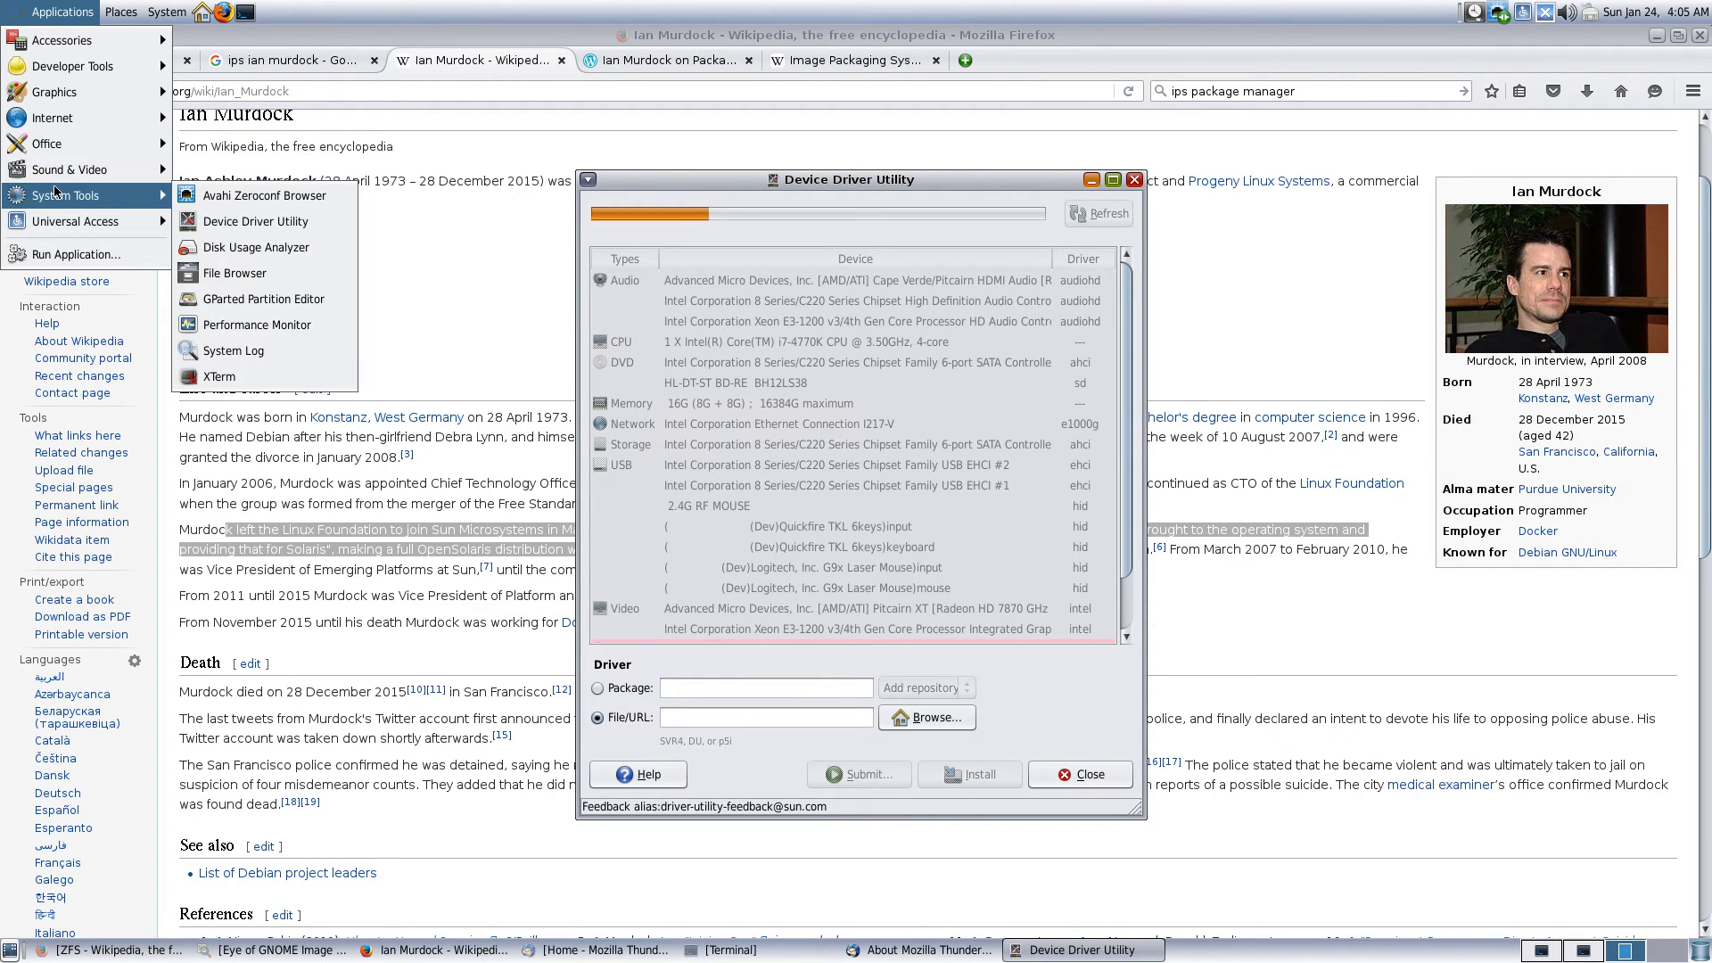
Check Disk Usage Analyzer's 8.8 GB of 429.8 GB used, minimize it, and launch File Browser
{"action": "left_click", "coordinate": [235, 252]}
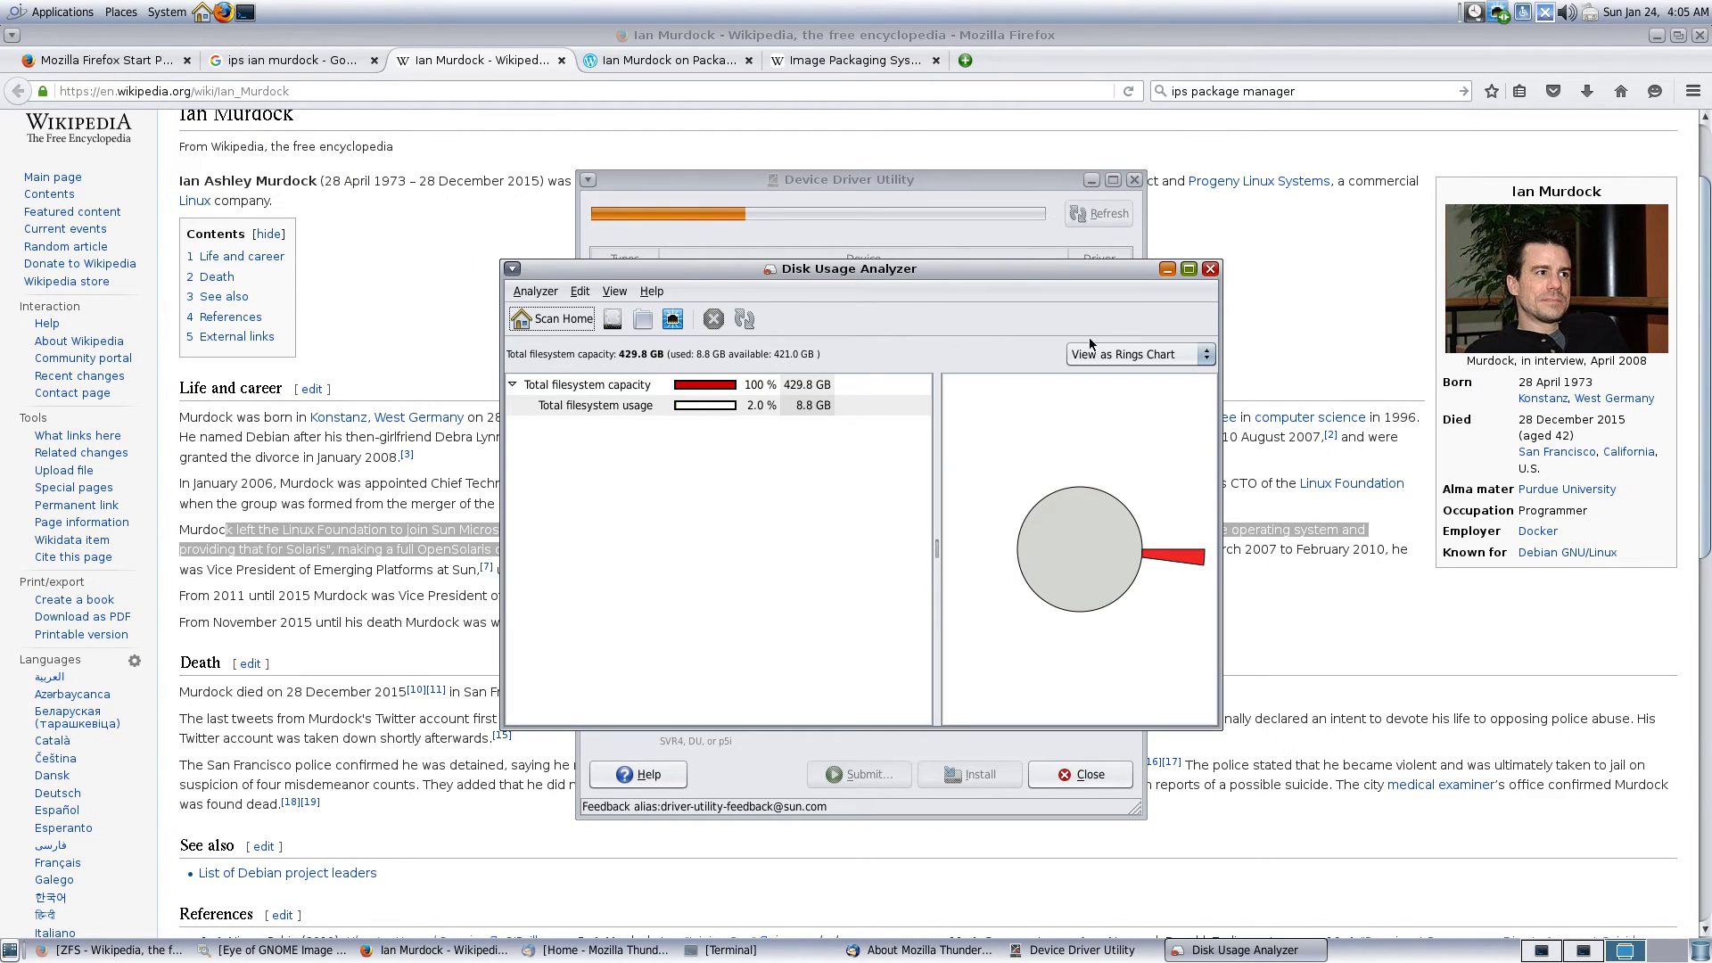
{"action": "left_click", "coordinate": [1166, 269]}
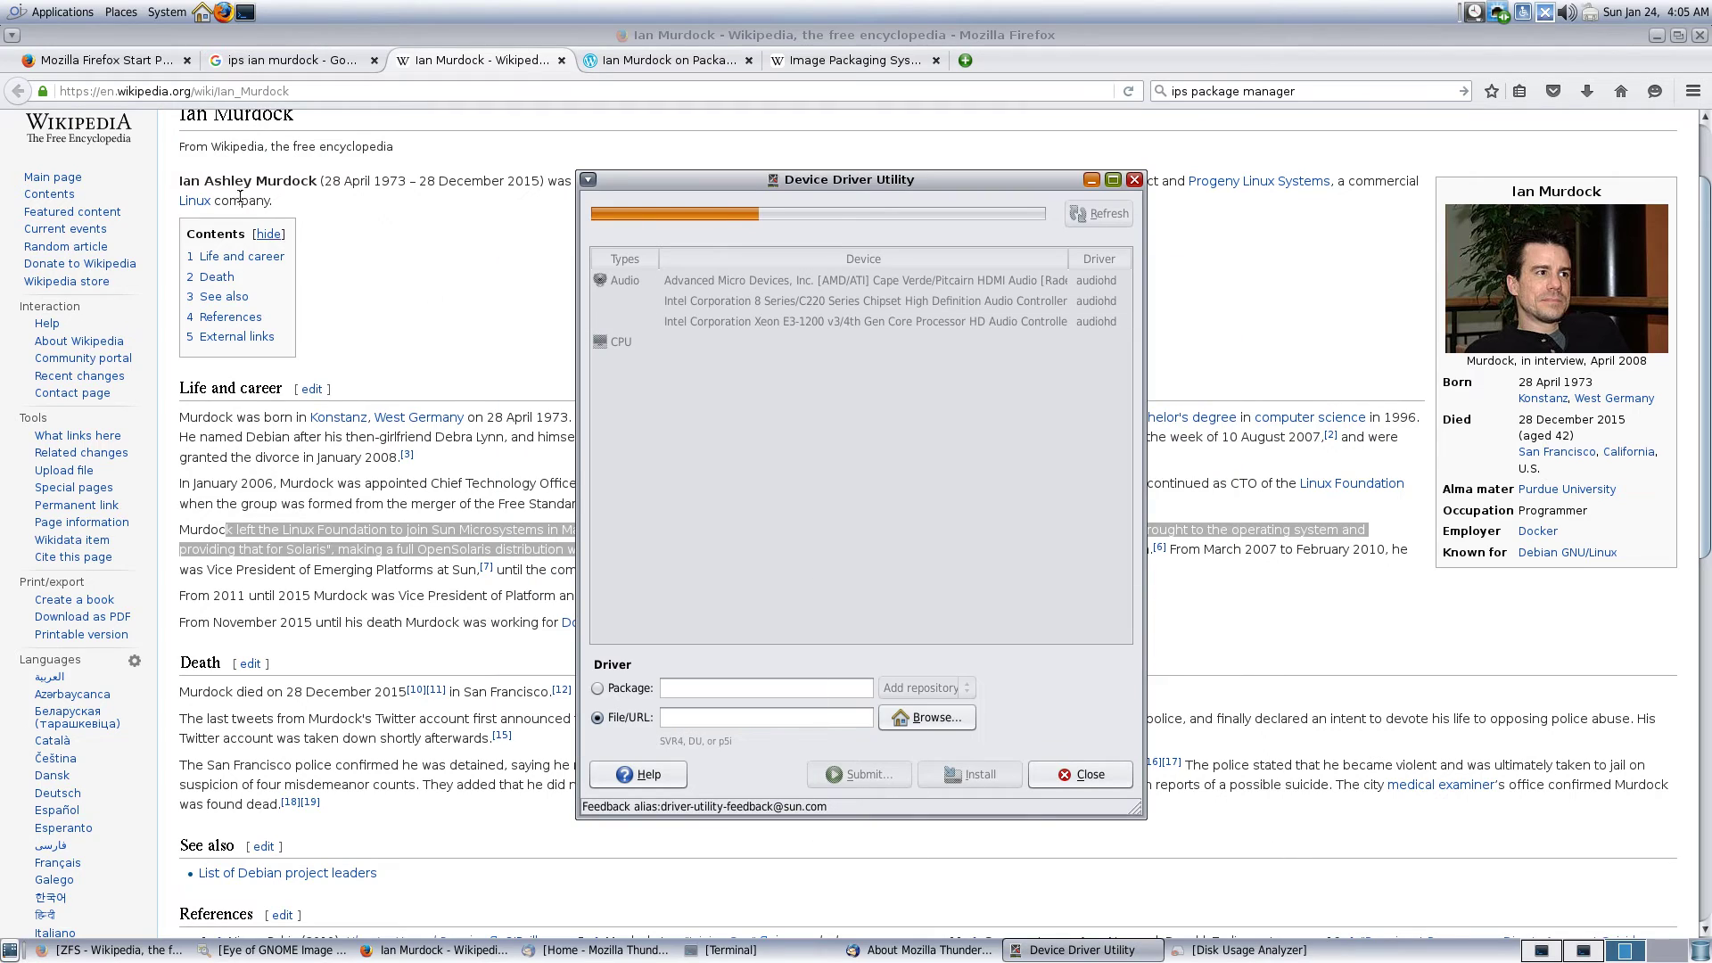
{"action": "left_click", "coordinate": [33, 8]}
{"action": "mouse_move", "coordinate": [67, 197]}
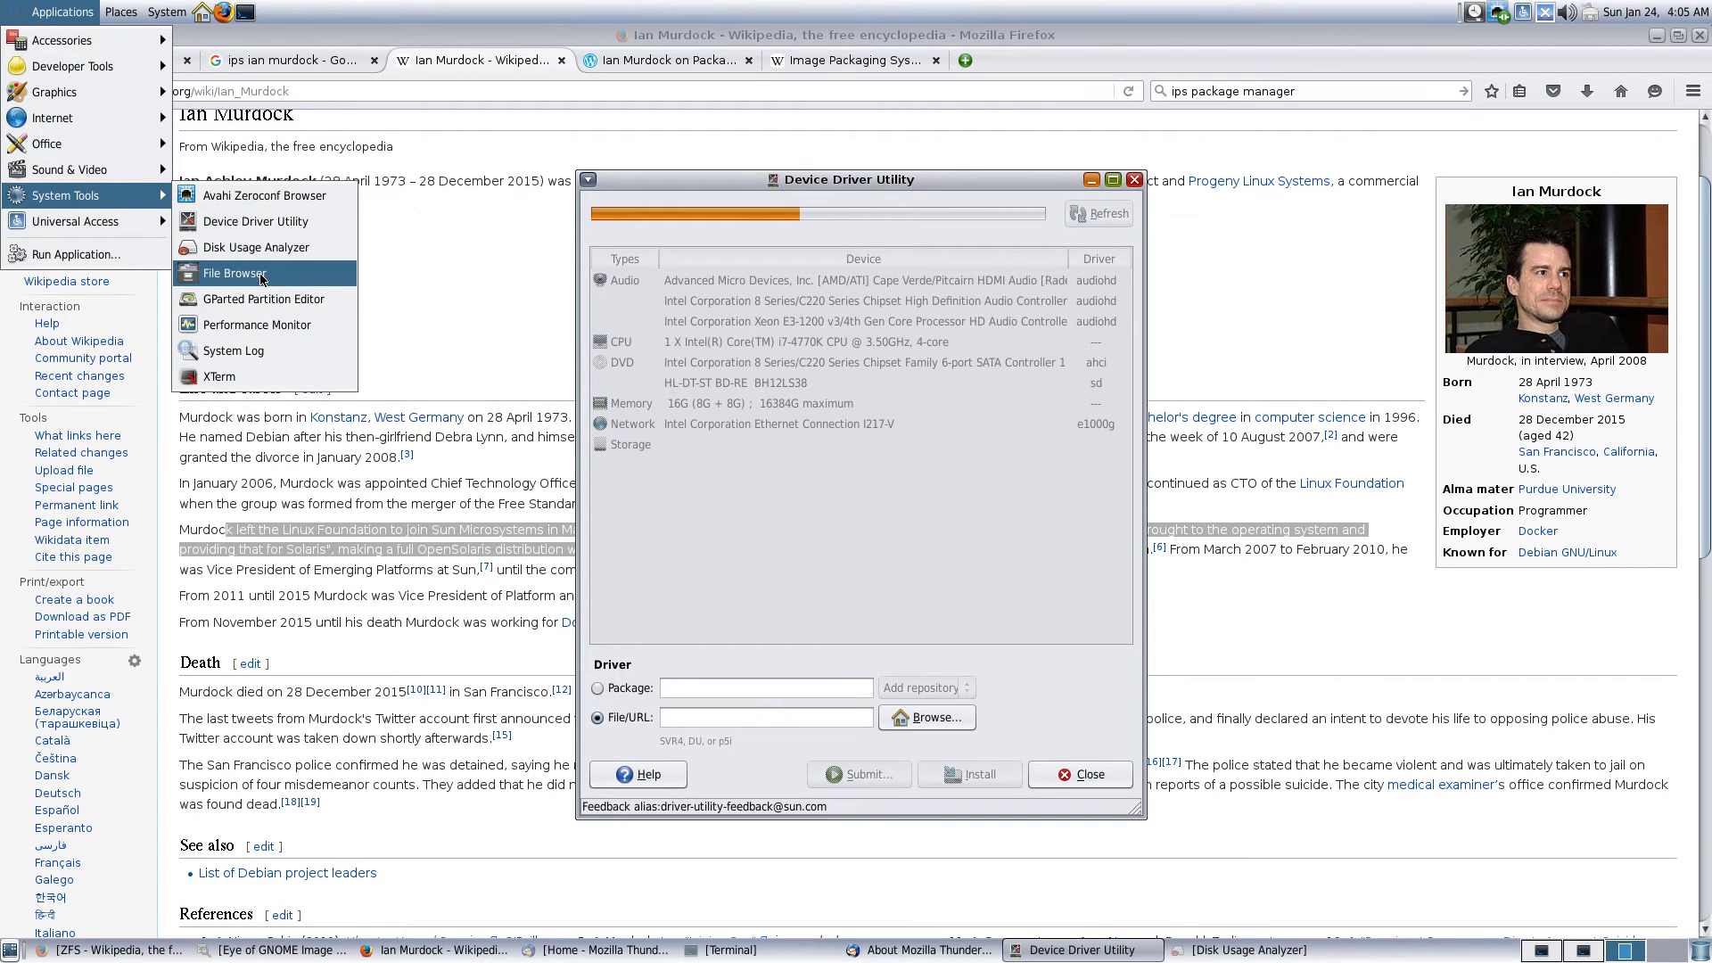
{"action": "left_click", "coordinate": [260, 273]}
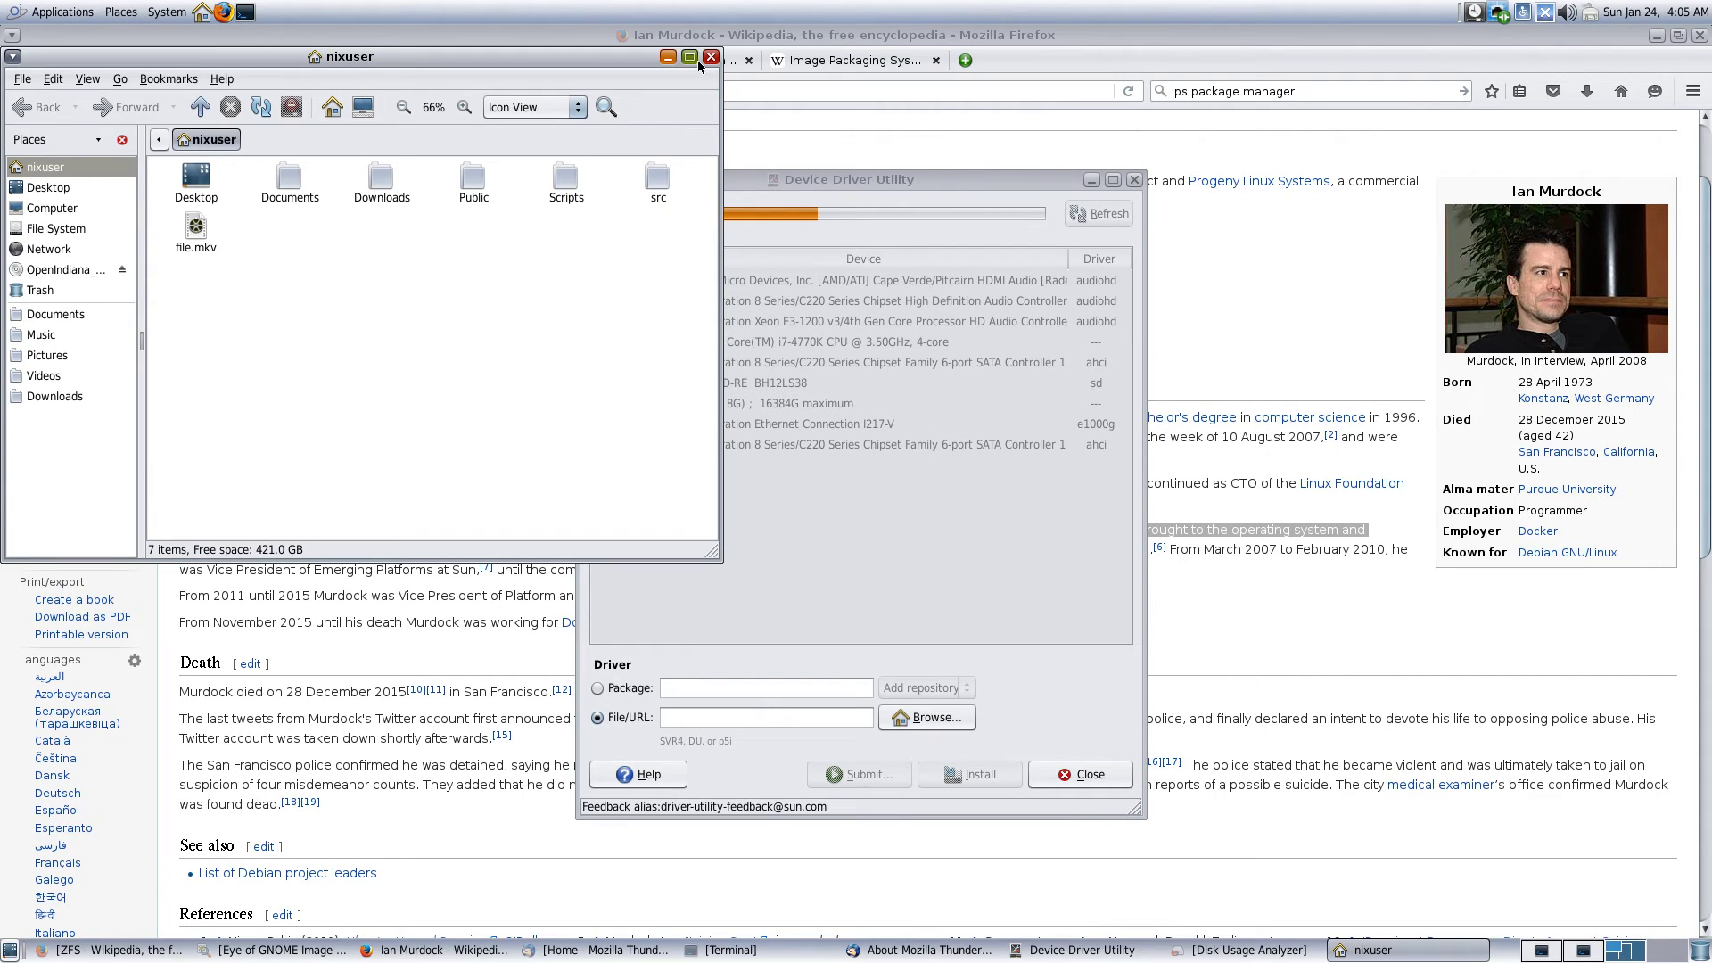
Maximize the file browser and view its About box showing Nautilus 2.32.2.1
{"action": "left_click", "coordinate": [690, 58]}
{"action": "left_click", "coordinate": [217, 58]}
{"action": "left_click", "coordinate": [238, 100]}
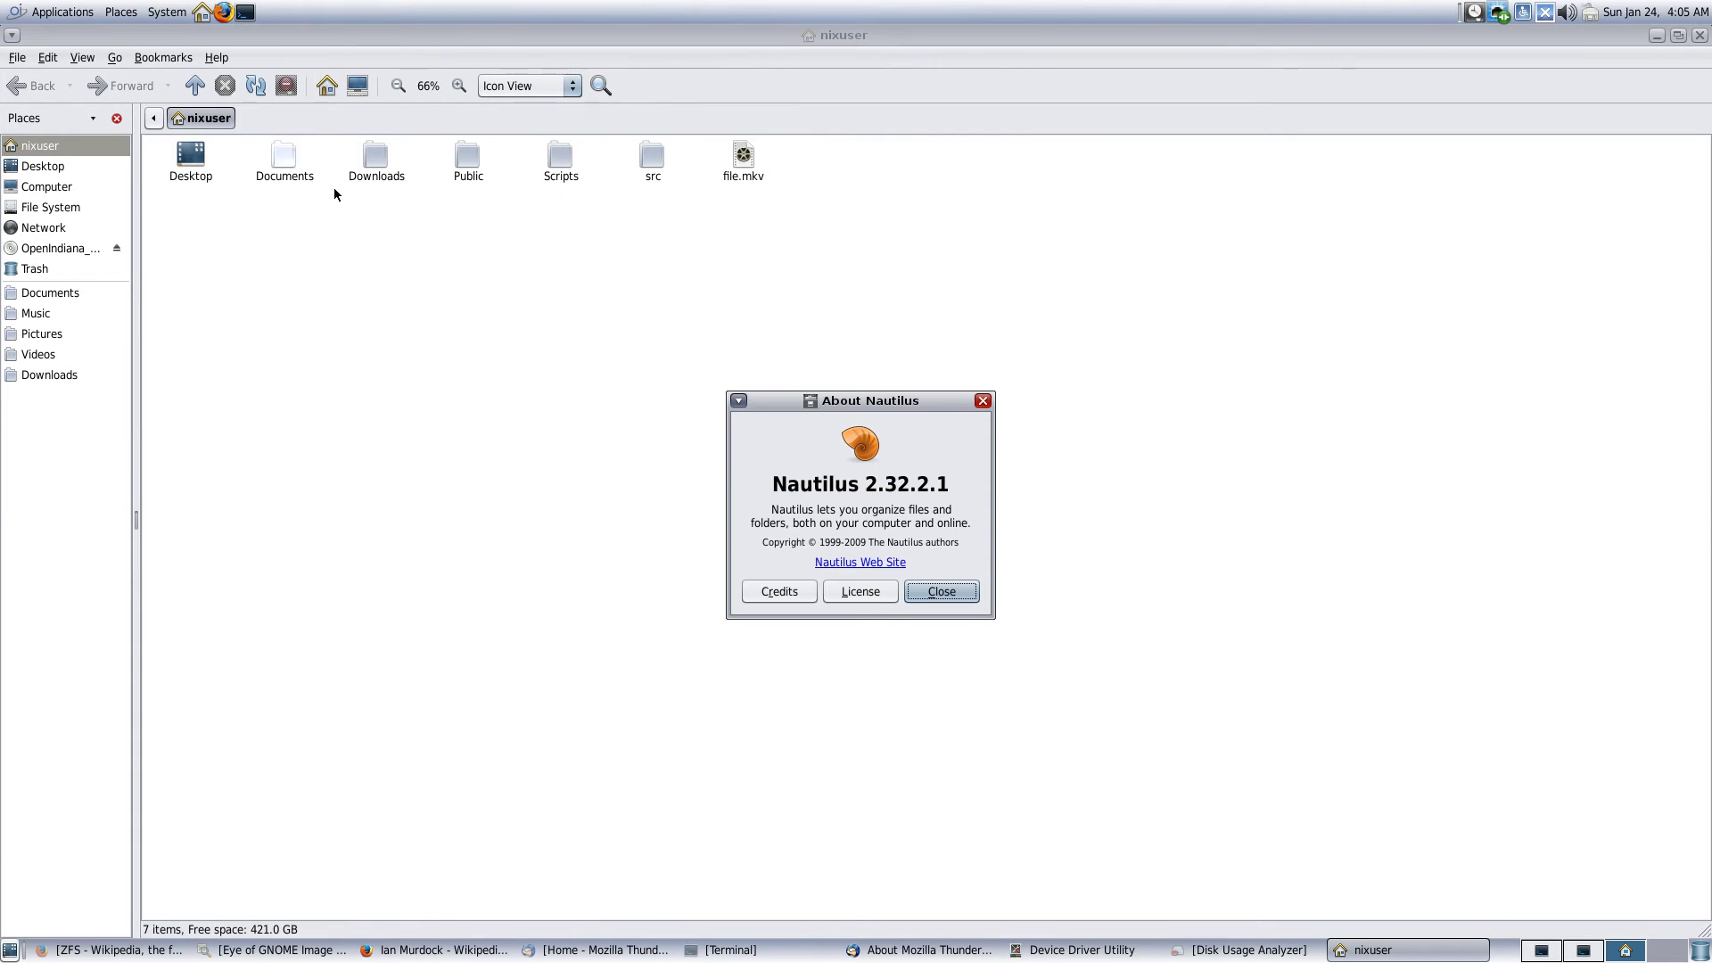
{"action": "left_click", "coordinate": [957, 591]}
Toggle the Extra Pane on and off twice with F3, ending with one pane
{"action": "key", "text": "F3"}
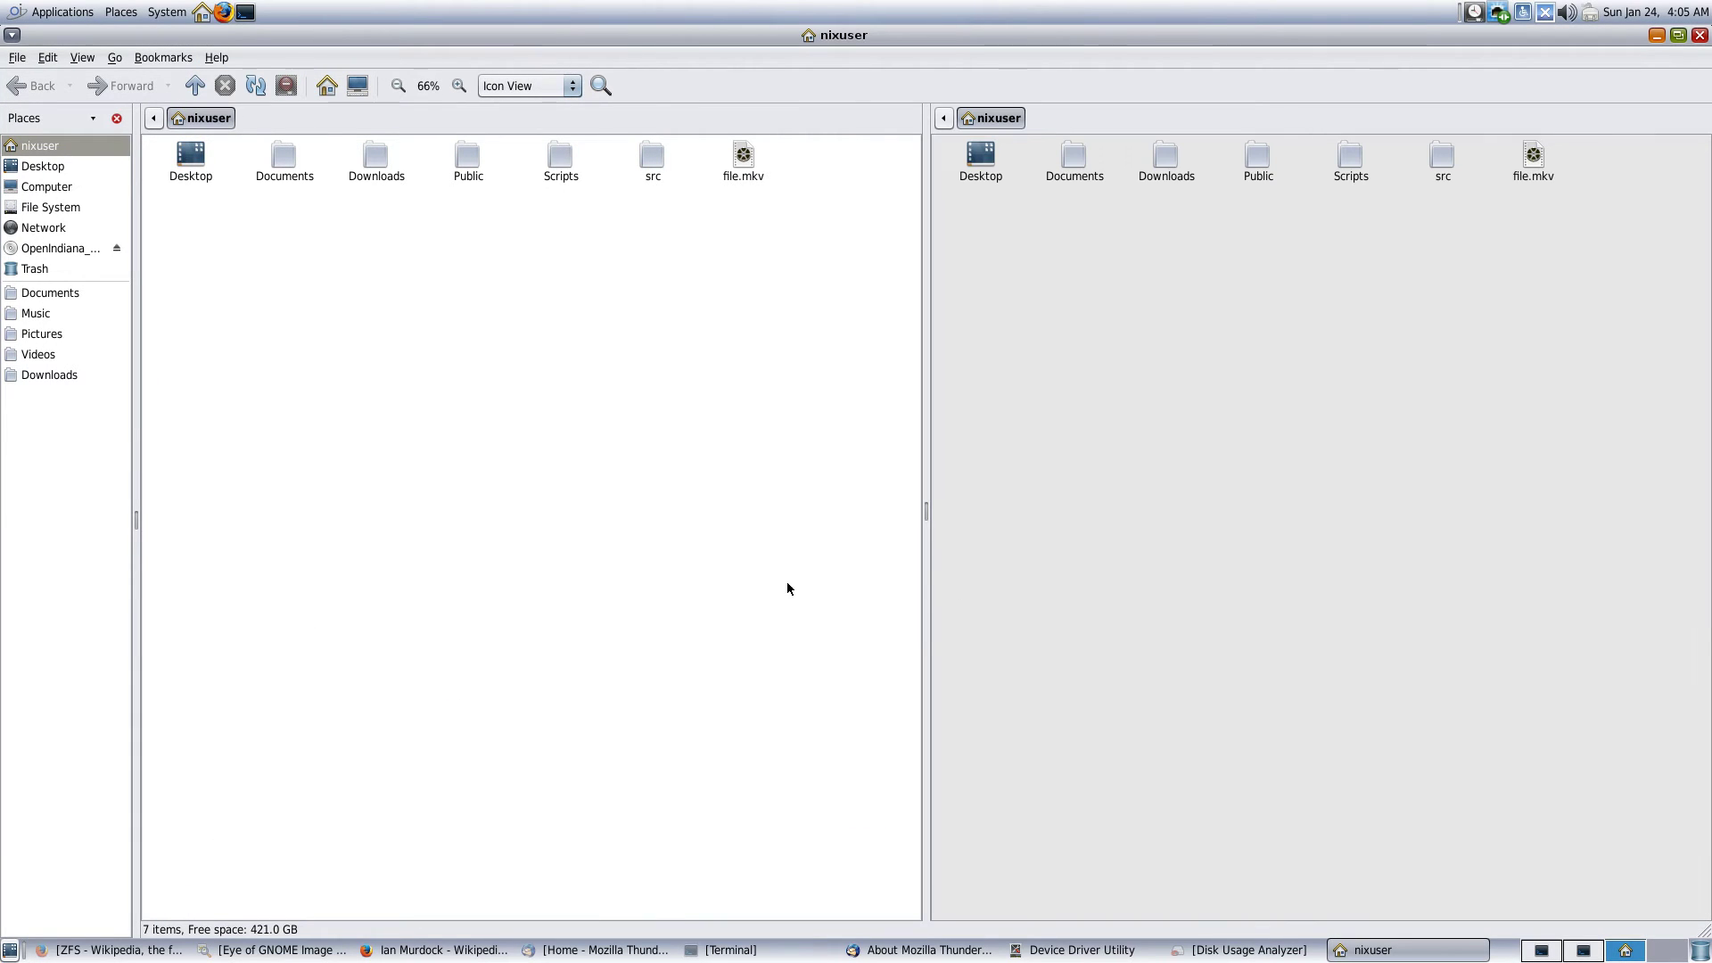
{"action": "key", "text": "F3"}
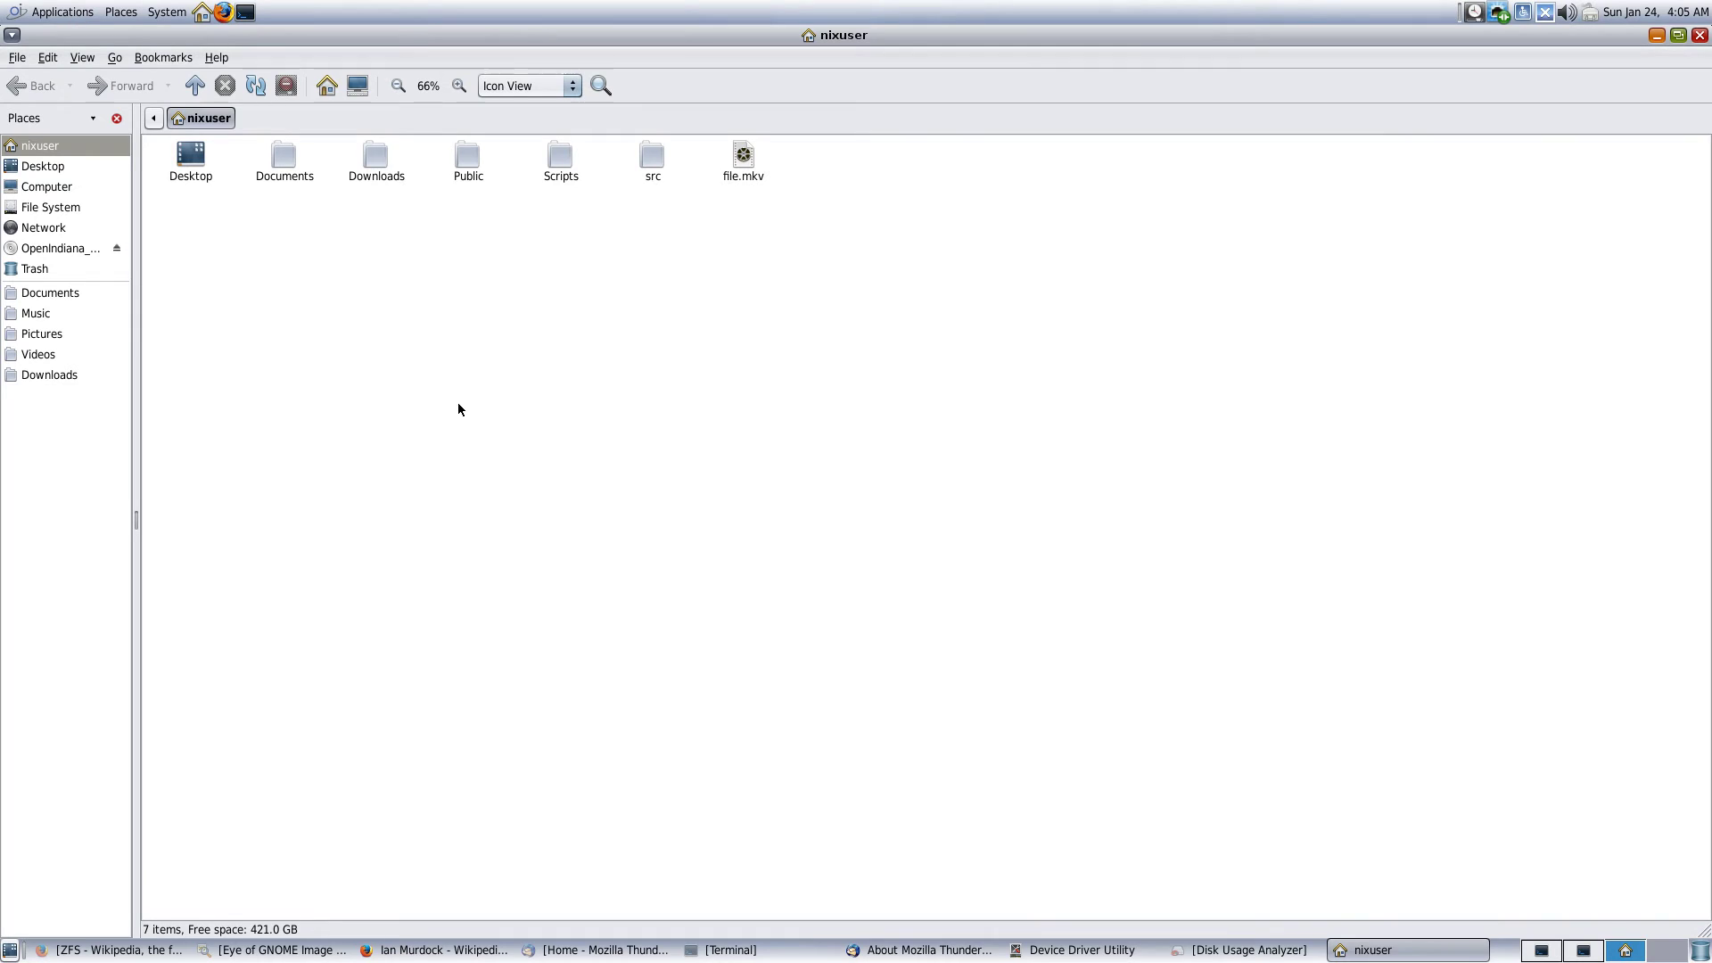
{"action": "key", "text": "F3"}
{"action": "key", "text": "F3"}
{"action": "key", "text": "F3"}
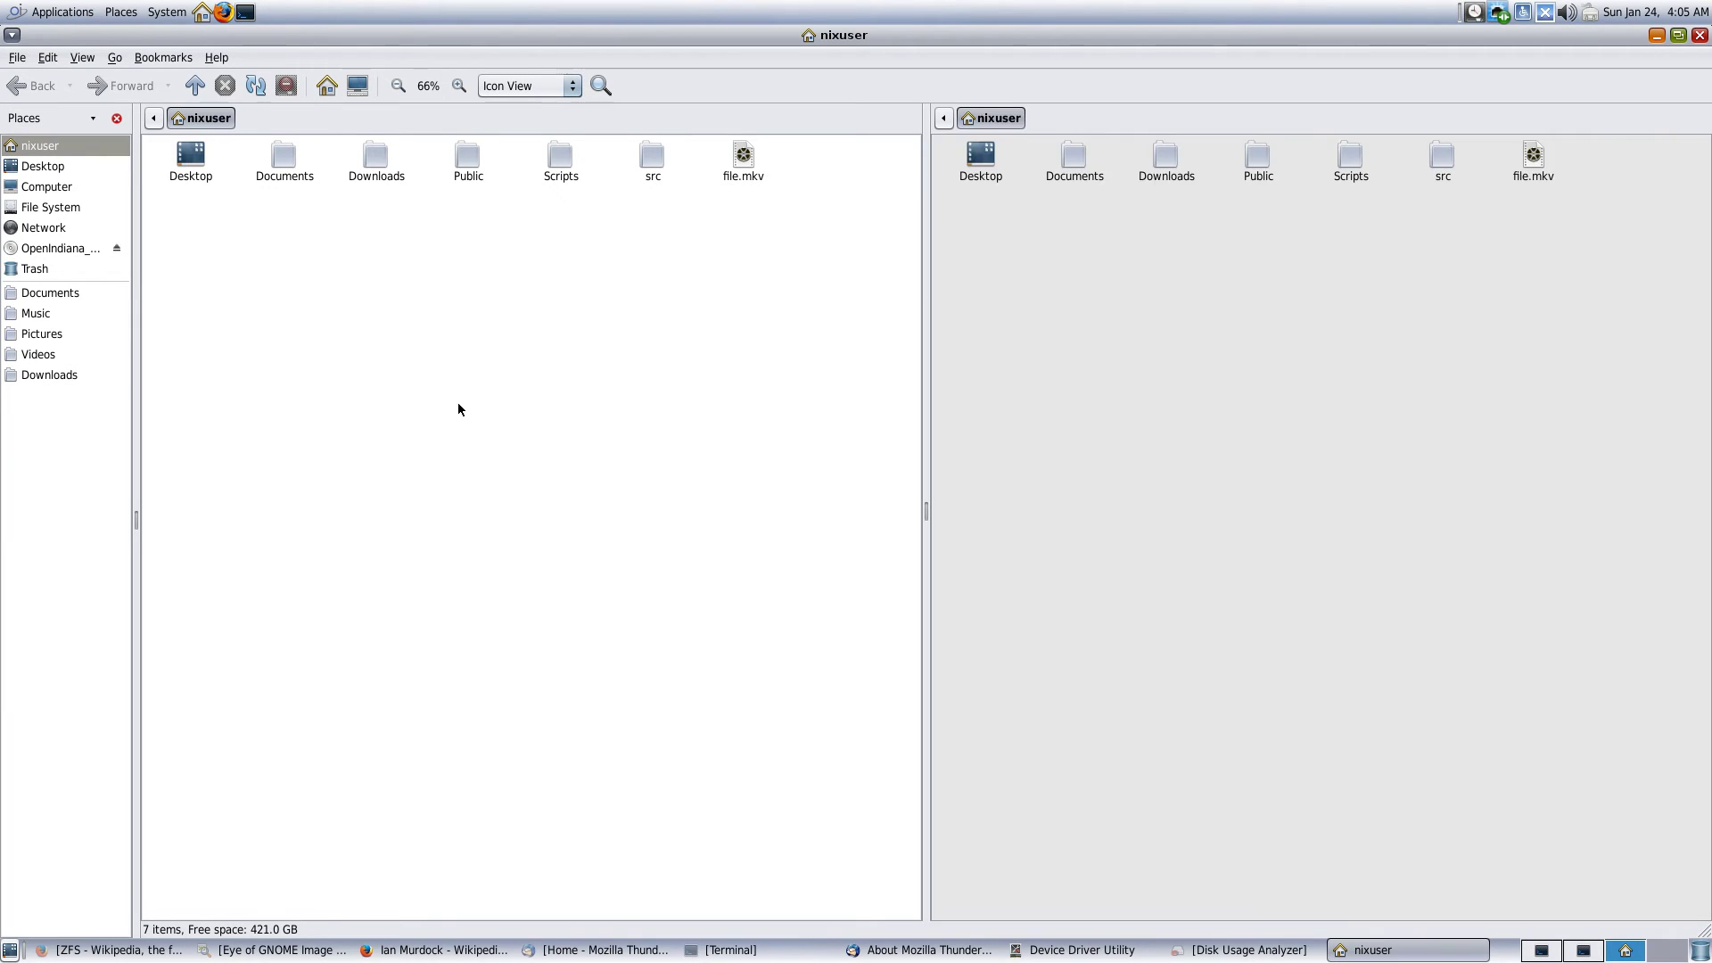
{"action": "key", "text": "F3"}
{"action": "left_click", "coordinate": [62, 12]}
{"action": "mouse_move", "coordinate": [64, 195]}
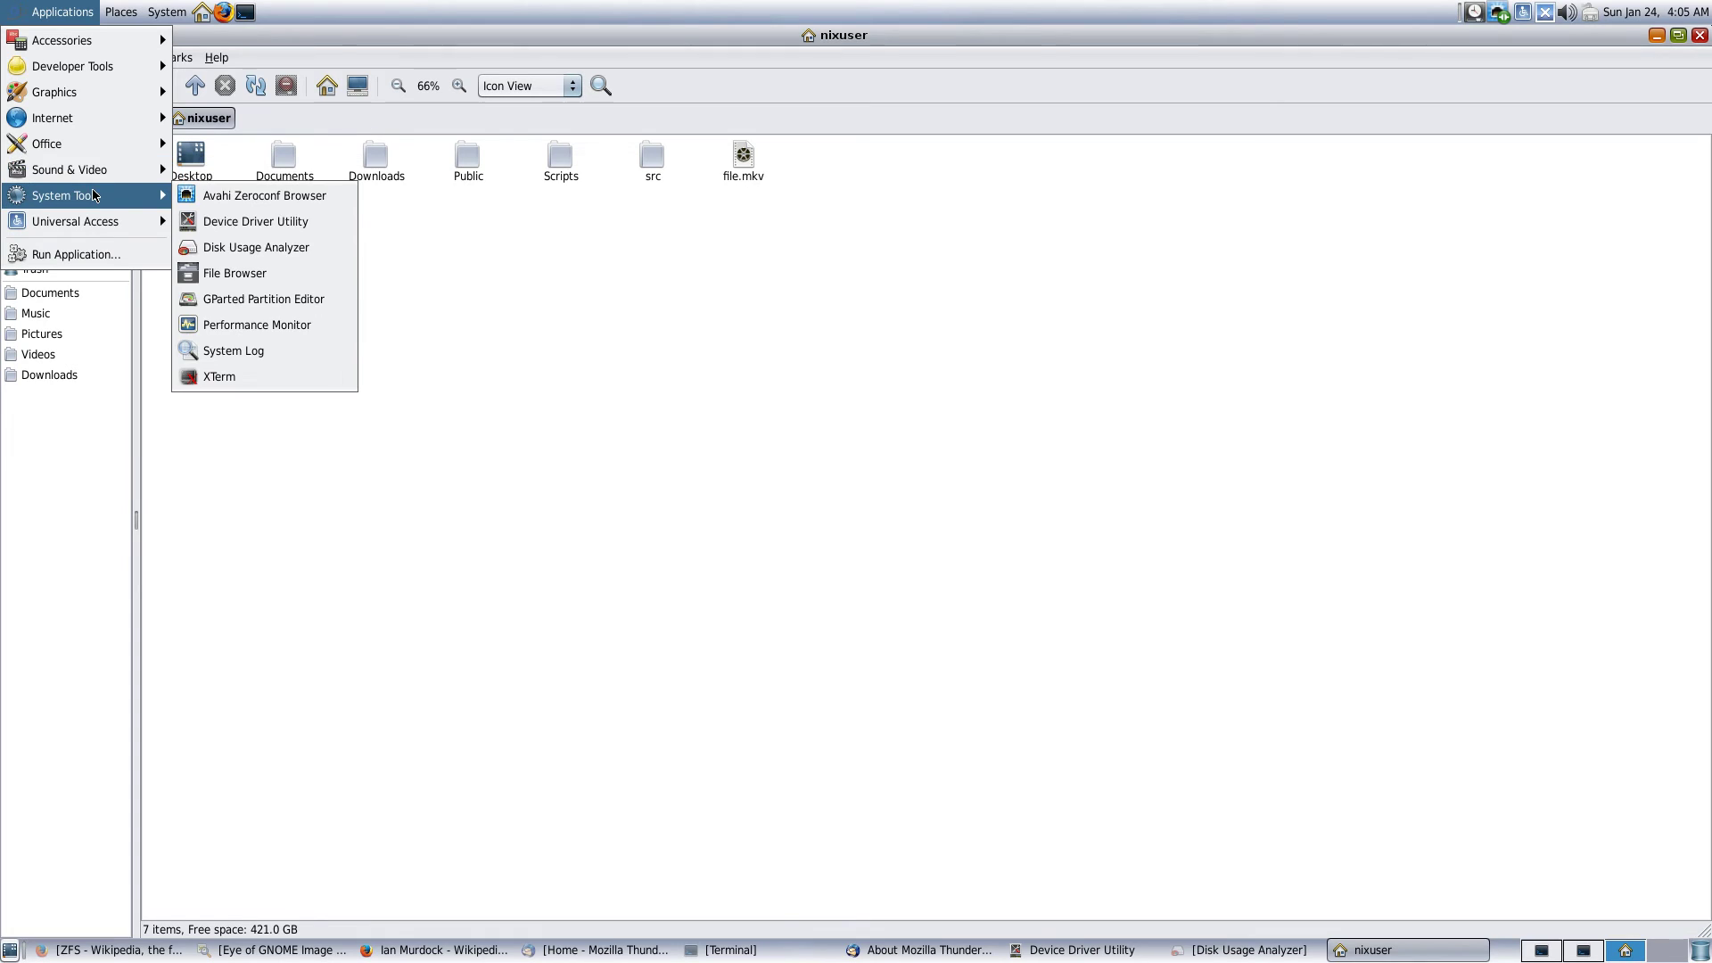
Launch Performance Monitor and maximize System Monitor on its CPU, memory and network graphs
{"action": "left_click", "coordinate": [297, 330]}
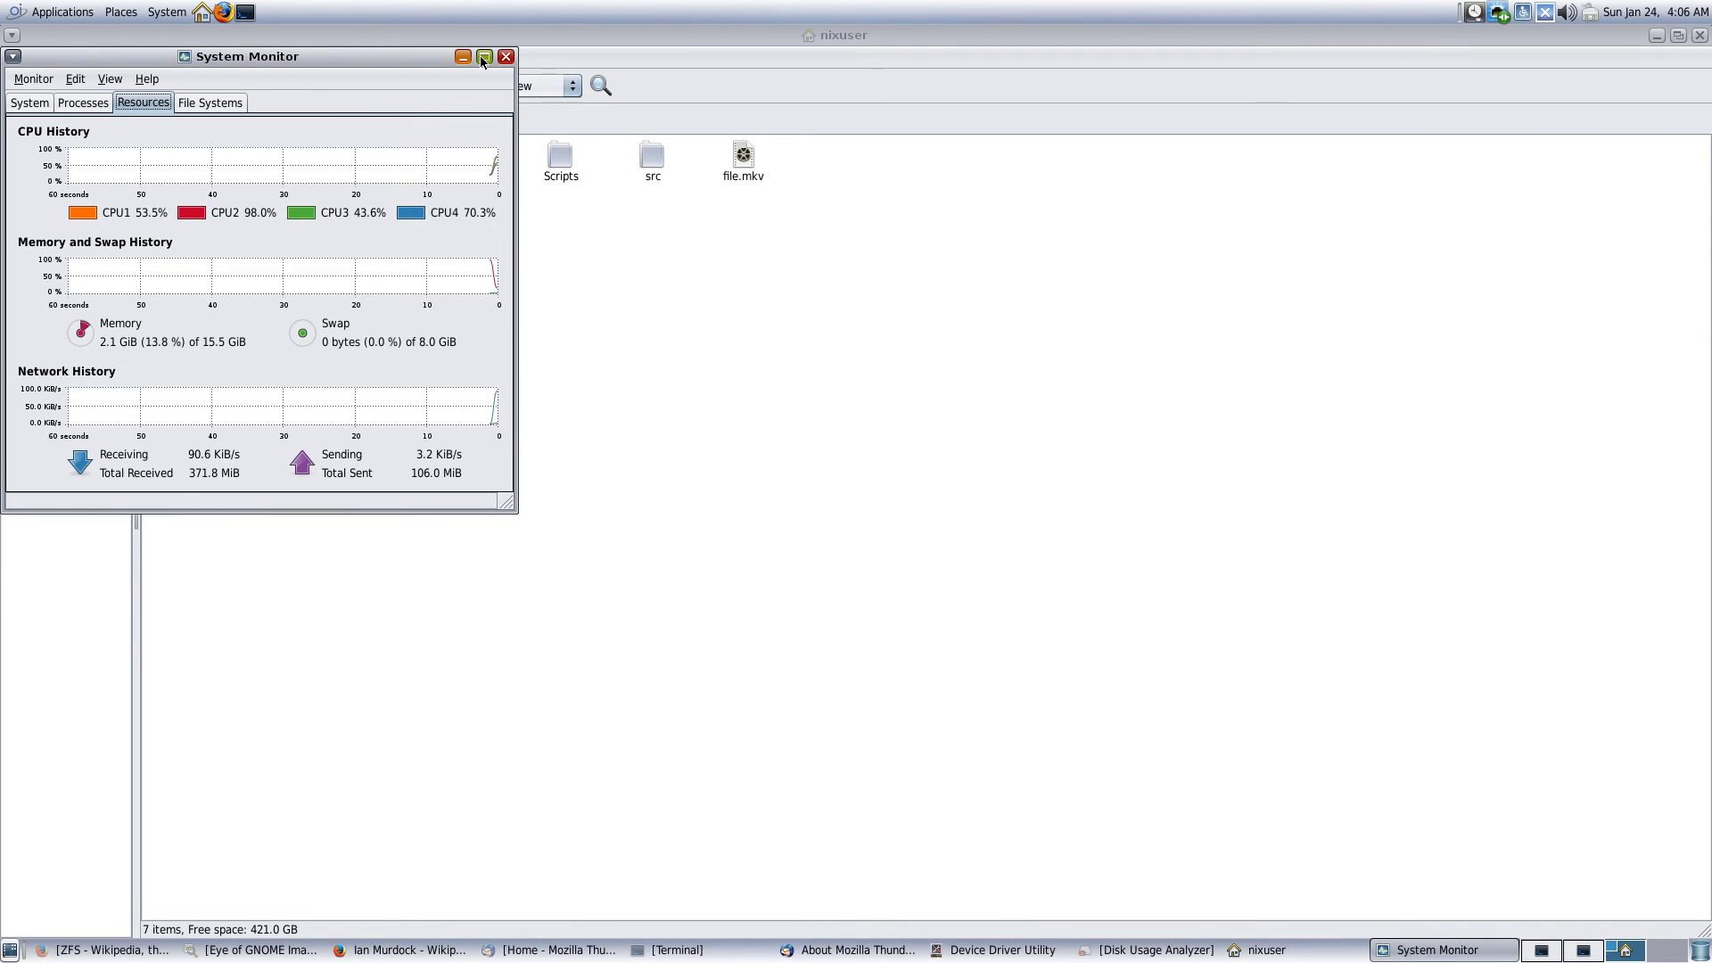
{"action": "left_click", "coordinate": [484, 56]}
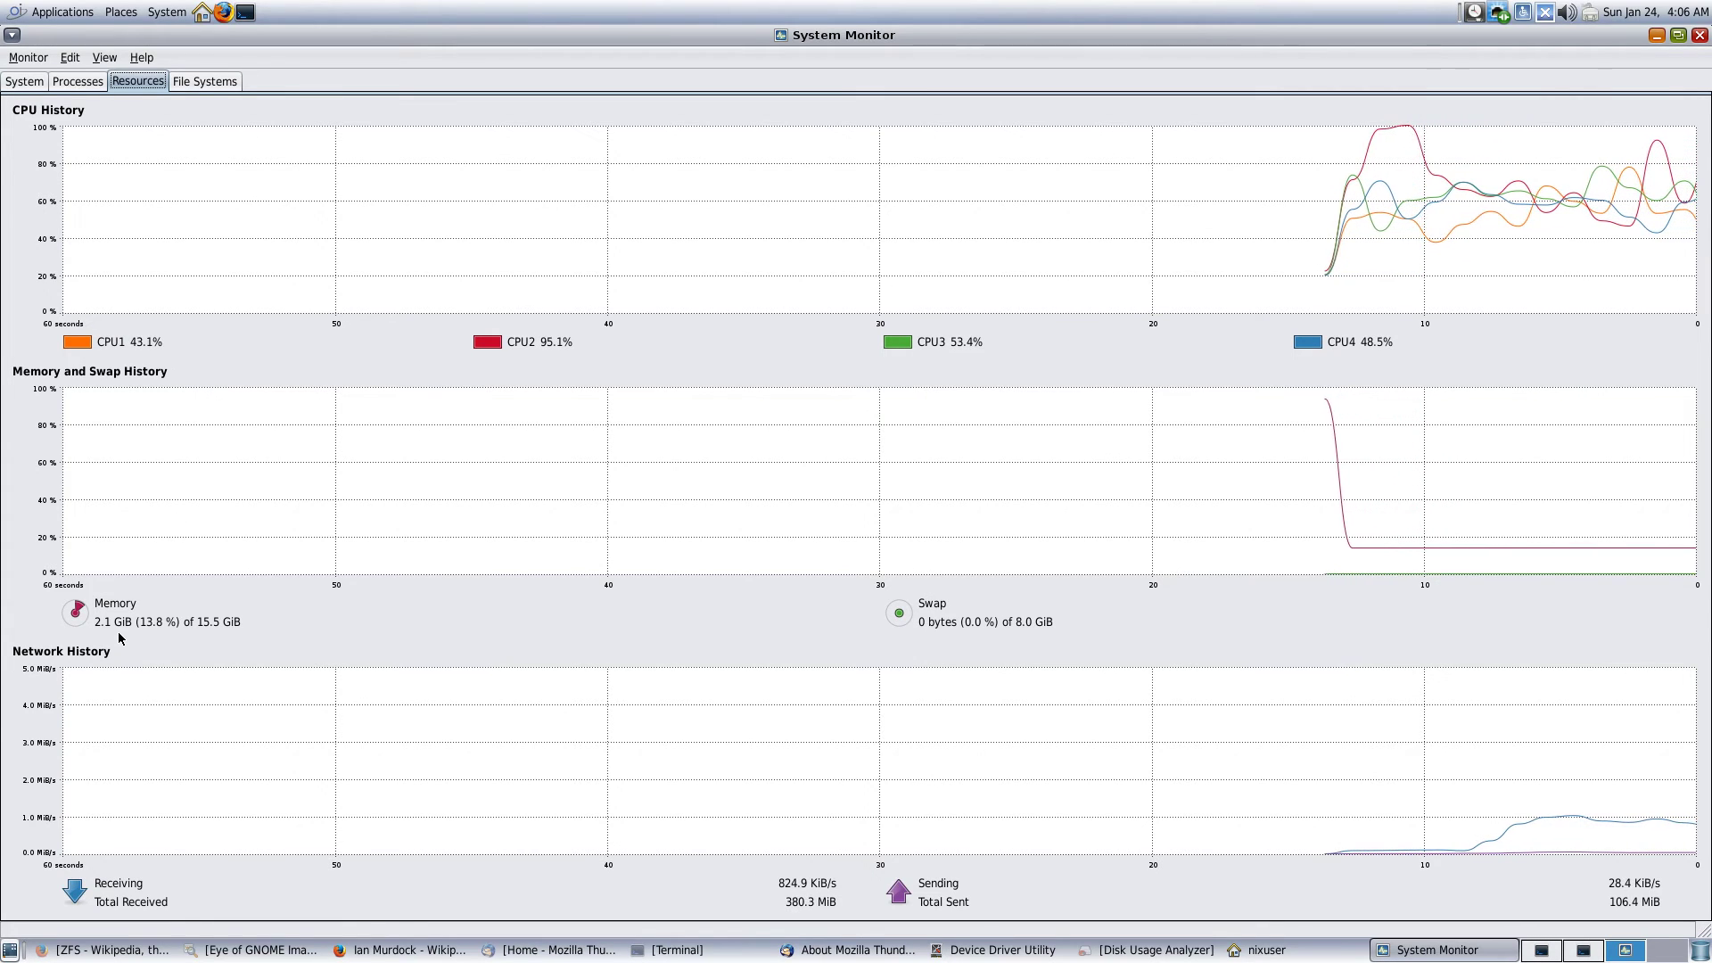
{"action": "left_click", "coordinate": [61, 12]}
{"action": "mouse_move", "coordinate": [66, 195]}
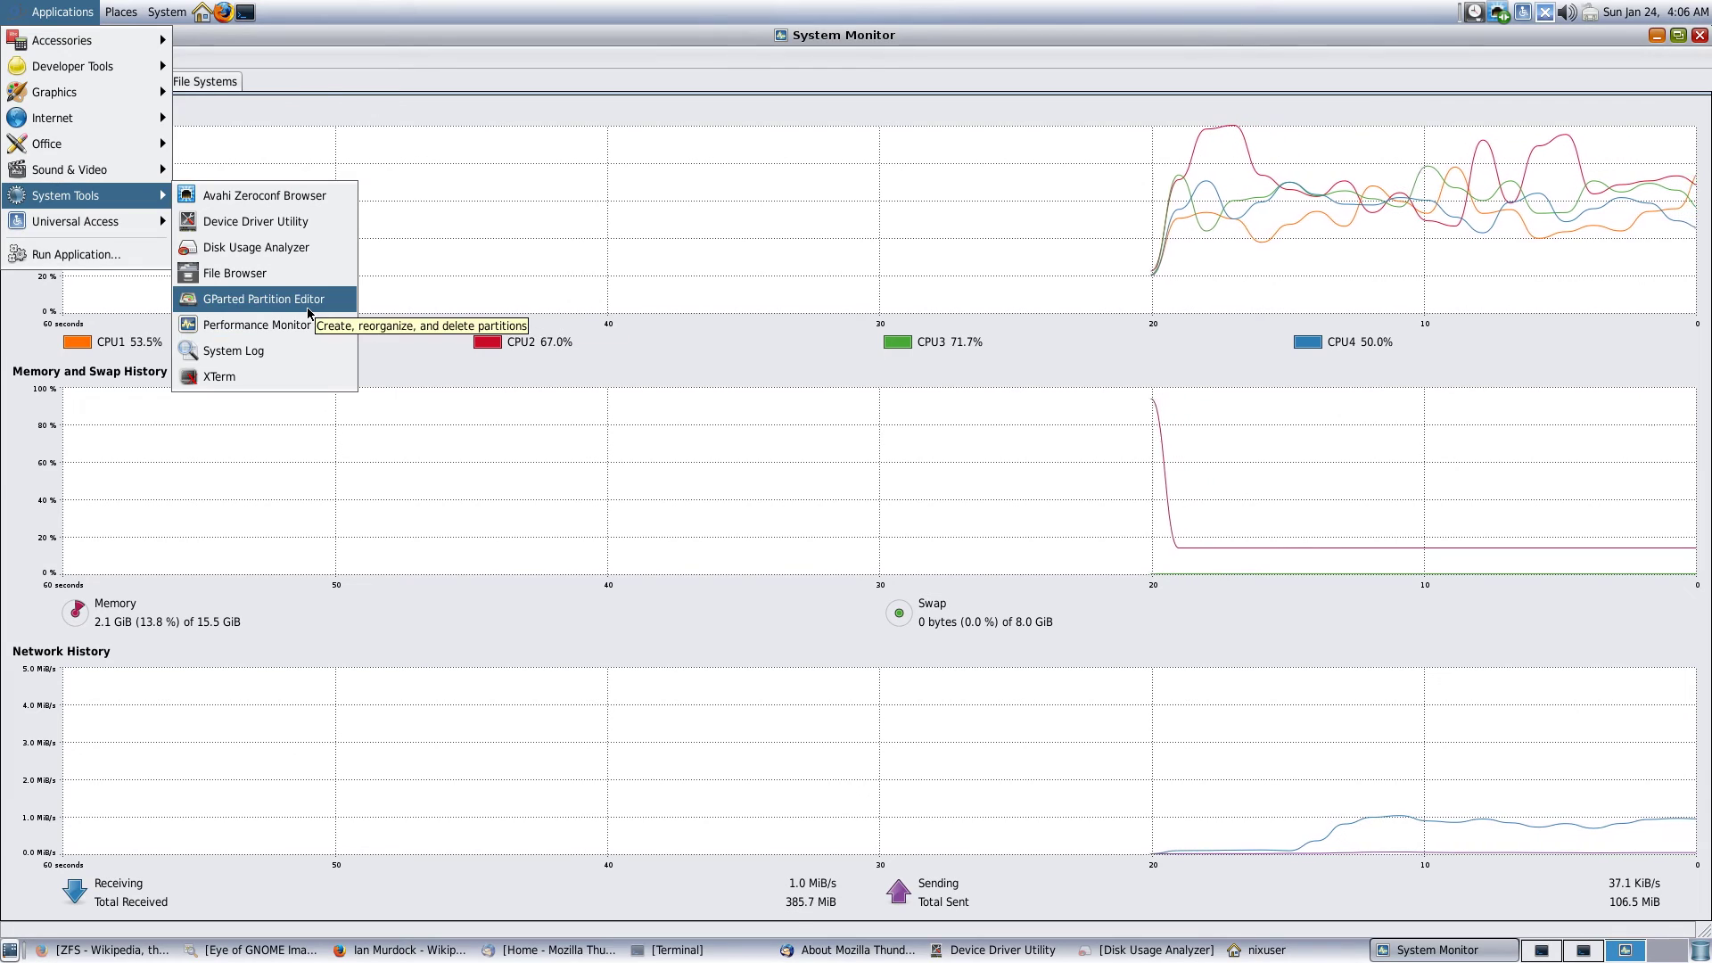
Launch GParted as root with the administrative password and centre its window
{"action": "left_click", "coordinate": [307, 302]}
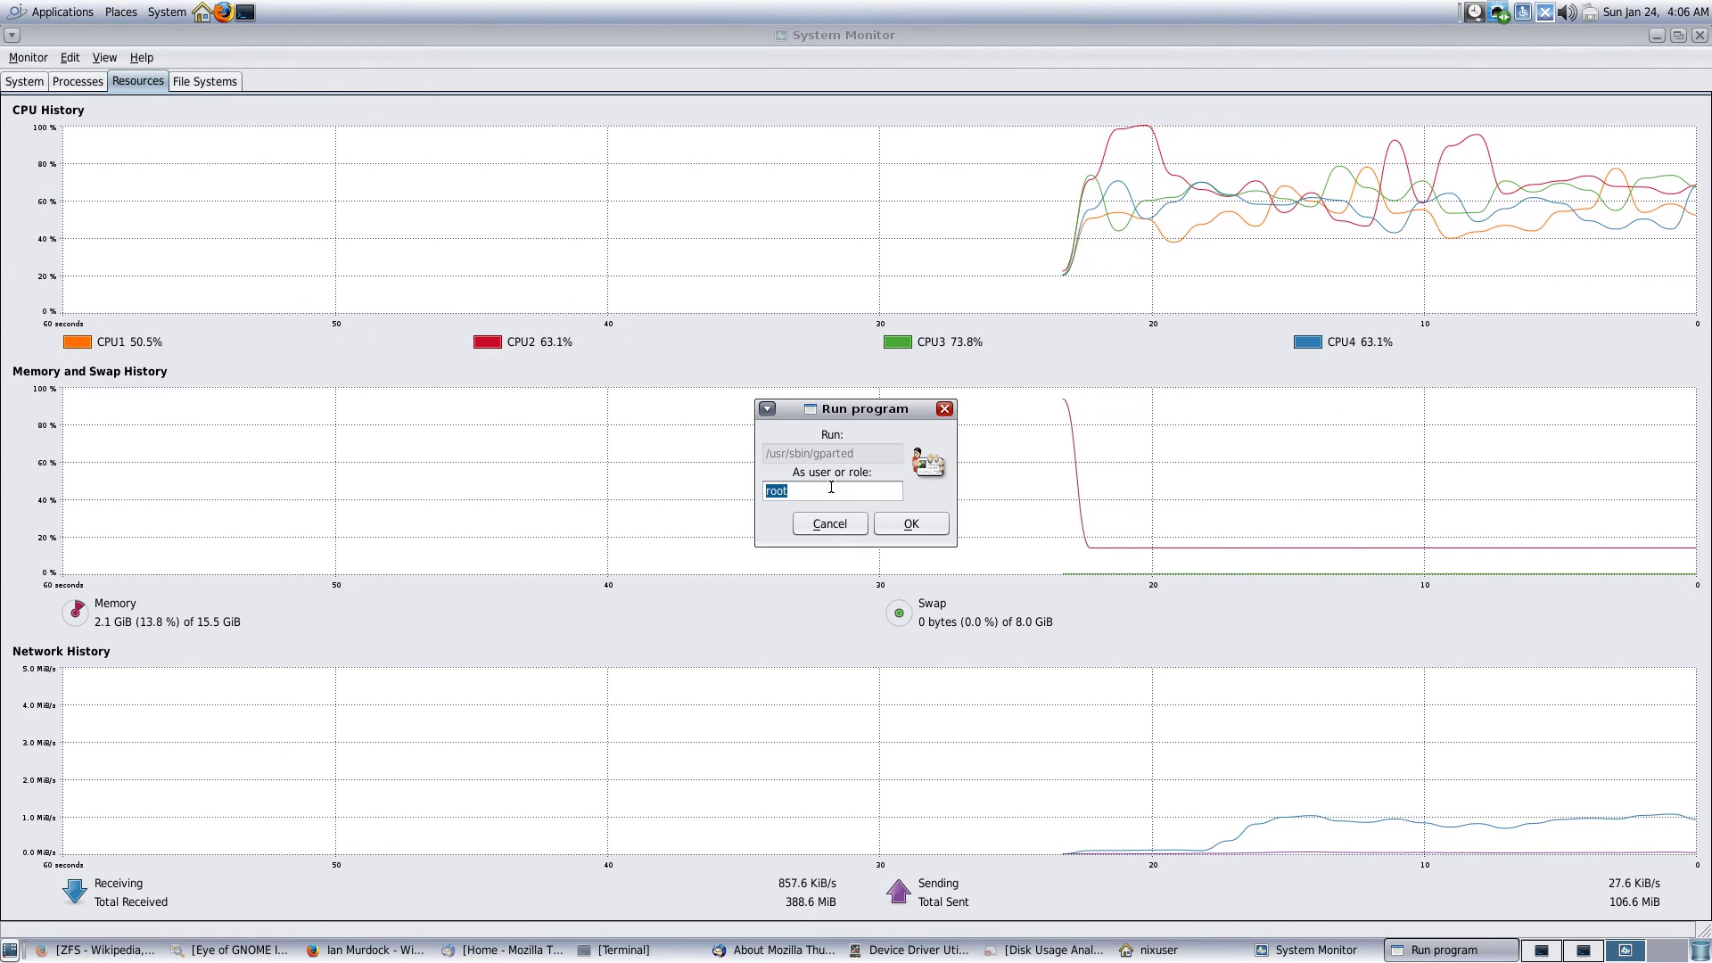
{"action": "left_click", "coordinate": [895, 523]}
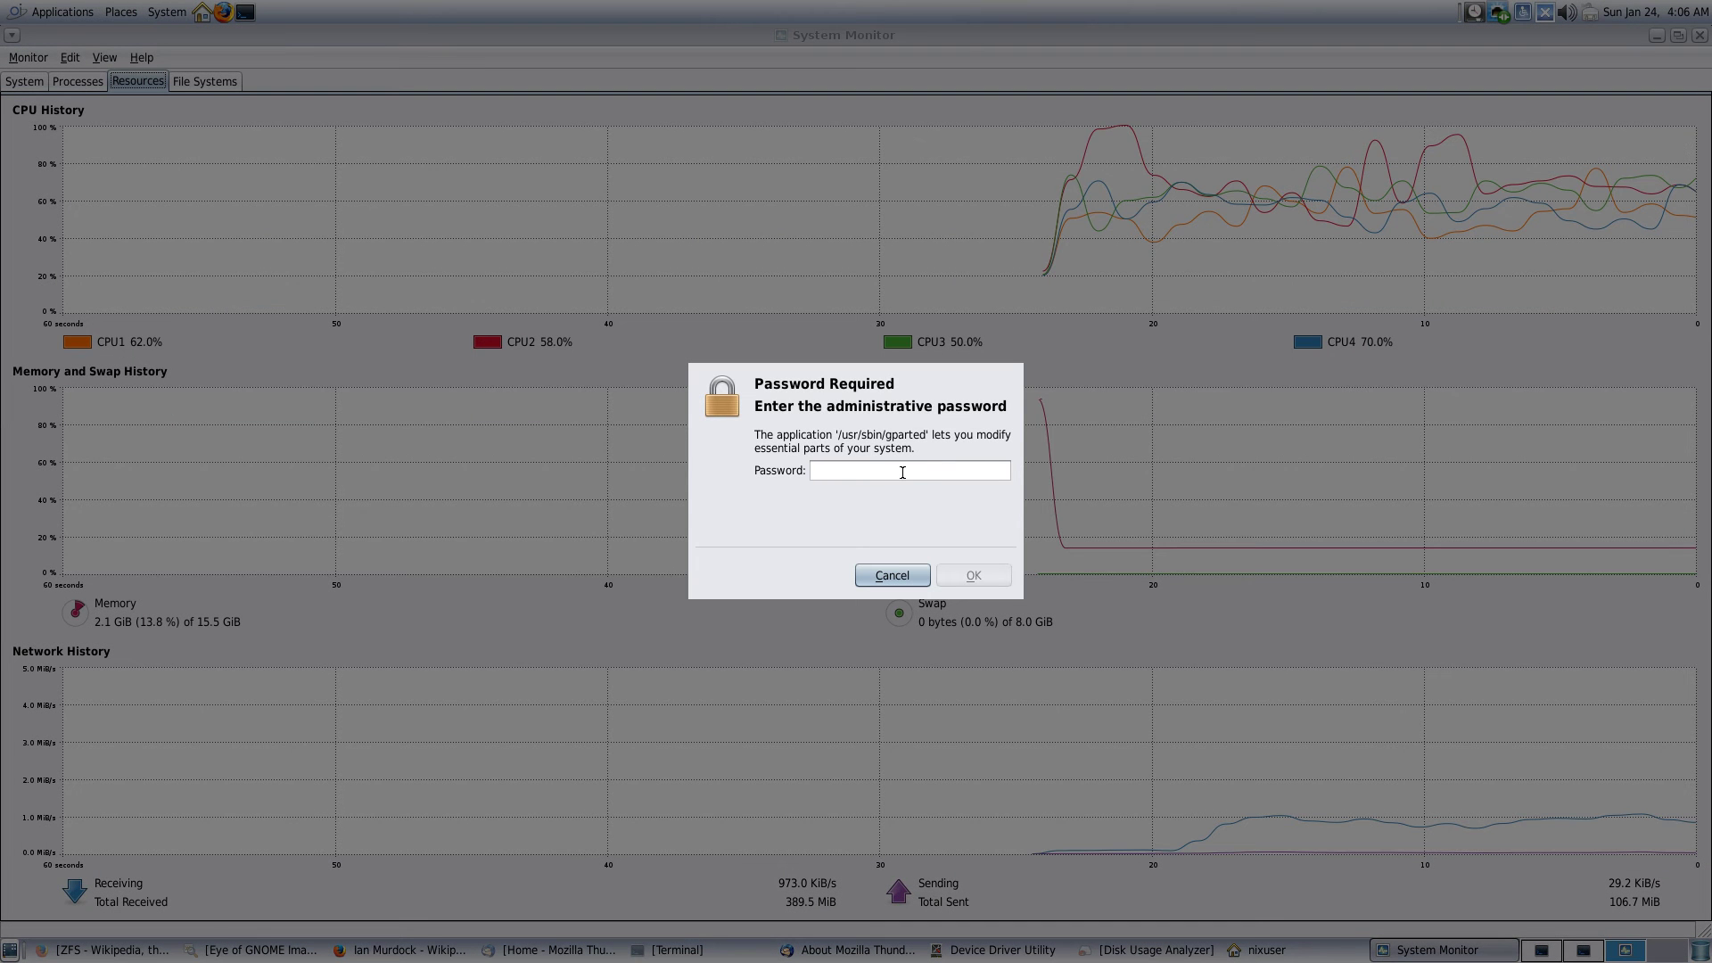
{"action": "type", "text": "●●●●●●●●●●●●●●"}
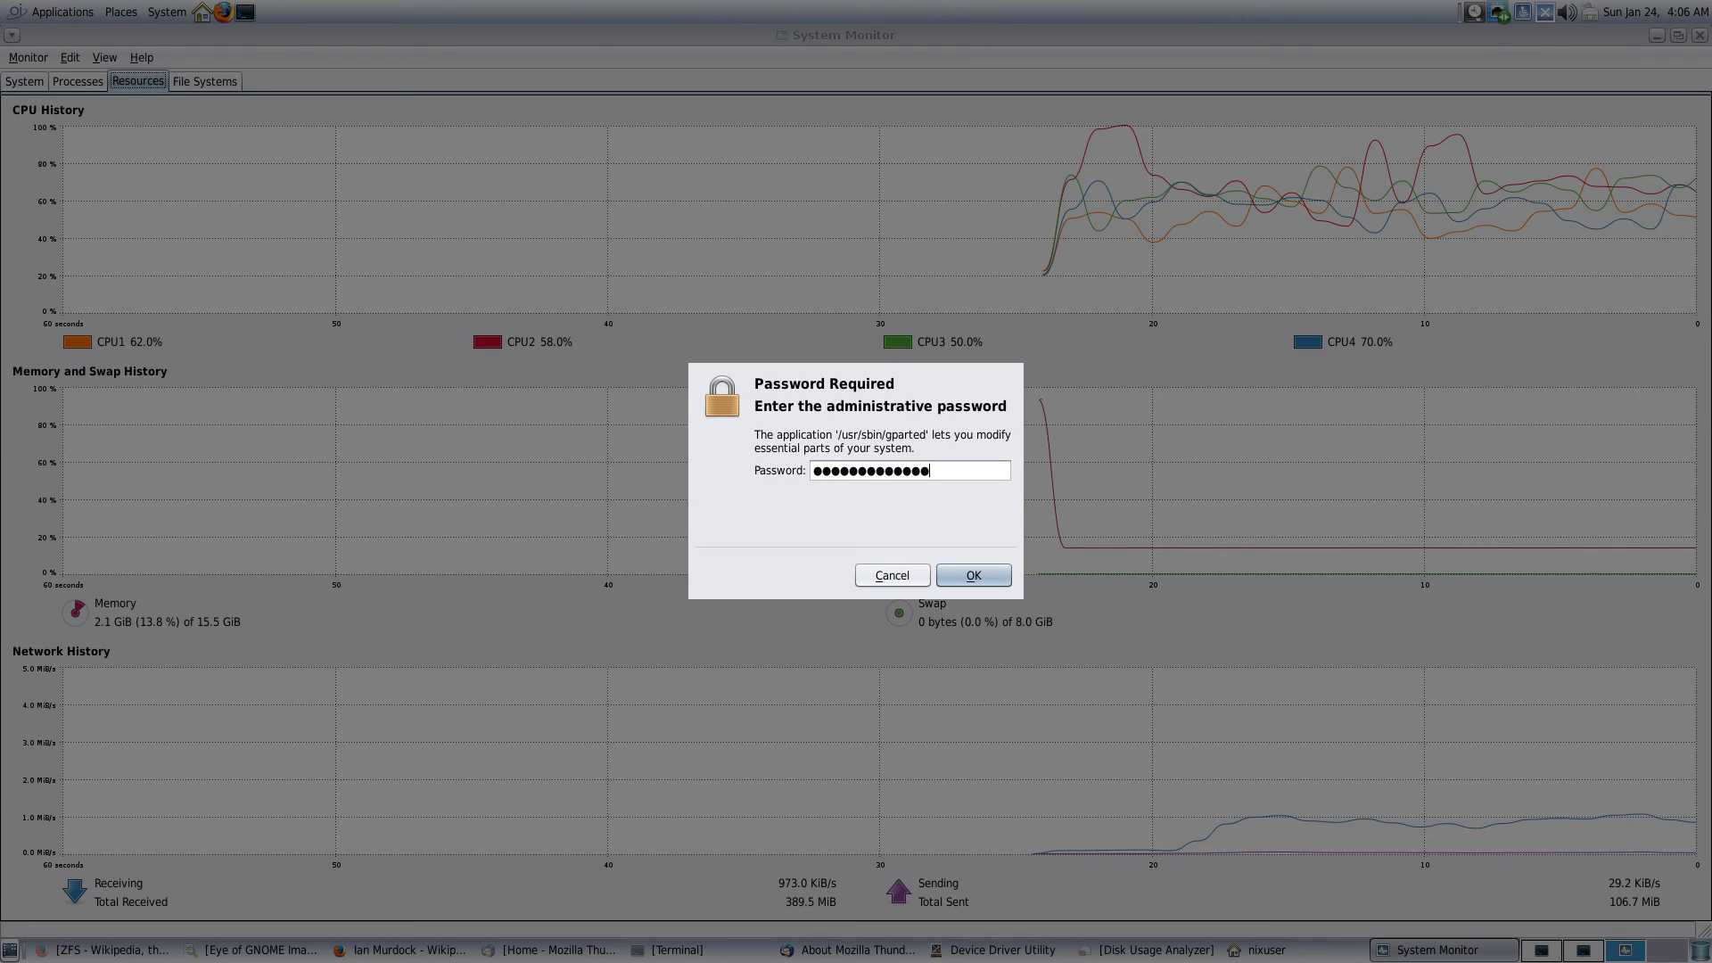
{"action": "key", "text": "Return"}
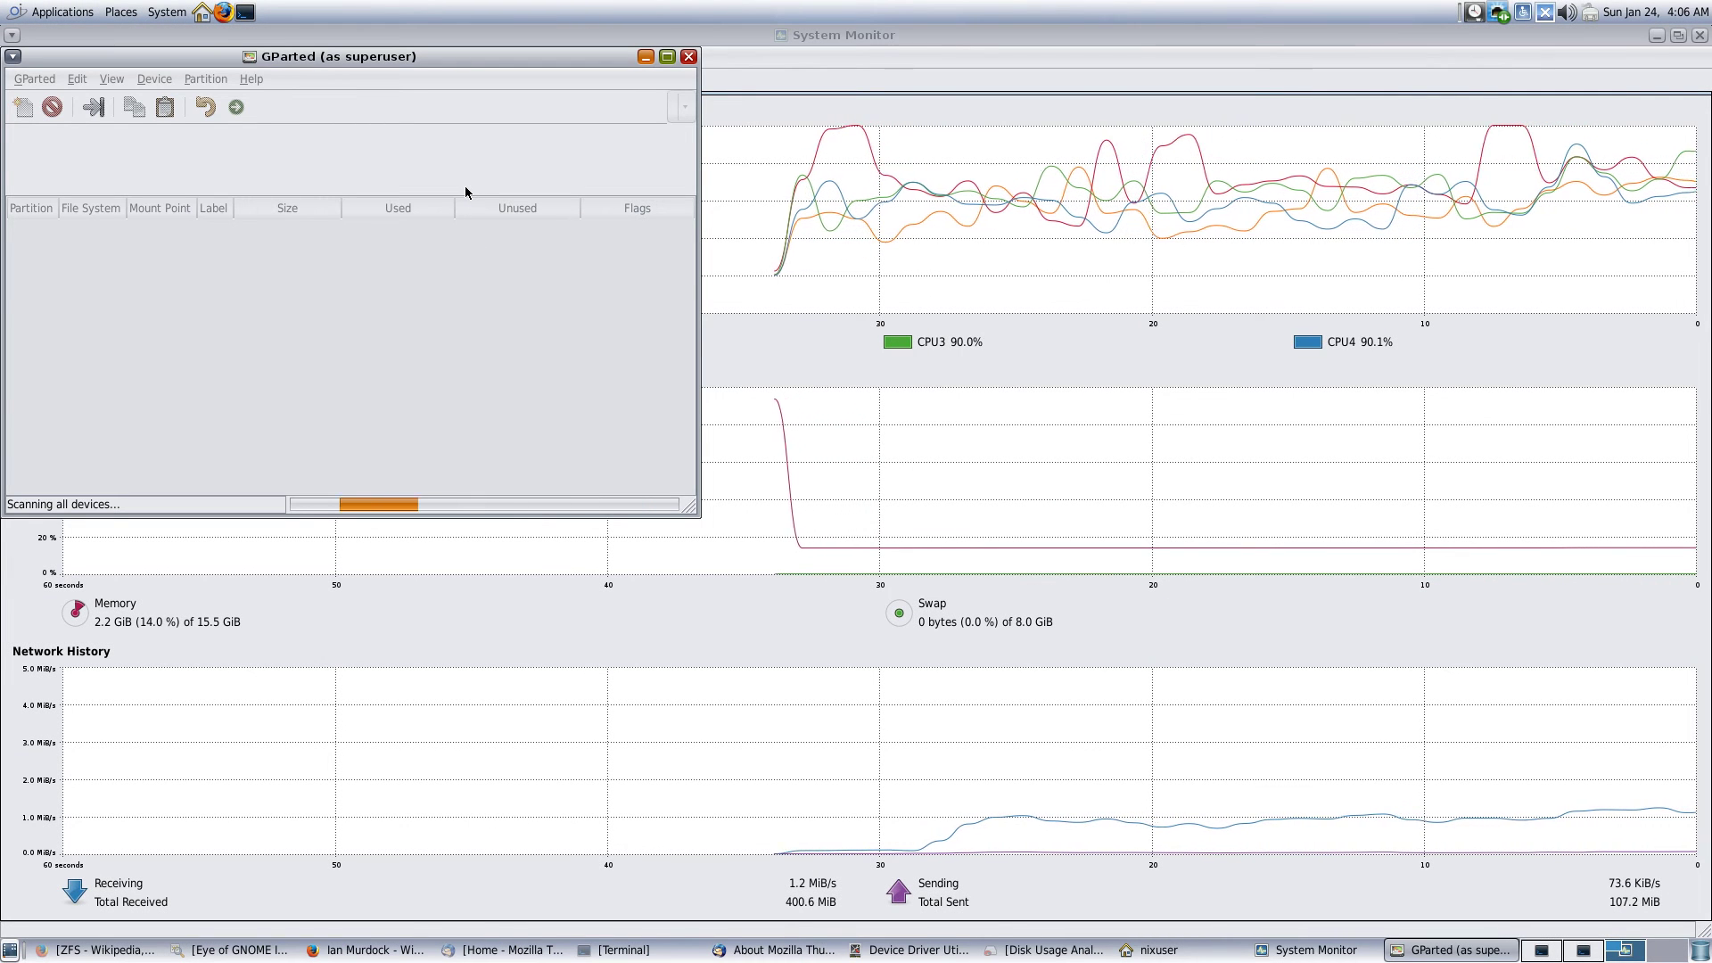
{"action": "left_click_drag", "start_coordinate": [500, 61], "coordinate": [812, 186]}
Open System Log from System Tools and maximize it, then bring back Firefox's Murdock page
{"action": "left_click", "coordinate": [62, 10]}
{"action": "mouse_move", "coordinate": [64, 195]}
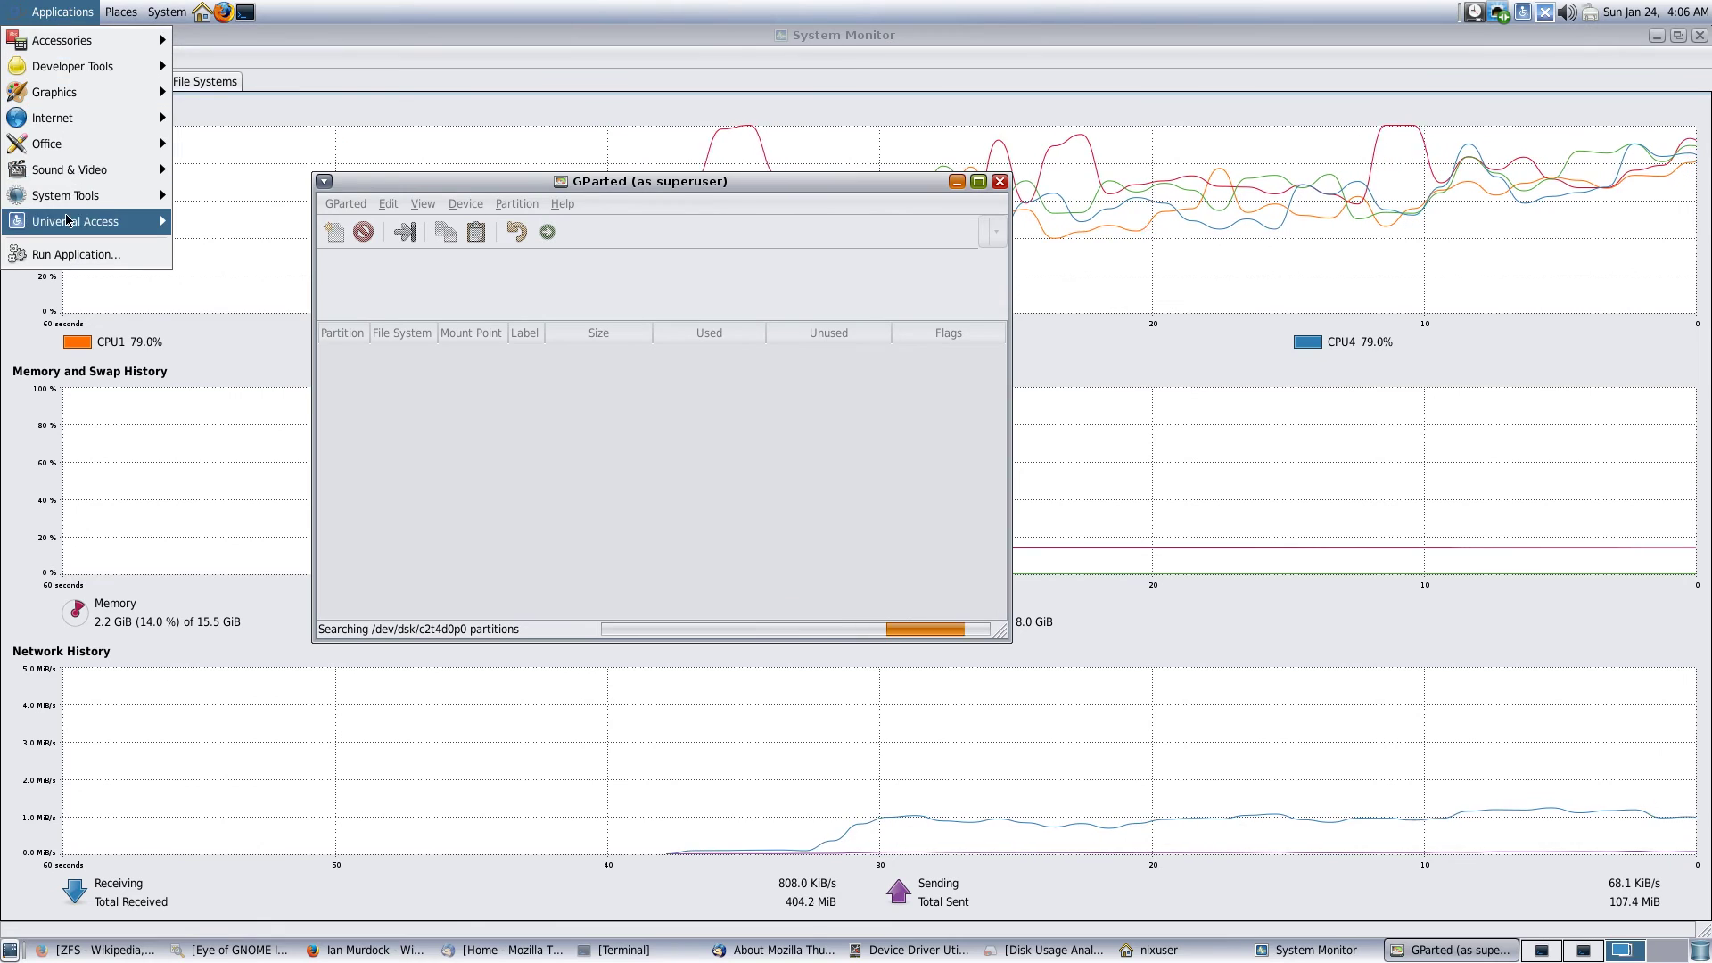
{"action": "left_click", "coordinate": [316, 345]}
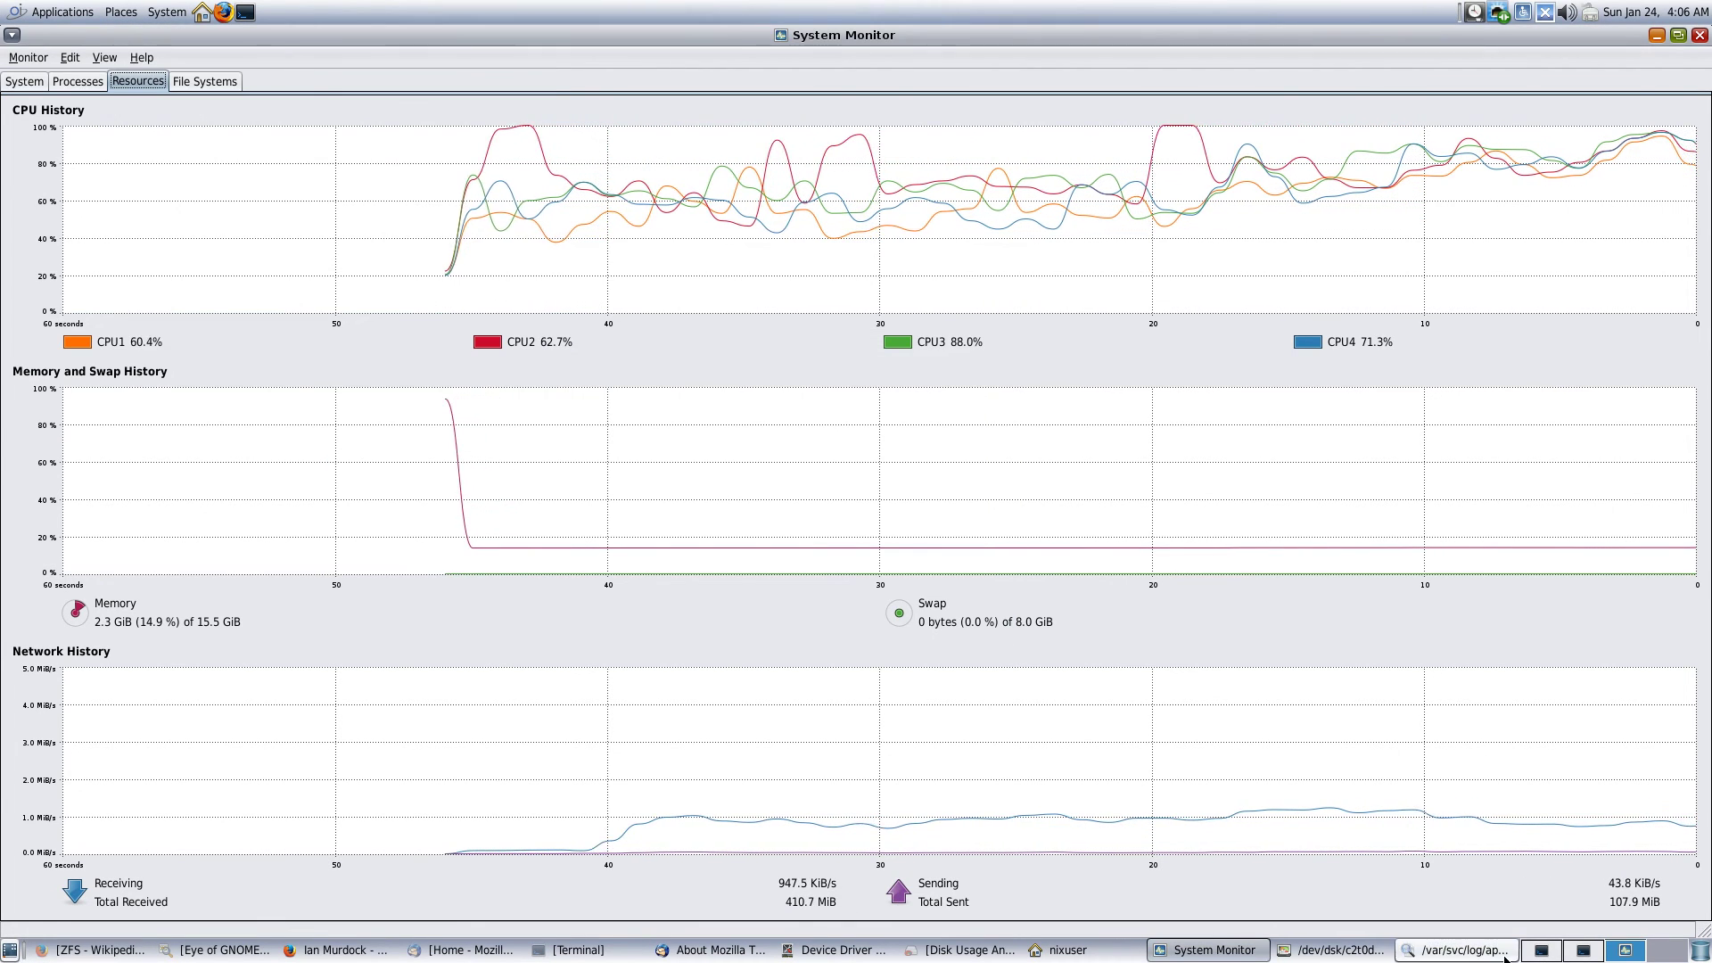
{"action": "left_click", "coordinate": [1457, 949]}
{"action": "left_click_drag", "start_coordinate": [708, 129], "coordinate": [889, 128]}
{"action": "left_click", "coordinate": [911, 101]}
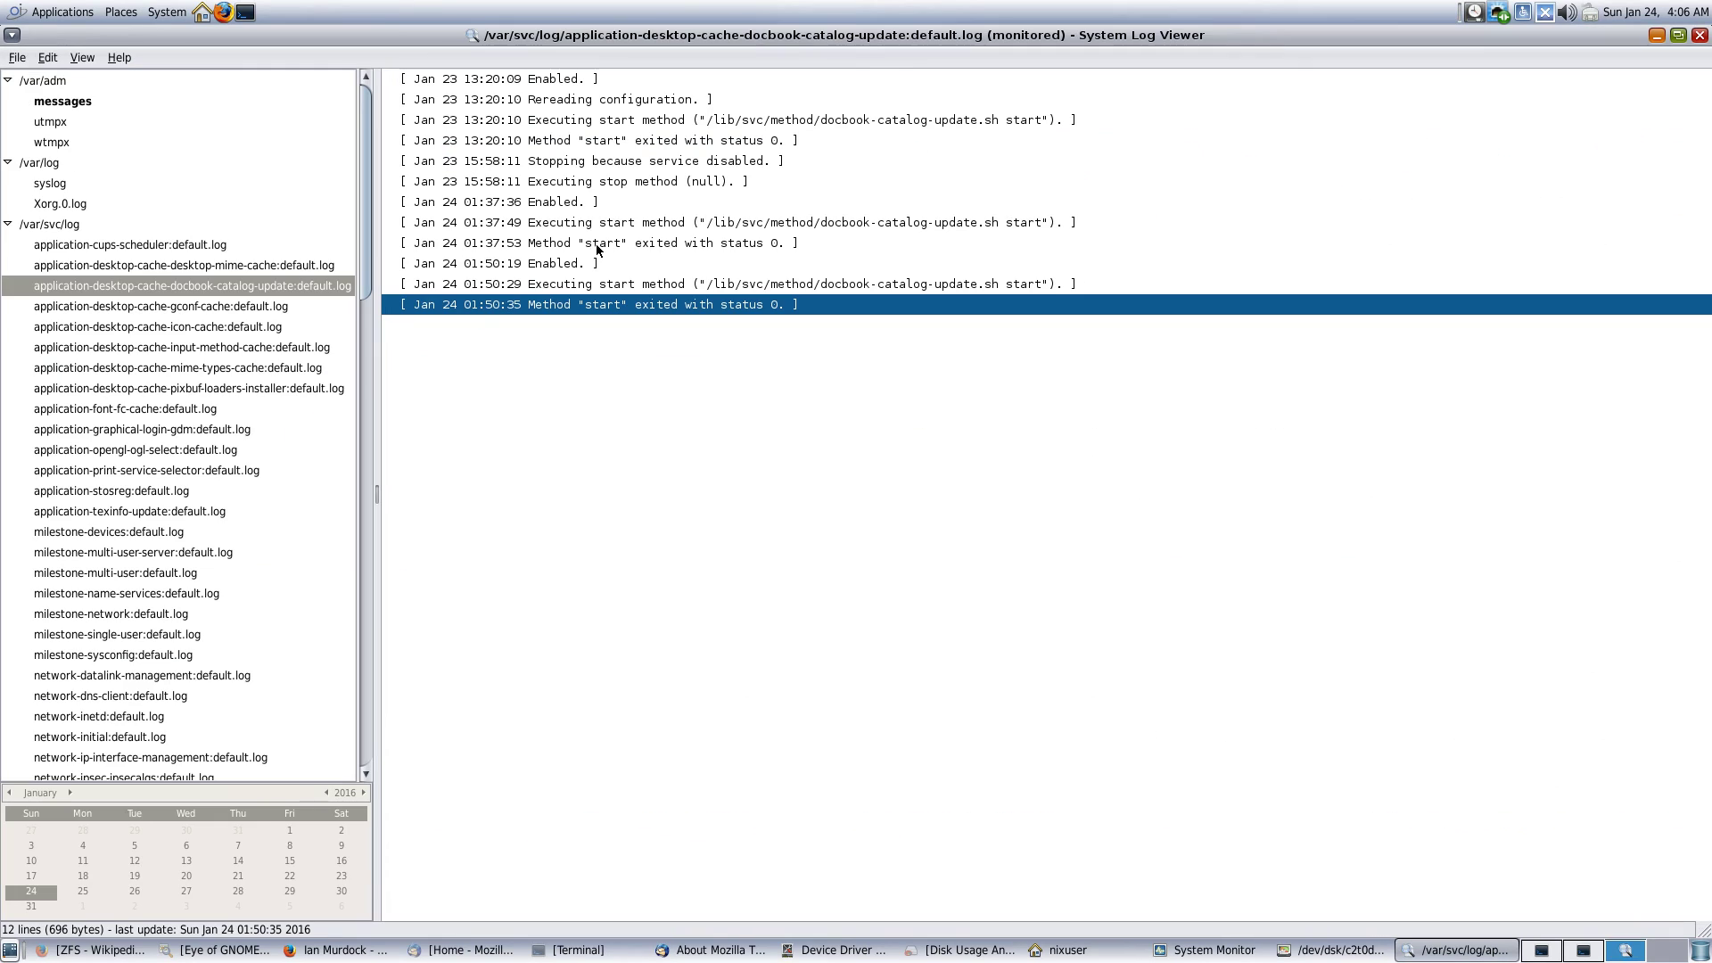
{"action": "left_click", "coordinate": [335, 949]}
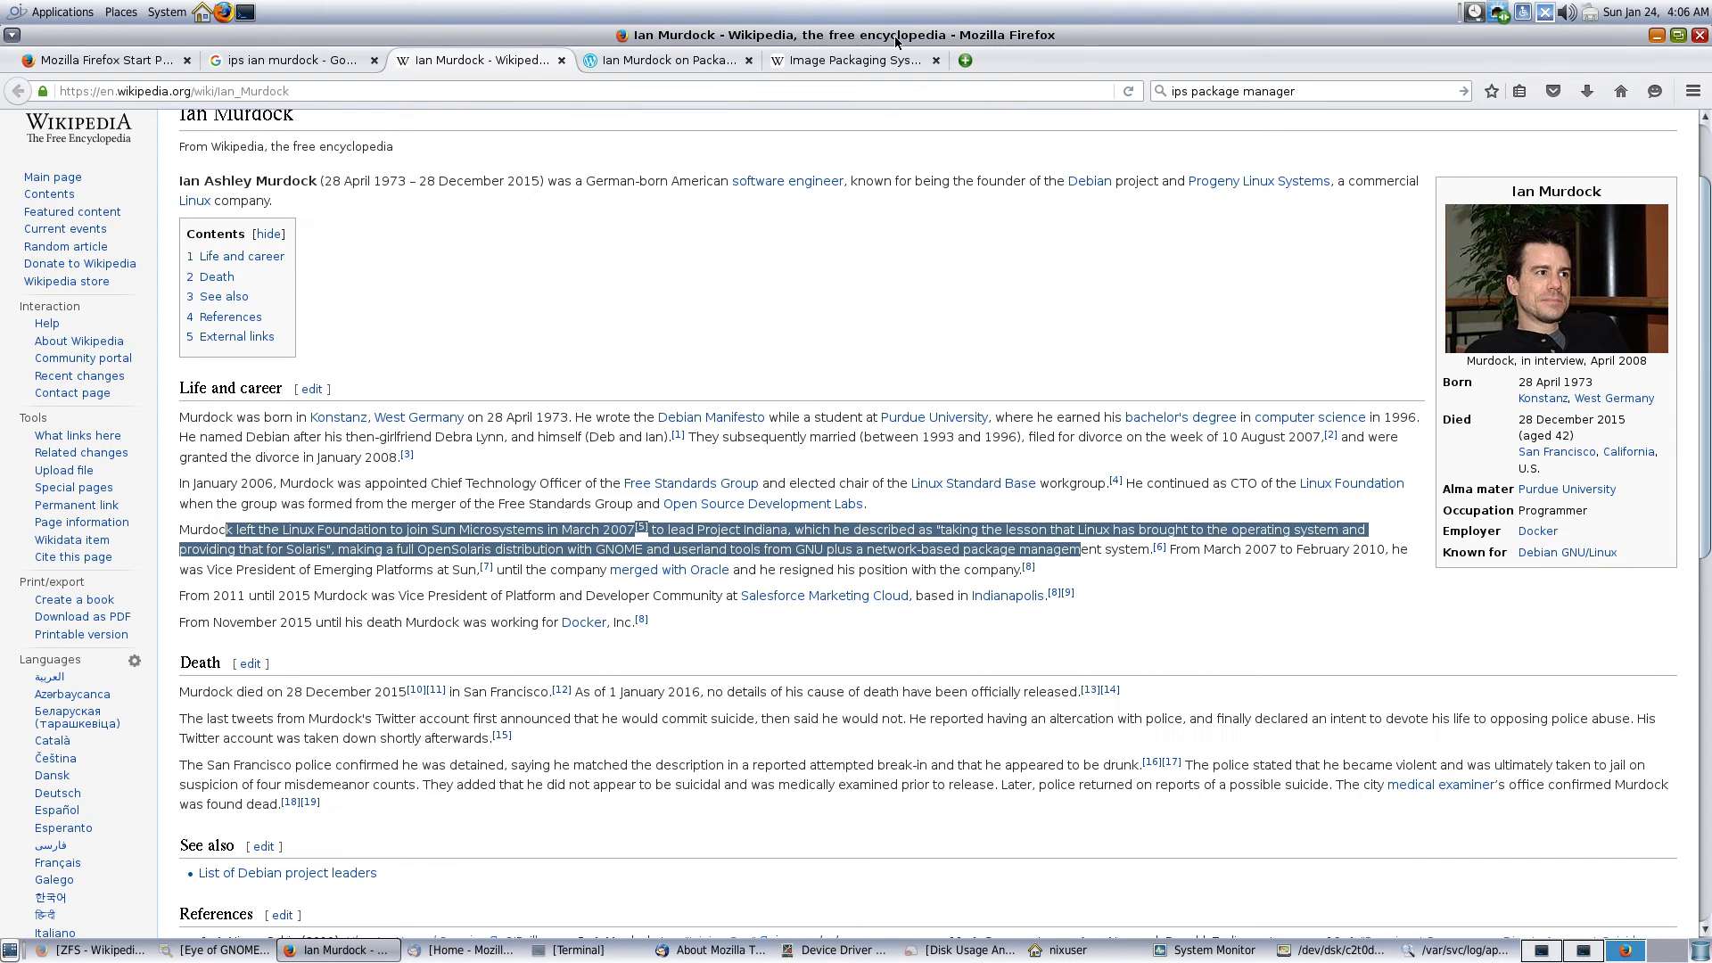
Search 'restart autofs solaris' in a new tab and open The Danesh Project result
{"action": "left_click", "coordinate": [966, 59]}
{"action": "key", "text": "ctrl+k"}
{"action": "type", "text": "start"}
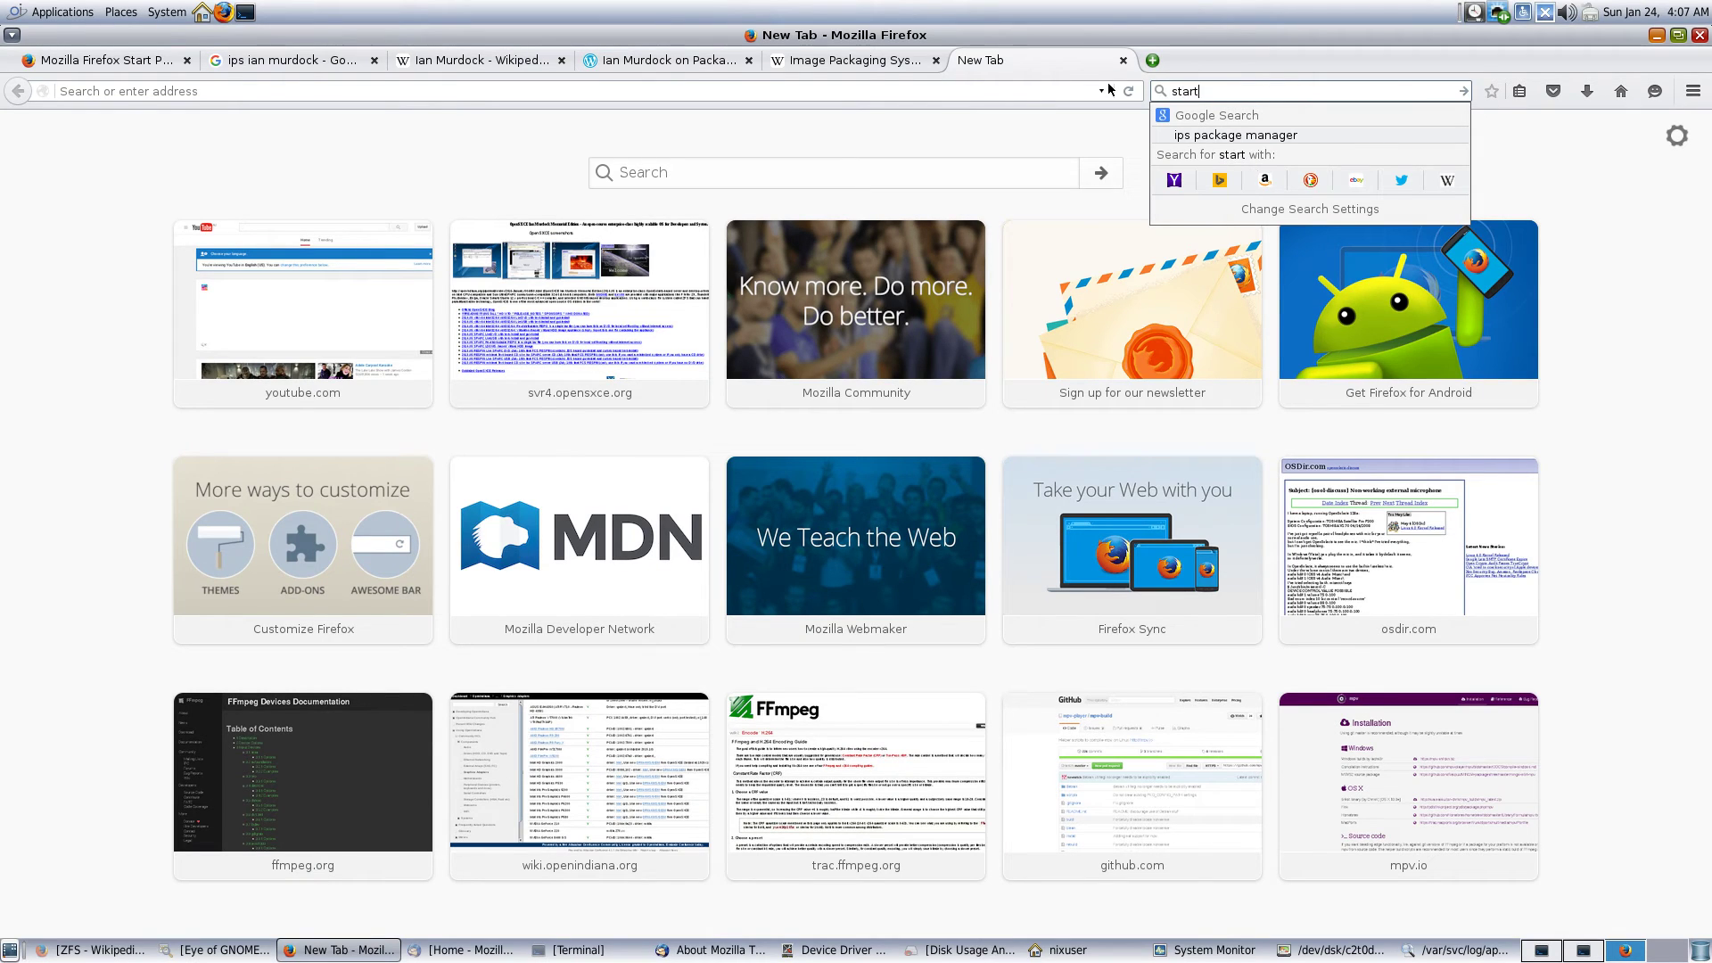
{"action": "type", "text": " servi"}
{"action": "key", "text": "ctrl+a"}
{"action": "type", "text": "auto"}
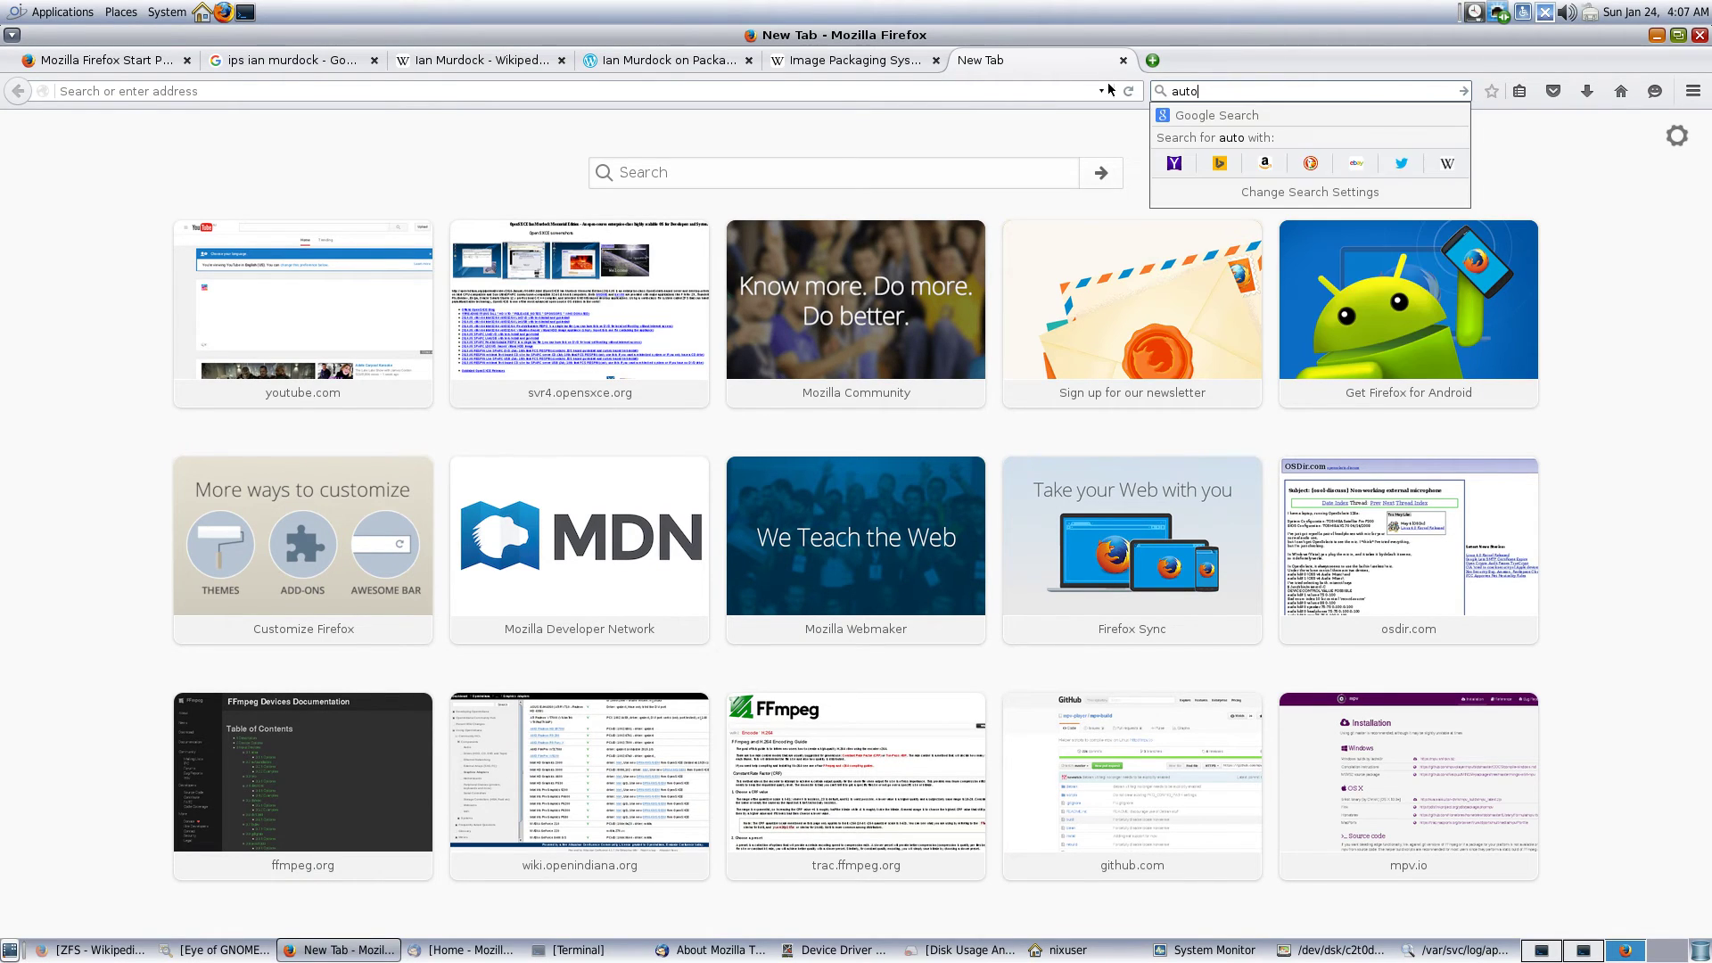
{"action": "type", "text": "fs"}
{"action": "key", "text": "Down"}
{"action": "key", "text": "Return"}
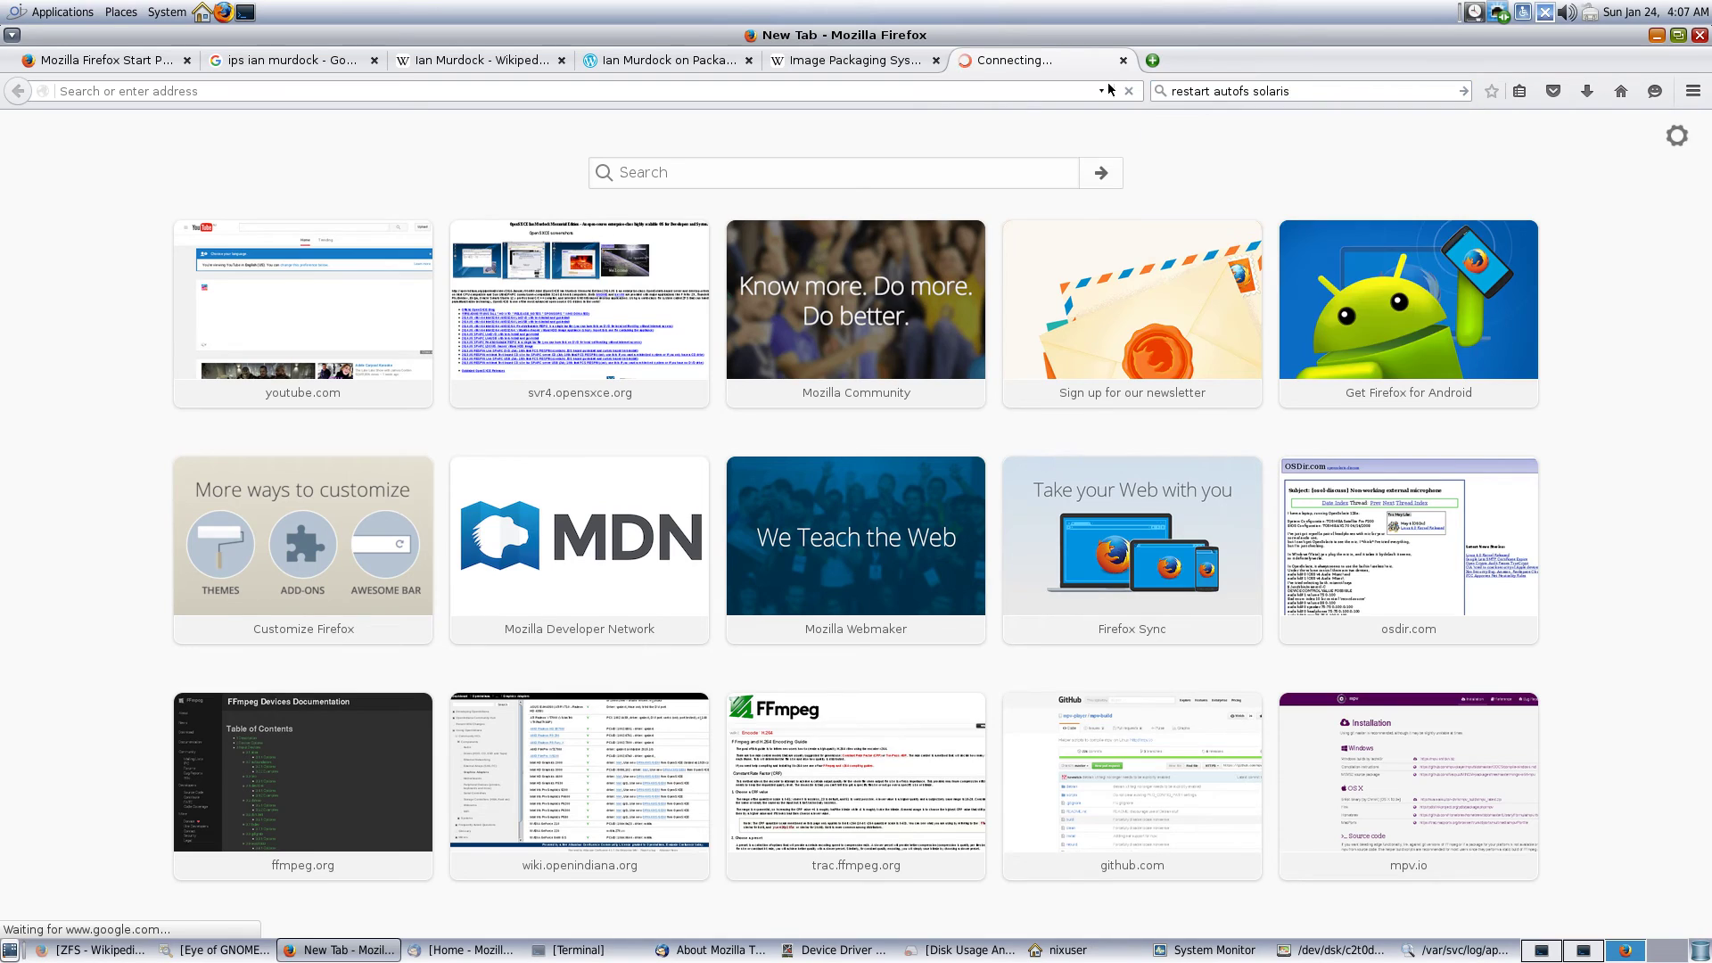
{"action": "right_click", "coordinate": [315, 289]}
{"action": "left_click", "coordinate": [384, 287]}
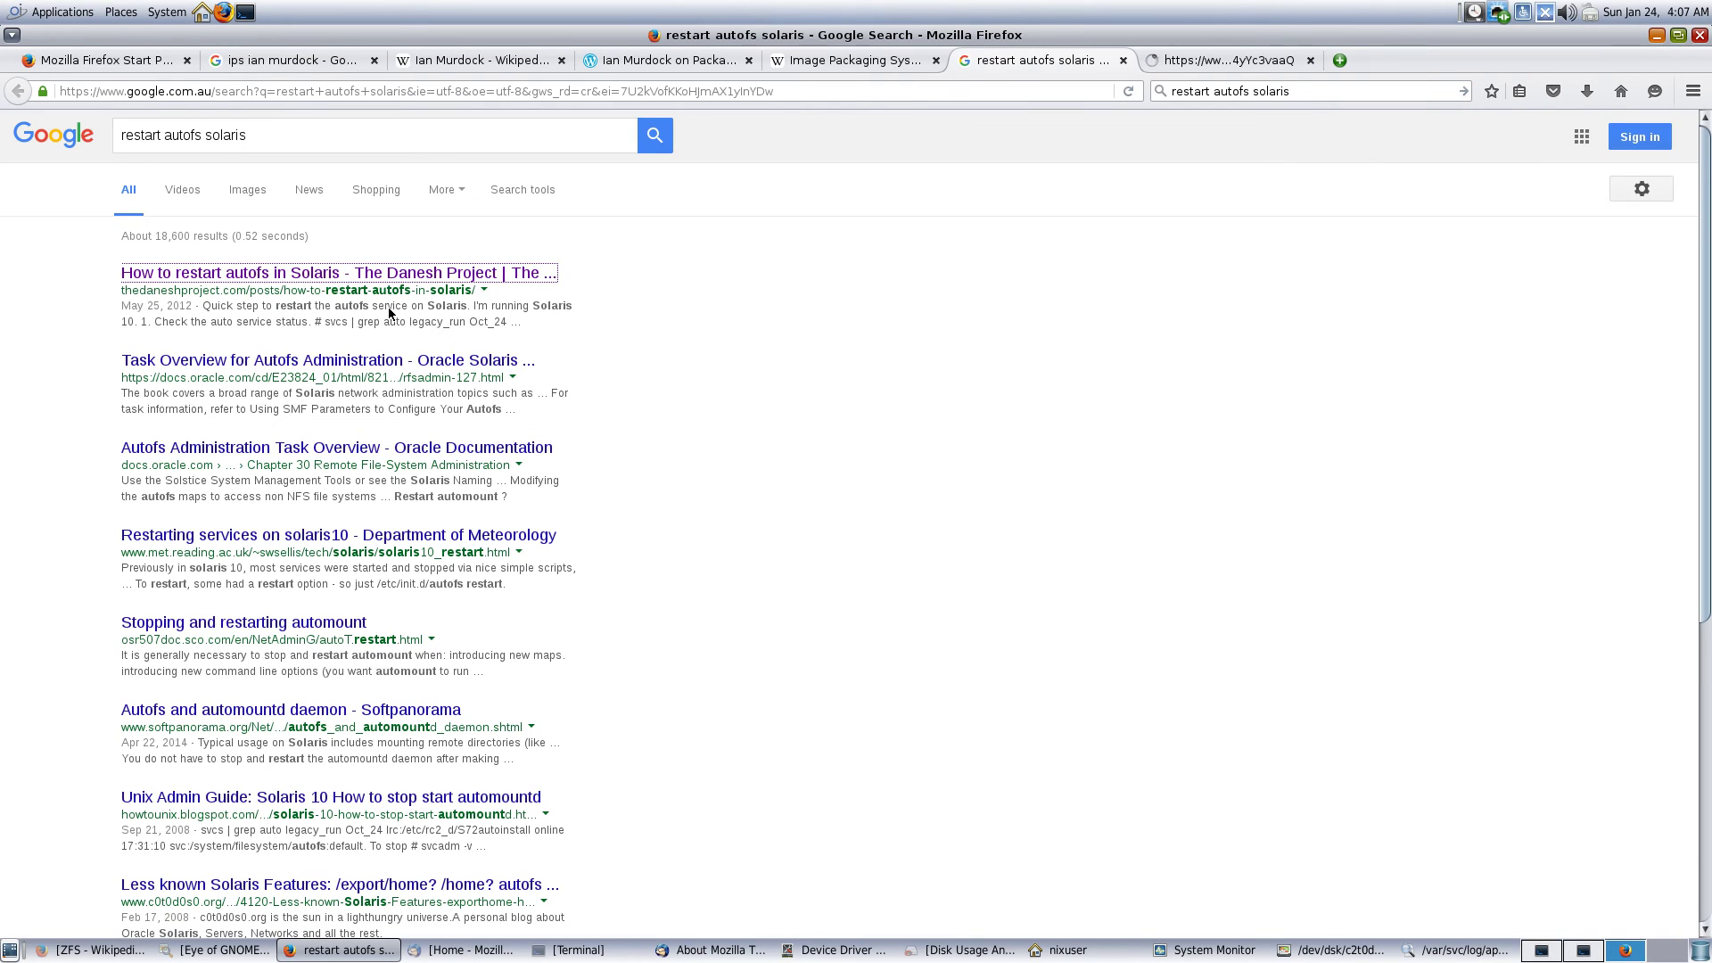
{"action": "key", "text": "ctrl+Tab"}
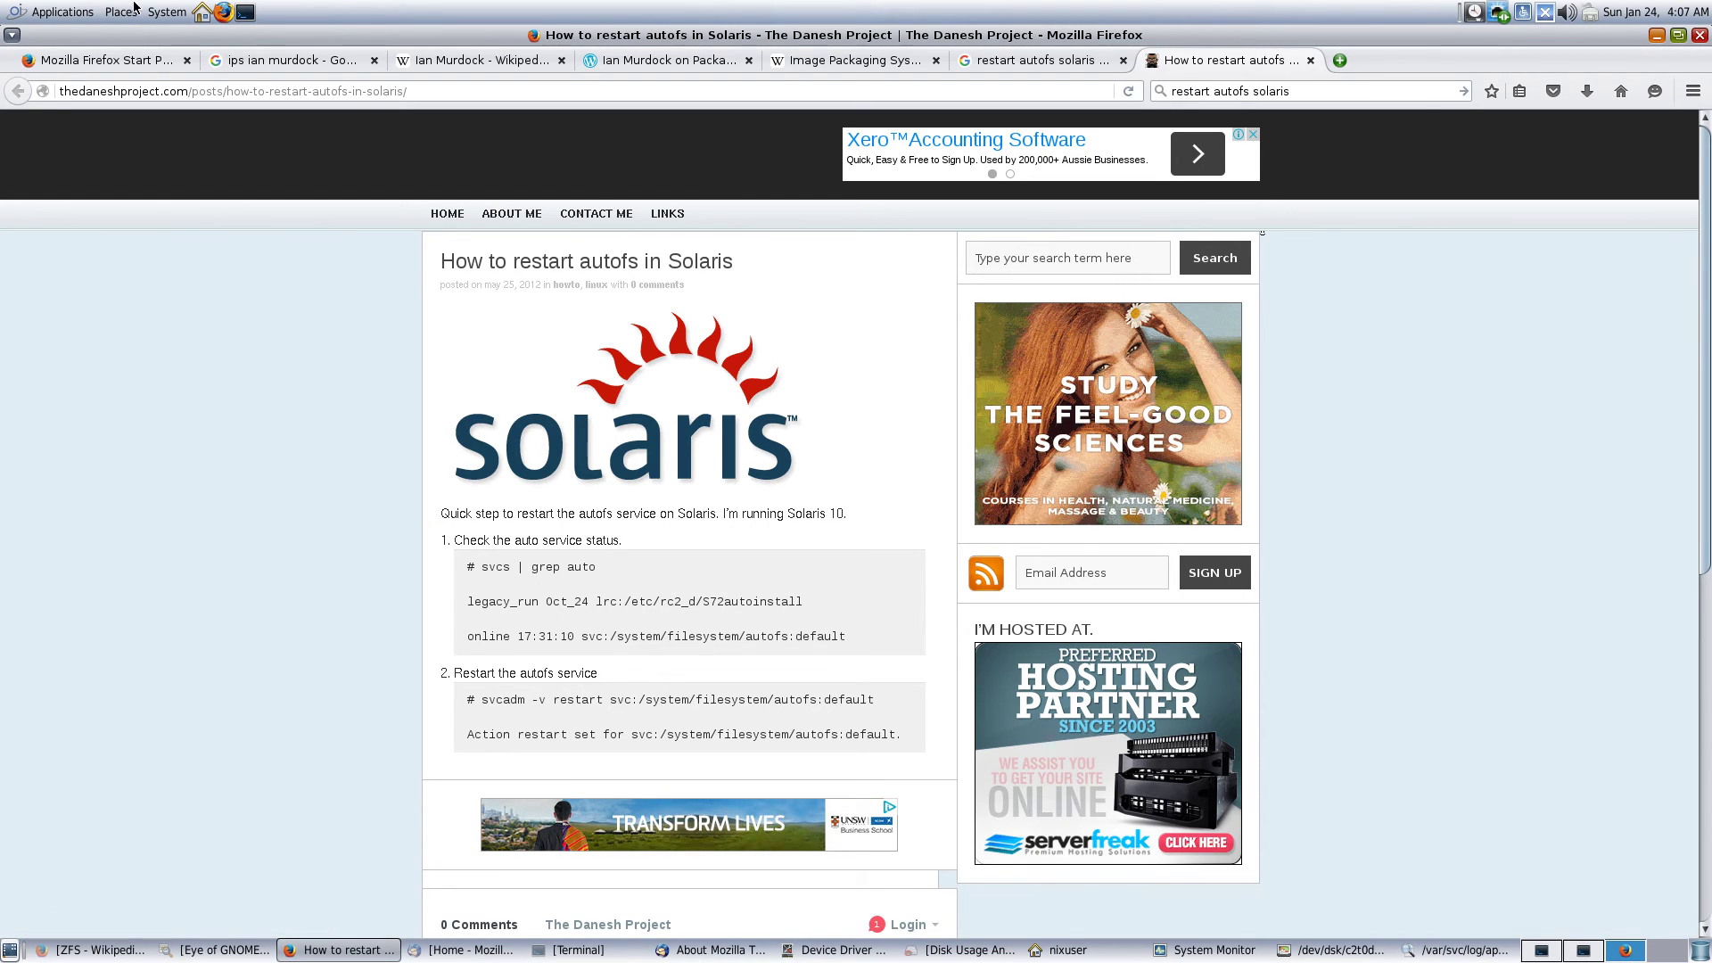
{"action": "left_click", "coordinate": [245, 12]}
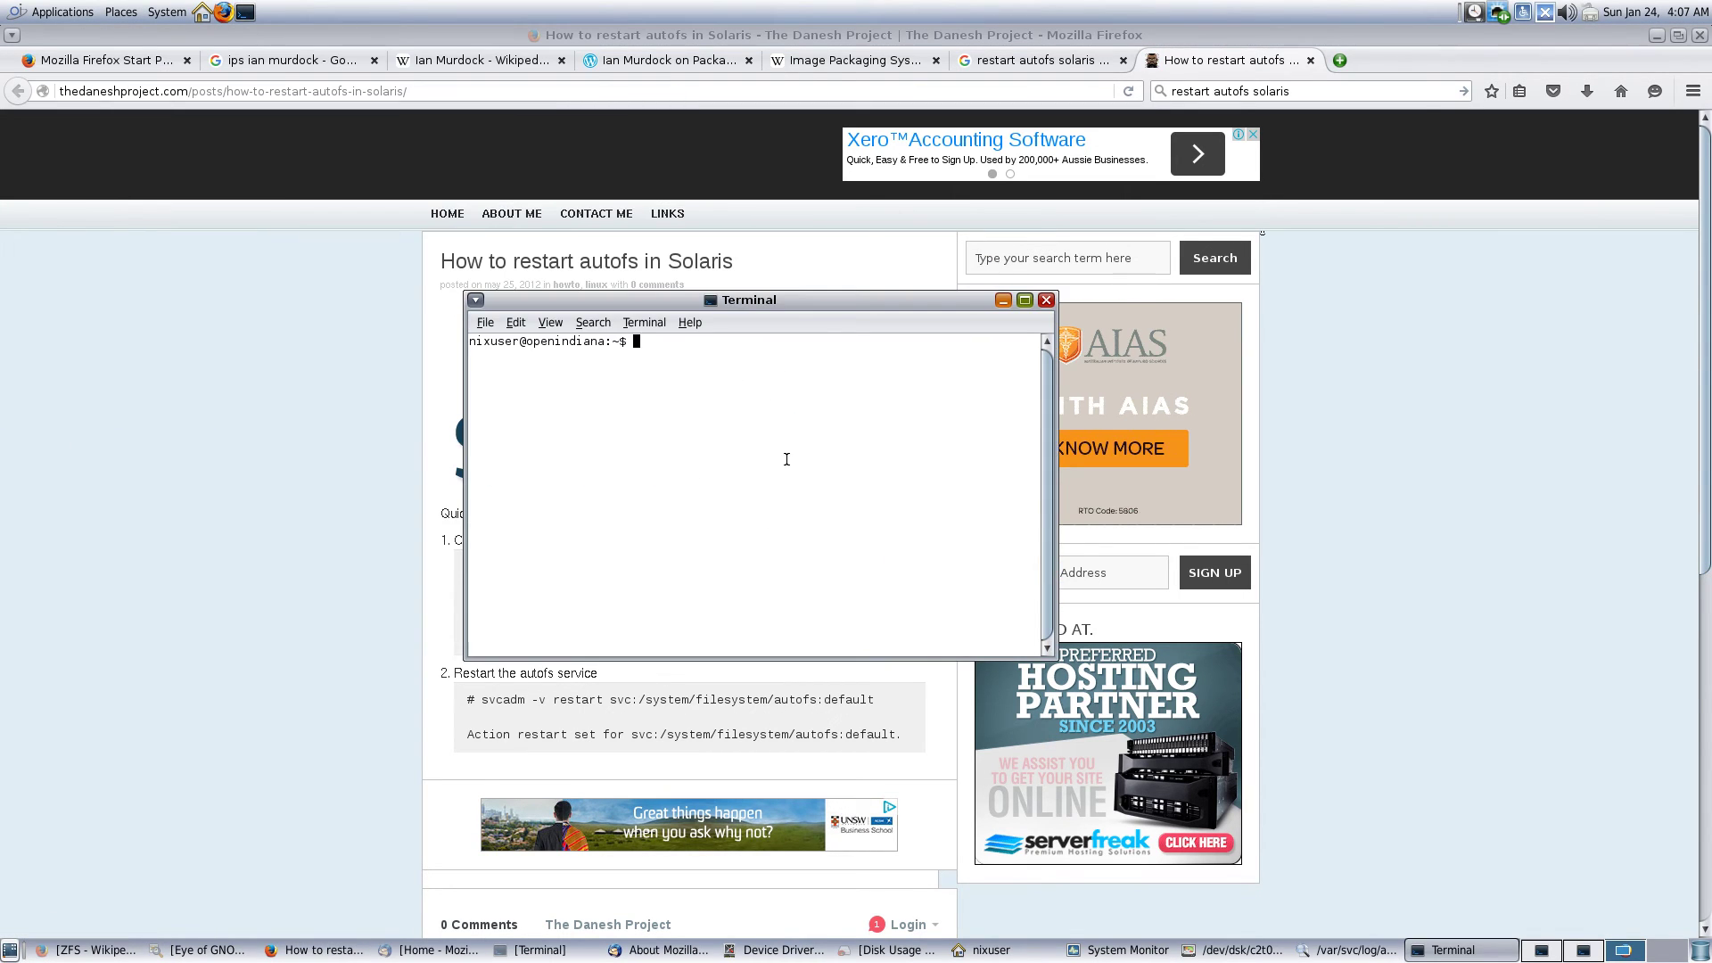
{"action": "type", "text": "ssh "}
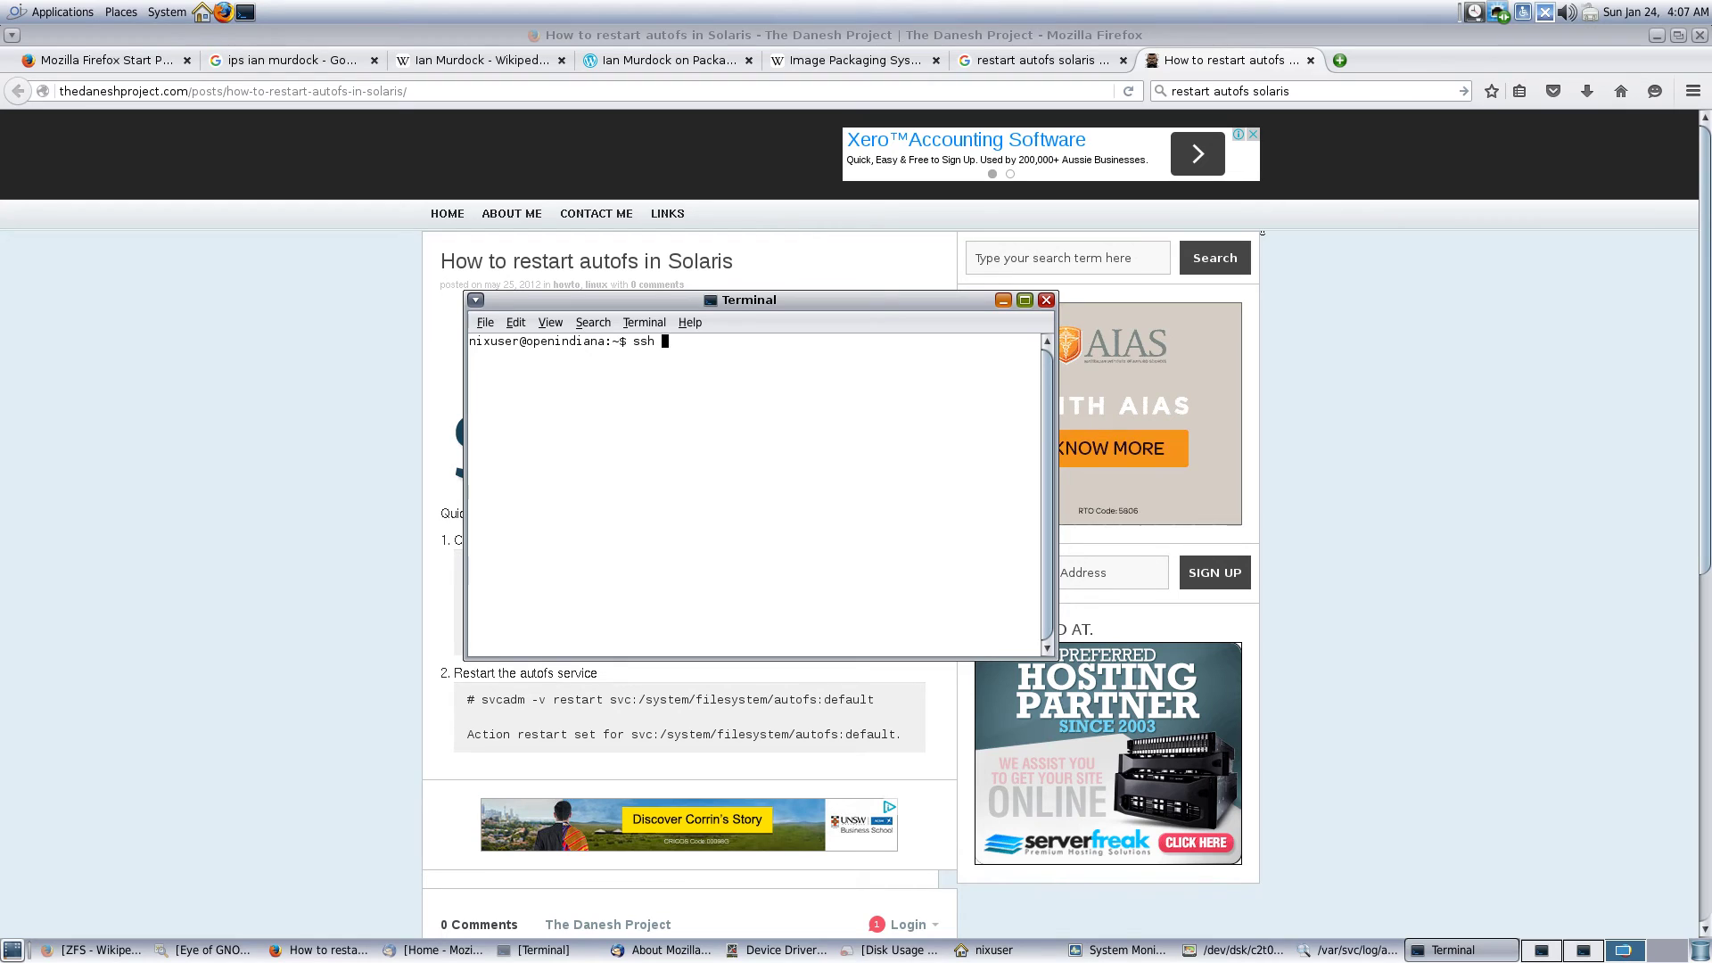
{"action": "type", "text": "shared@192.1"}
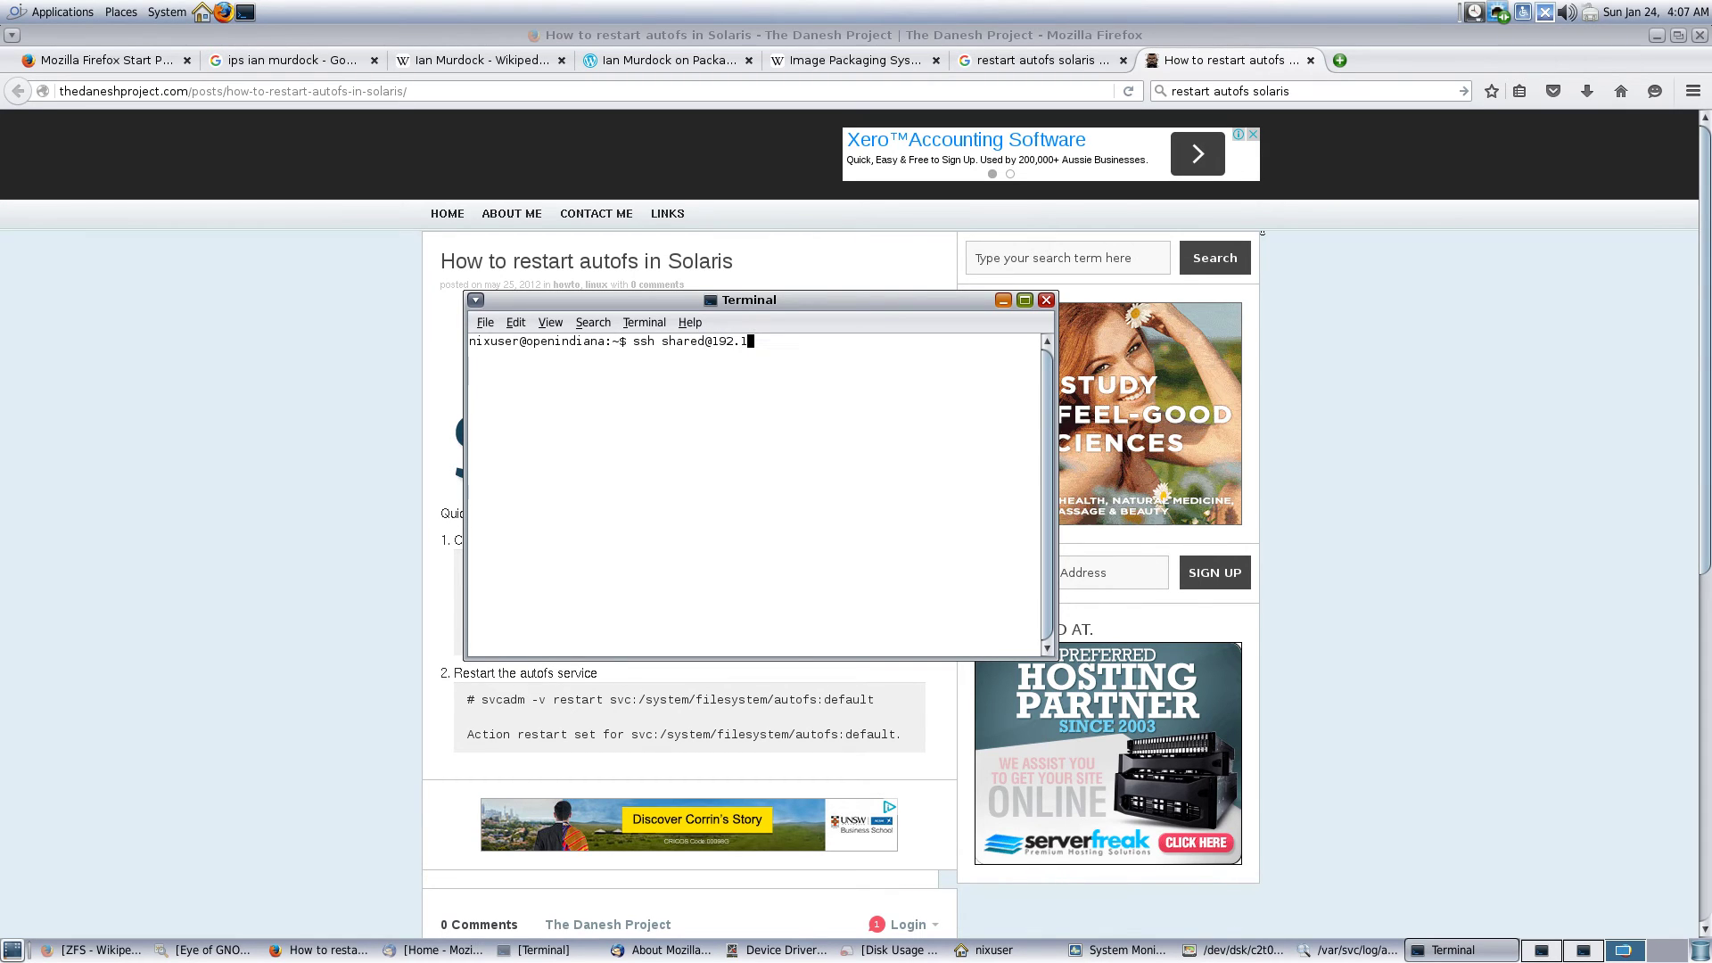
{"action": "type", "text": "68.0.2"}
{"action": "key", "text": "Return"}
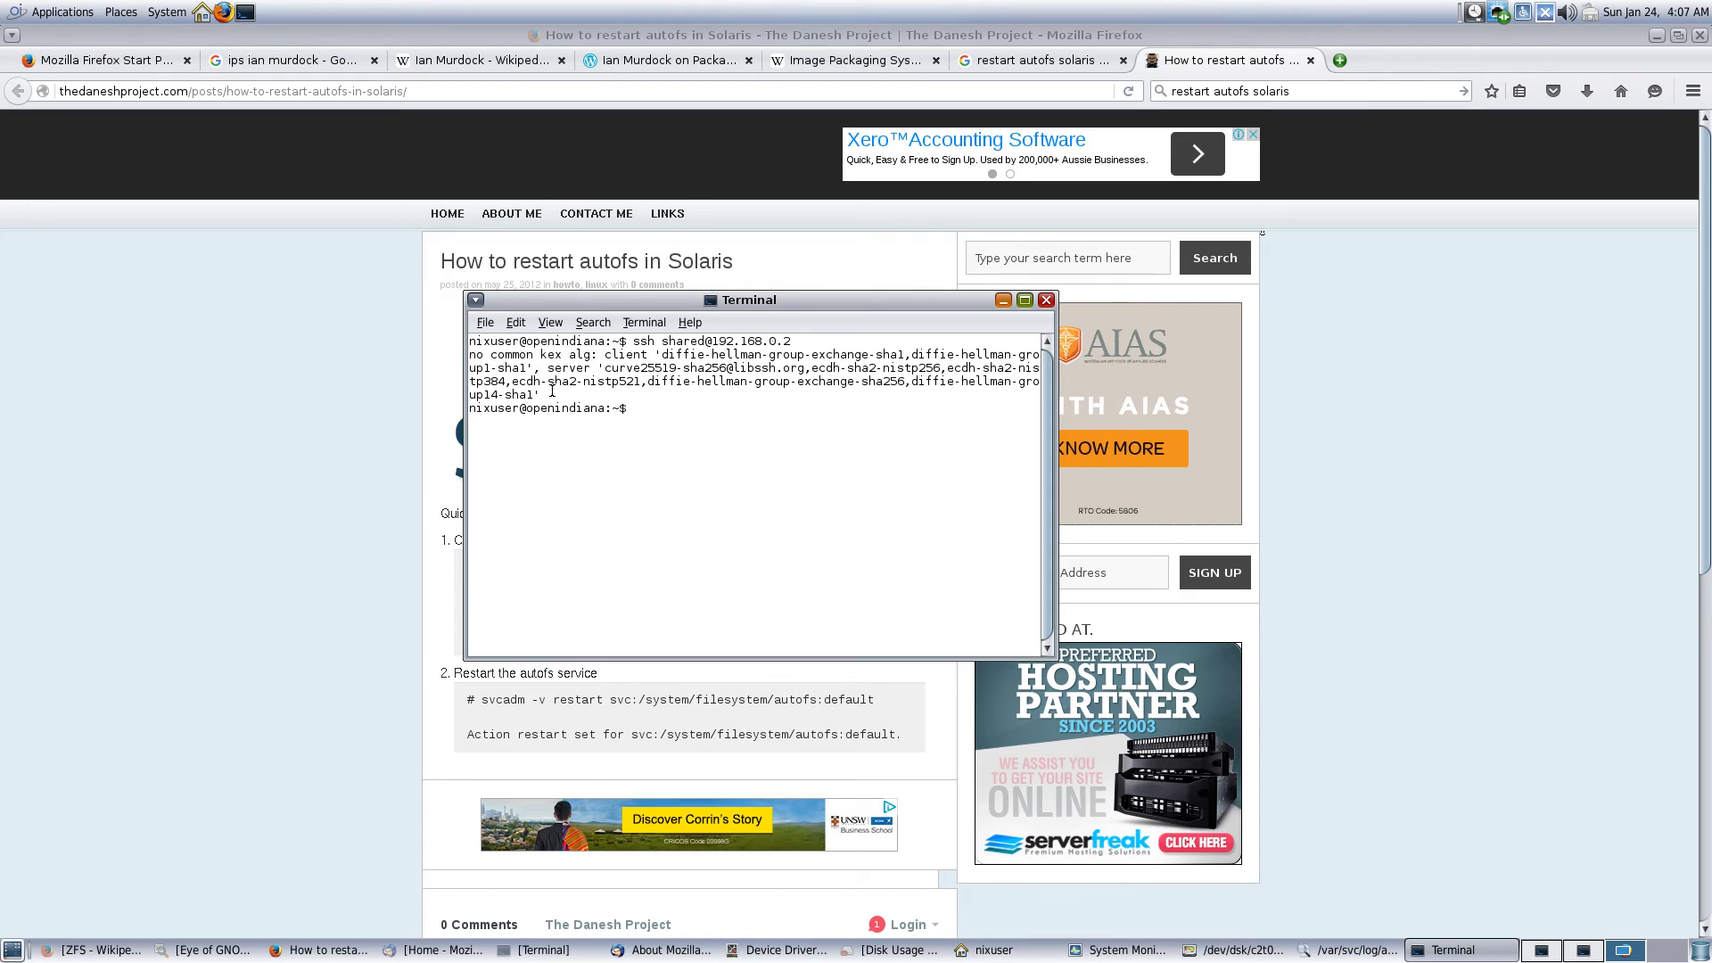
{"action": "left_click_drag", "start_coordinate": [506, 341], "coordinate": [580, 355]}
{"action": "left_click", "coordinate": [653, 353]}
Minimize the terminal to reveal the autofs guide and try launching the on-screen keyboard
{"action": "left_click", "coordinate": [1002, 301]}
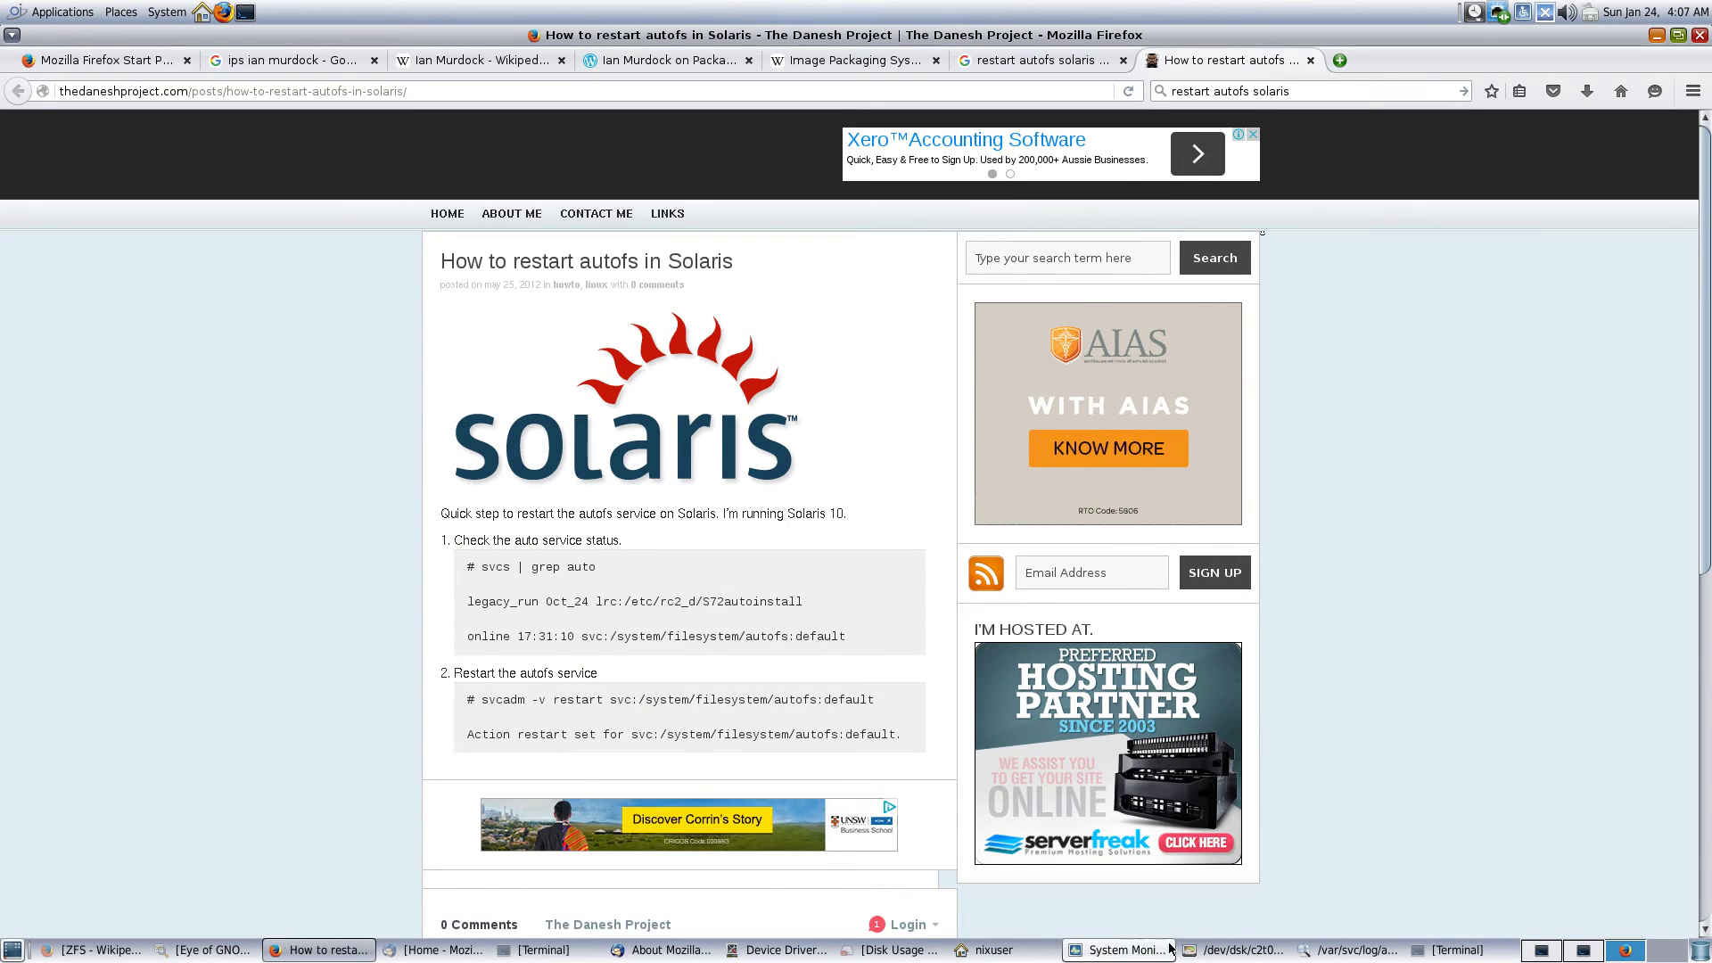
{"action": "left_click", "coordinate": [1433, 951]}
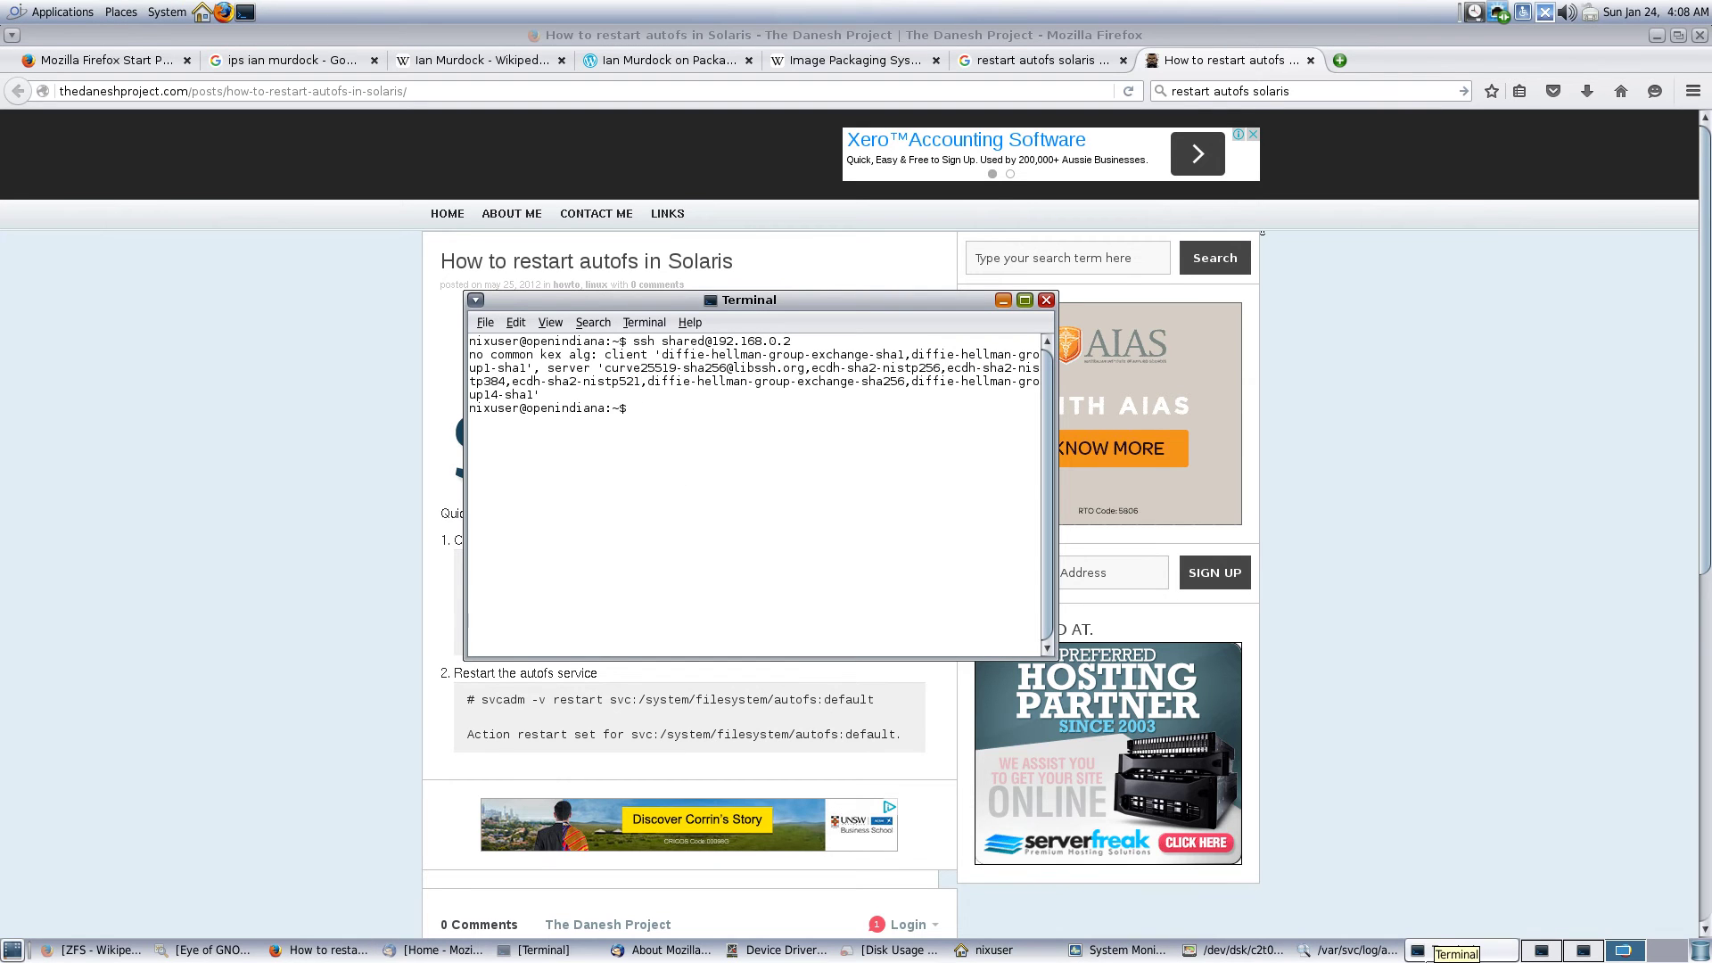
{"action": "left_click", "coordinate": [1002, 300]}
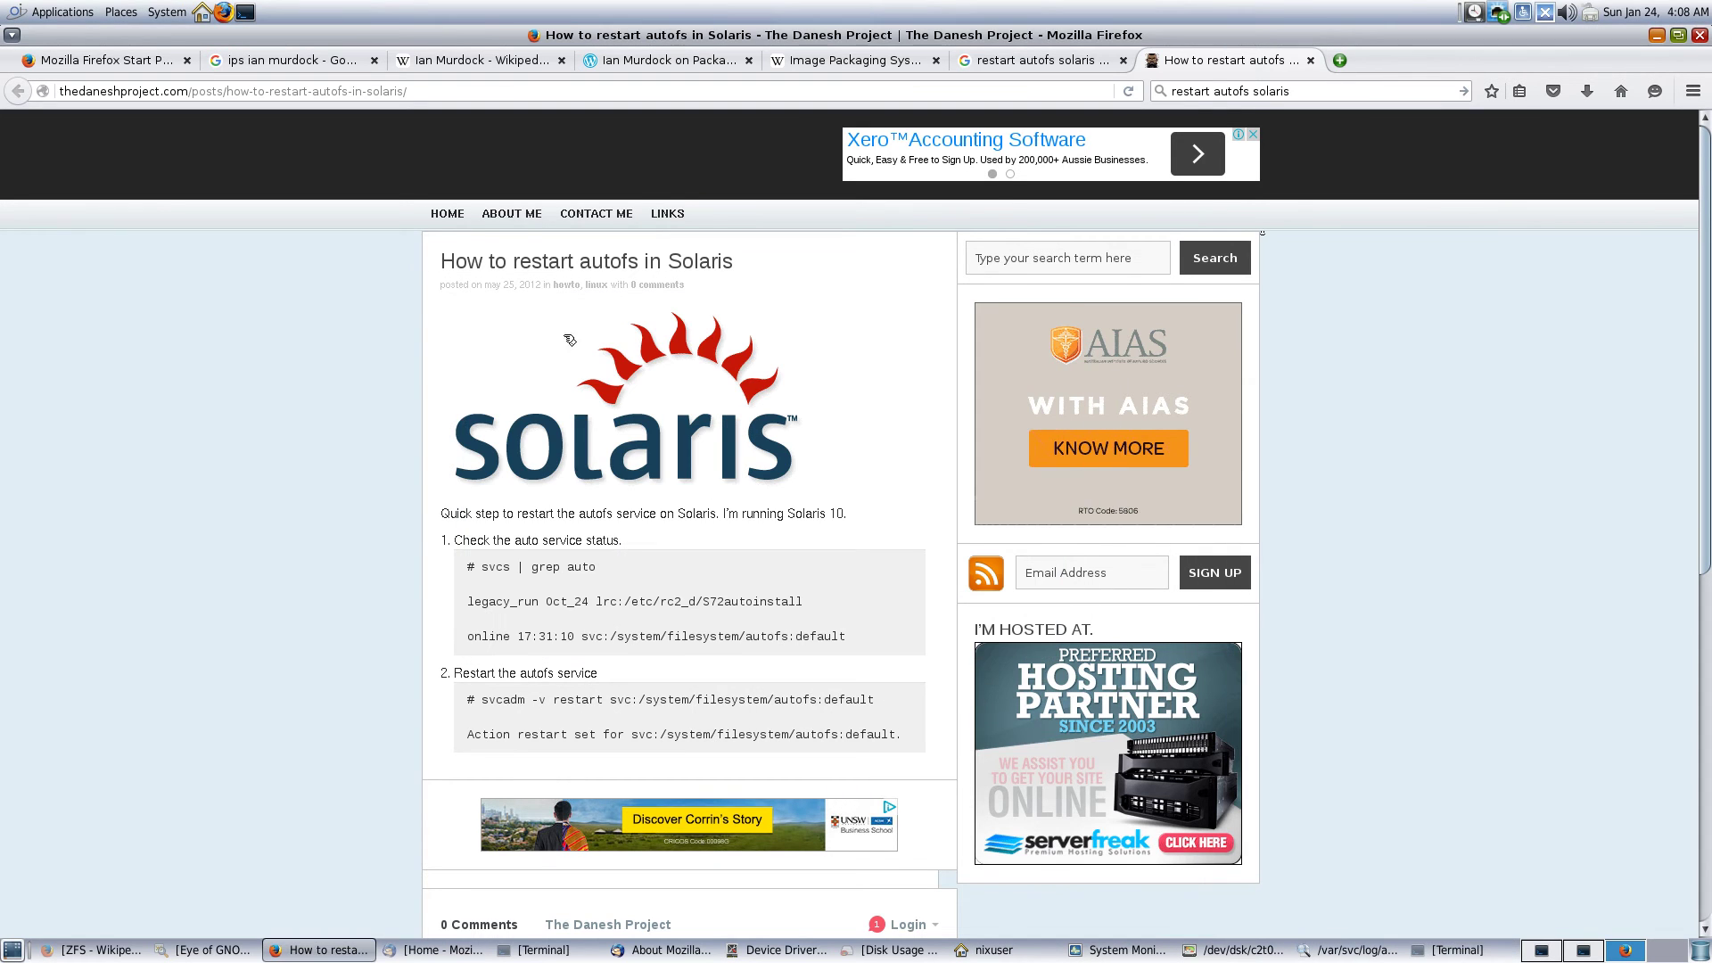
{"action": "left_click", "coordinate": [58, 11]}
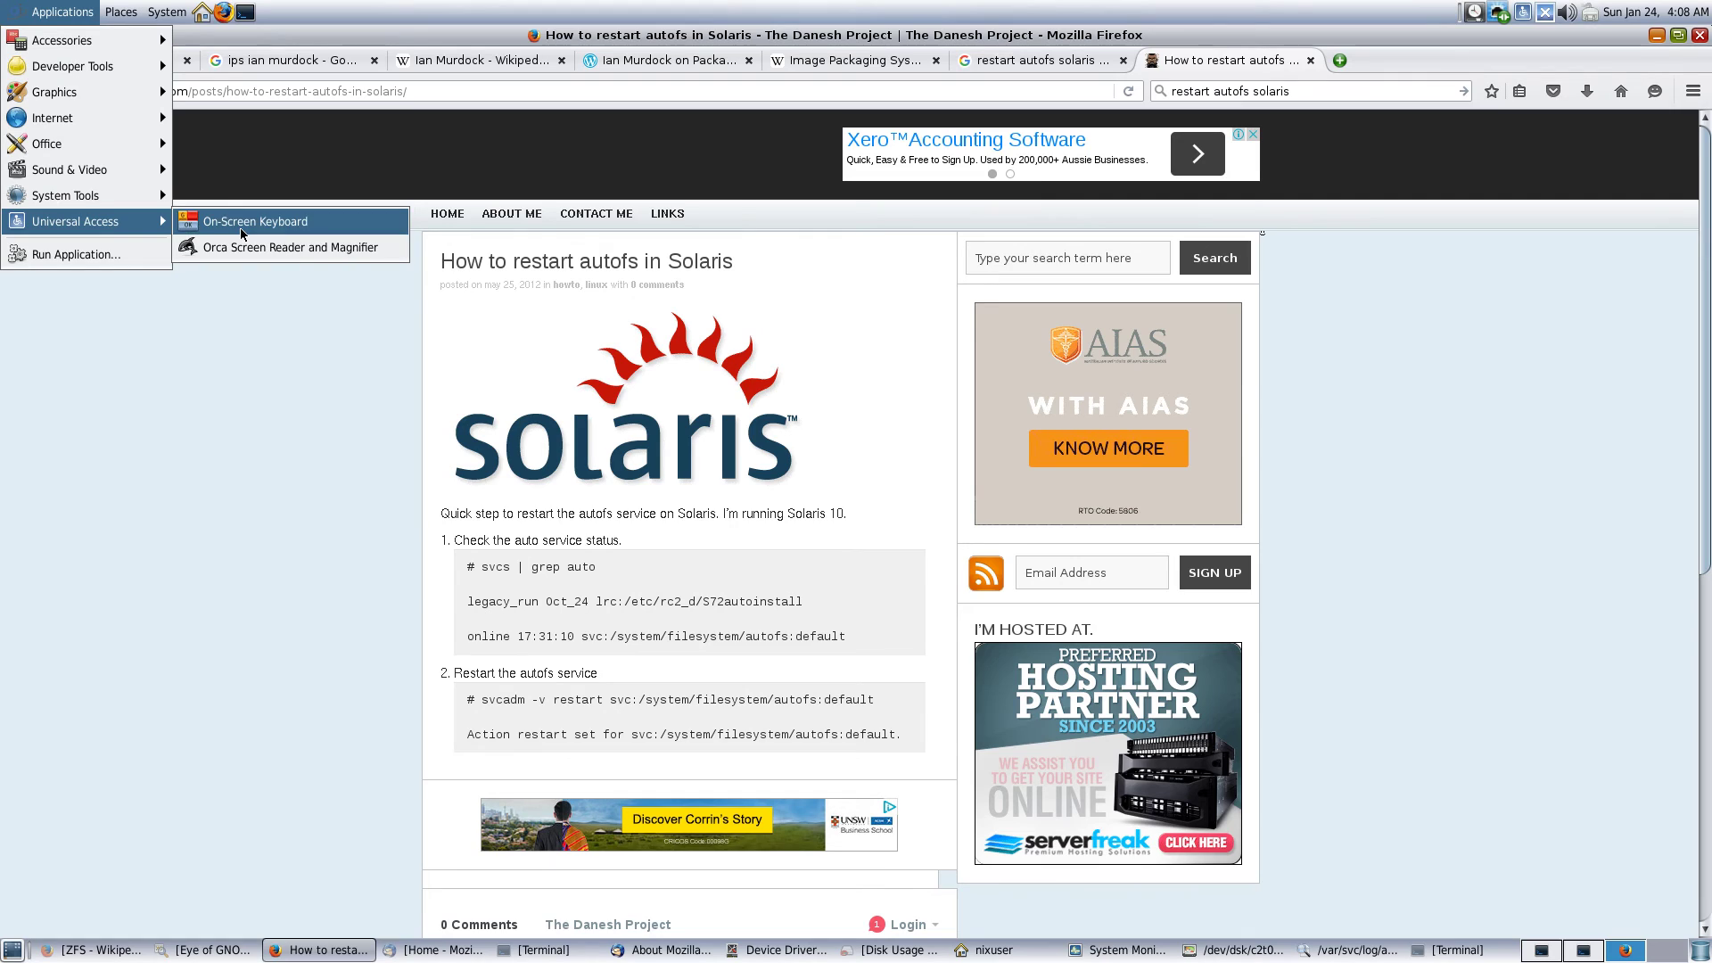
{"action": "left_click", "coordinate": [241, 230]}
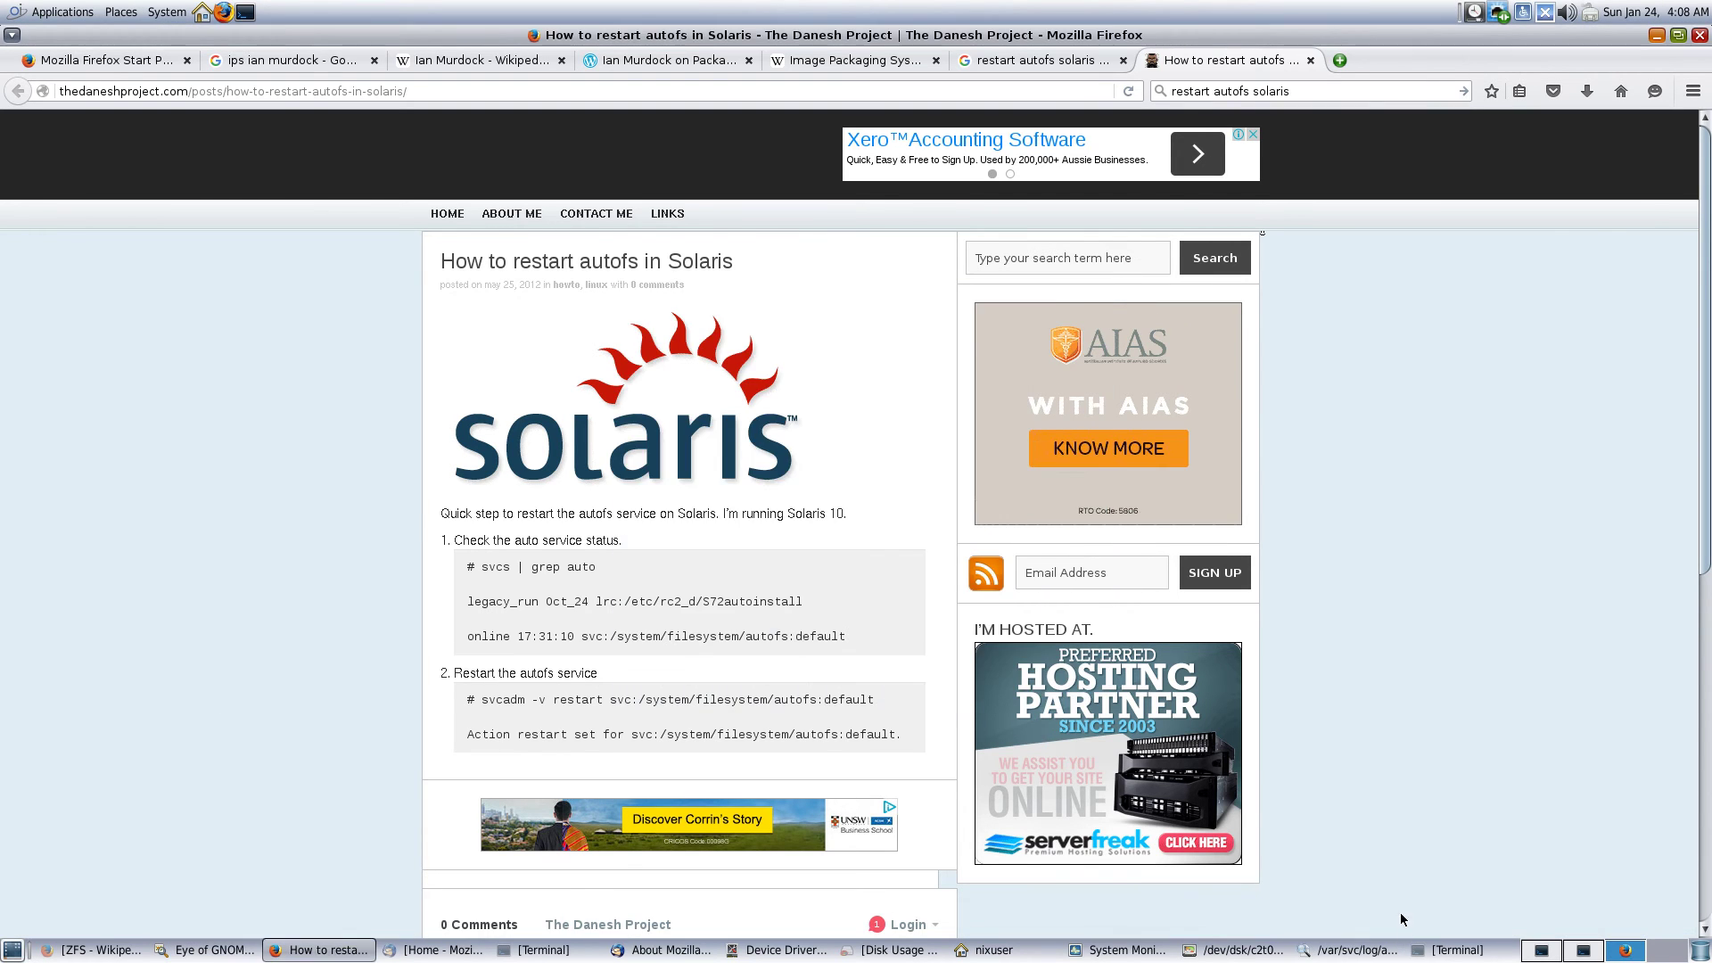
Bring each open tool window forward in turn, then launch OpenOffice 4.1.1 Writer from Office
{"action": "left_click", "coordinate": [1317, 950]}
{"action": "left_click", "coordinate": [1234, 950]}
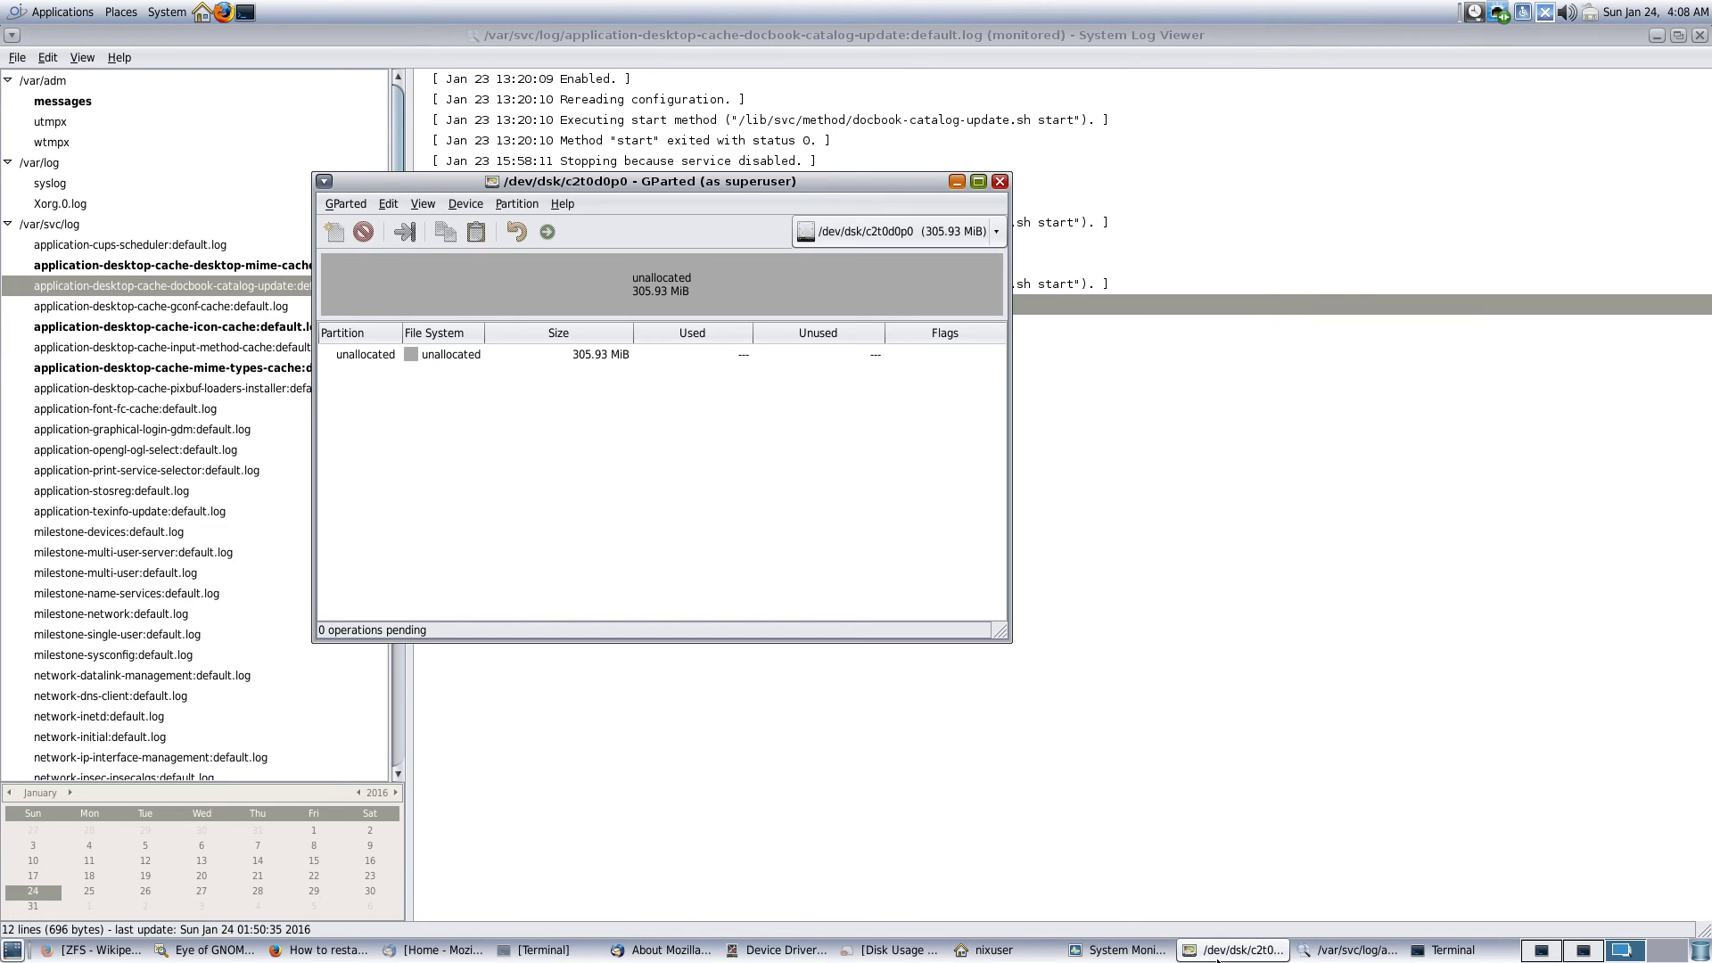
{"action": "left_click", "coordinate": [1124, 949]}
{"action": "left_click", "coordinate": [996, 949]}
{"action": "left_click", "coordinate": [894, 949]}
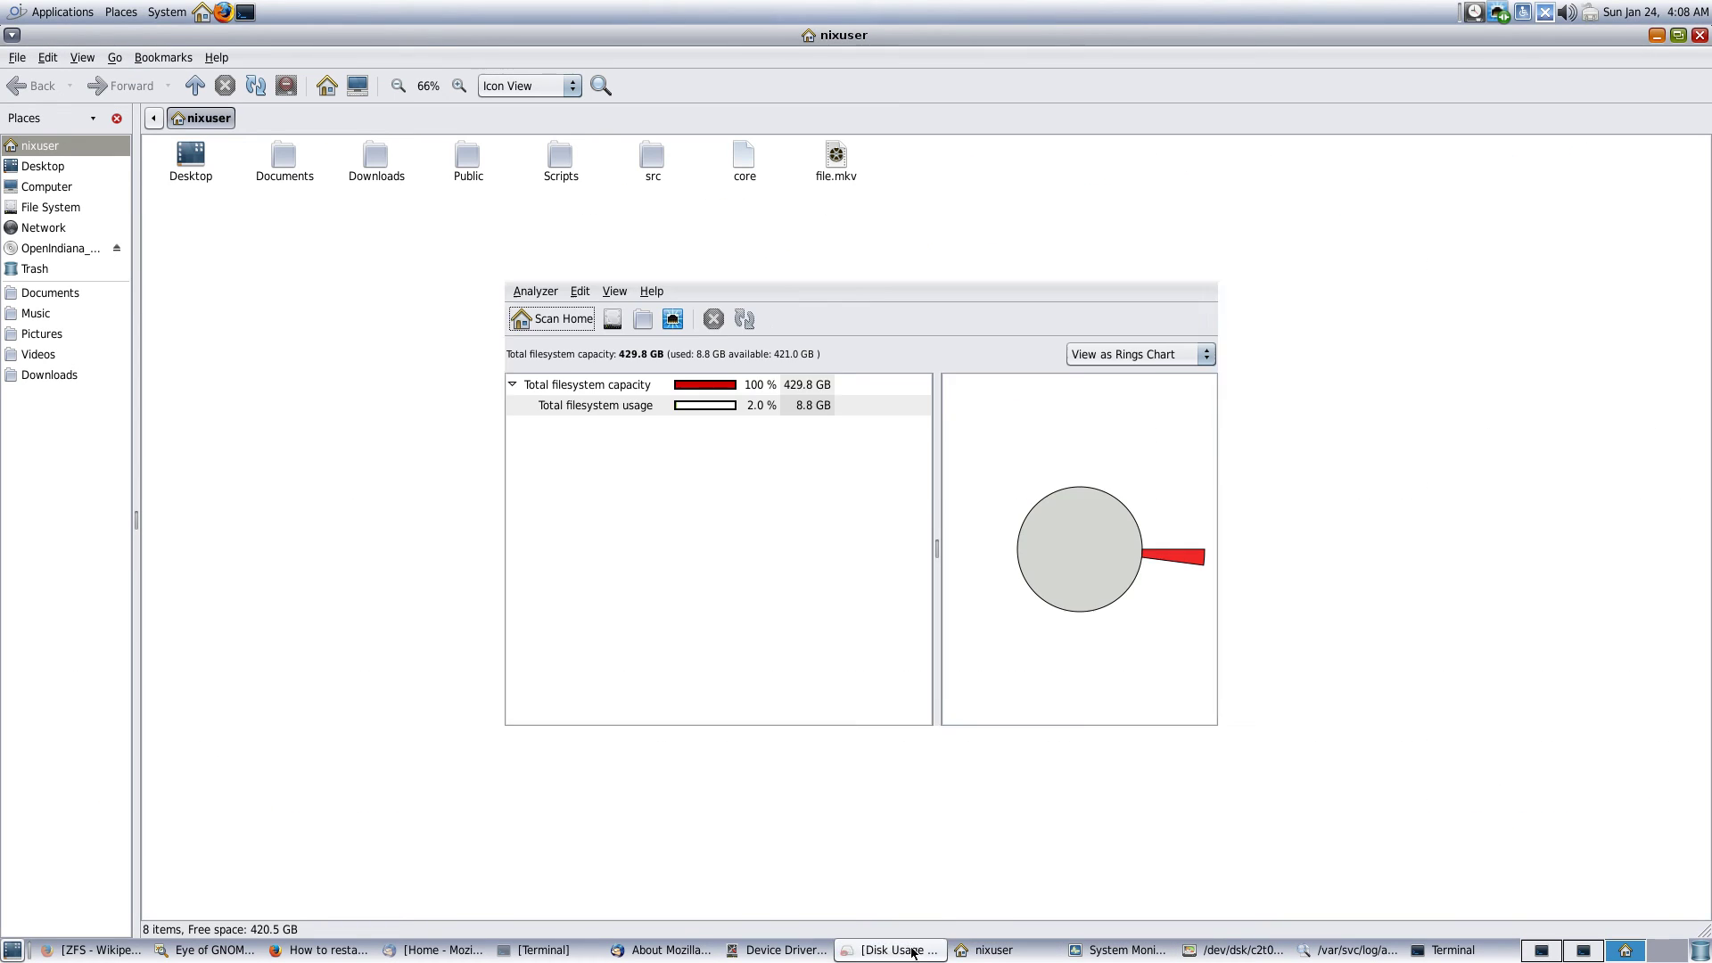
{"action": "left_click", "coordinate": [789, 949]}
{"action": "left_click", "coordinate": [542, 949]}
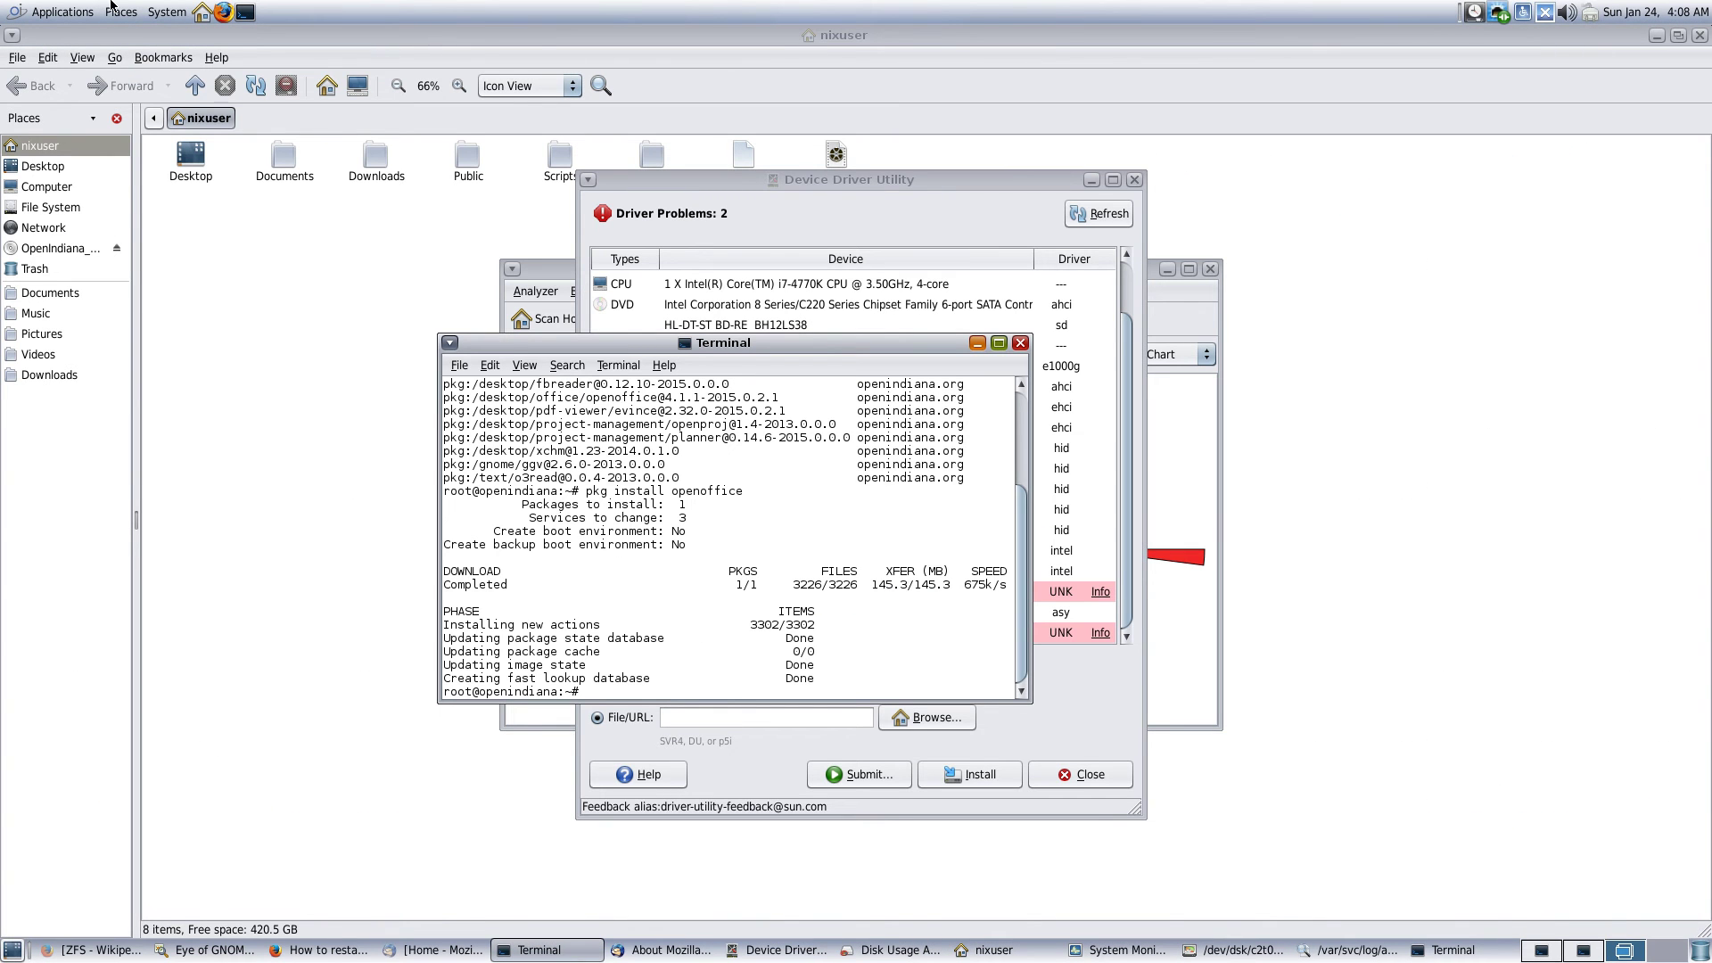
{"action": "left_click", "coordinate": [63, 11]}
{"action": "mouse_move", "coordinate": [48, 143]}
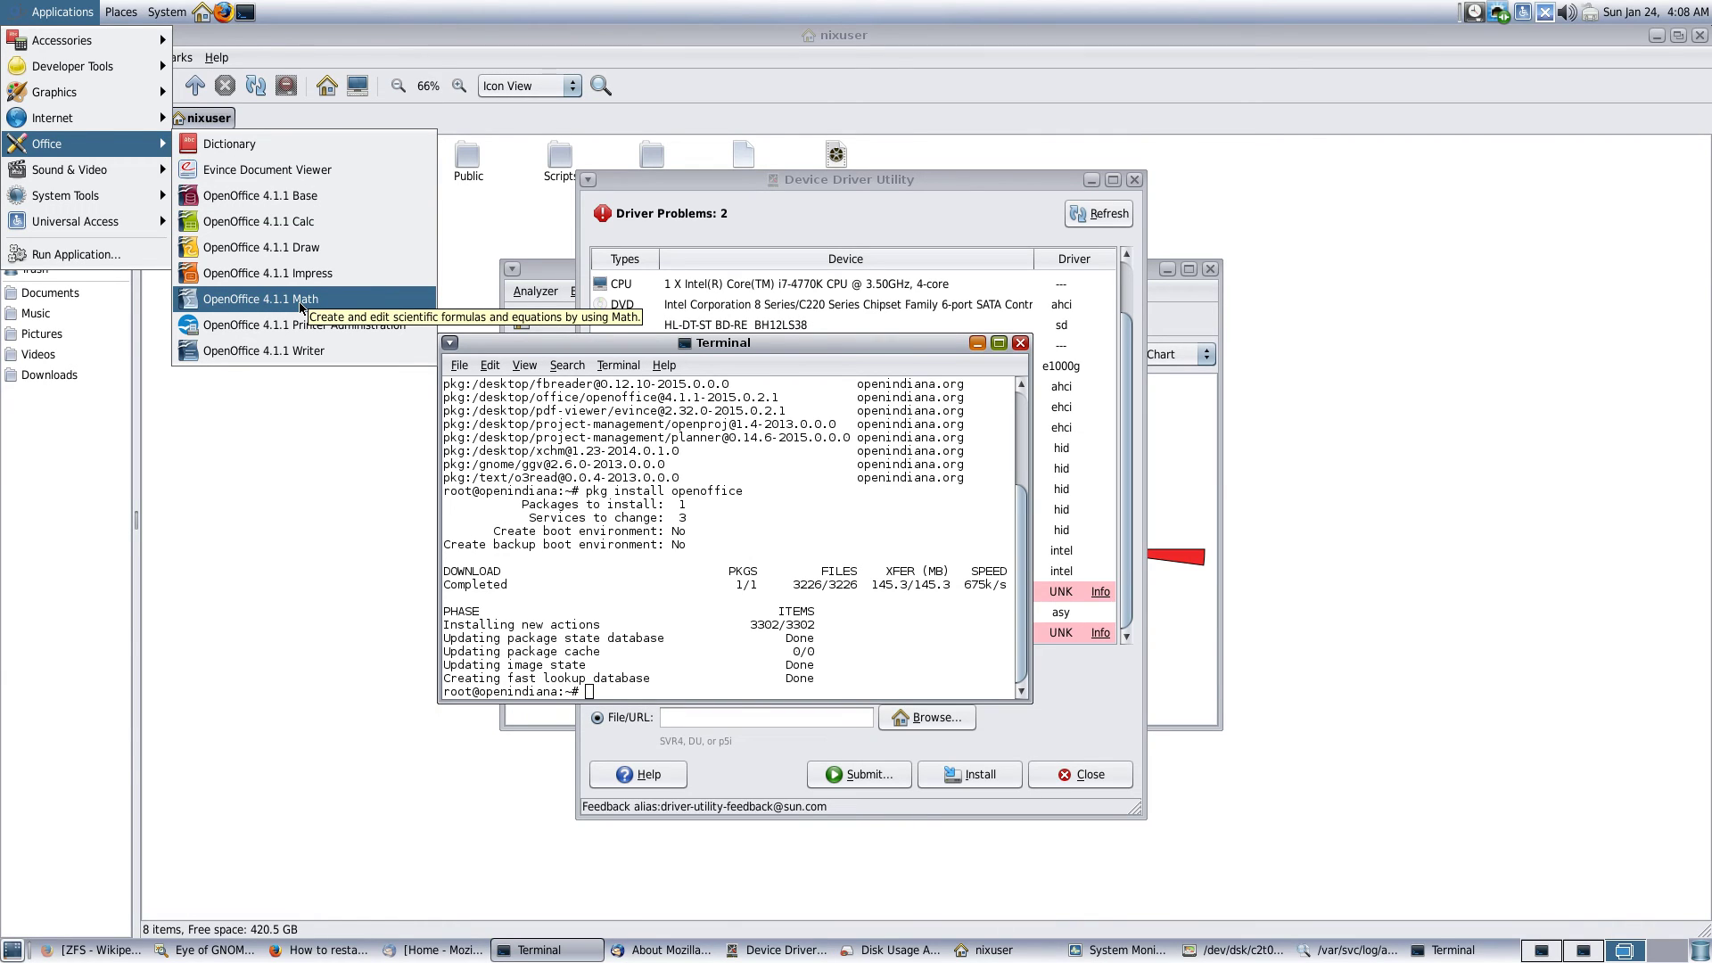
{"action": "left_click", "coordinate": [308, 354]}
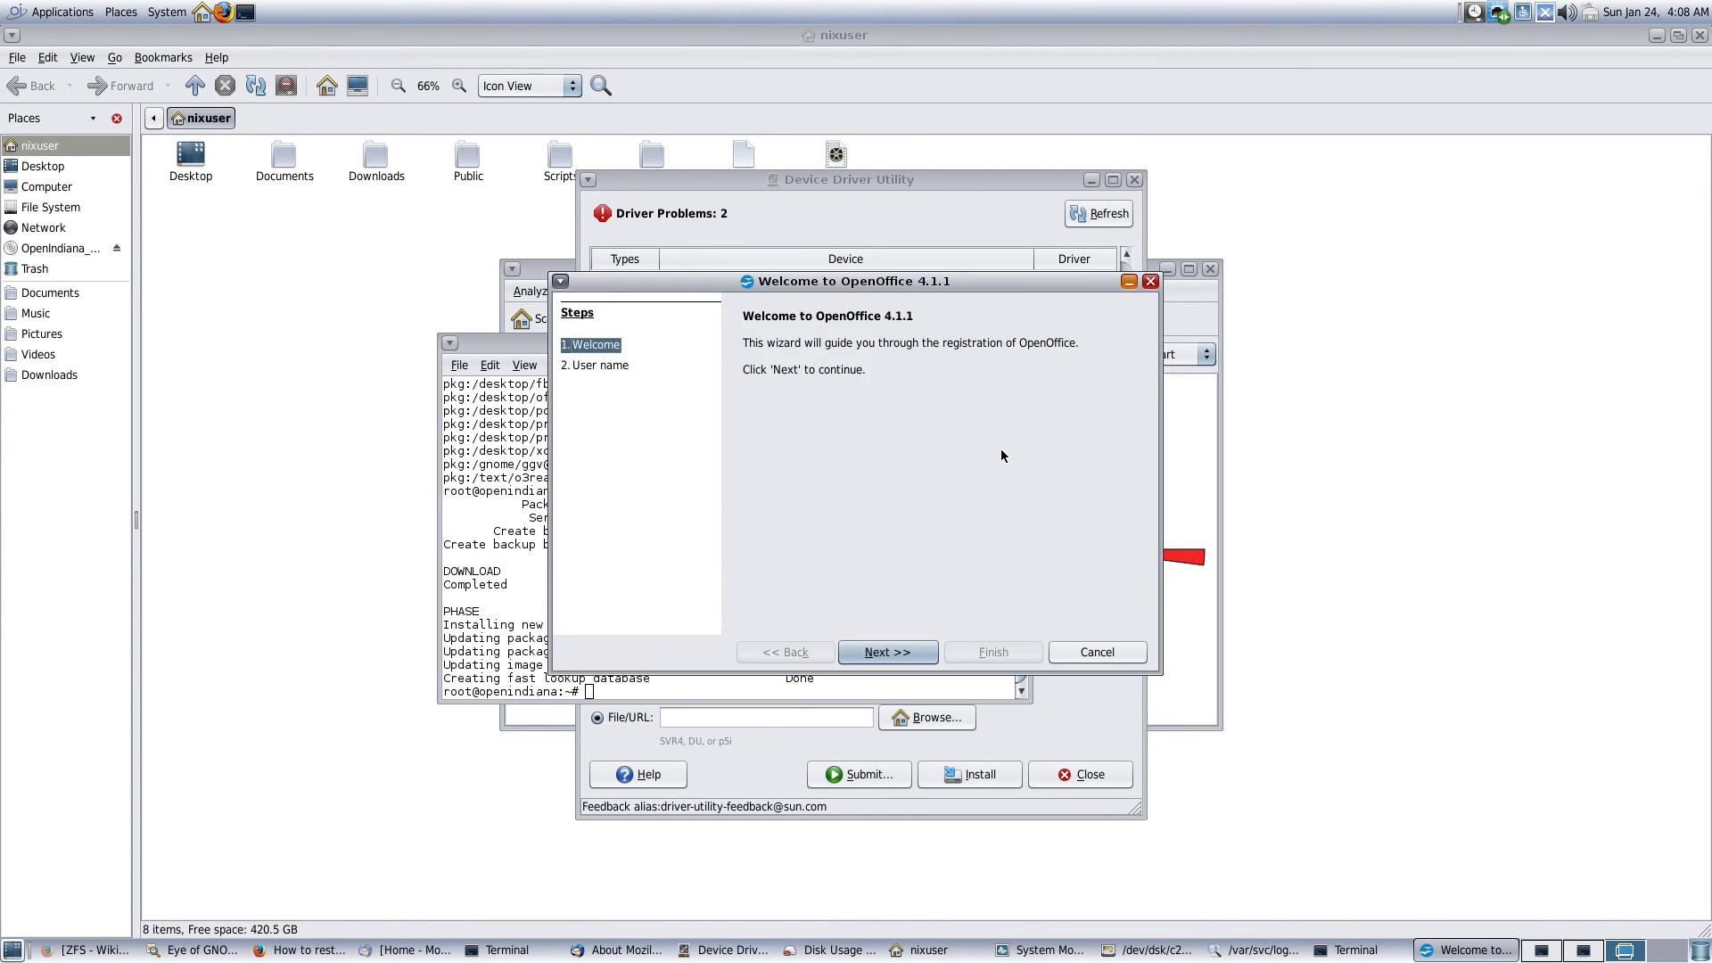
Relaunch OpenOffice and complete the welcome wizard to open a blank Writer document
{"action": "left_click", "coordinate": [1097, 651]}
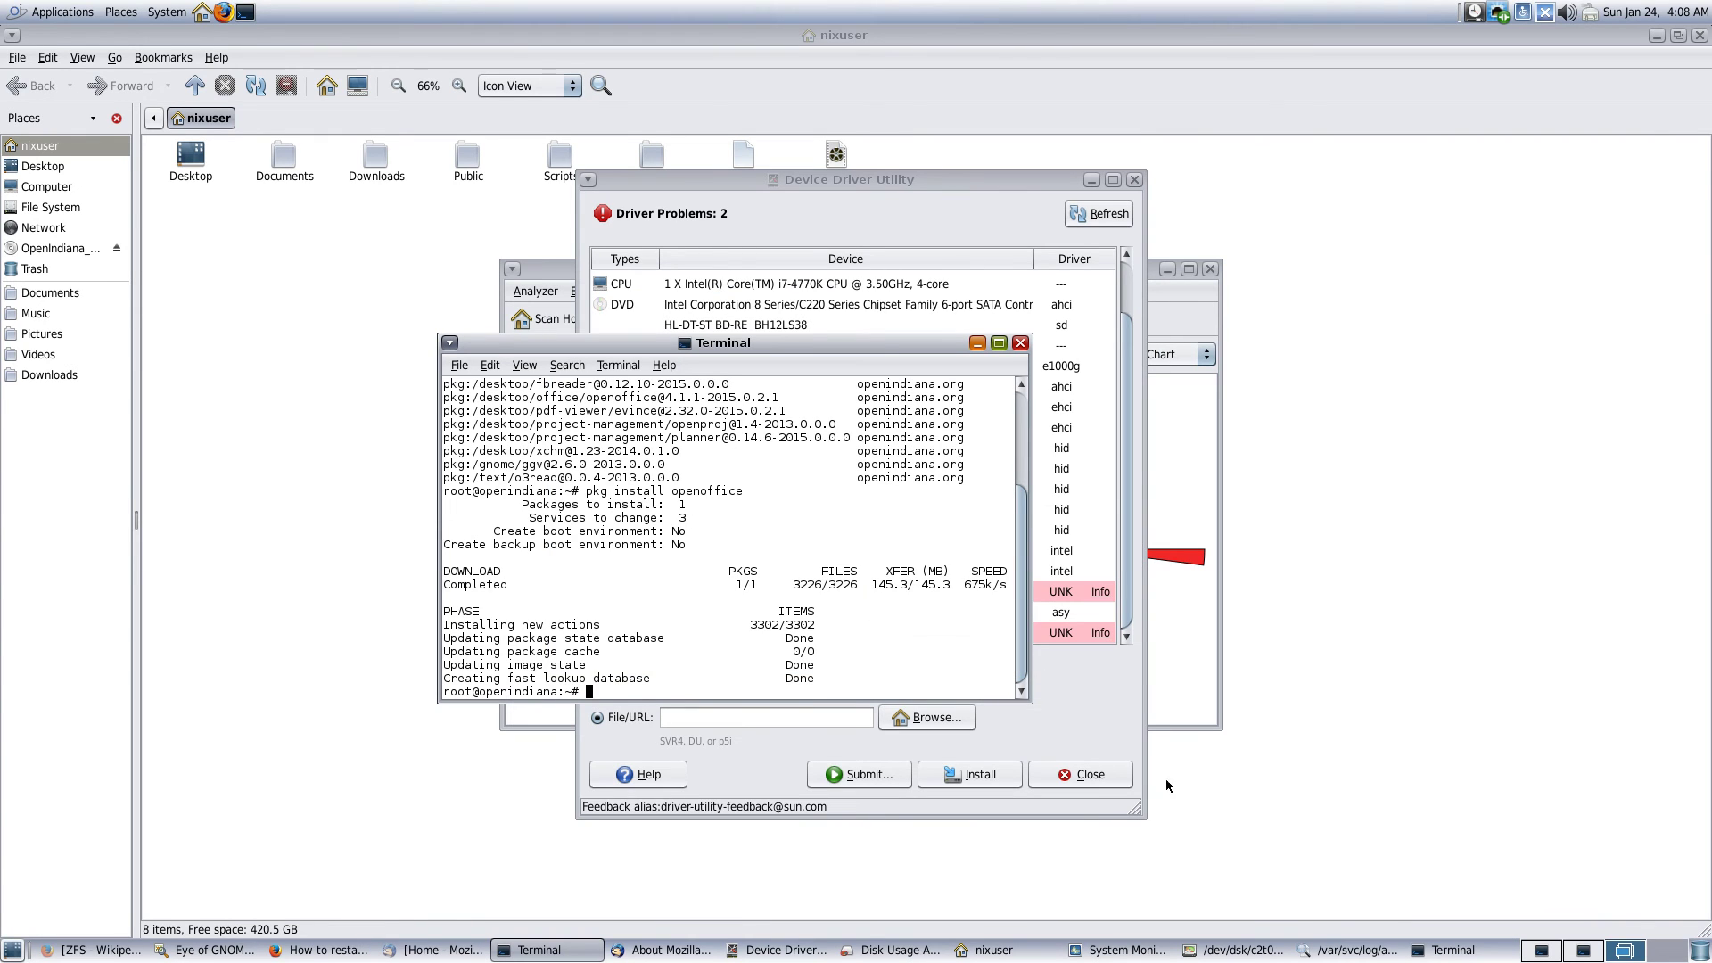
{"action": "left_click", "coordinate": [62, 10]}
{"action": "left_click", "coordinate": [295, 356]}
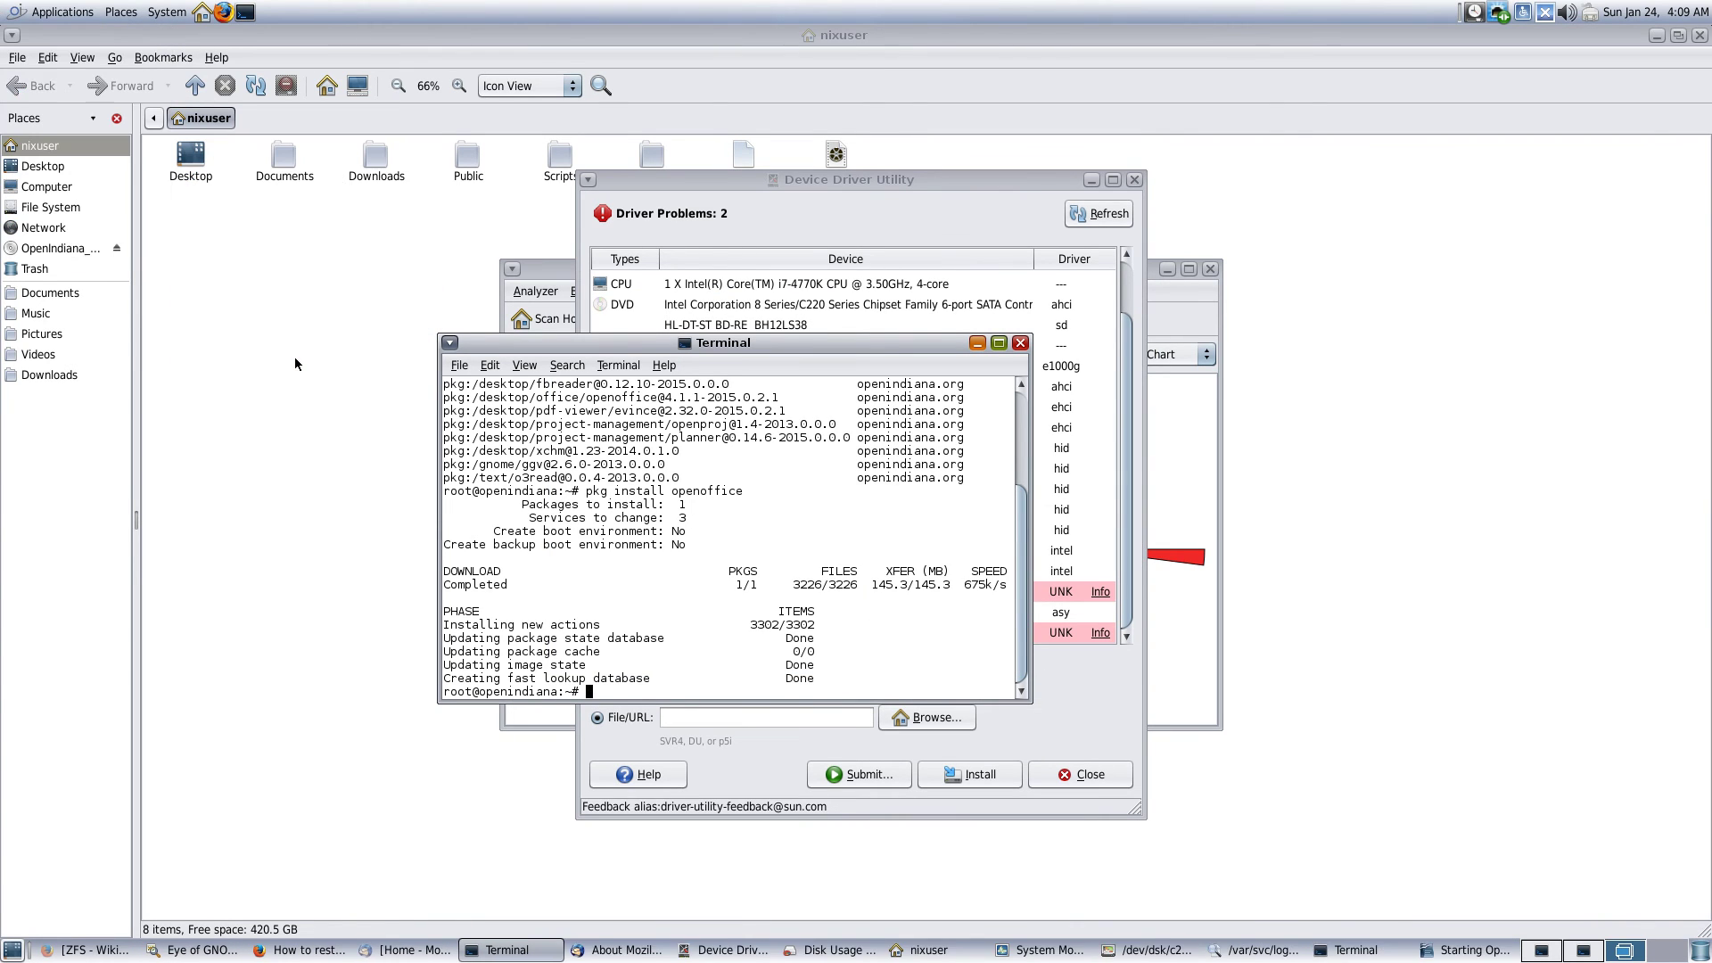
{"action": "left_click", "coordinate": [883, 651]}
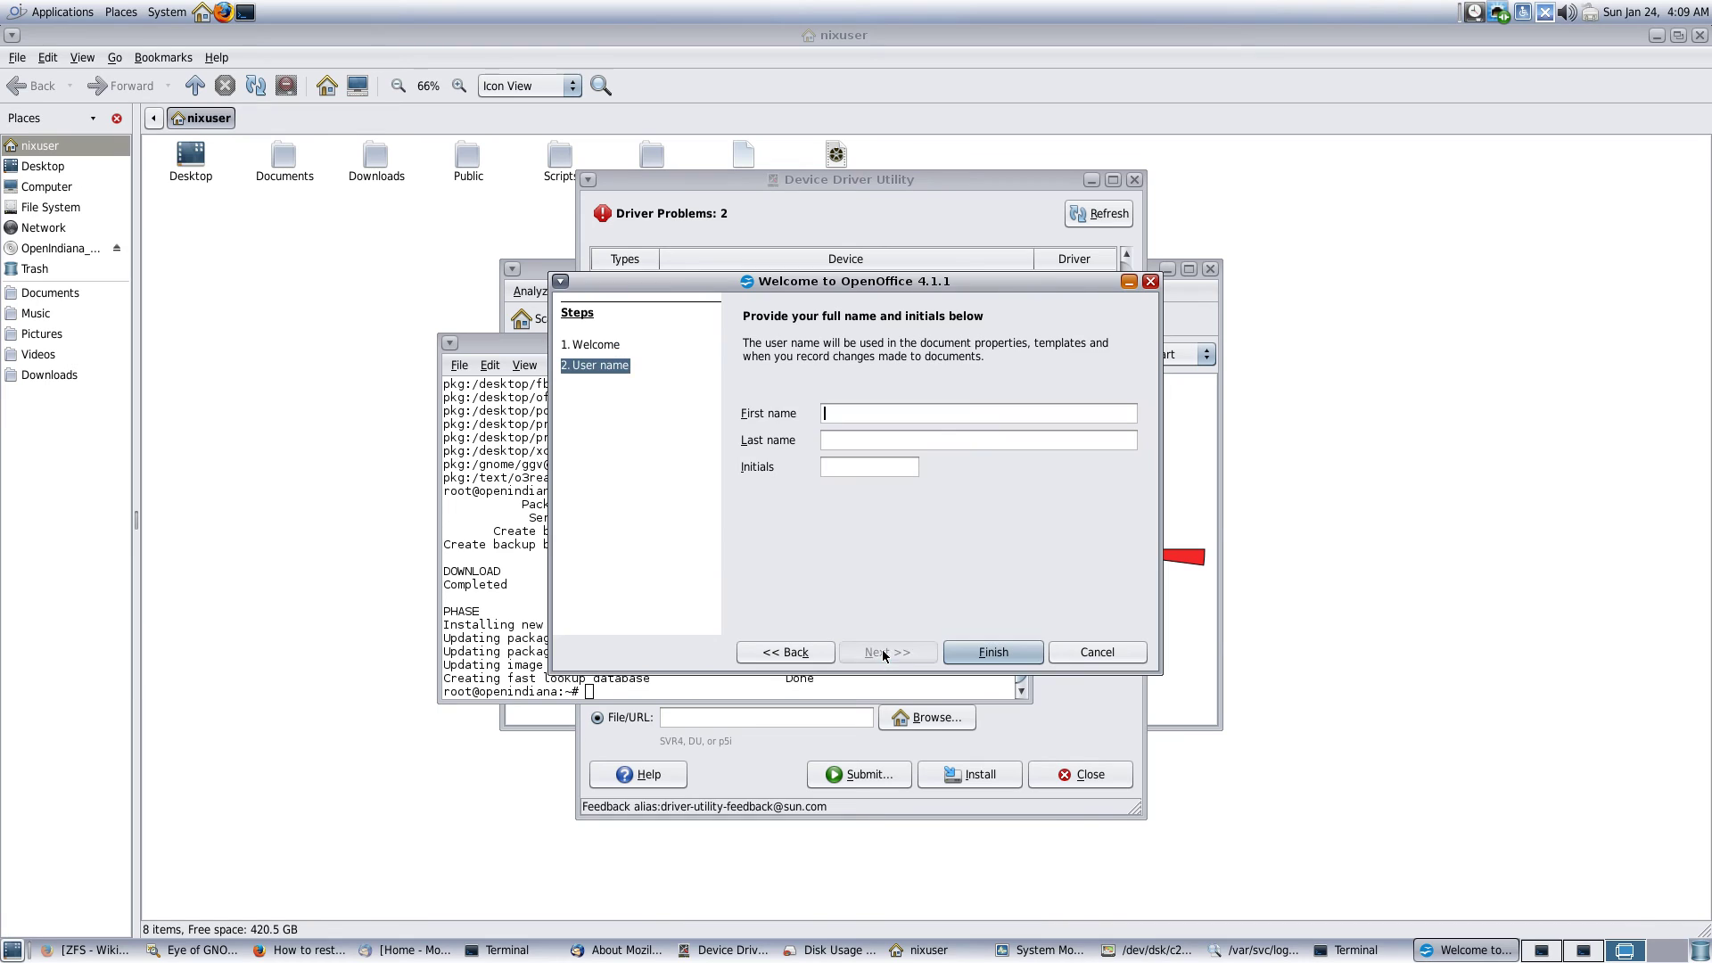
{"action": "left_click", "coordinate": [987, 653]}
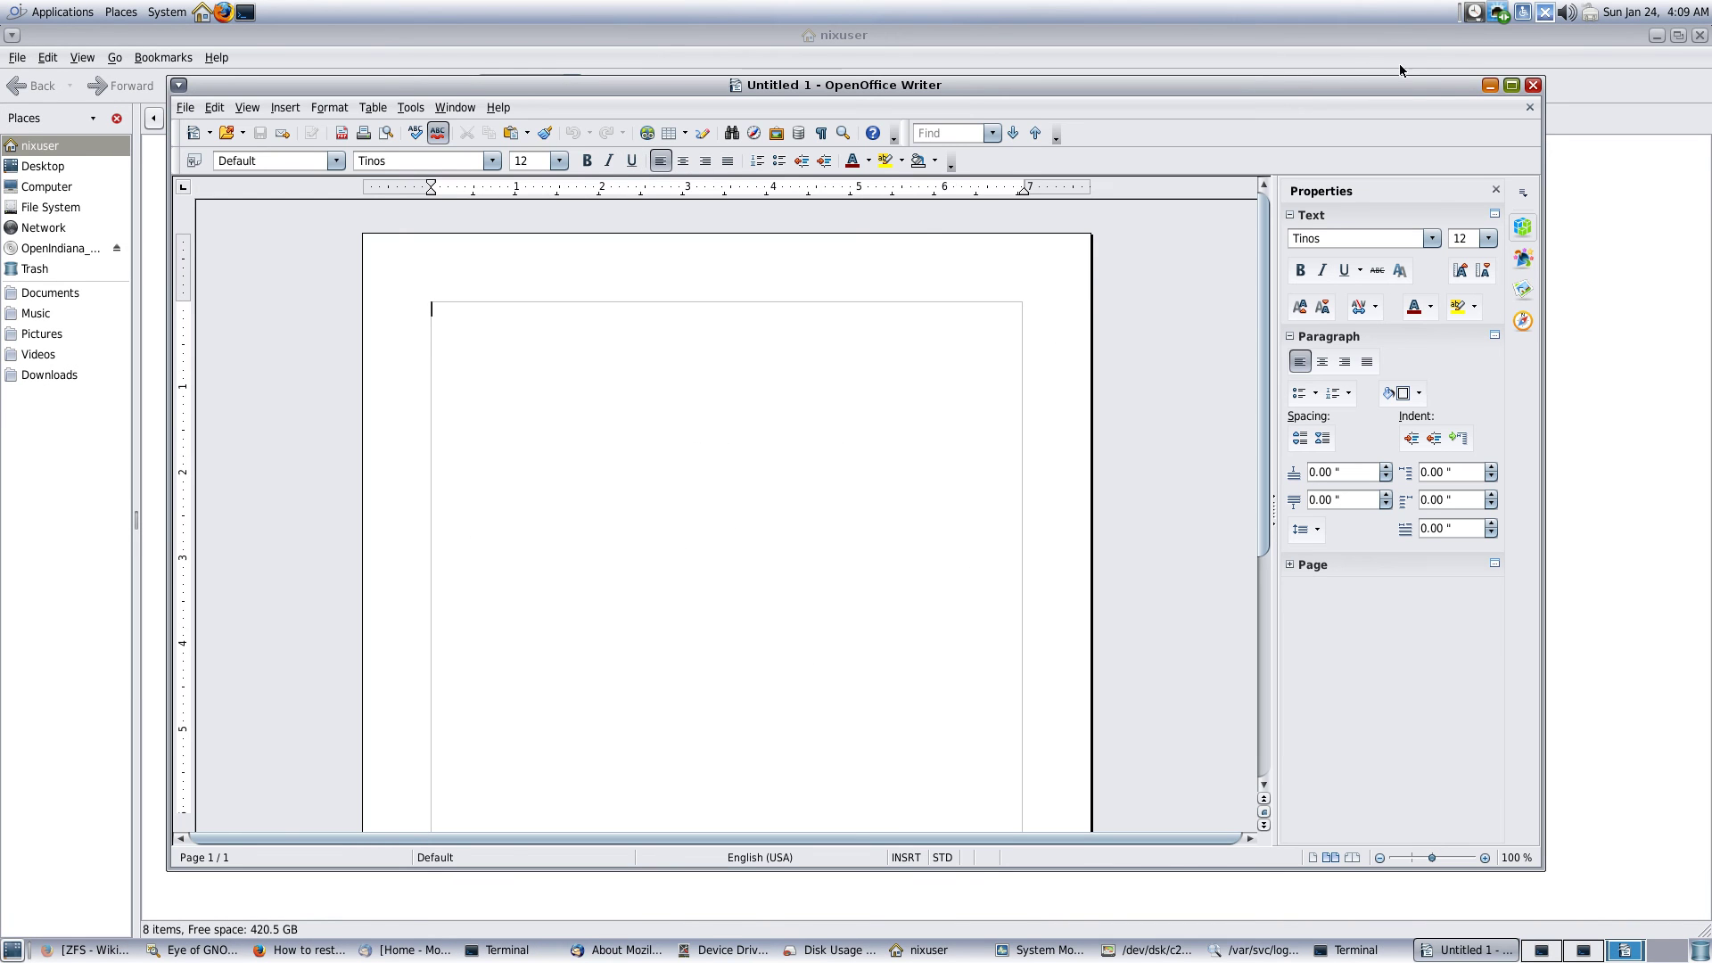
Maximize Writer, confirm version 4.1.1 in the About box, then close Writer
{"action": "left_click", "coordinate": [1511, 86]}
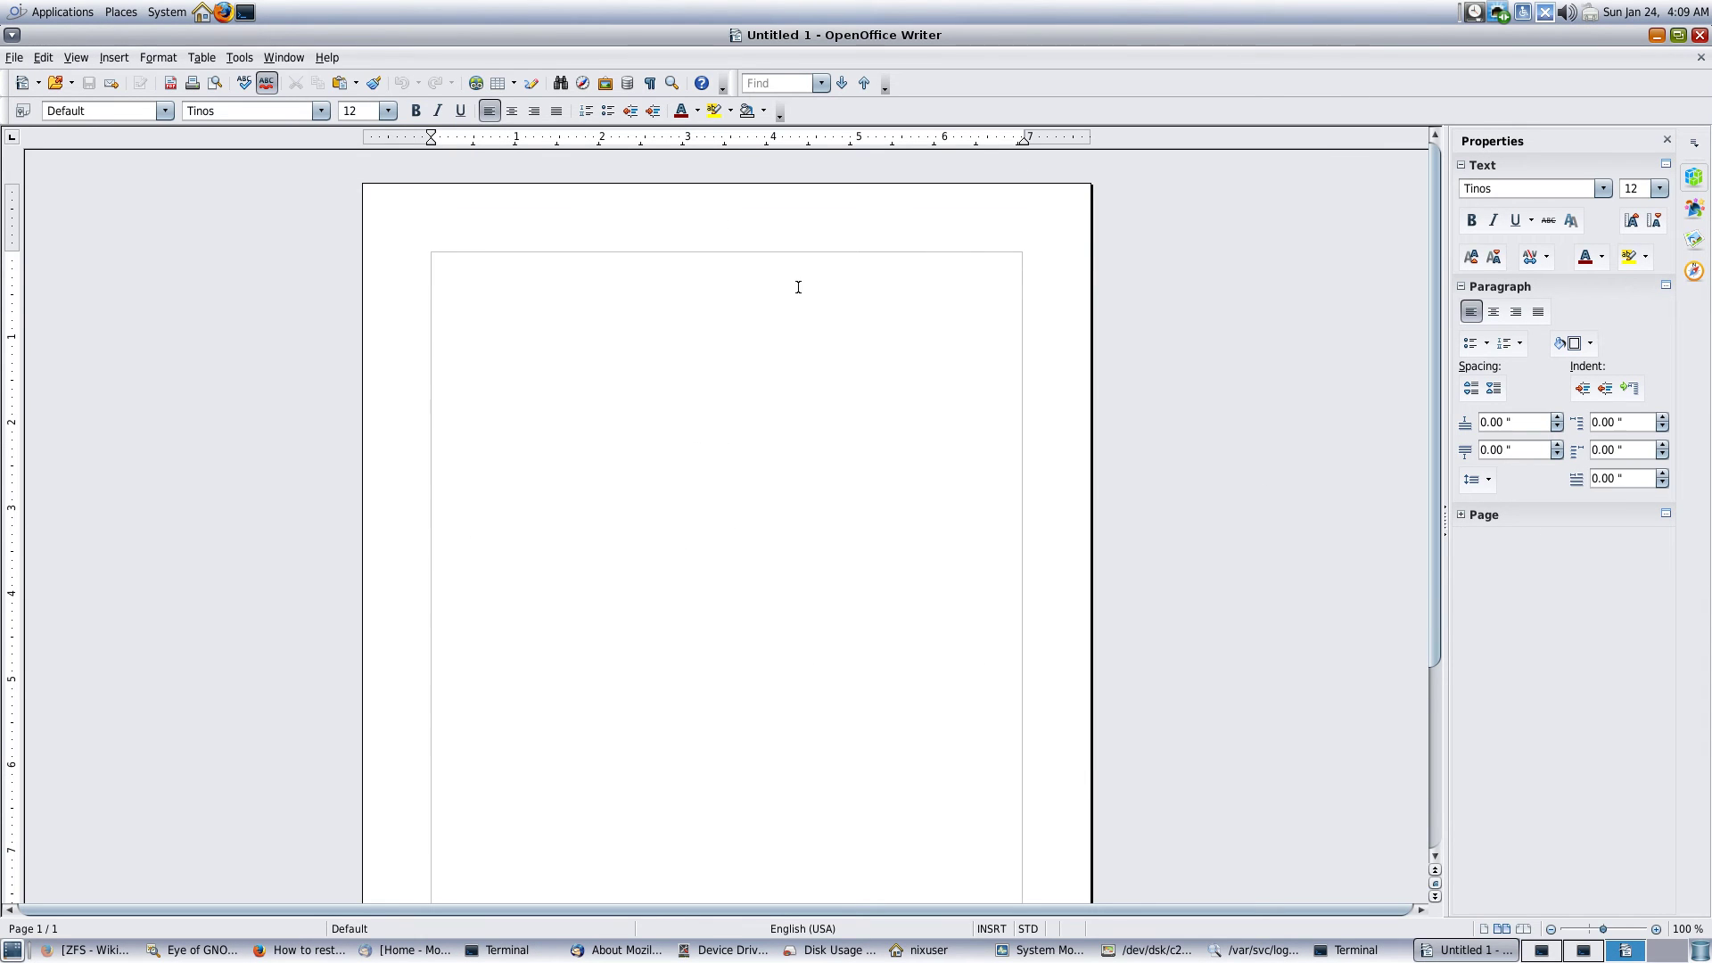
{"action": "left_click", "coordinate": [329, 59]}
{"action": "left_click", "coordinate": [383, 176]}
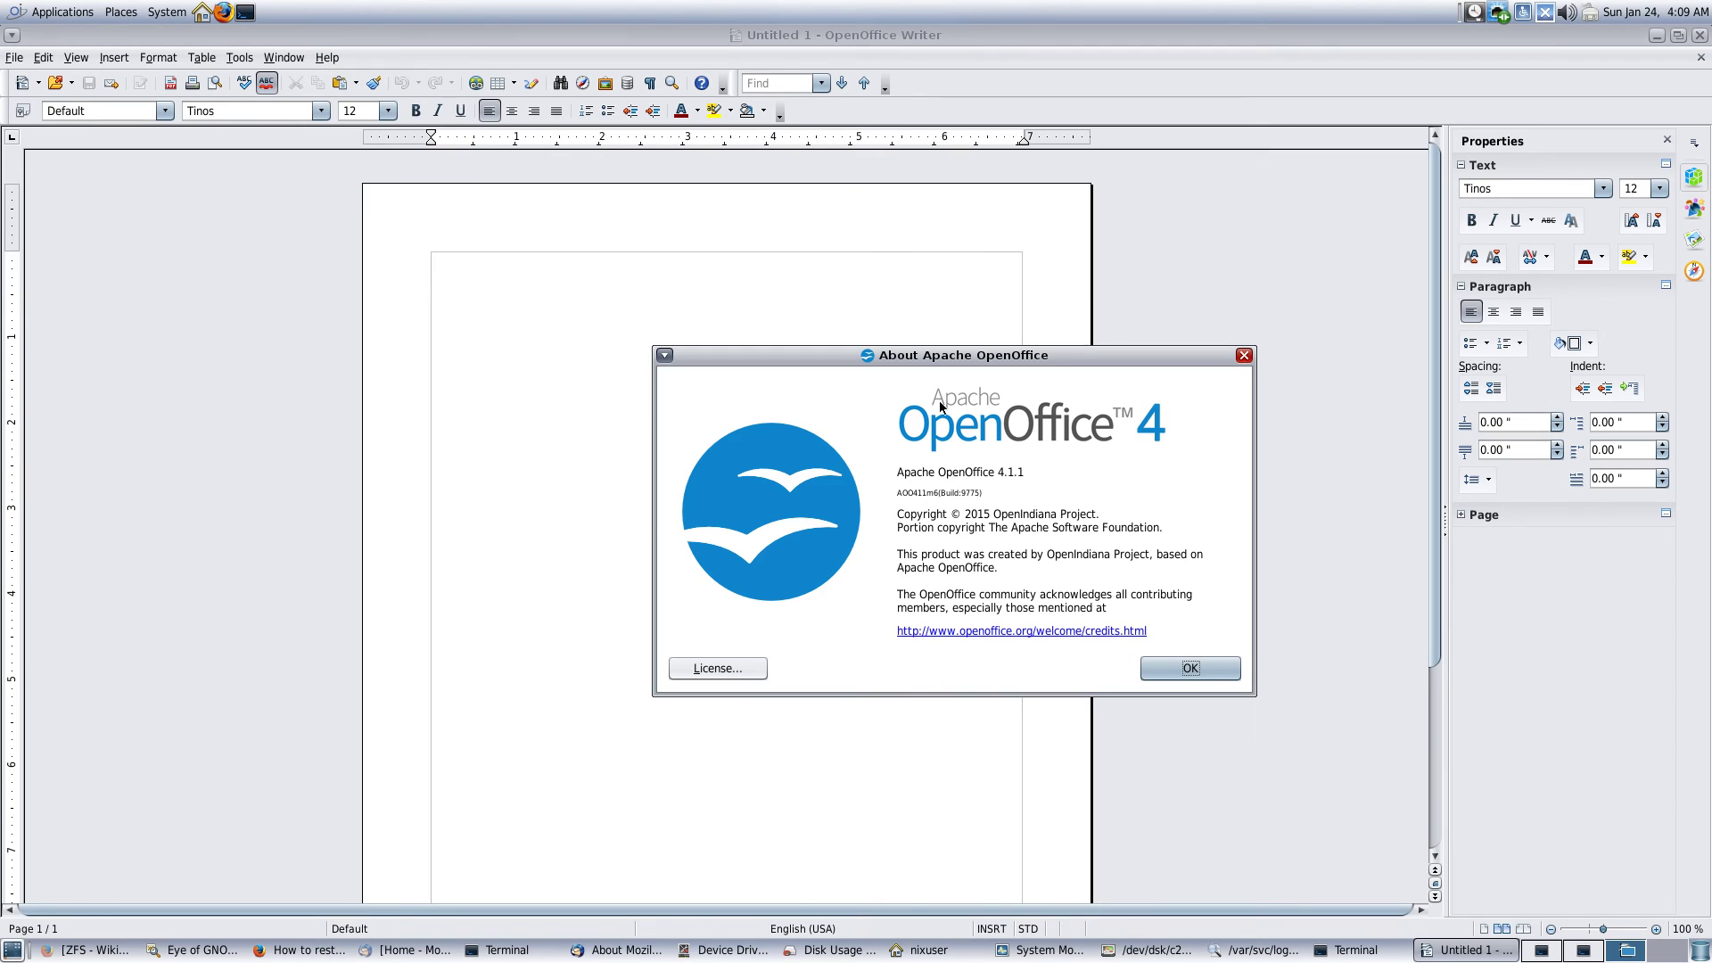
{"action": "left_click", "coordinate": [1183, 668]}
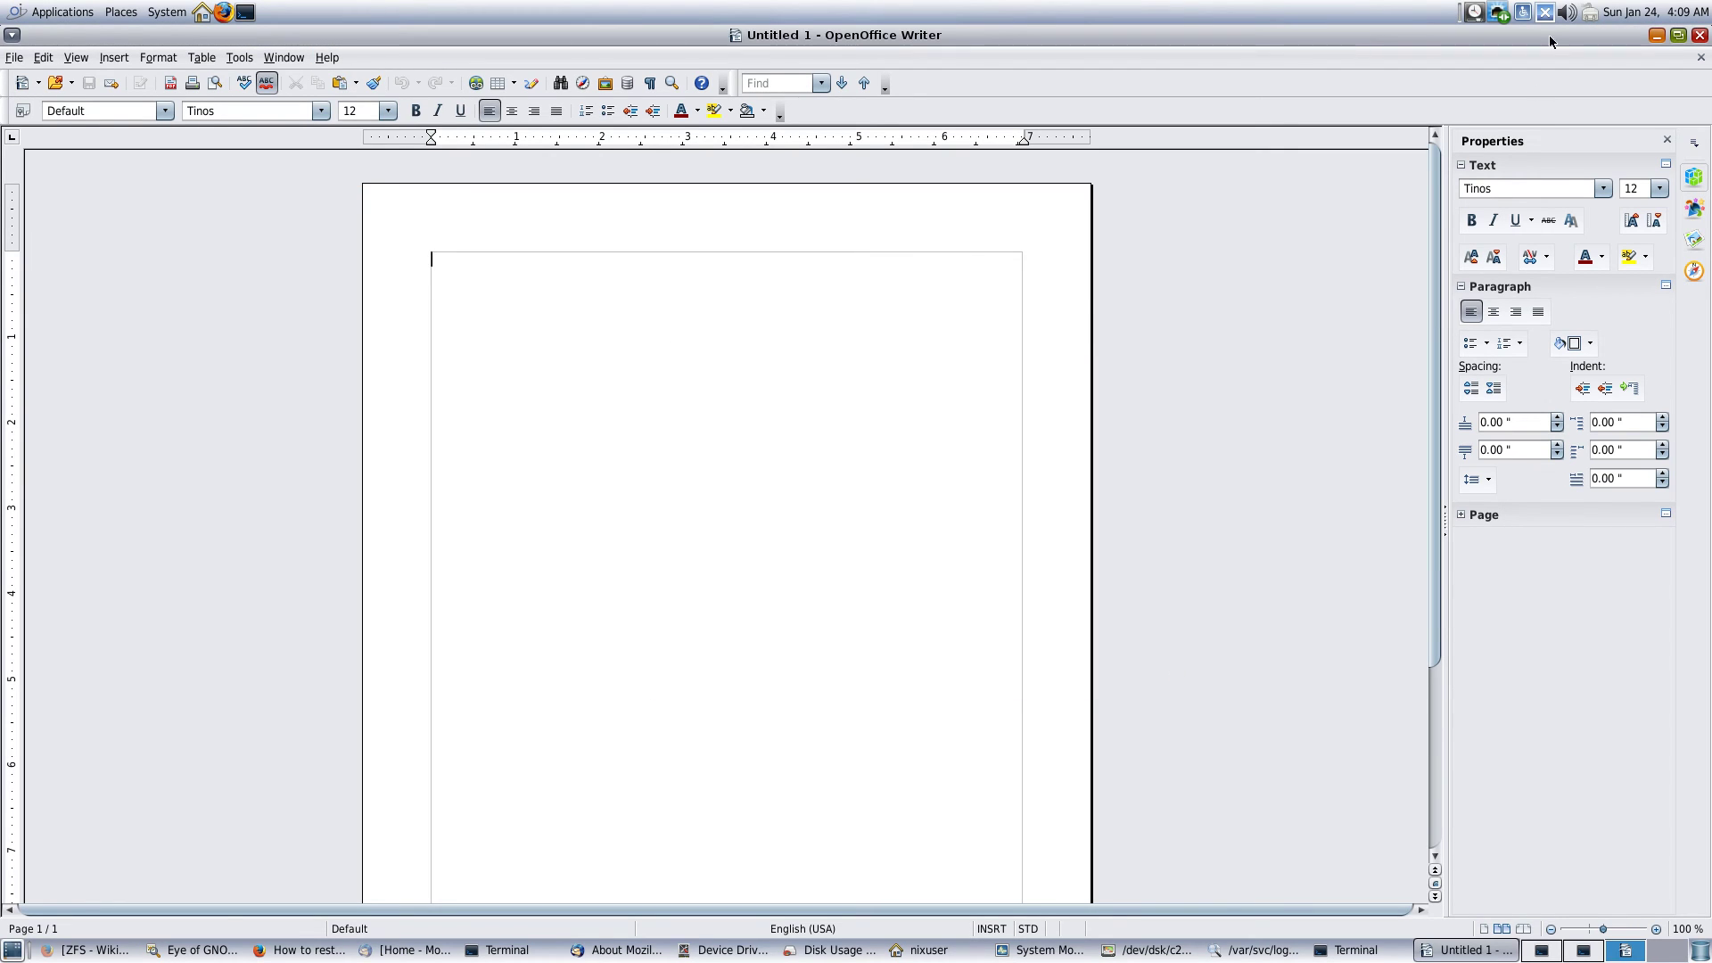
{"action": "left_click", "coordinate": [1699, 35]}
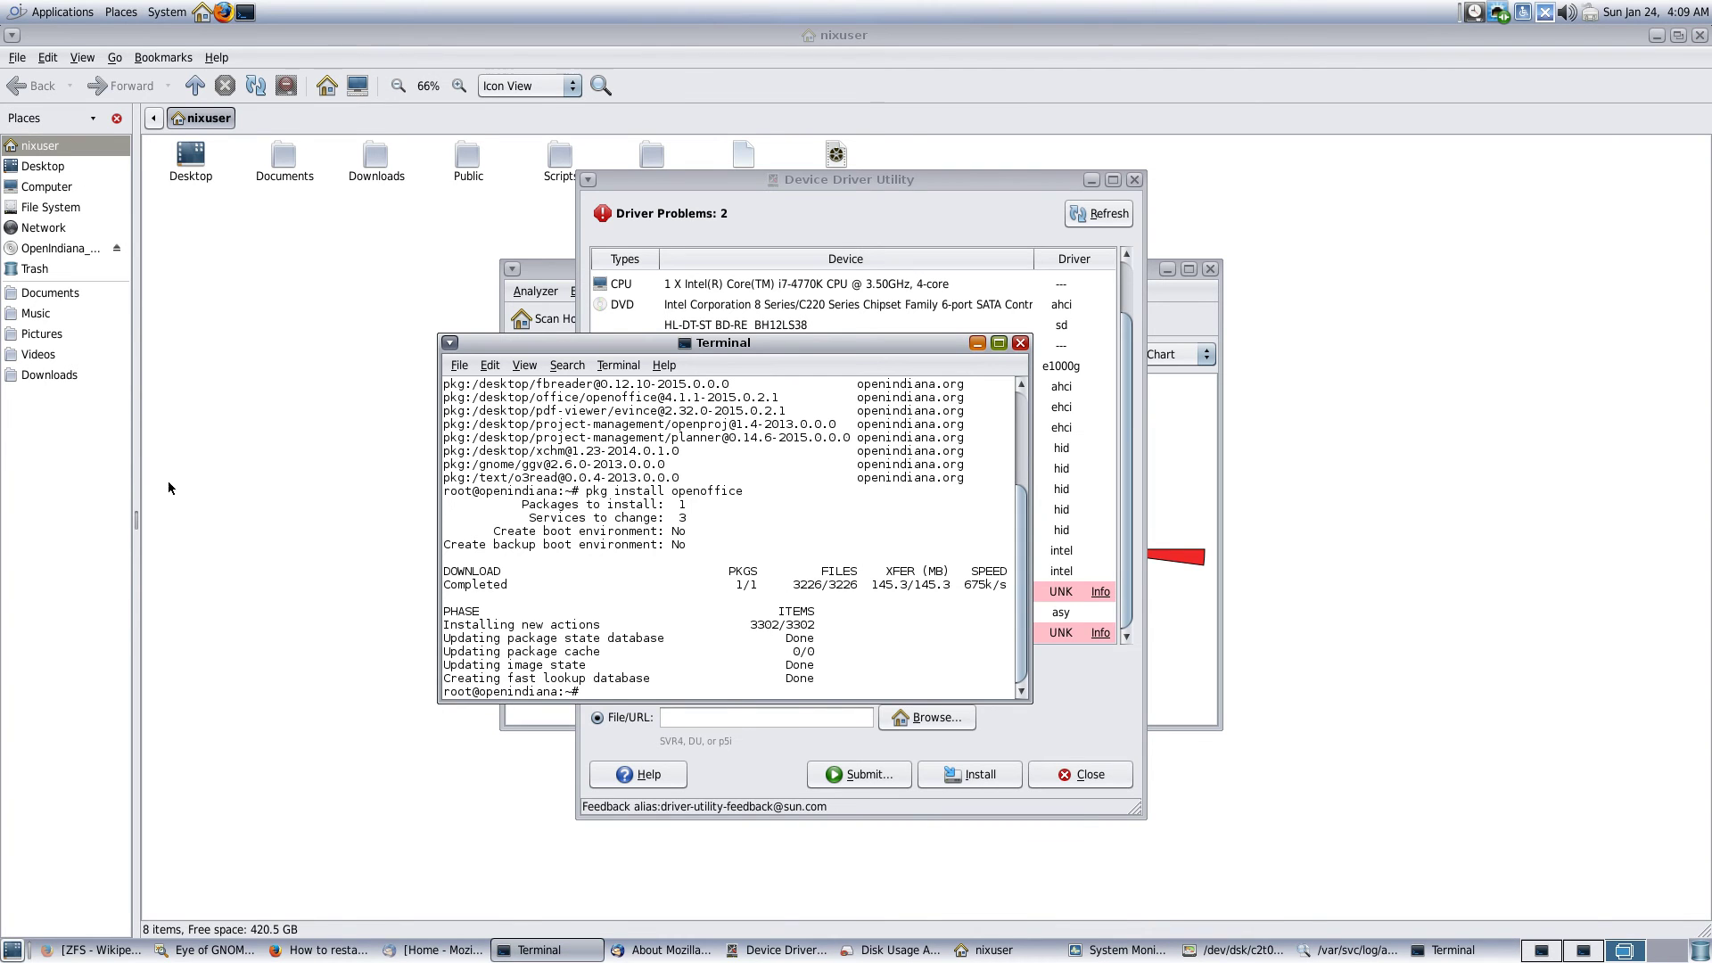
Minimize the root terminal and Device Driver Utility, and close Disk Usage Analyzer
{"action": "left_click", "coordinate": [64, 11]}
{"action": "mouse_move", "coordinate": [75, 220]}
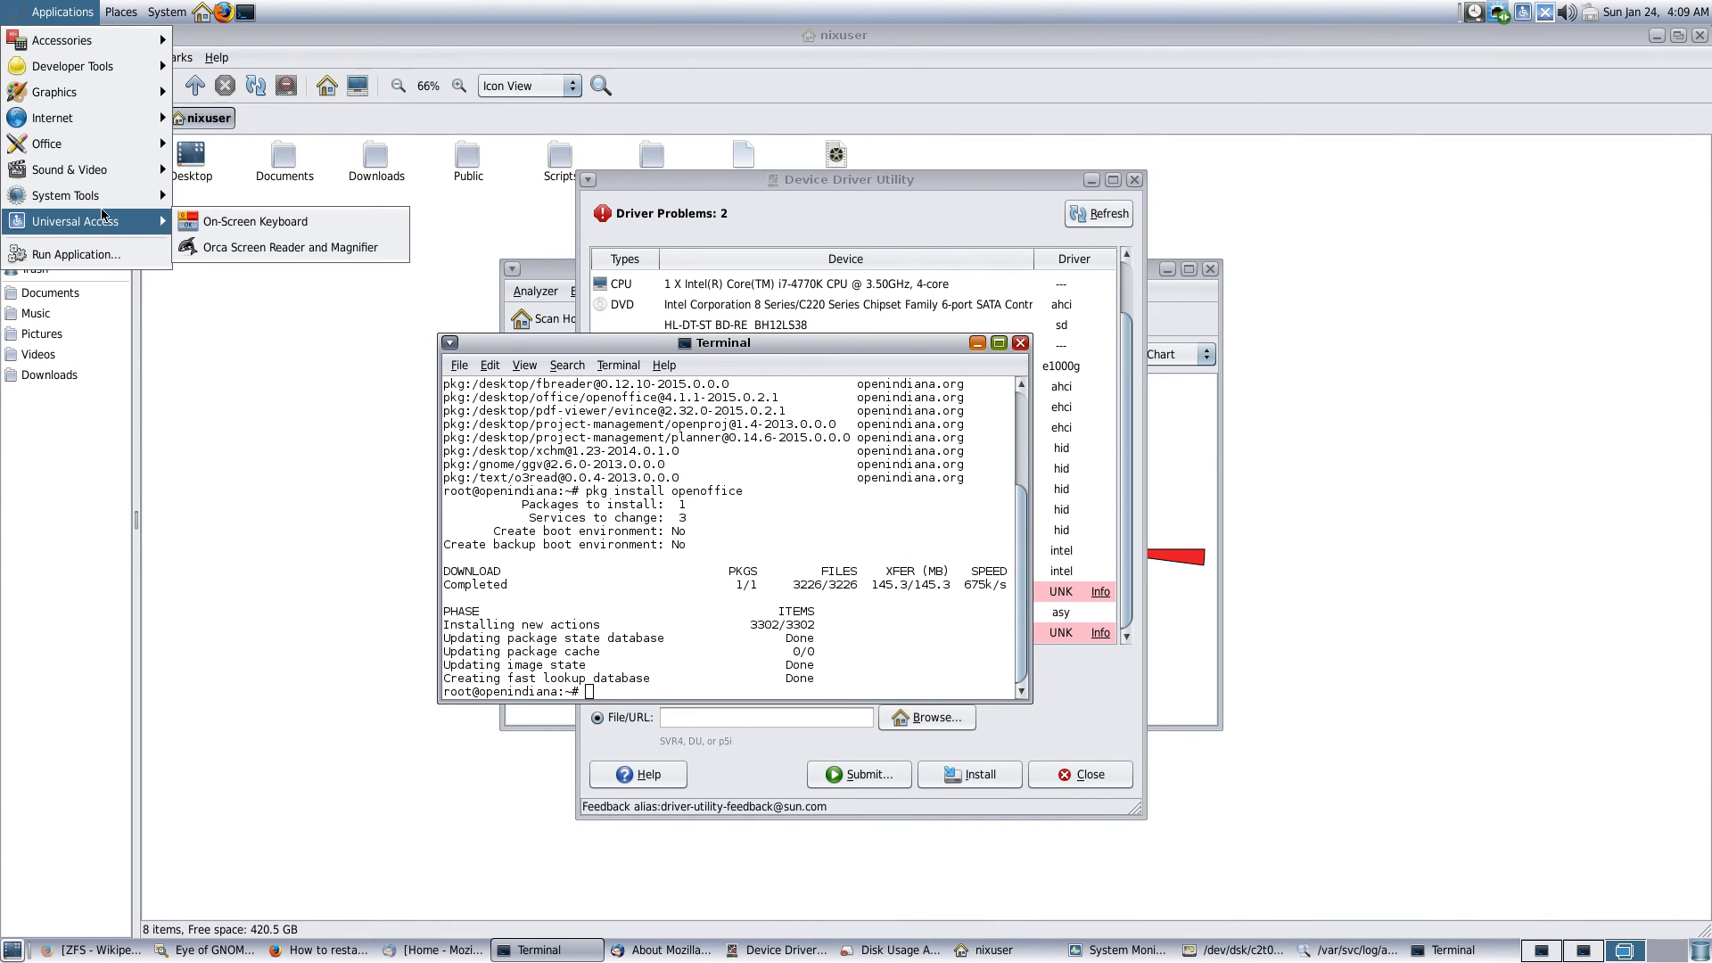
{"action": "left_click", "coordinate": [400, 9]}
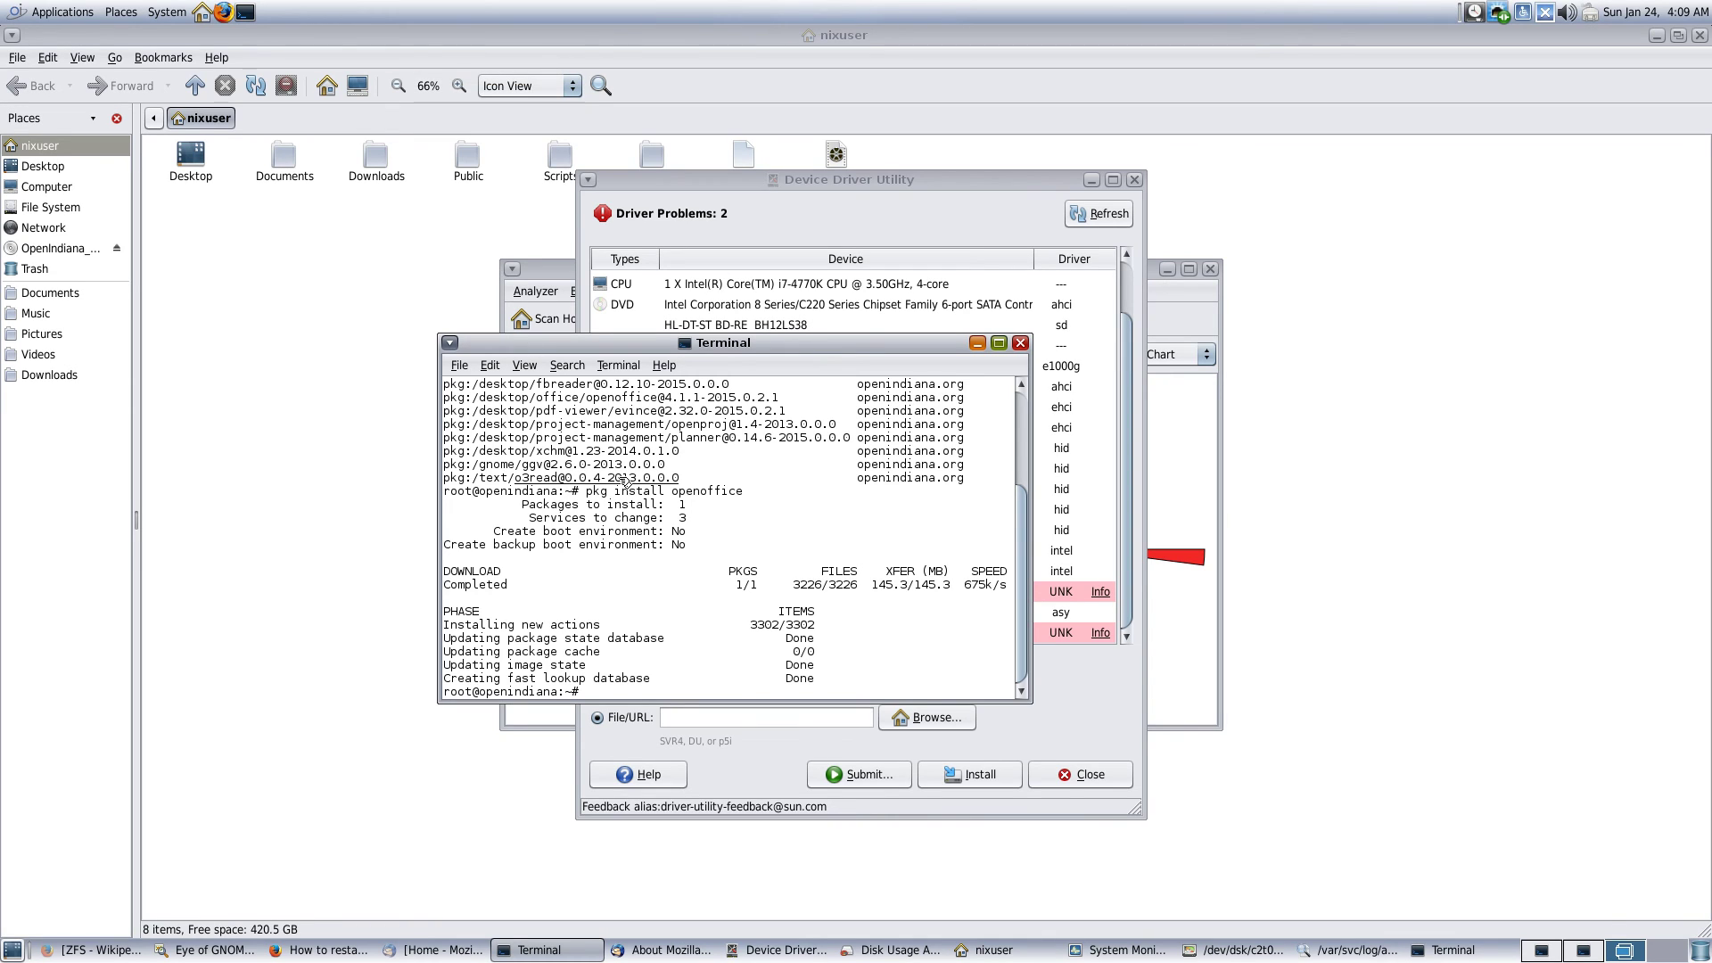
{"action": "left_click", "coordinate": [977, 344]}
{"action": "left_click", "coordinate": [1090, 179]}
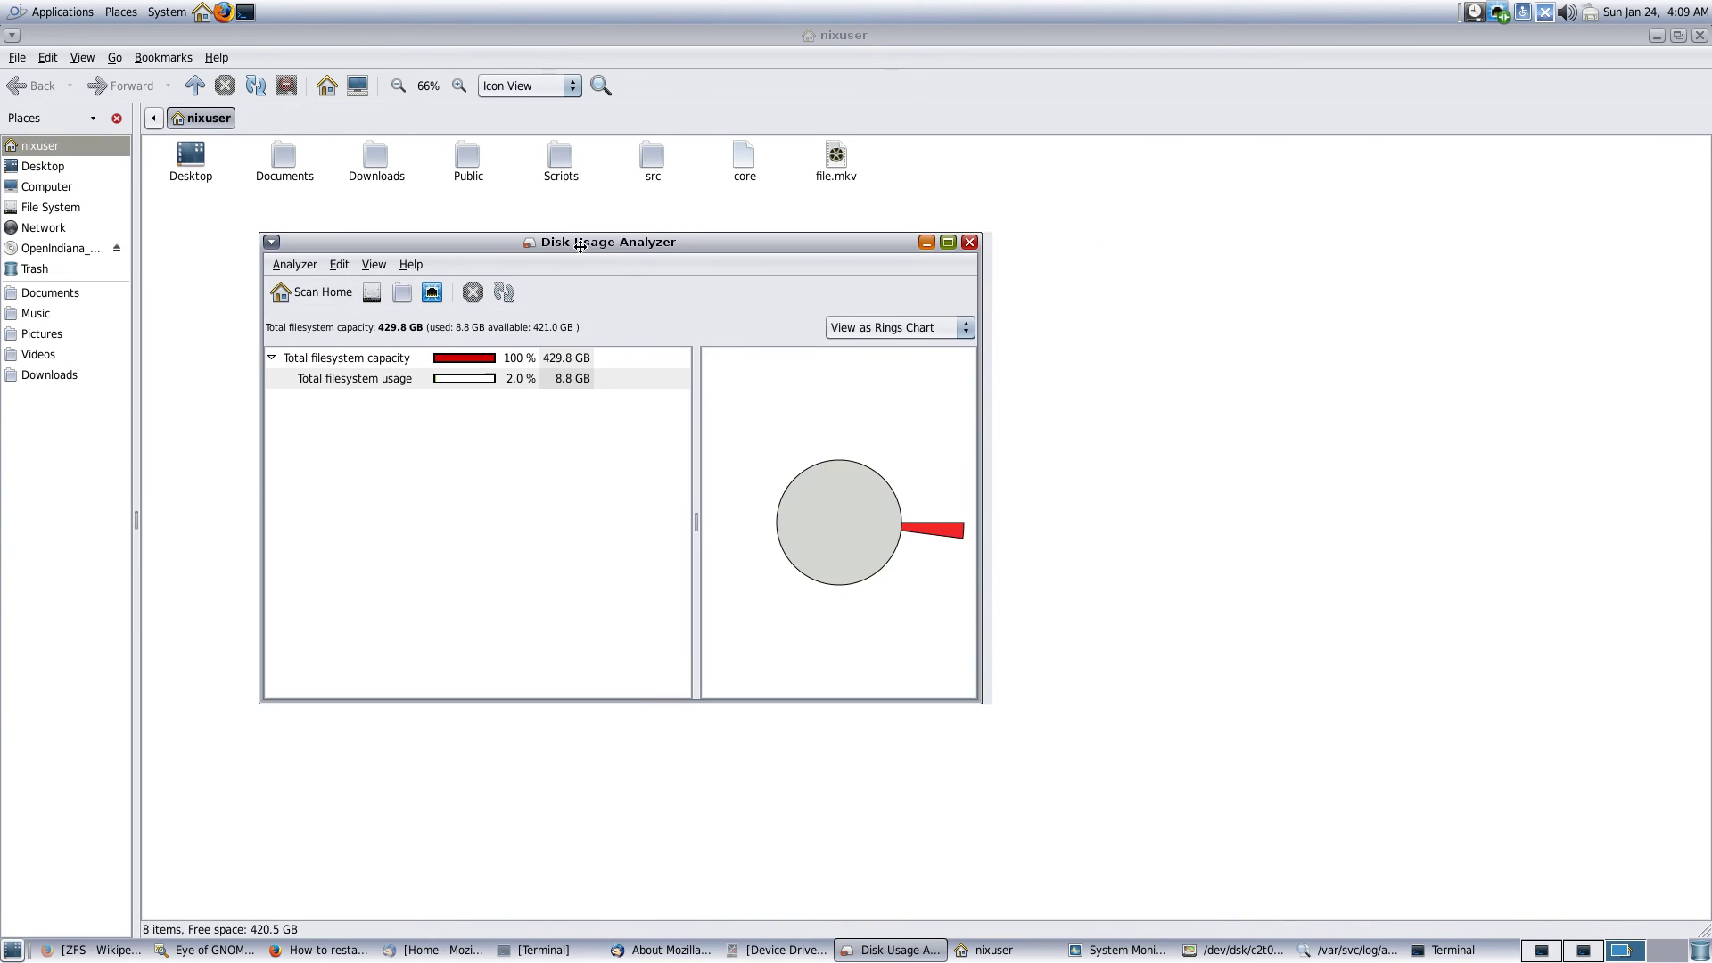
{"action": "left_click", "coordinate": [952, 241]}
Bring Thunderbird's About box forward and try the volume control, dismissing its error
{"action": "left_click", "coordinate": [843, 950]}
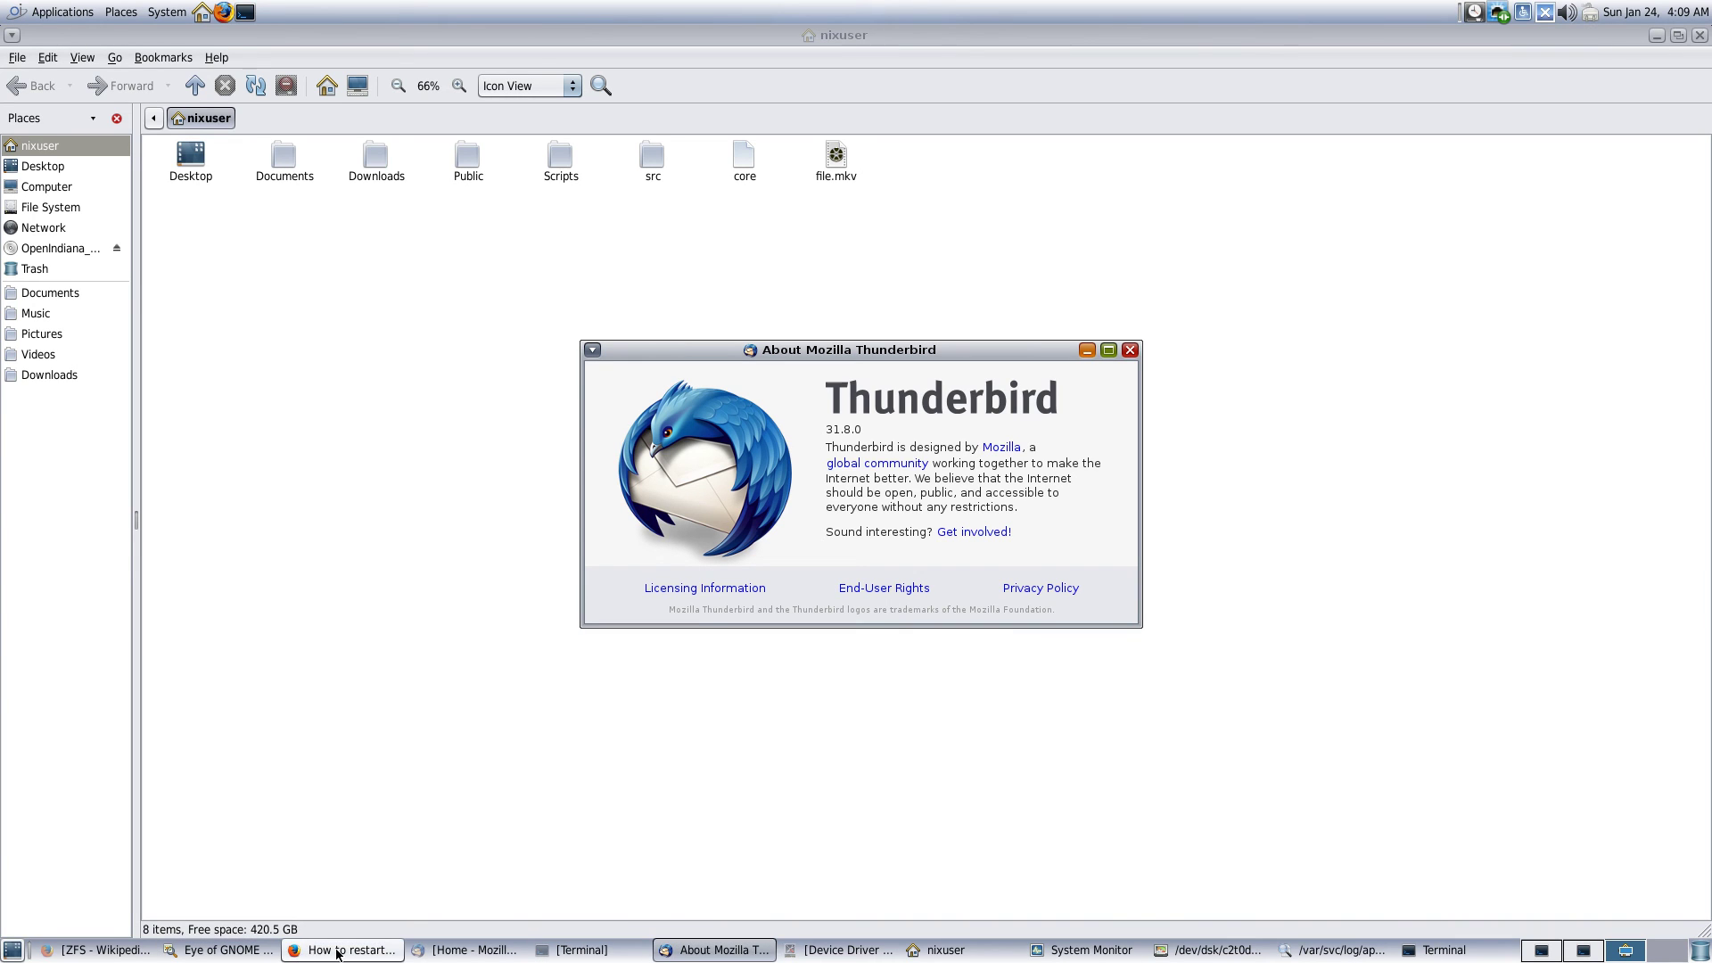
{"action": "right_click", "coordinate": [1562, 16]}
{"action": "left_click", "coordinate": [1582, 56]}
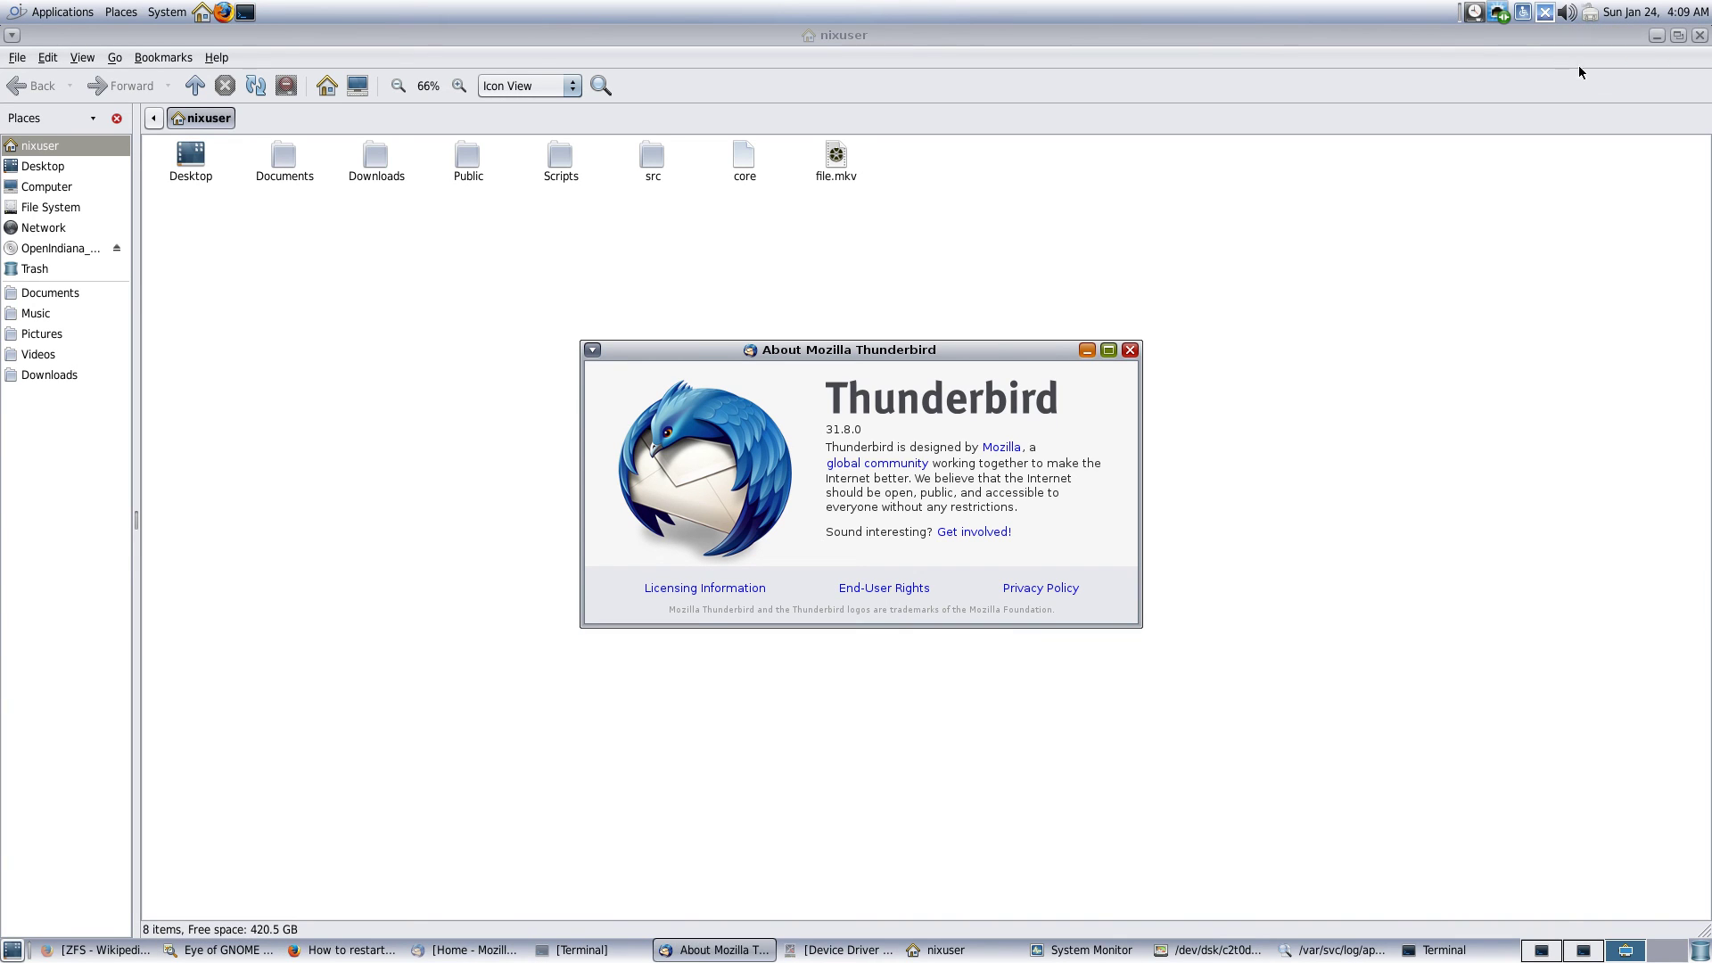
{"action": "left_click", "coordinate": [1001, 524]}
Bring the nixuser terminal forward and run audioctl to see its usage help
{"action": "left_click", "coordinate": [582, 949]}
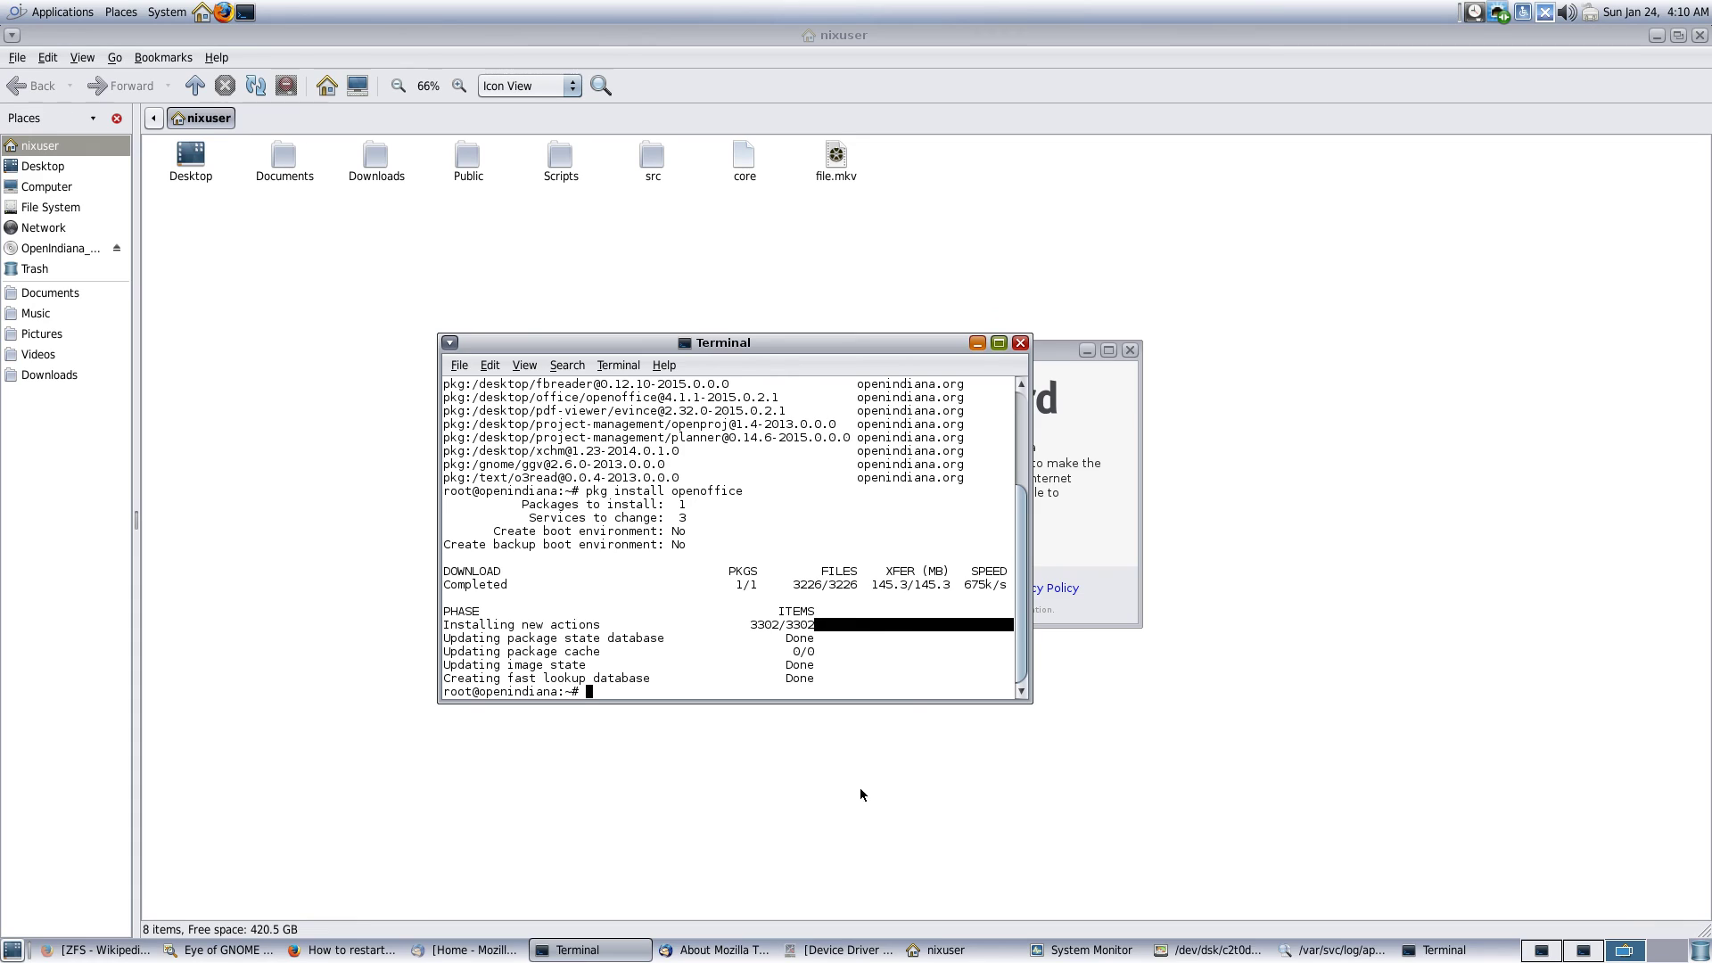
{"action": "left_click", "coordinate": [1438, 949]}
{"action": "type", "text": "a"}
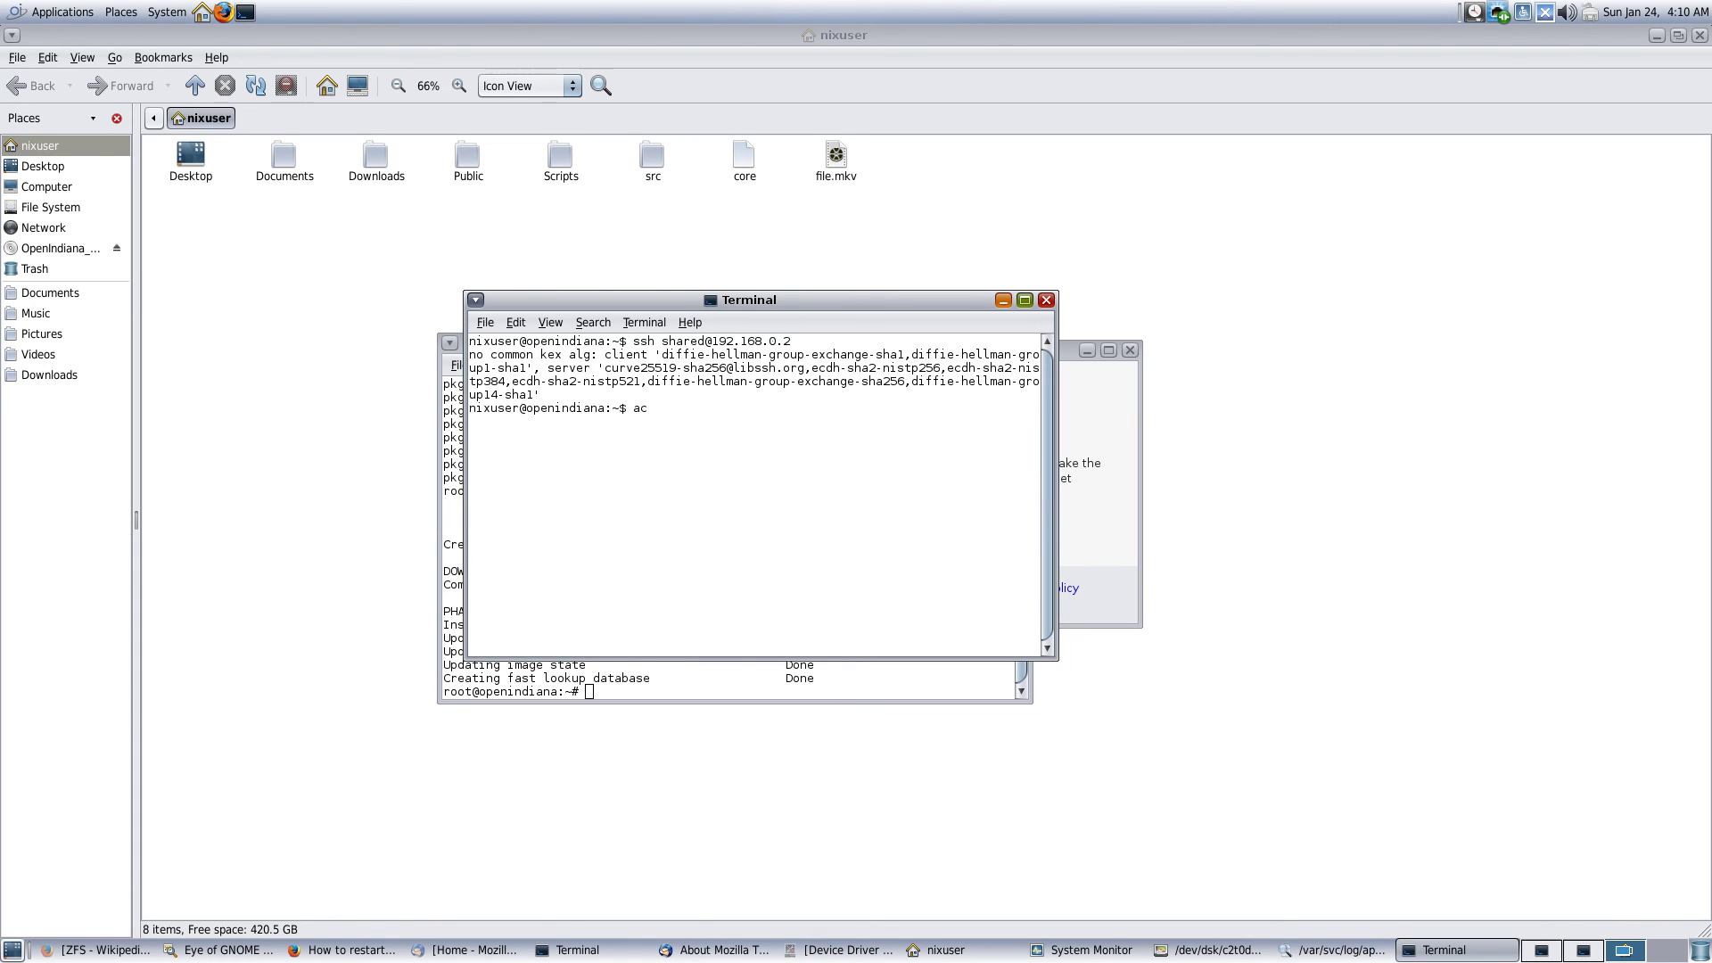
{"action": "key", "text": "BackSpace"}
{"action": "type", "text": "udioctl"}
{"action": "key", "text": "Return"}
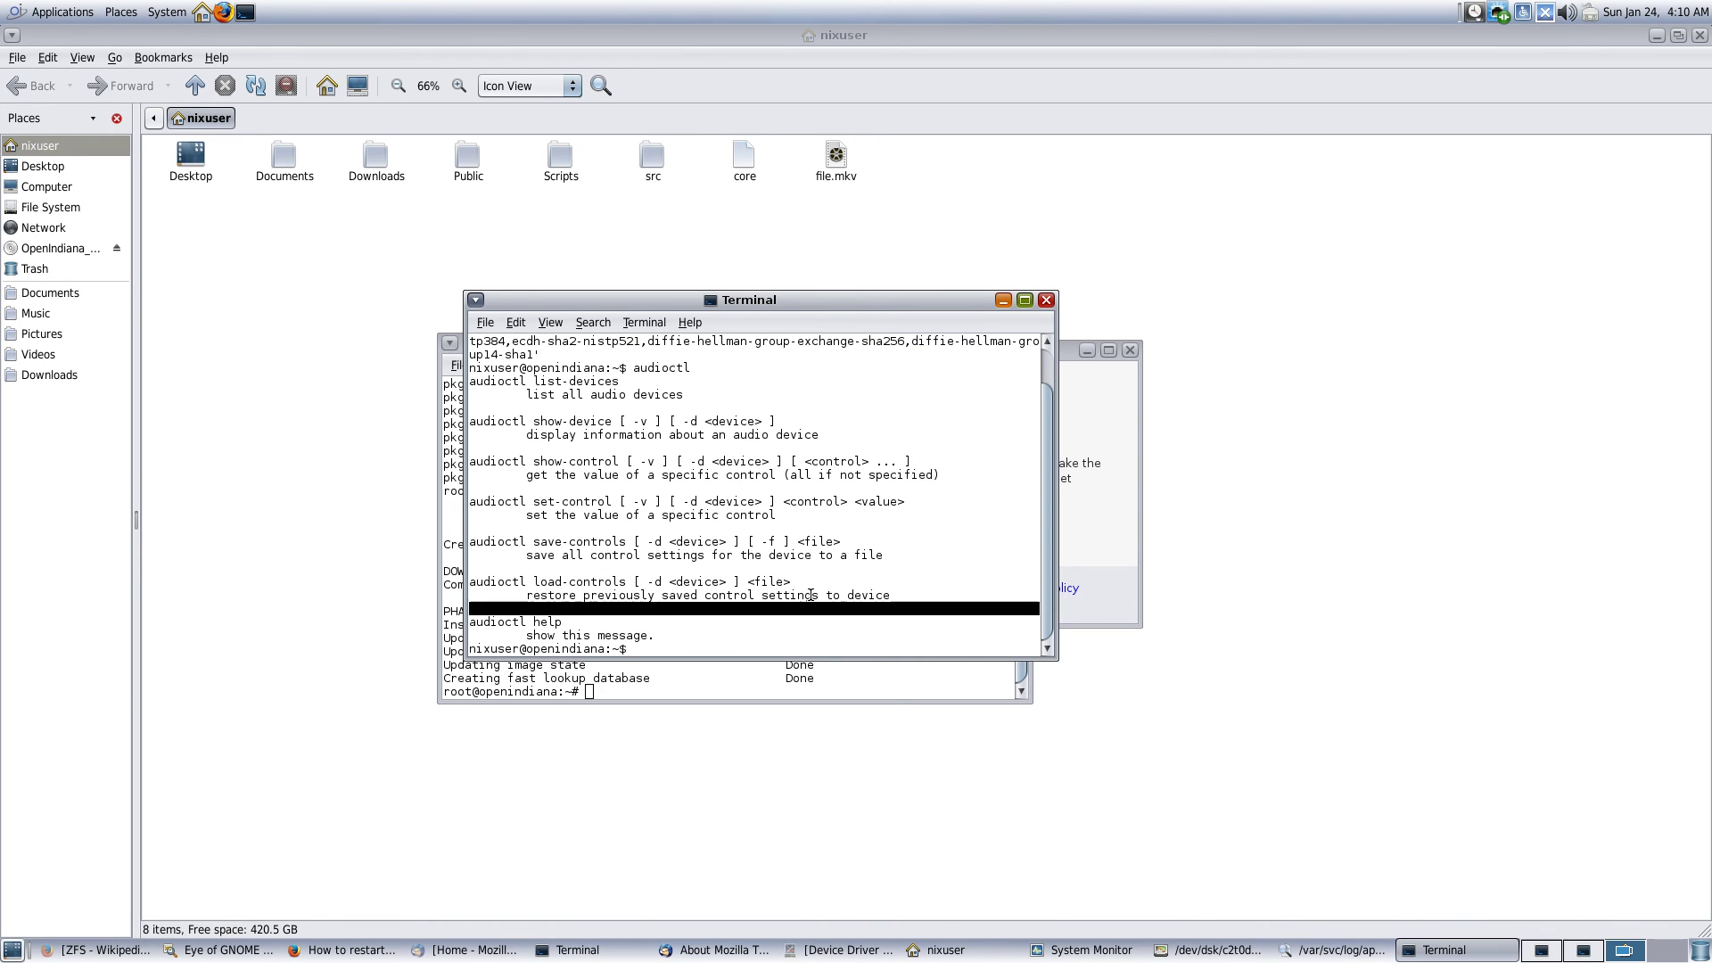
{"action": "type", "text": "audioctl"}
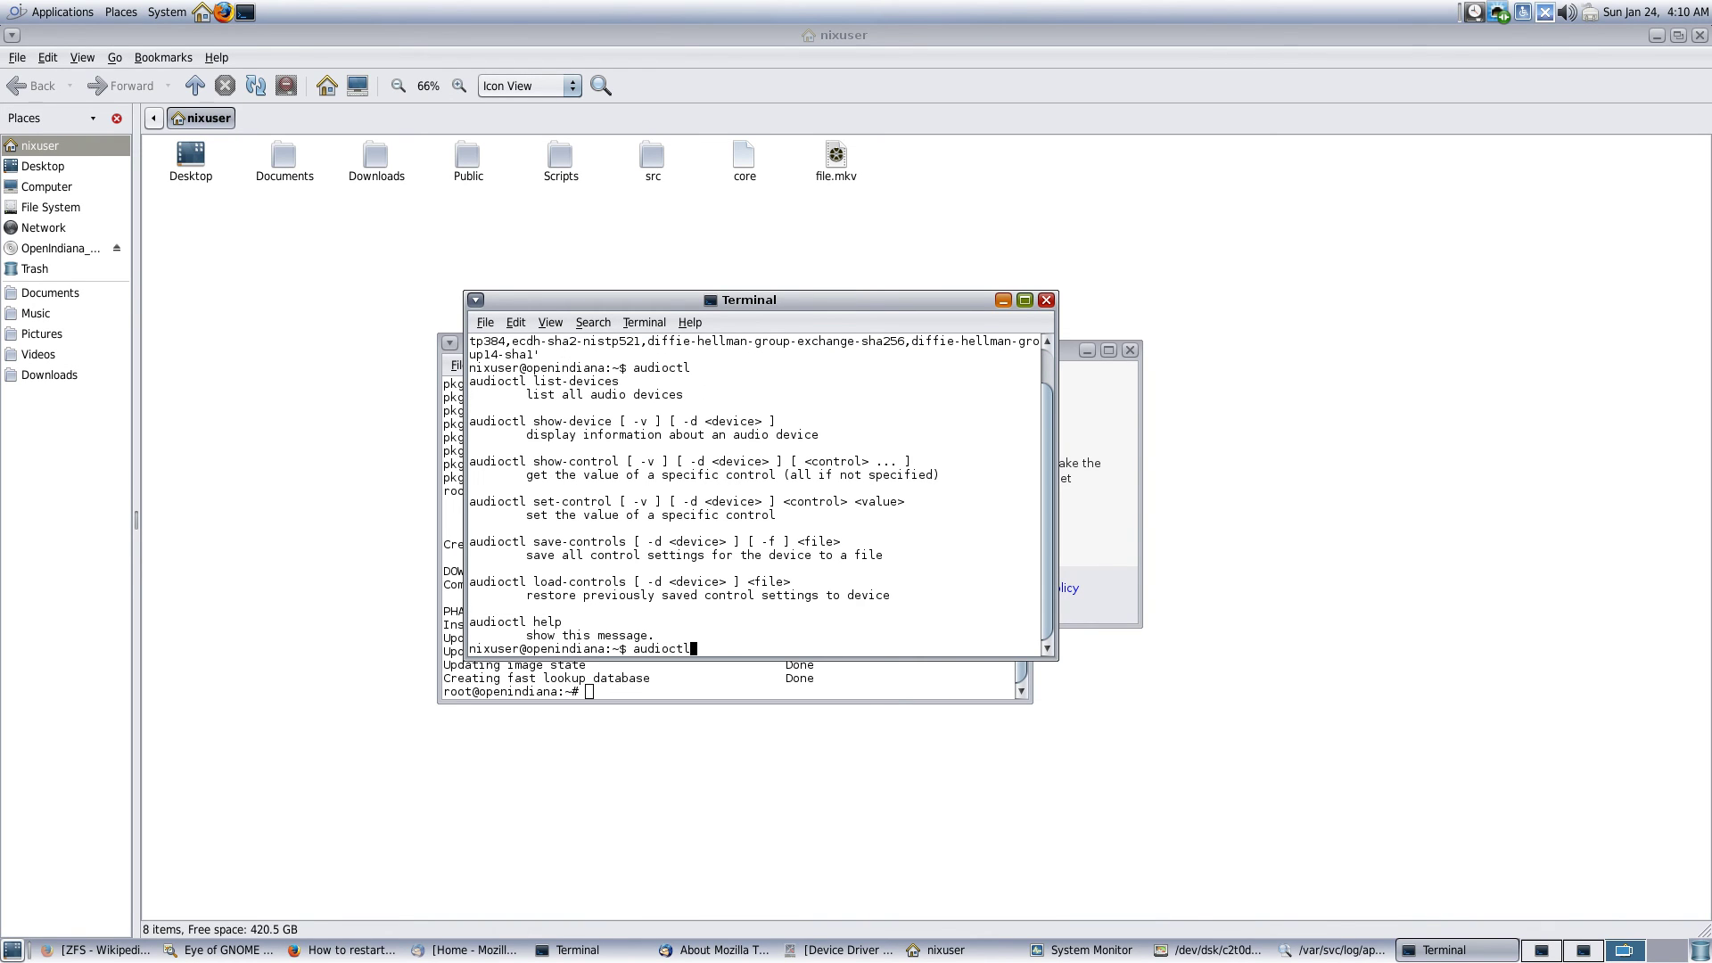
{"action": "type", "text": " show-contrl "}
{"action": "type", "text": "ol -d HD"}
{"action": "type", "text": "Audio#0"}
Try show-control on HDAudio#0, then list devices to find audiohd#0–#2
{"action": "key", "text": "Return"}
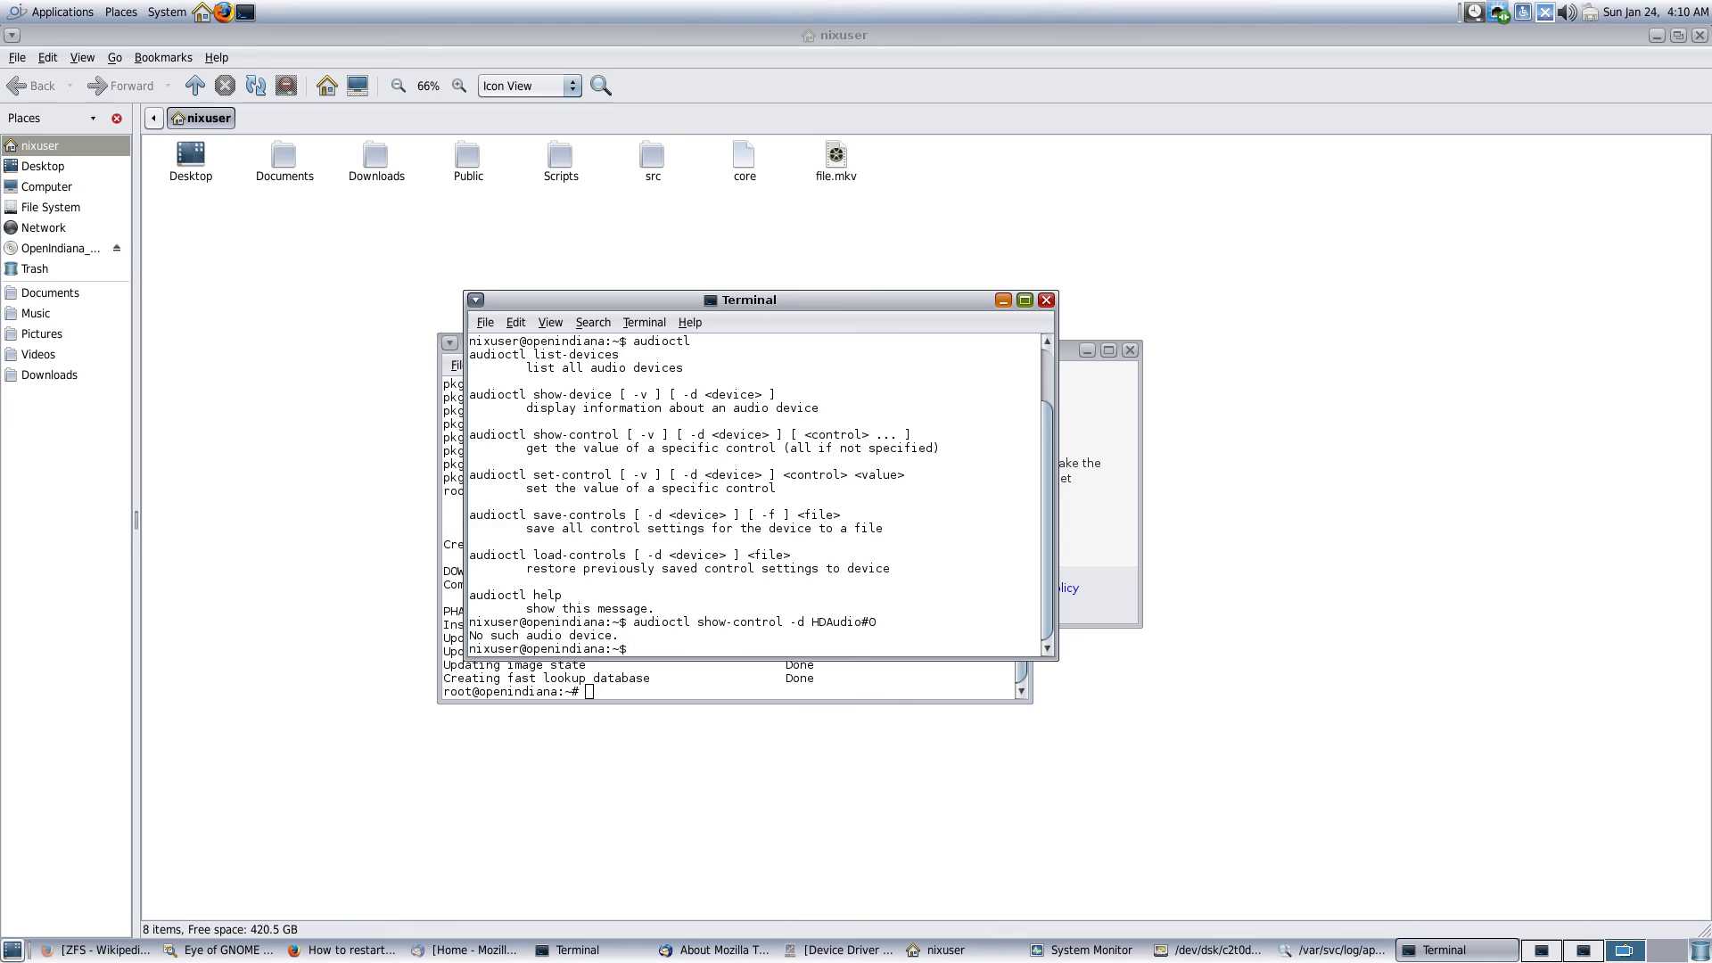
{"action": "key", "text": "Up"}
{"action": "key", "text": "BackSpace"}
{"action": "key", "text": "BackSpace"}
{"action": "key", "text": "BackSpace"}
{"action": "key", "text": "BackSpace"}
{"action": "key", "text": "BackSpace"}
{"action": "key", "text": "BackSpace"}
{"action": "key", "text": "BackSpace"}
{"action": "key", "text": "BackSpace"}
{"action": "key", "text": "BackSpace"}
{"action": "type", "text": "list-devices"}
{"action": "key", "text": "Return"}
Display the audiohd#0 mixer levels with audioctl show-control -d audiohd#0
{"action": "key", "text": "Up"}
{"action": "key", "text": "Up"}
{"action": "key", "text": "Left"}
{"action": "key", "text": "Left"}
{"action": "key", "text": "Left"}
{"action": "key", "text": "Left"}
{"action": "key", "text": "Left"}
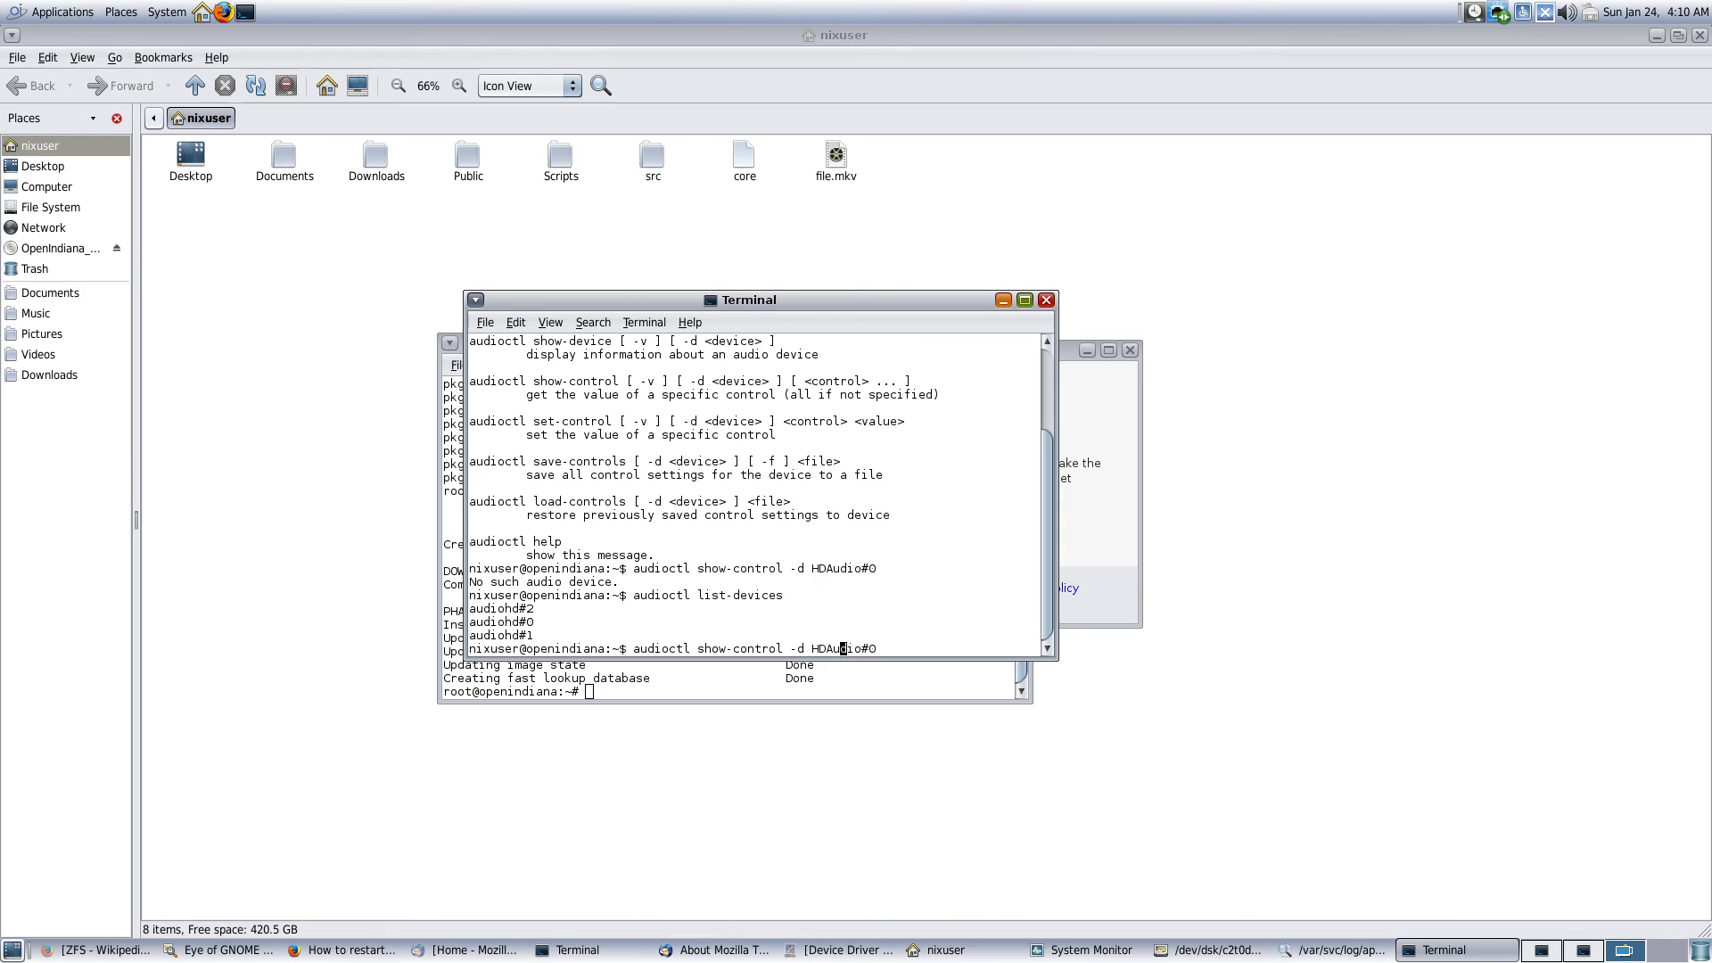
{"action": "key", "text": "Right"}
{"action": "key", "text": "Right"}
{"action": "key", "text": "BackSpace"}
{"action": "key", "text": "BackSpace"}
{"action": "key", "text": "BackSpace"}
{"action": "key", "text": "BackSpace"}
{"action": "key", "text": "BackSpace"}
{"action": "key", "text": "BackSpace"}
{"action": "type", "text": "au"}
{"action": "type", "text": "diohd"}
{"action": "key", "text": "Return"}
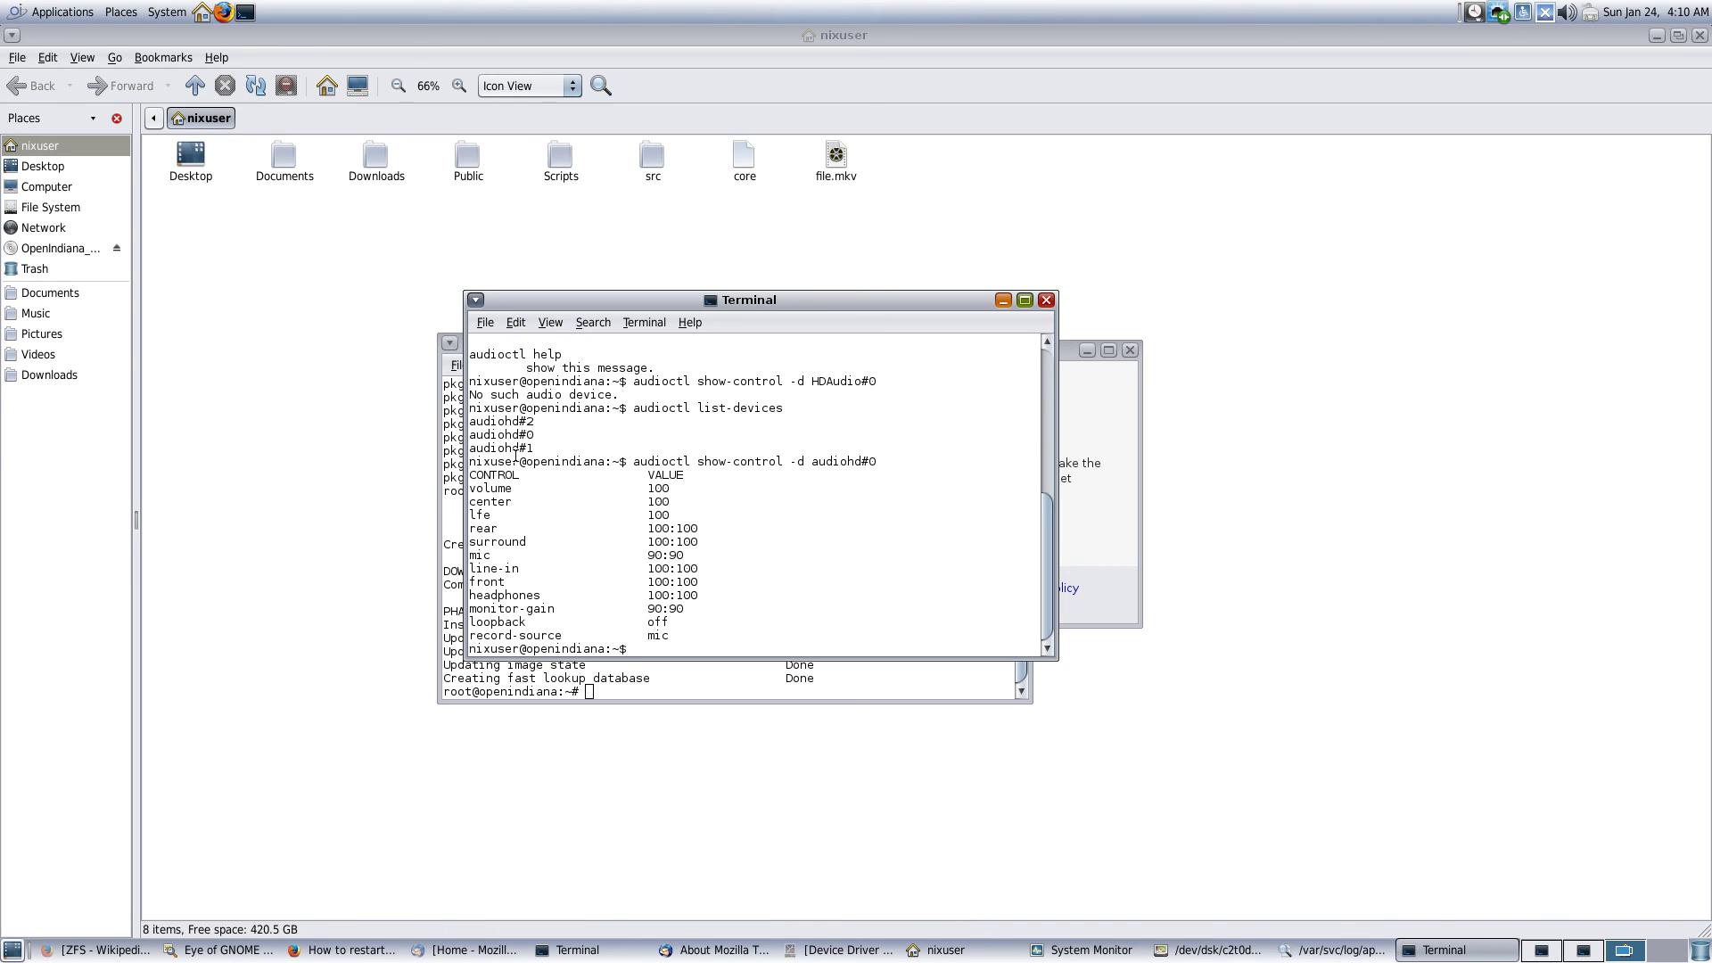
Minimize the nixuser terminal to reveal the root shell's finished install output
{"action": "left_click", "coordinate": [1003, 301]}
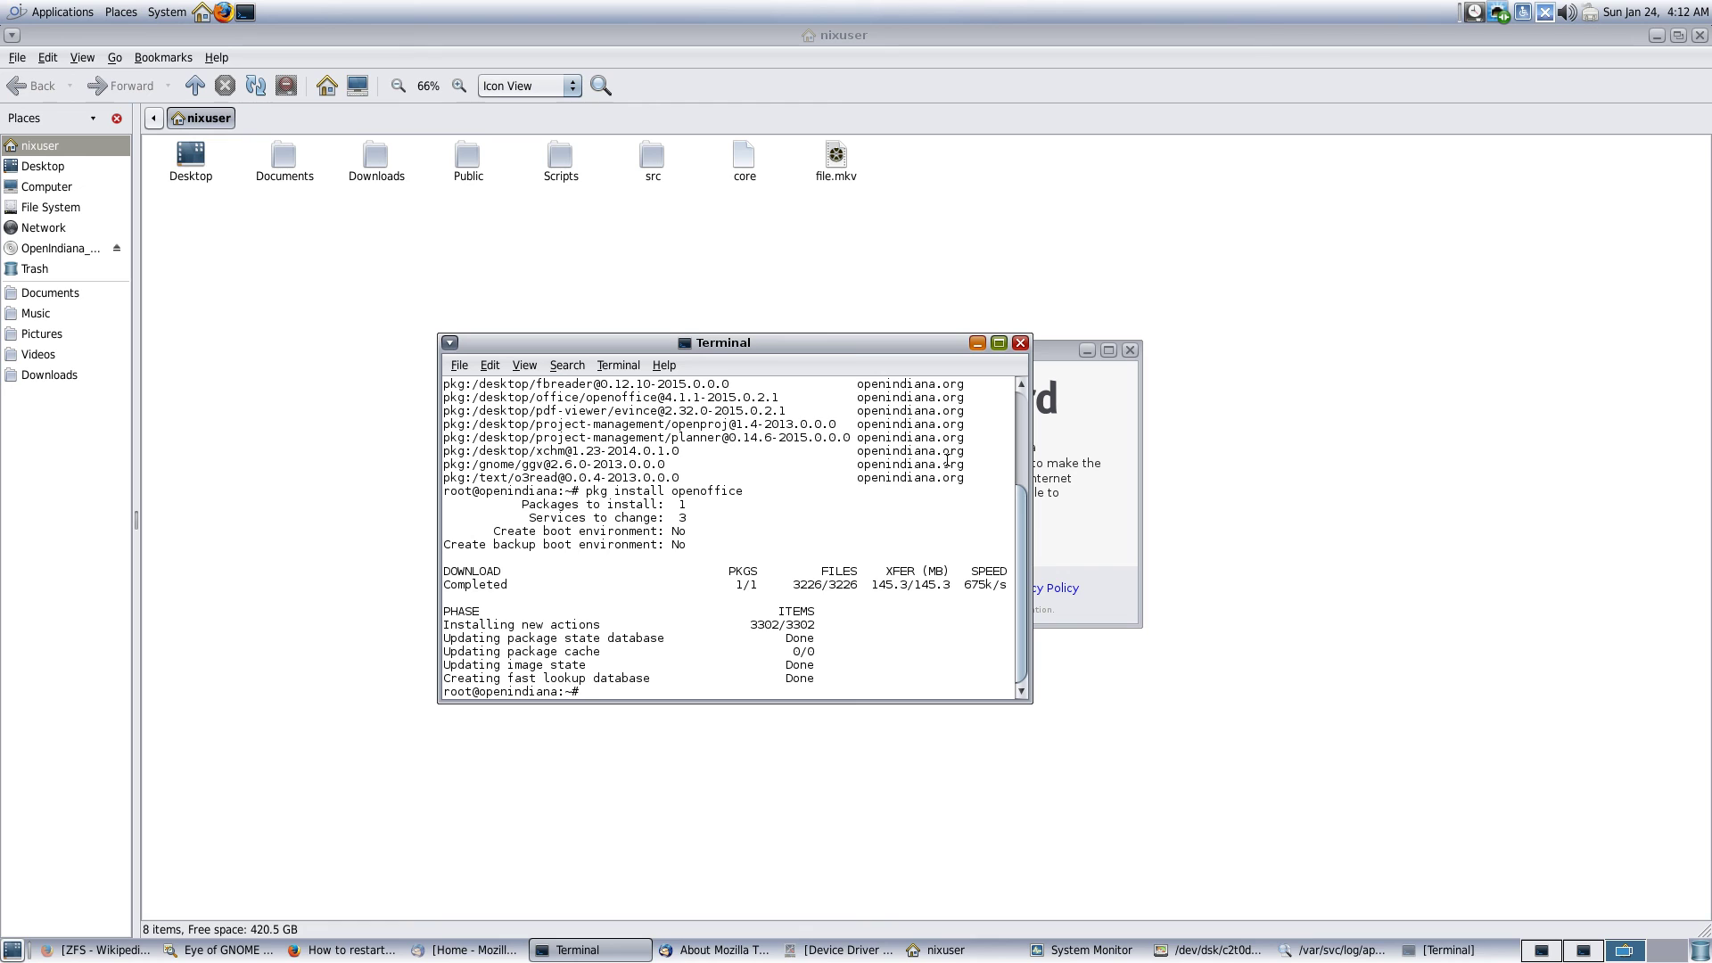
Raise the nixuser terminal and view the first tab's ffmpeg screencast0.mkv capture
{"action": "left_click", "coordinate": [1458, 949]}
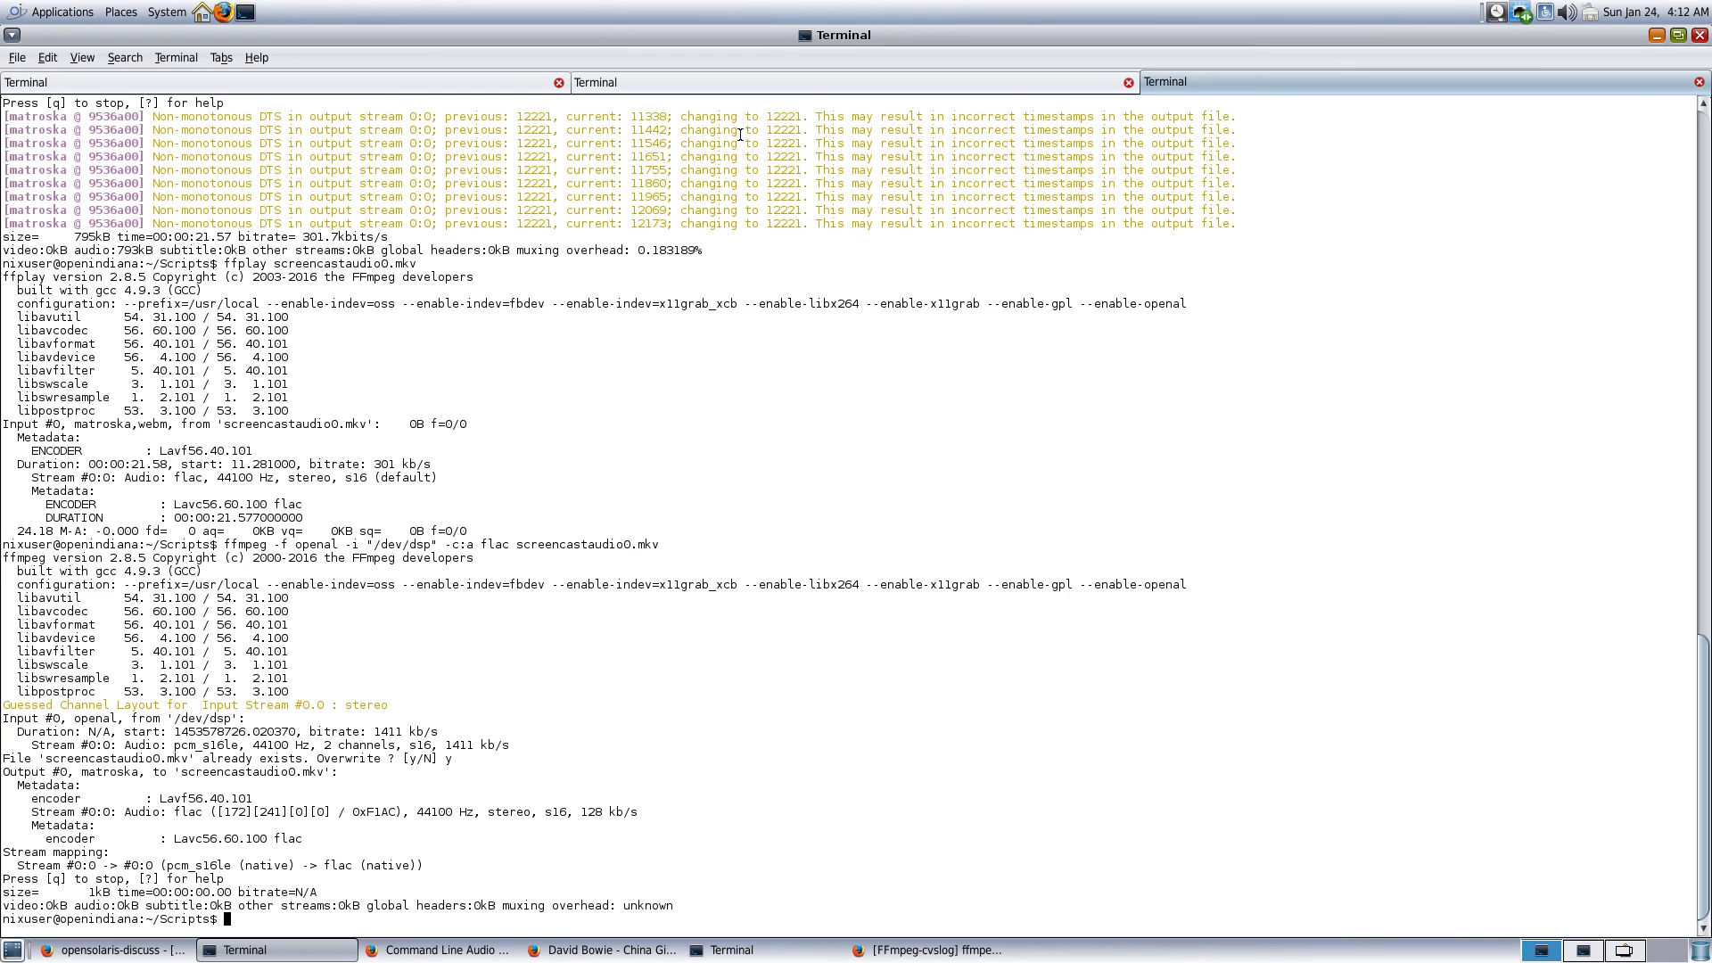
{"action": "left_click", "coordinate": [476, 85]}
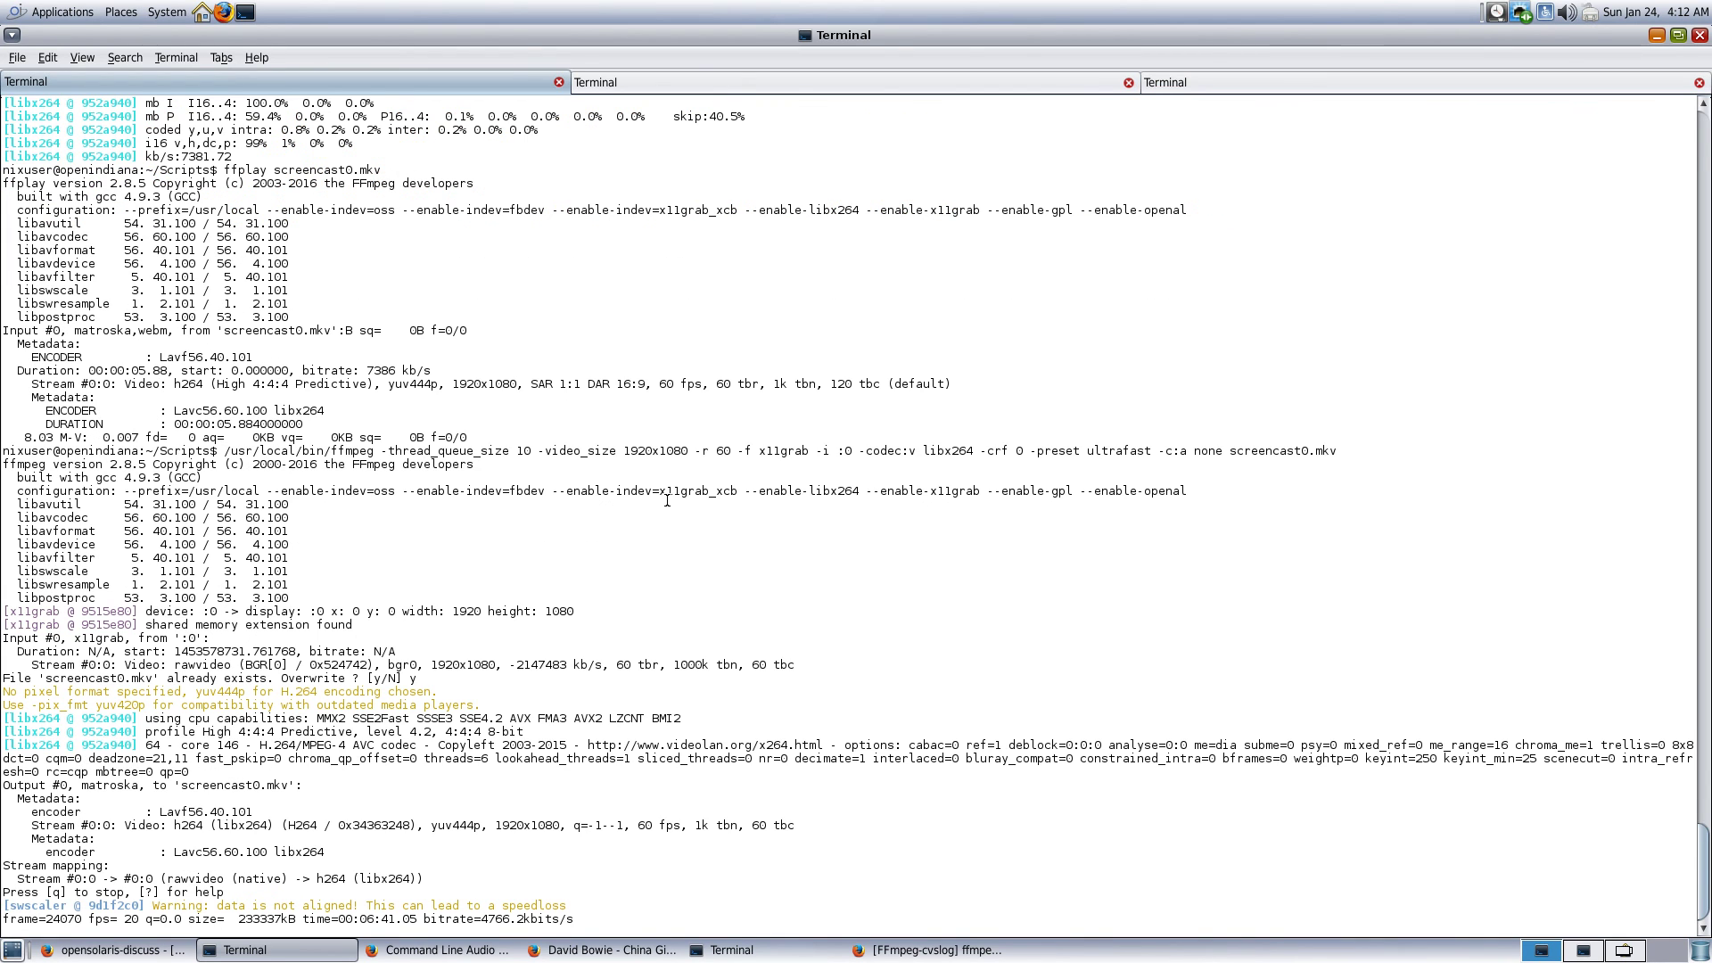